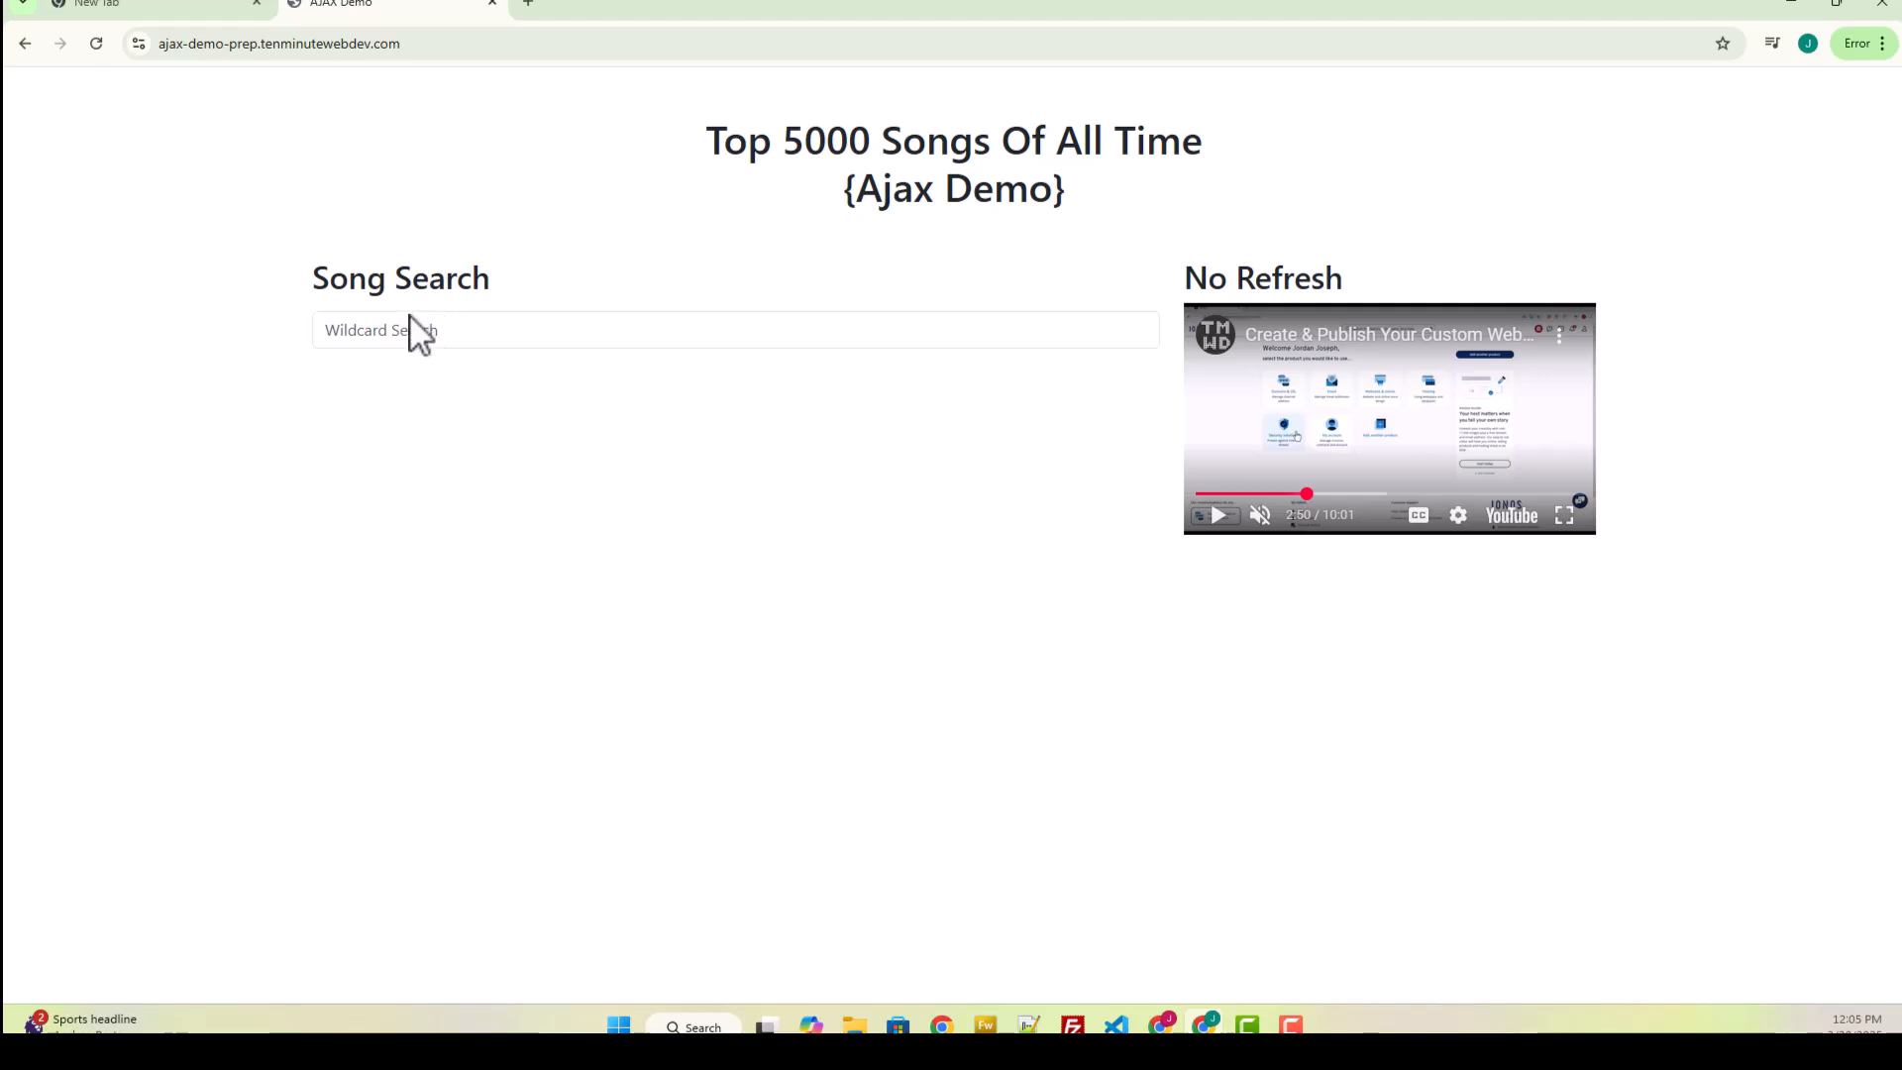
Step: Search the song list for "killers", then play the embedded video and skip ahead to about 3:57
{"action": "left_click", "coordinate": [377, 341]}
{"action": "type", "text": "killers"}
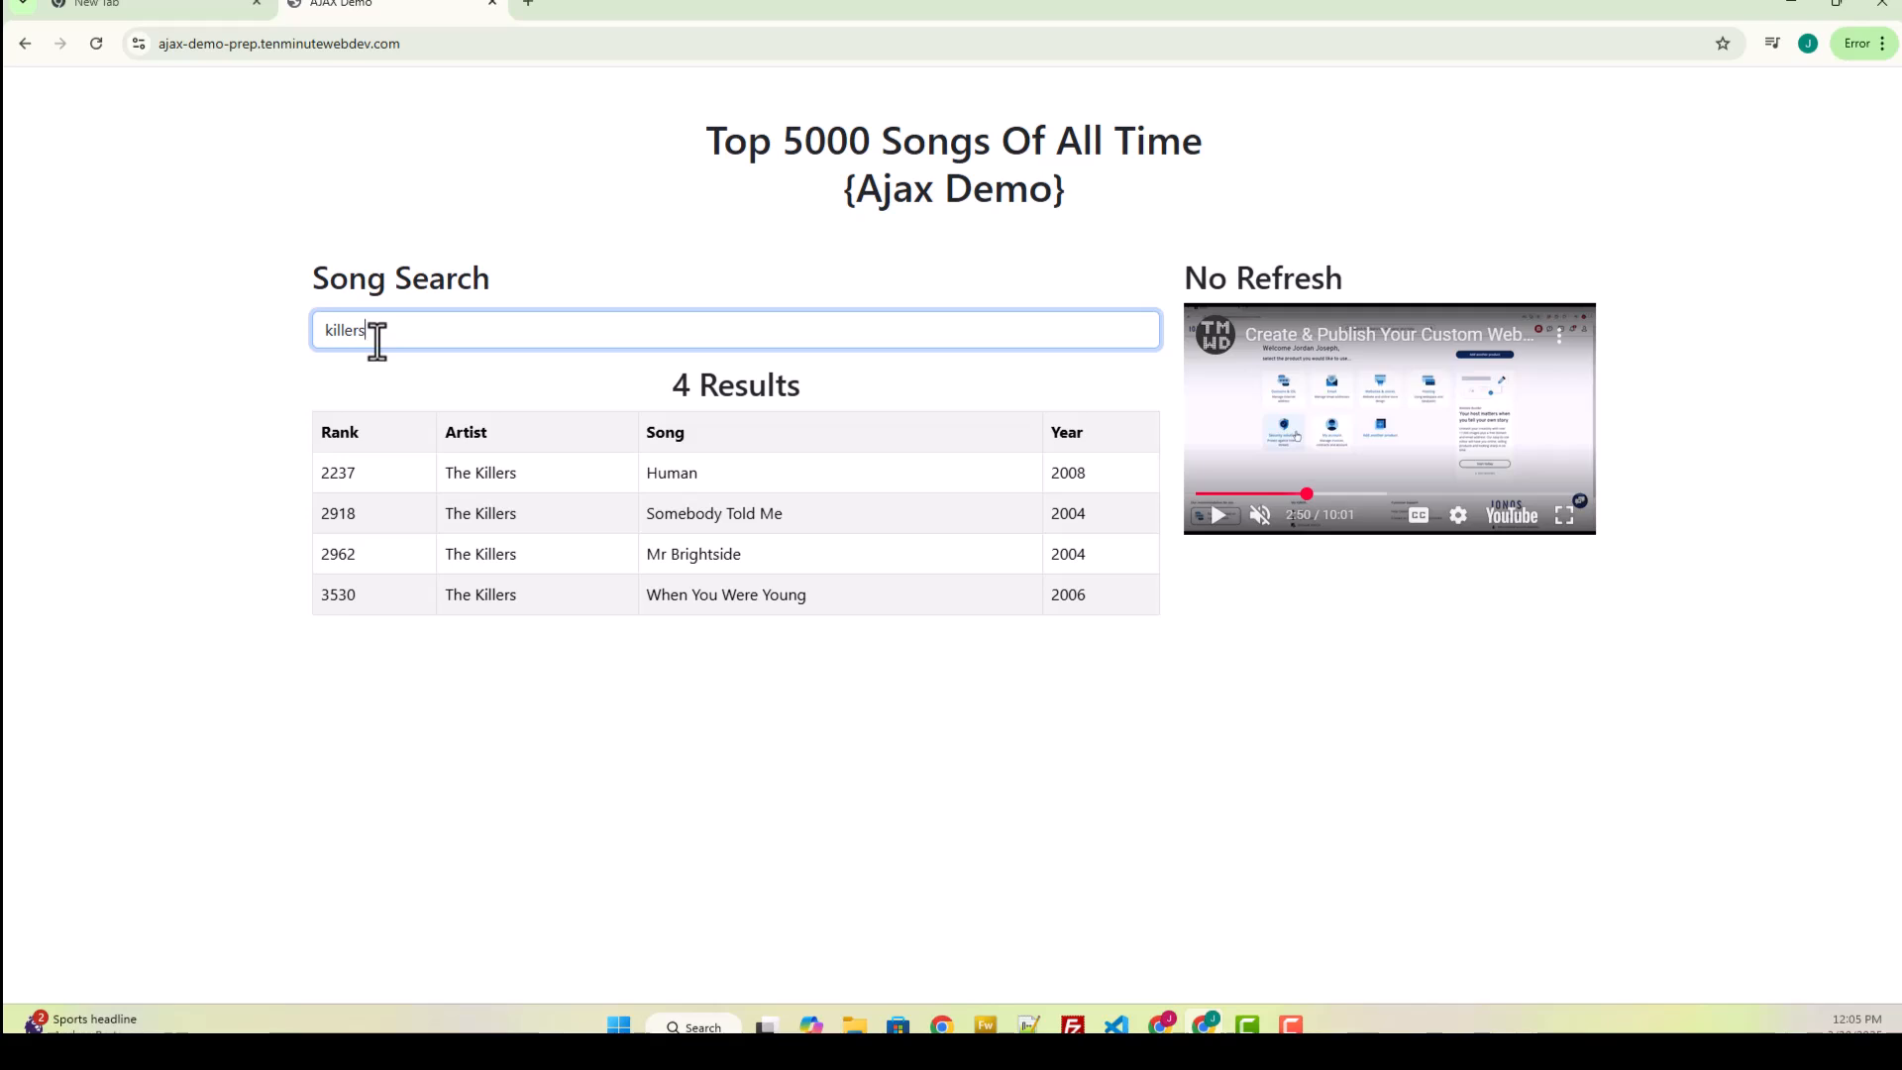
{"action": "left_click", "coordinate": [1217, 516]}
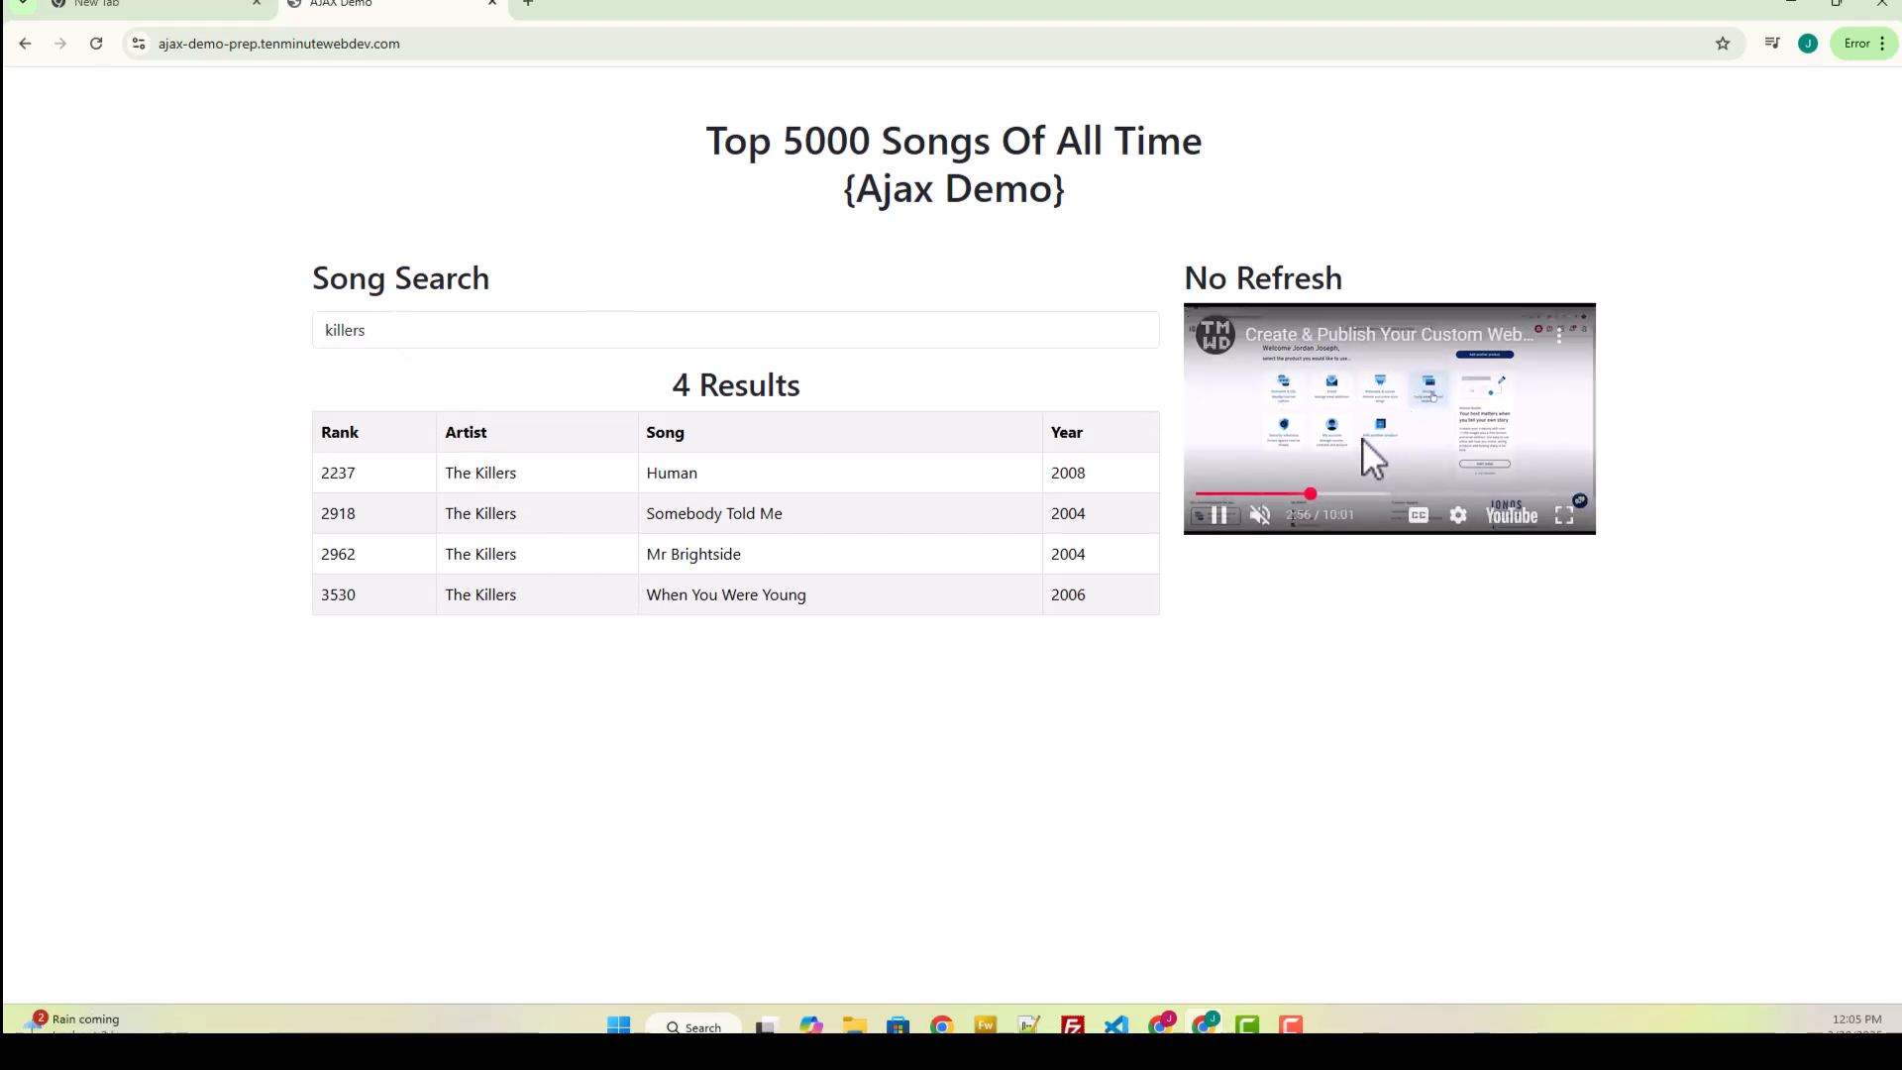
{"action": "left_click_drag", "start_coordinate": [1317, 495], "coordinate": [1350, 500]}
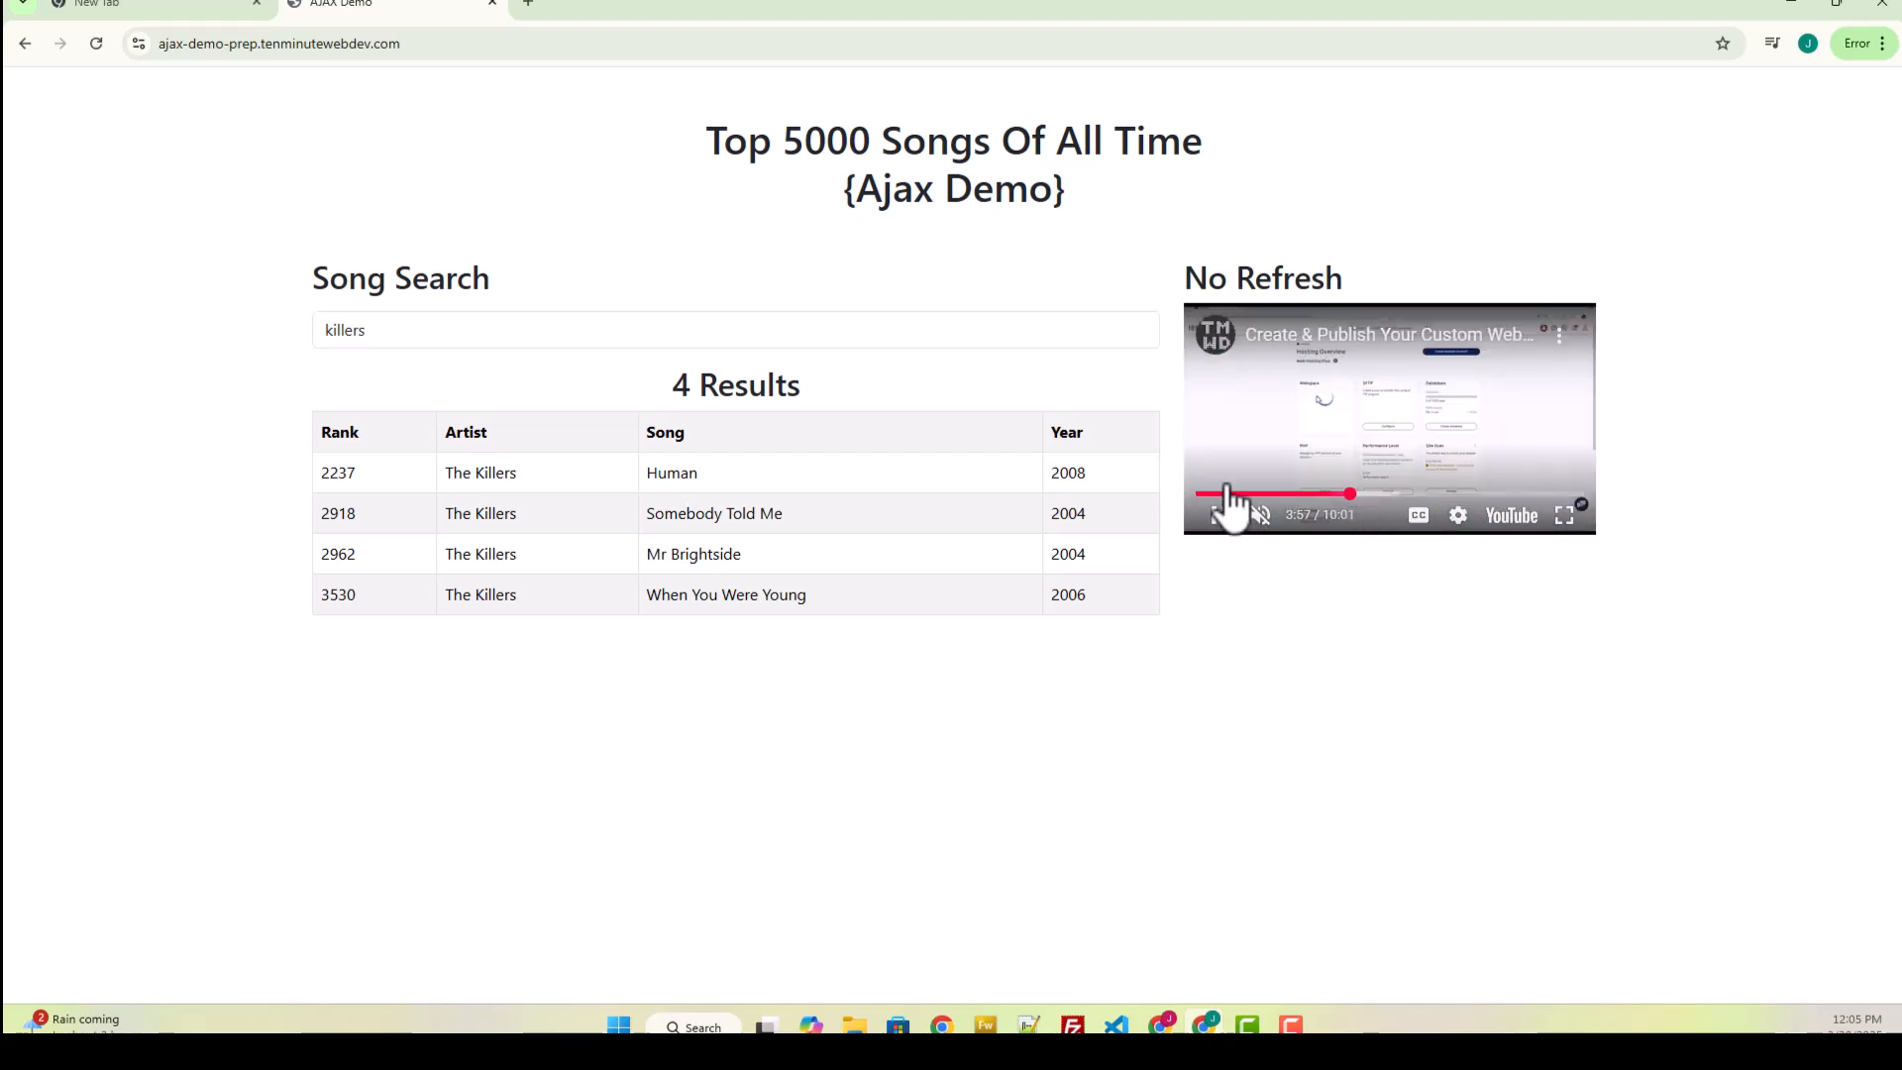
Step: Replace the song search with "taylor" and narrow it to "taylor swif" while the video plays
{"action": "triple_click", "coordinate": [495, 334]}
{"action": "key", "text": "BackSpace"}
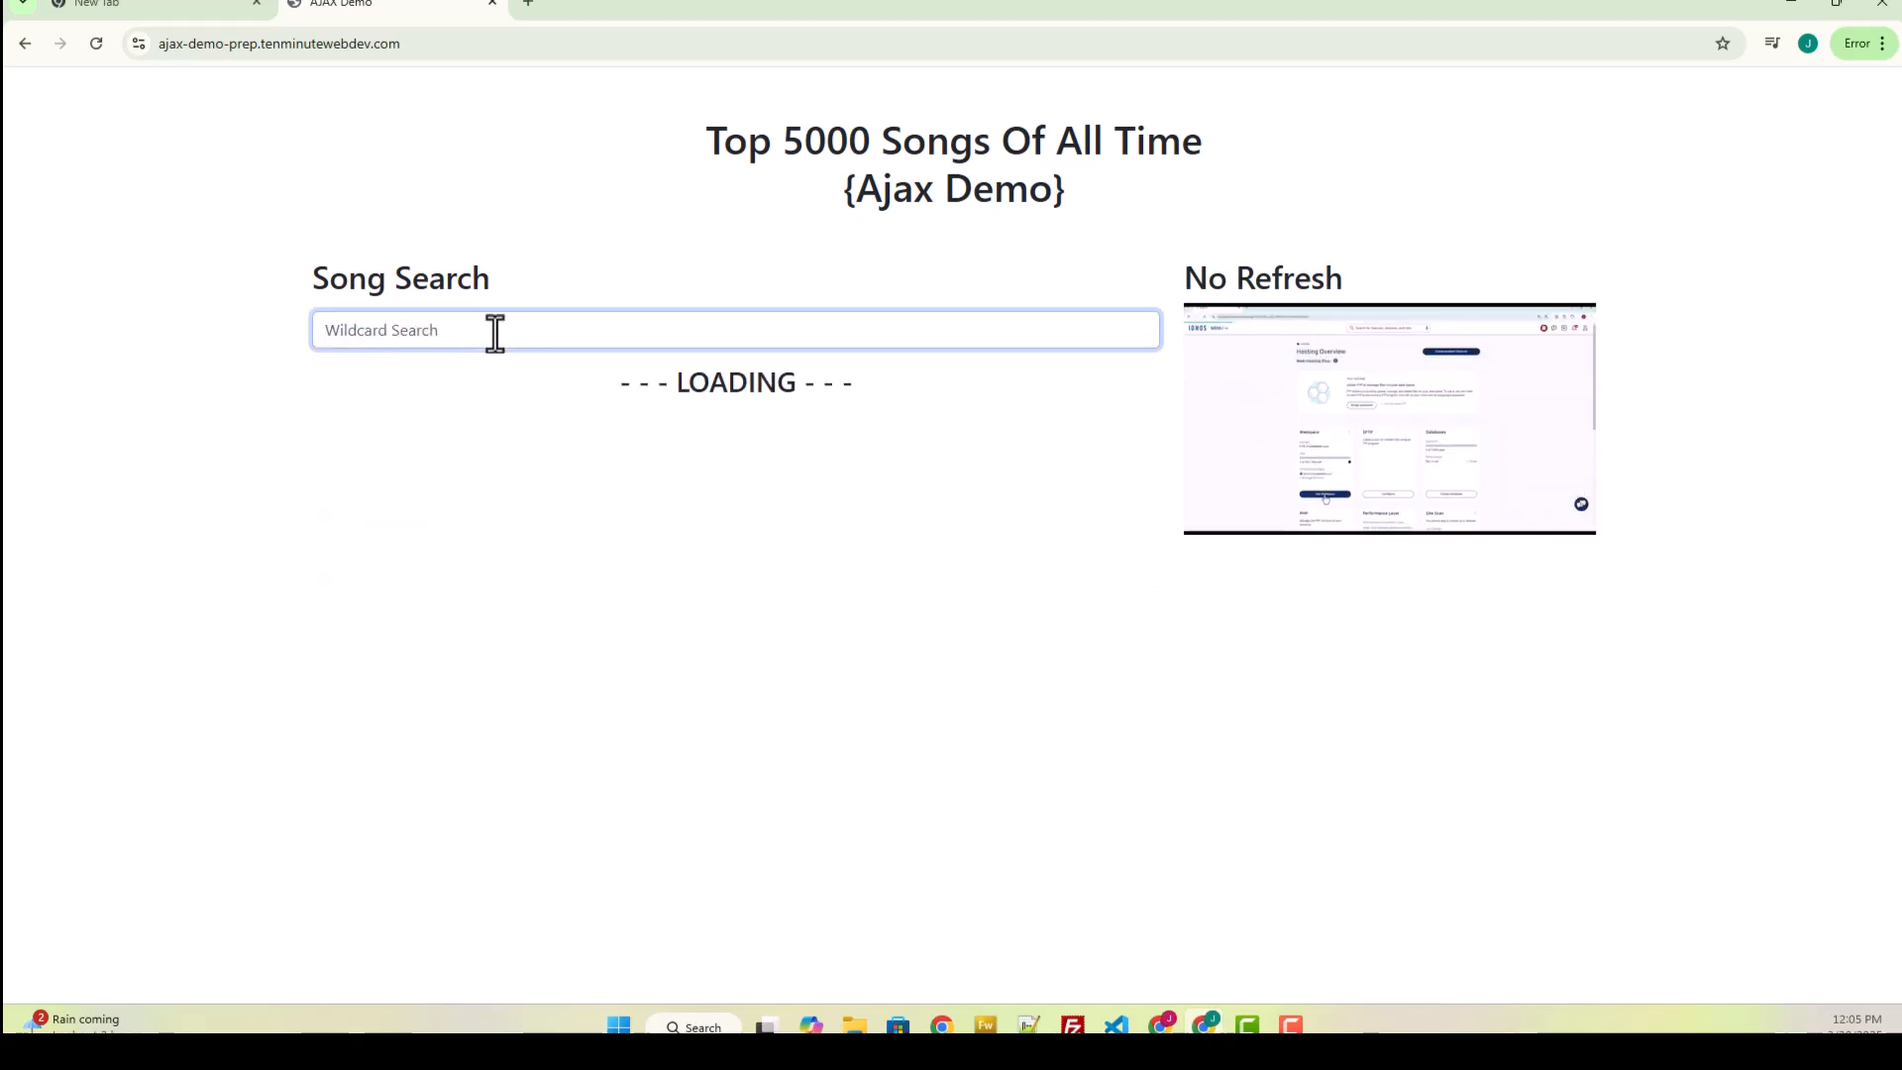
{"action": "type", "text": "taylor"}
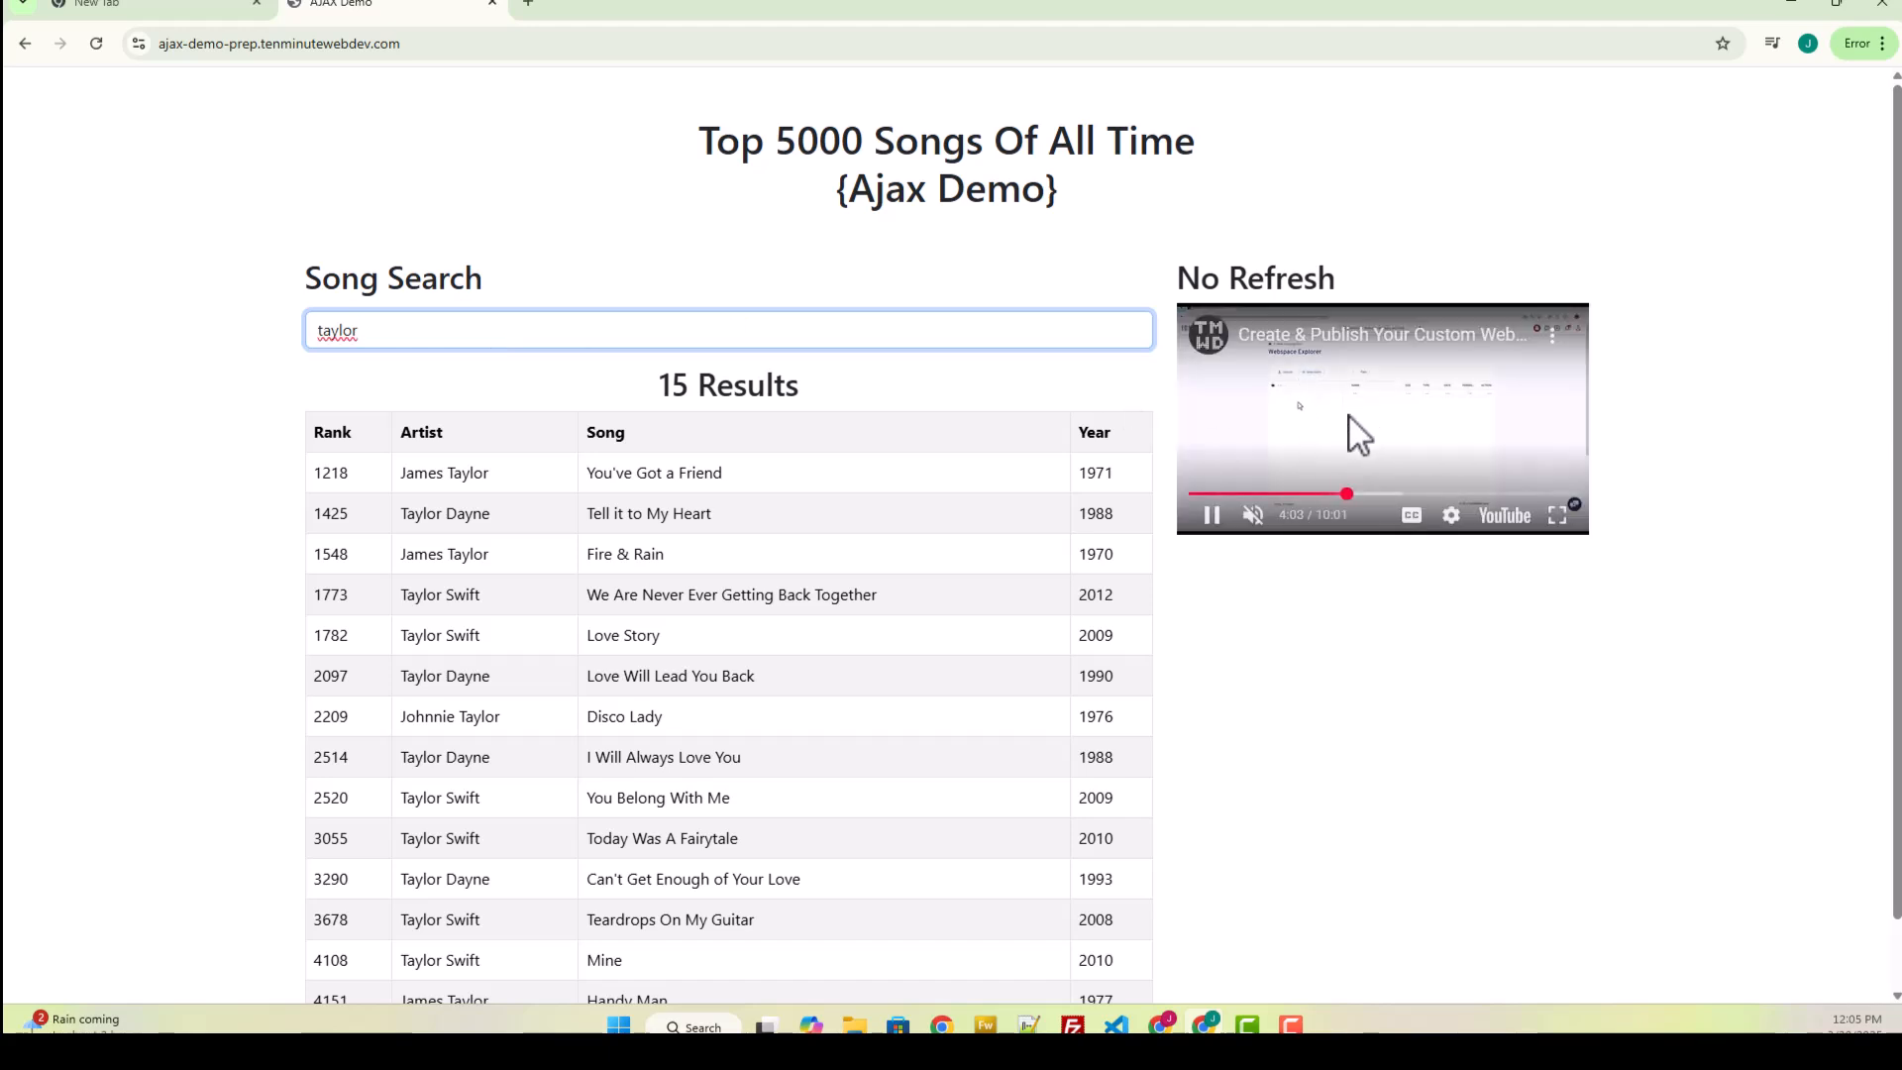
{"action": "type", "text": " swif"}
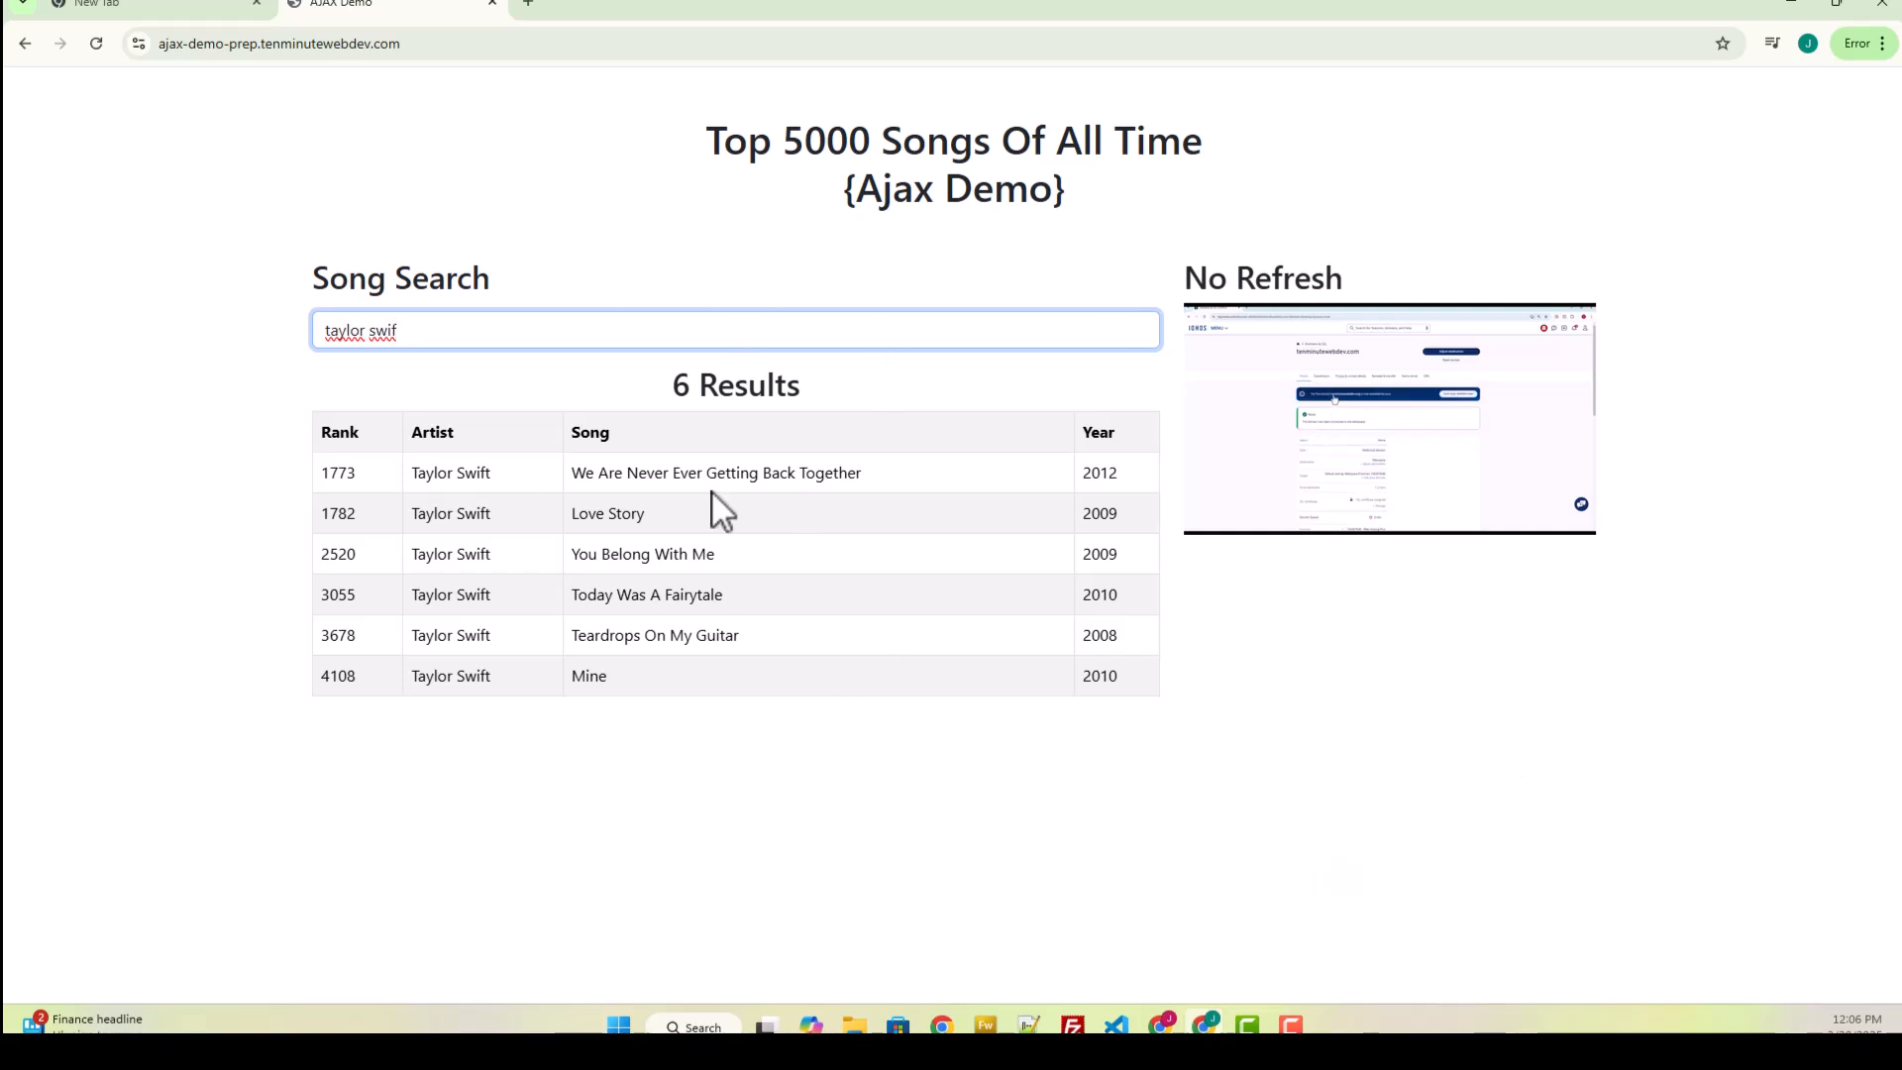
Step: Search the song list for "nirvana" and clear the search to list all songs
{"action": "triple_click", "coordinate": [372, 333]}
{"action": "key", "text": "BackSpace"}
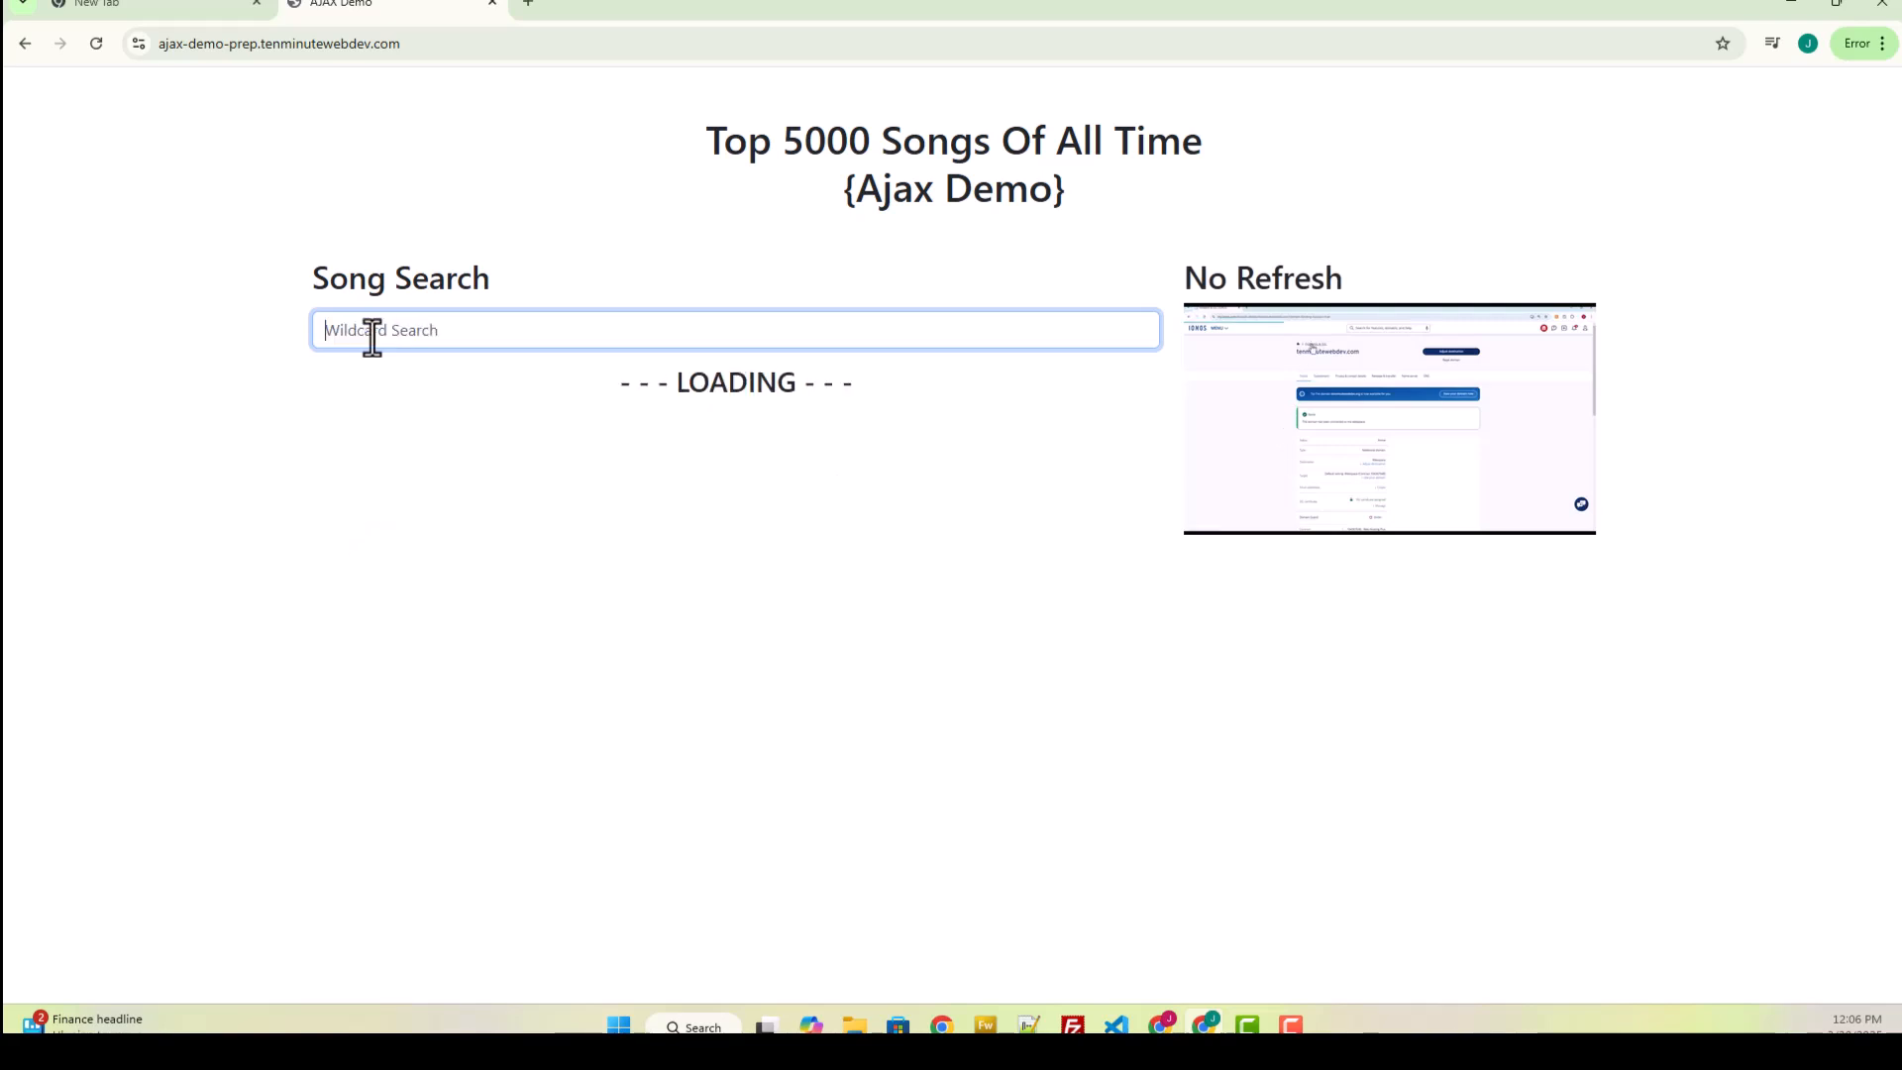
{"action": "type", "text": "nirvan"}
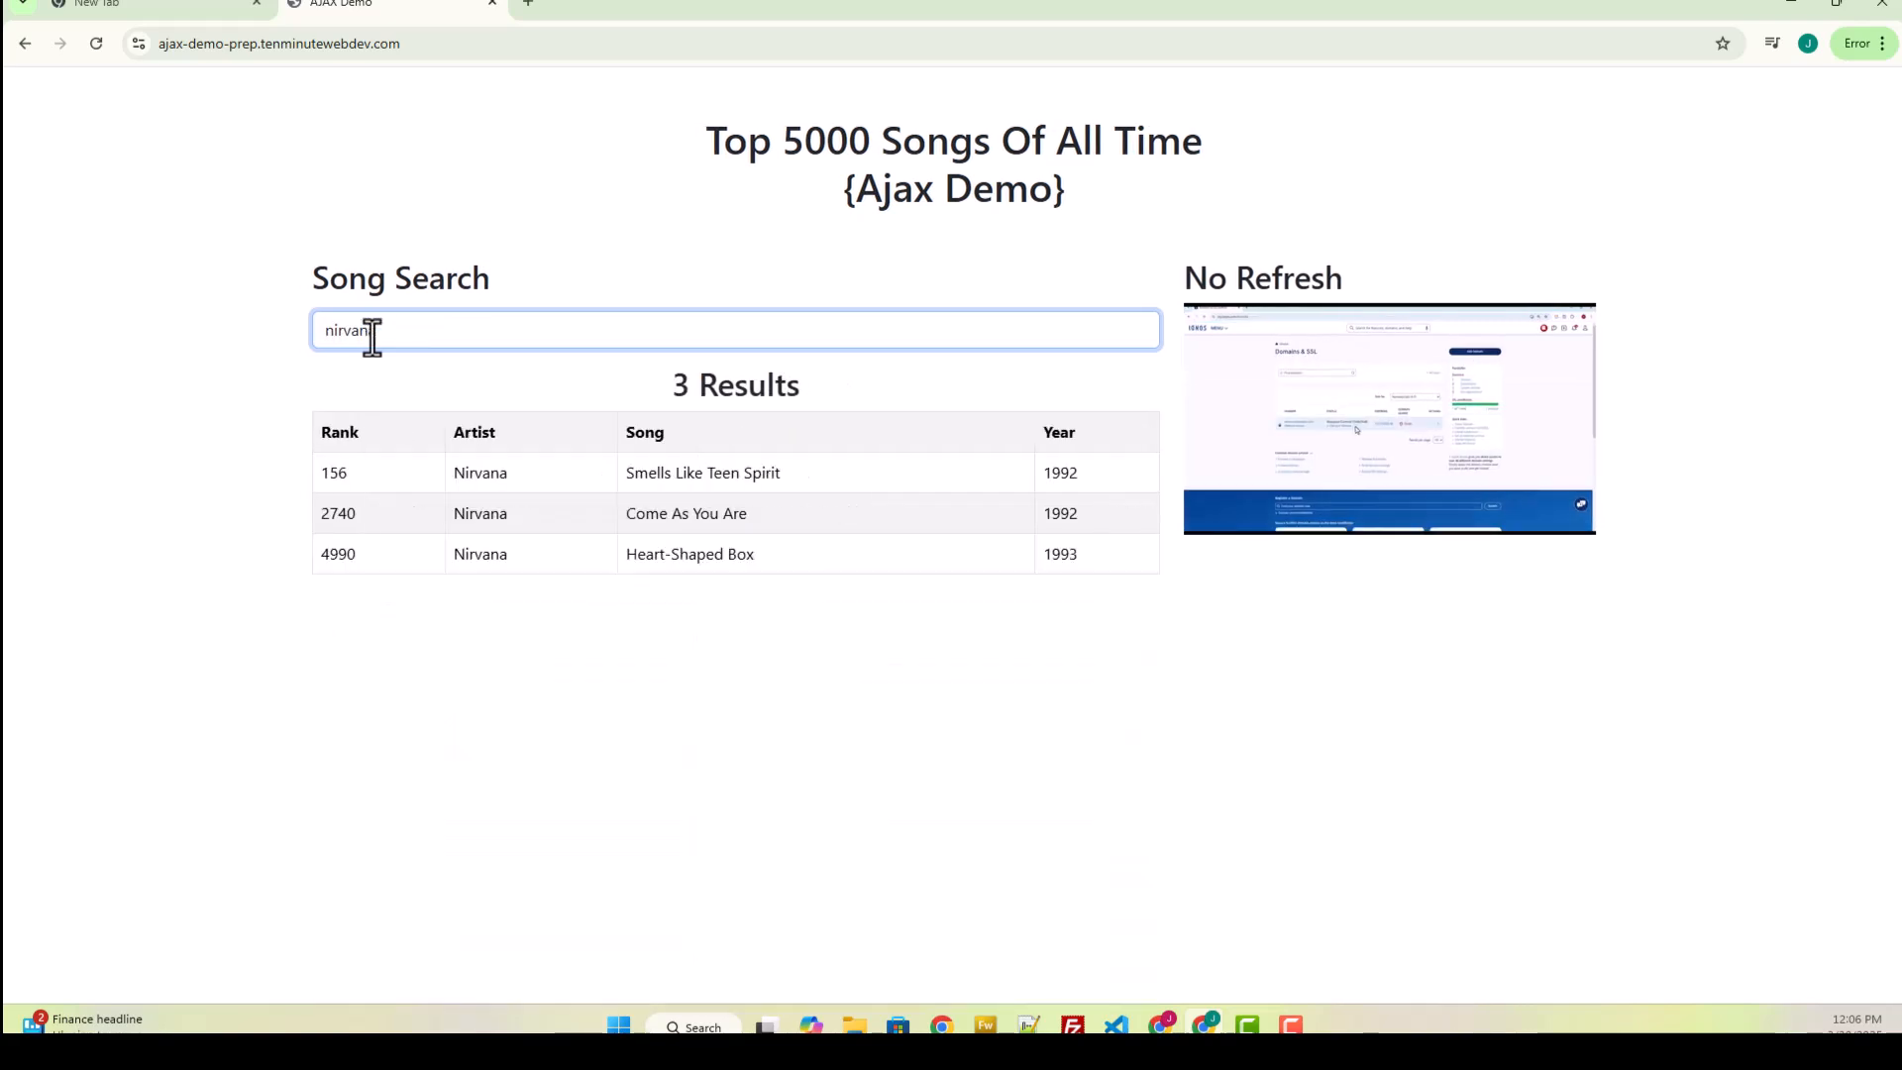
{"action": "type", "text": "a"}
{"action": "mouse_move", "coordinate": [1328, 448]}
{"action": "double_click", "coordinate": [481, 341]}
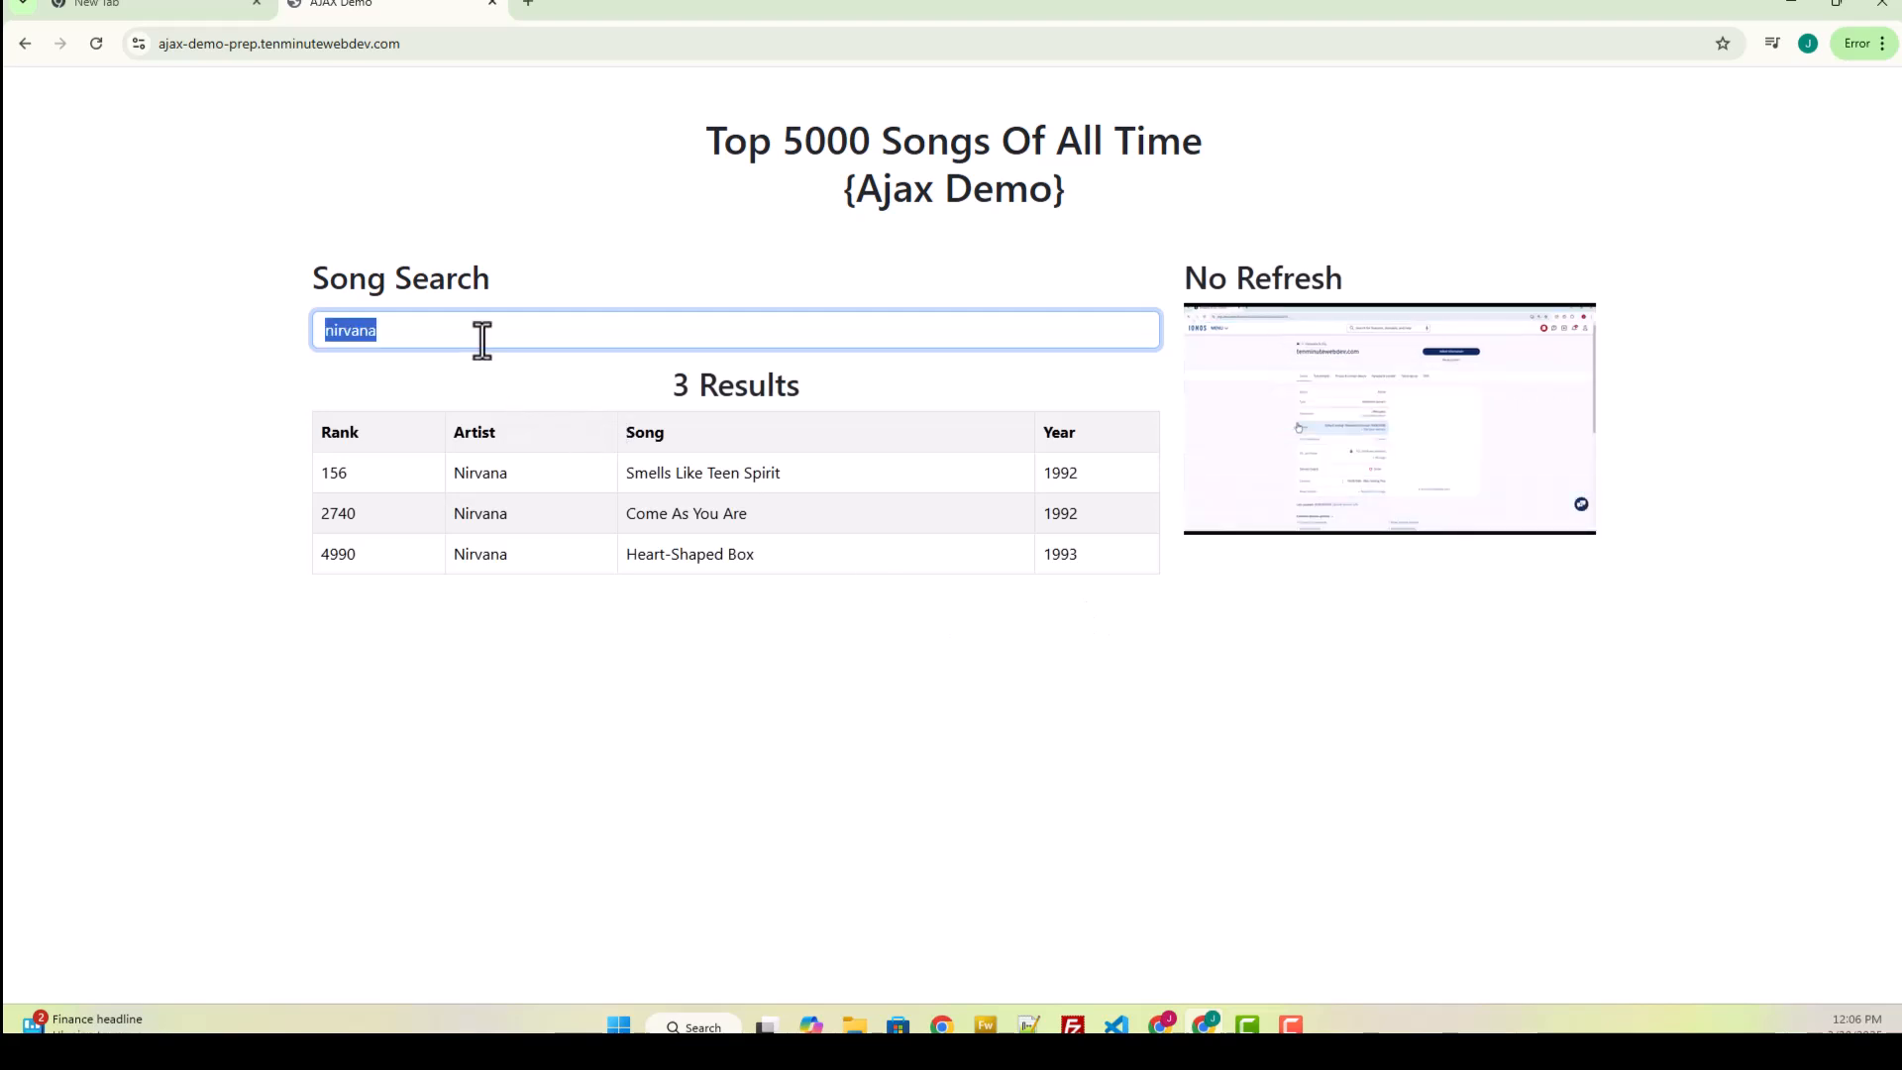
{"action": "key", "text": "BackSpace"}
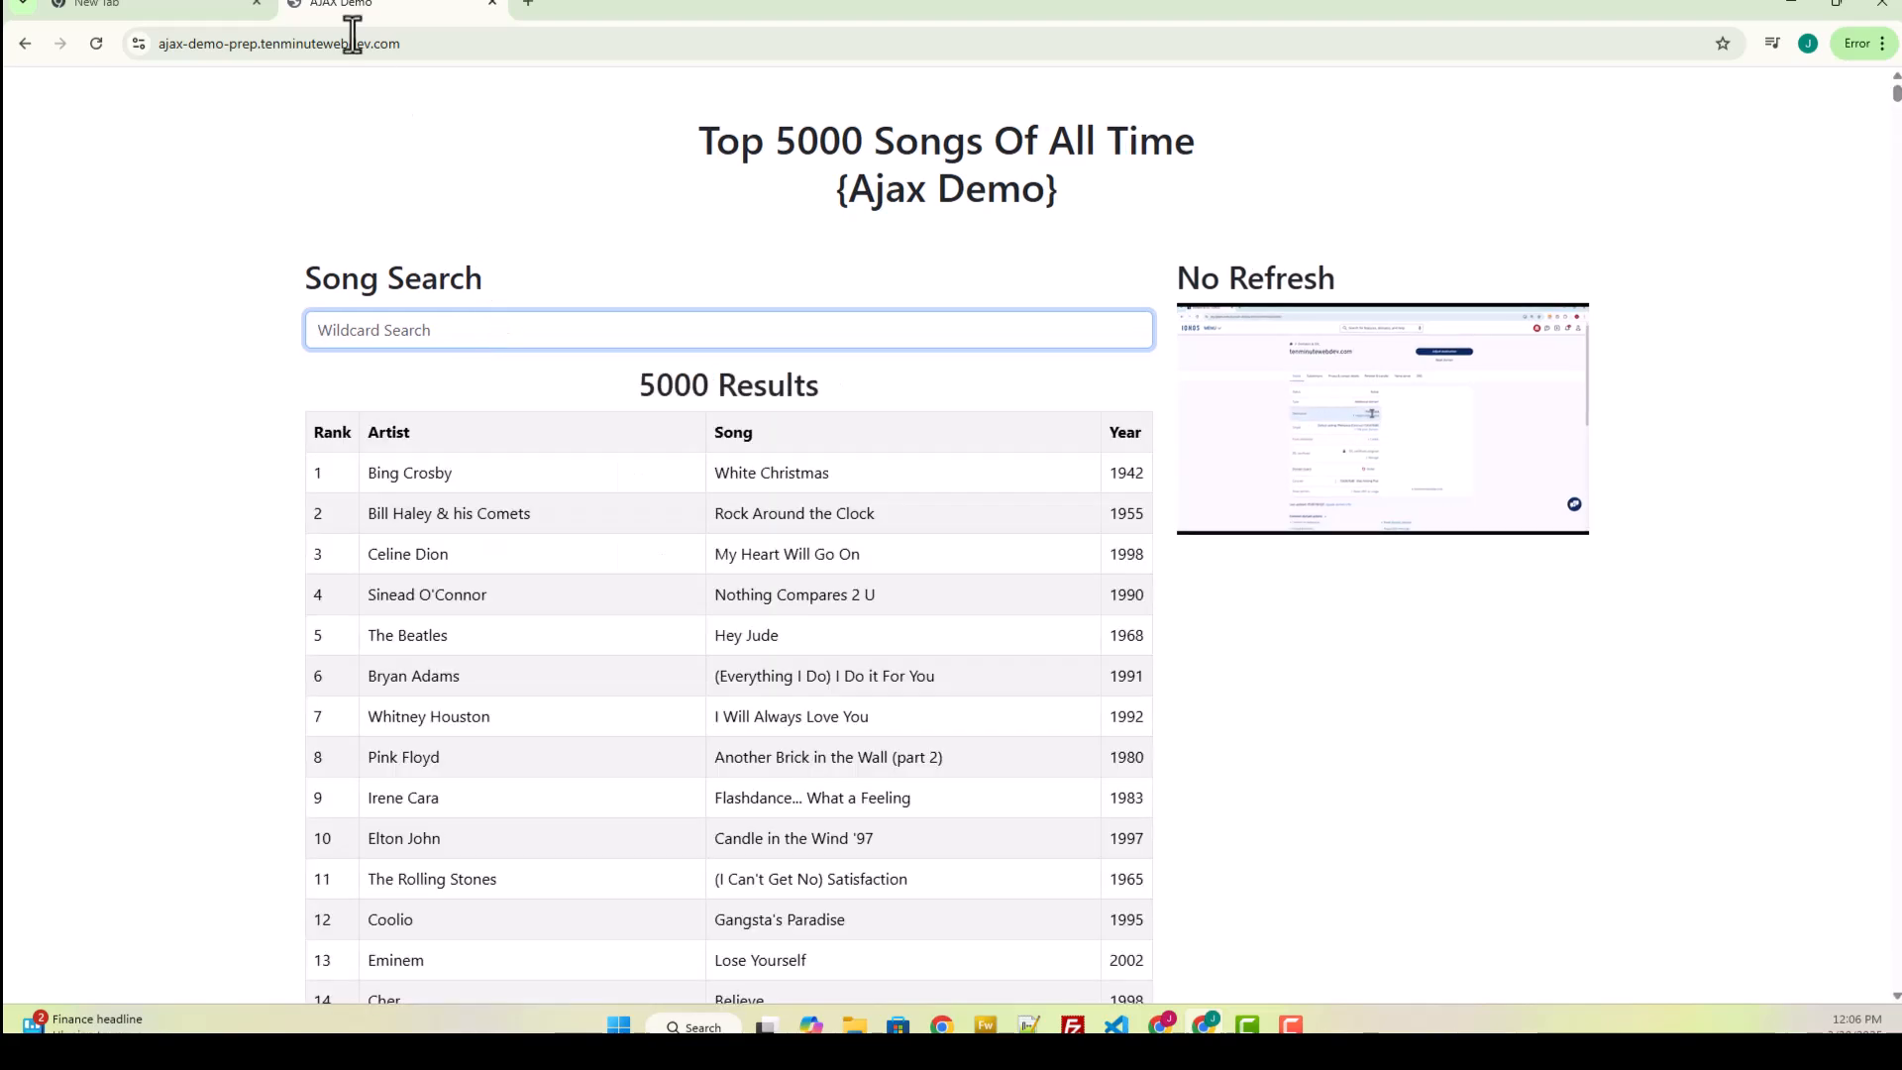
Step: Open the IONOS website in the empty browser tab and go to the Customer Account login
{"action": "left_click", "coordinate": [162, 12]}
{"action": "left_click", "coordinate": [236, 44]}
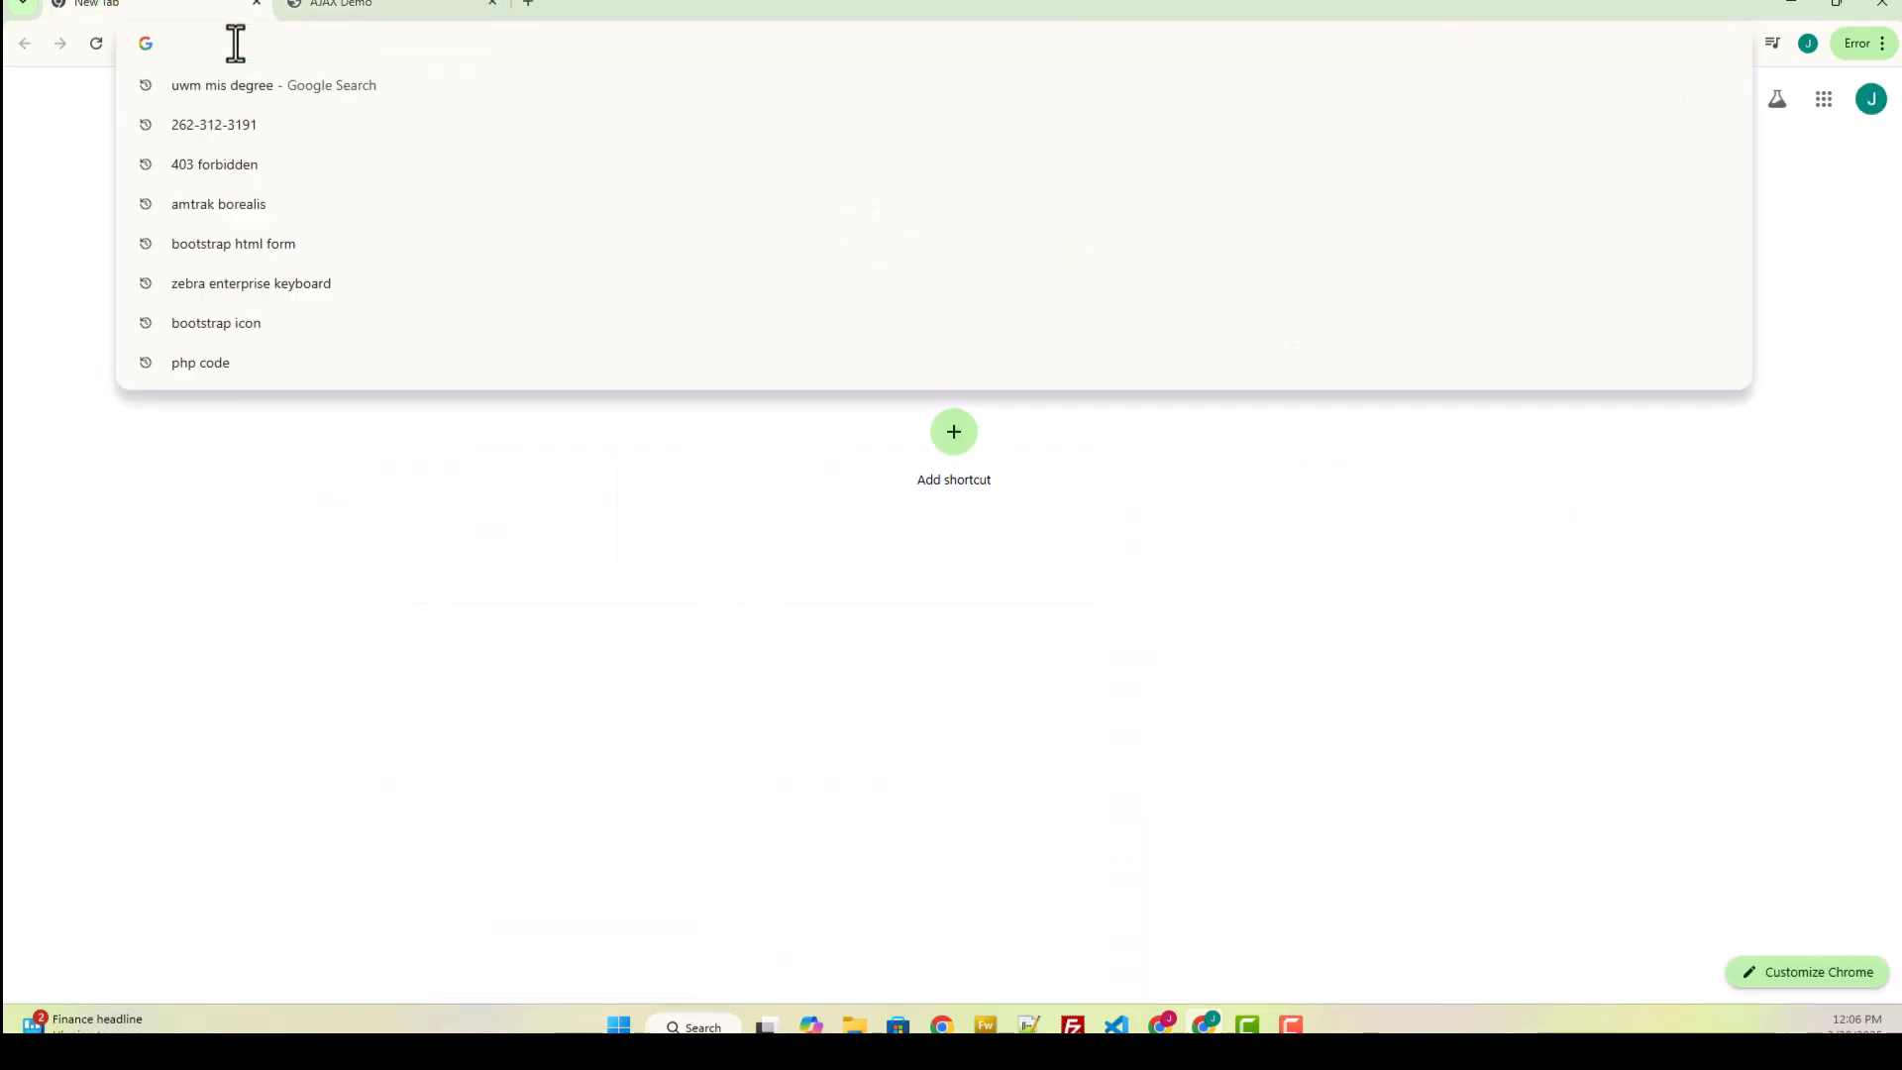
{"action": "type", "text": "ionos"}
{"action": "key", "text": "Return"}
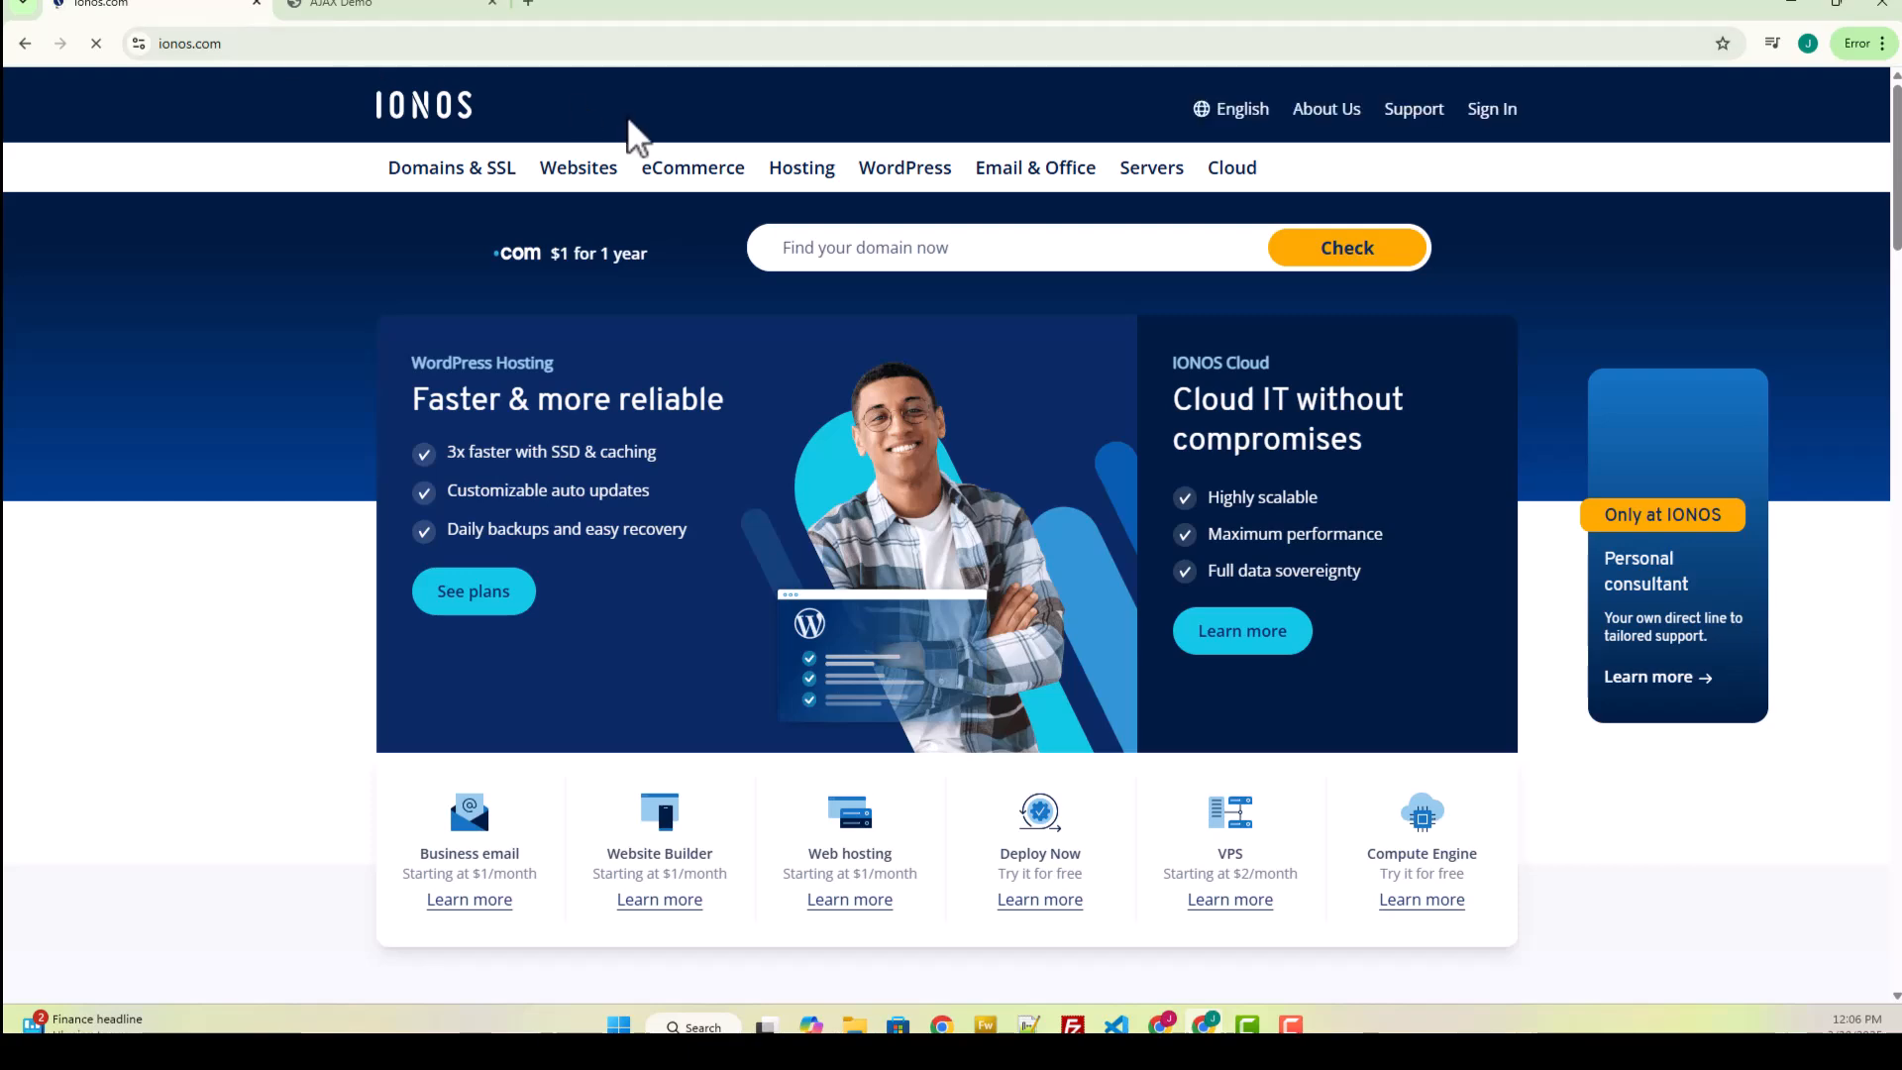
{"action": "left_click", "coordinate": [1511, 113]}
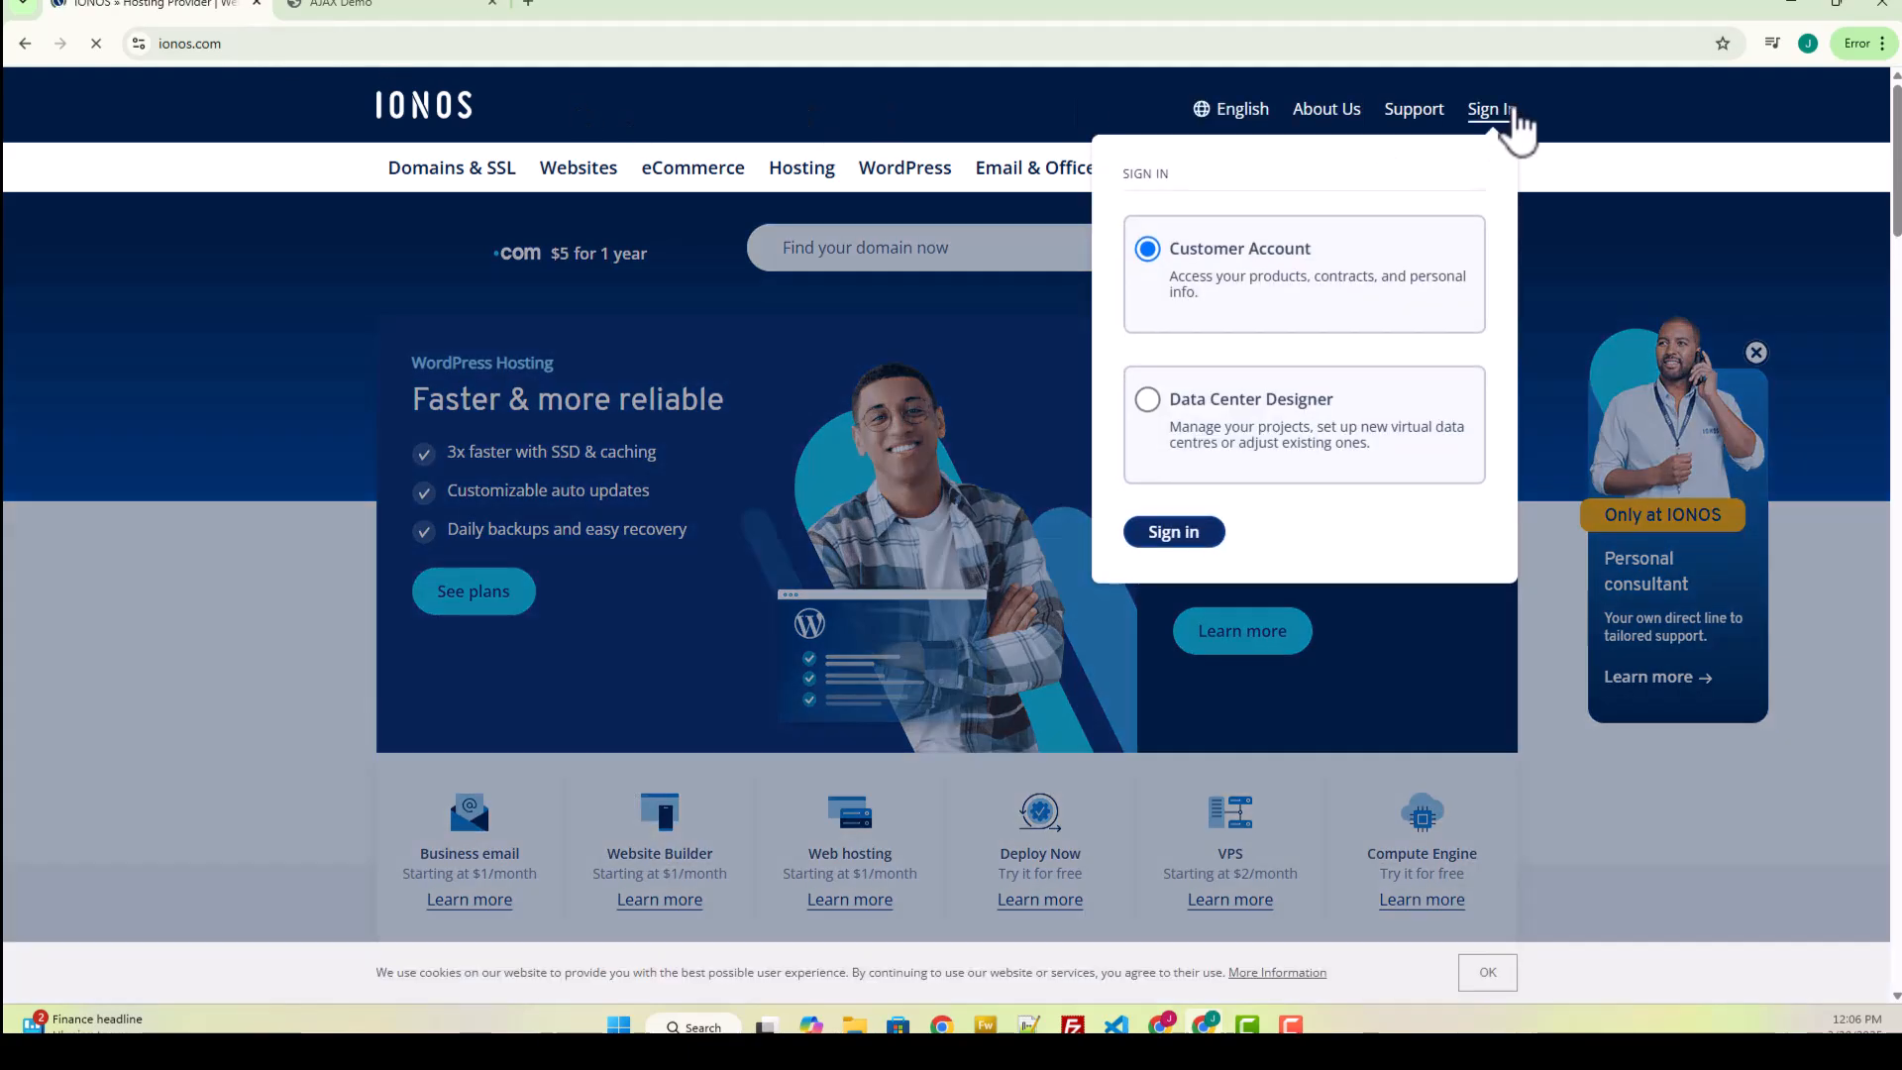
{"action": "left_click", "coordinate": [1193, 540]}
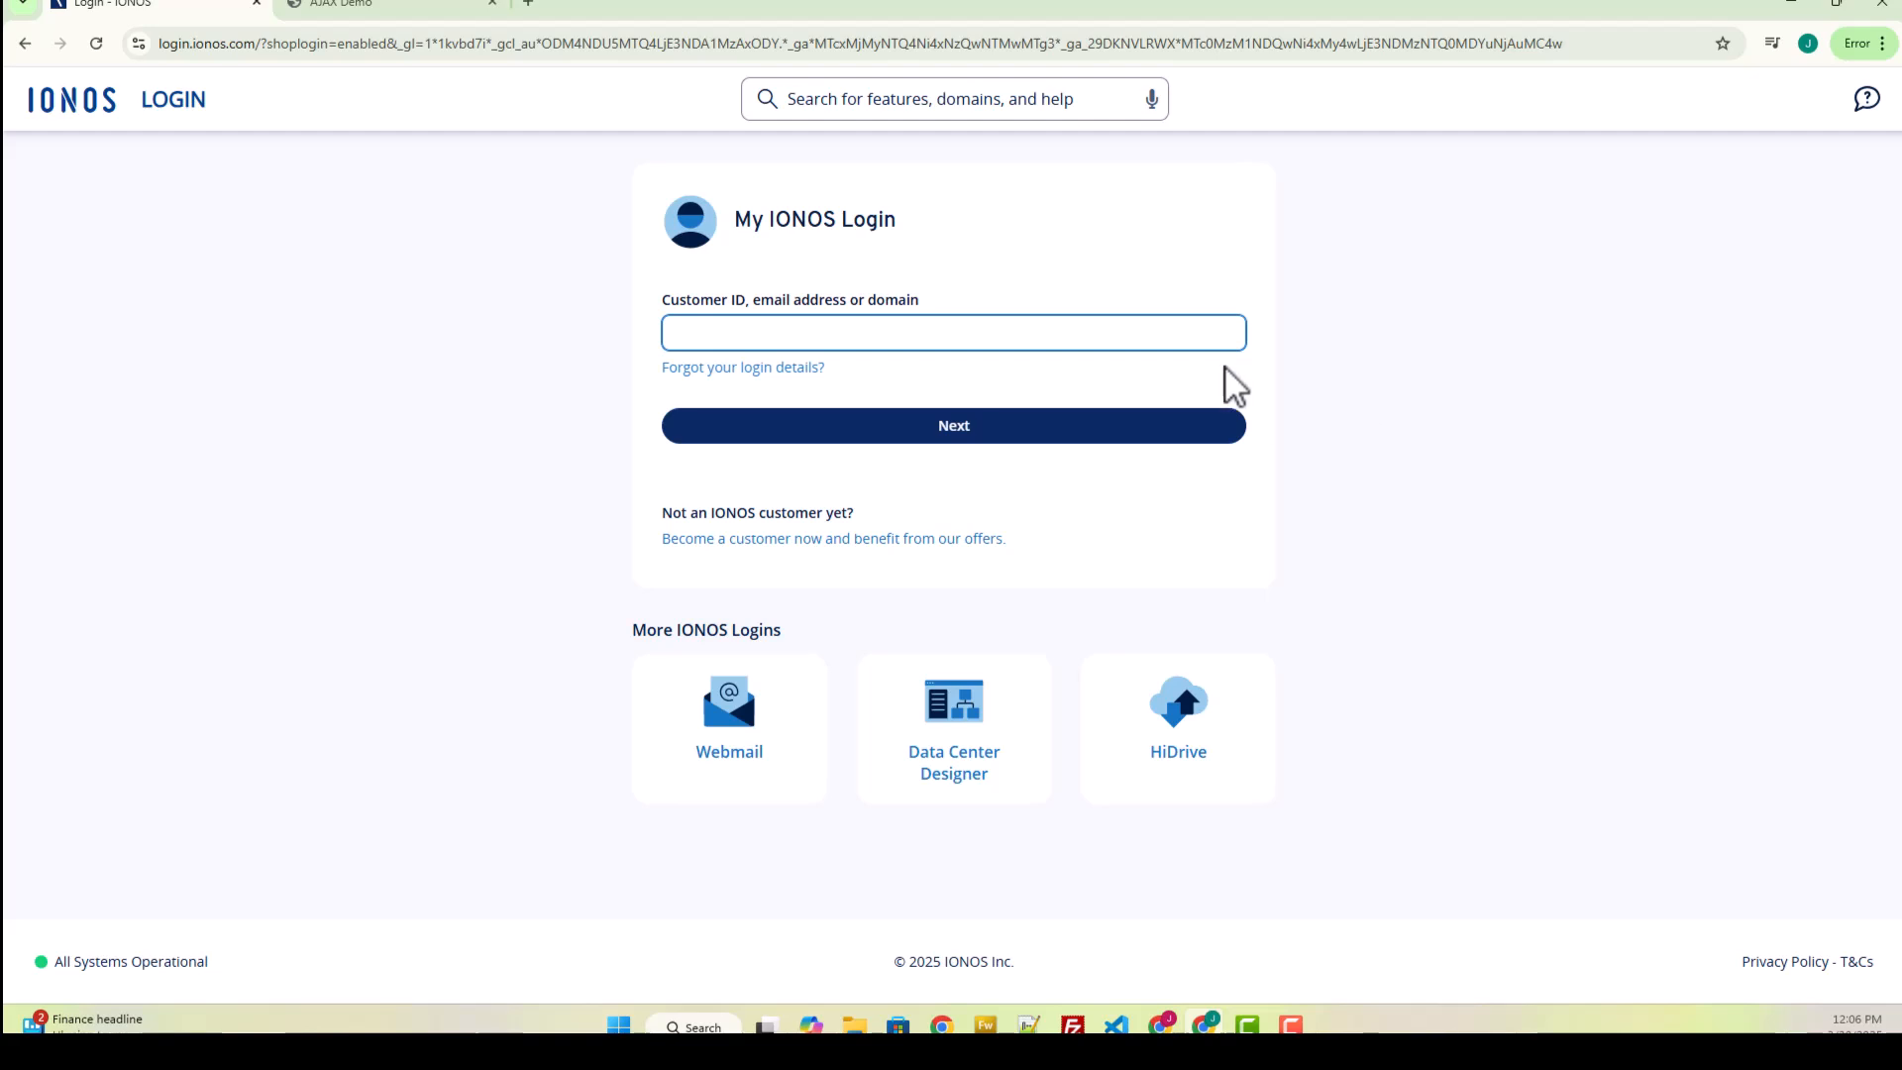
Step: Sign in to IONOS with the domain tenminutewebdev.com and the account password
{"action": "type", "text": "tenmi"}
{"action": "key", "text": "Down"}
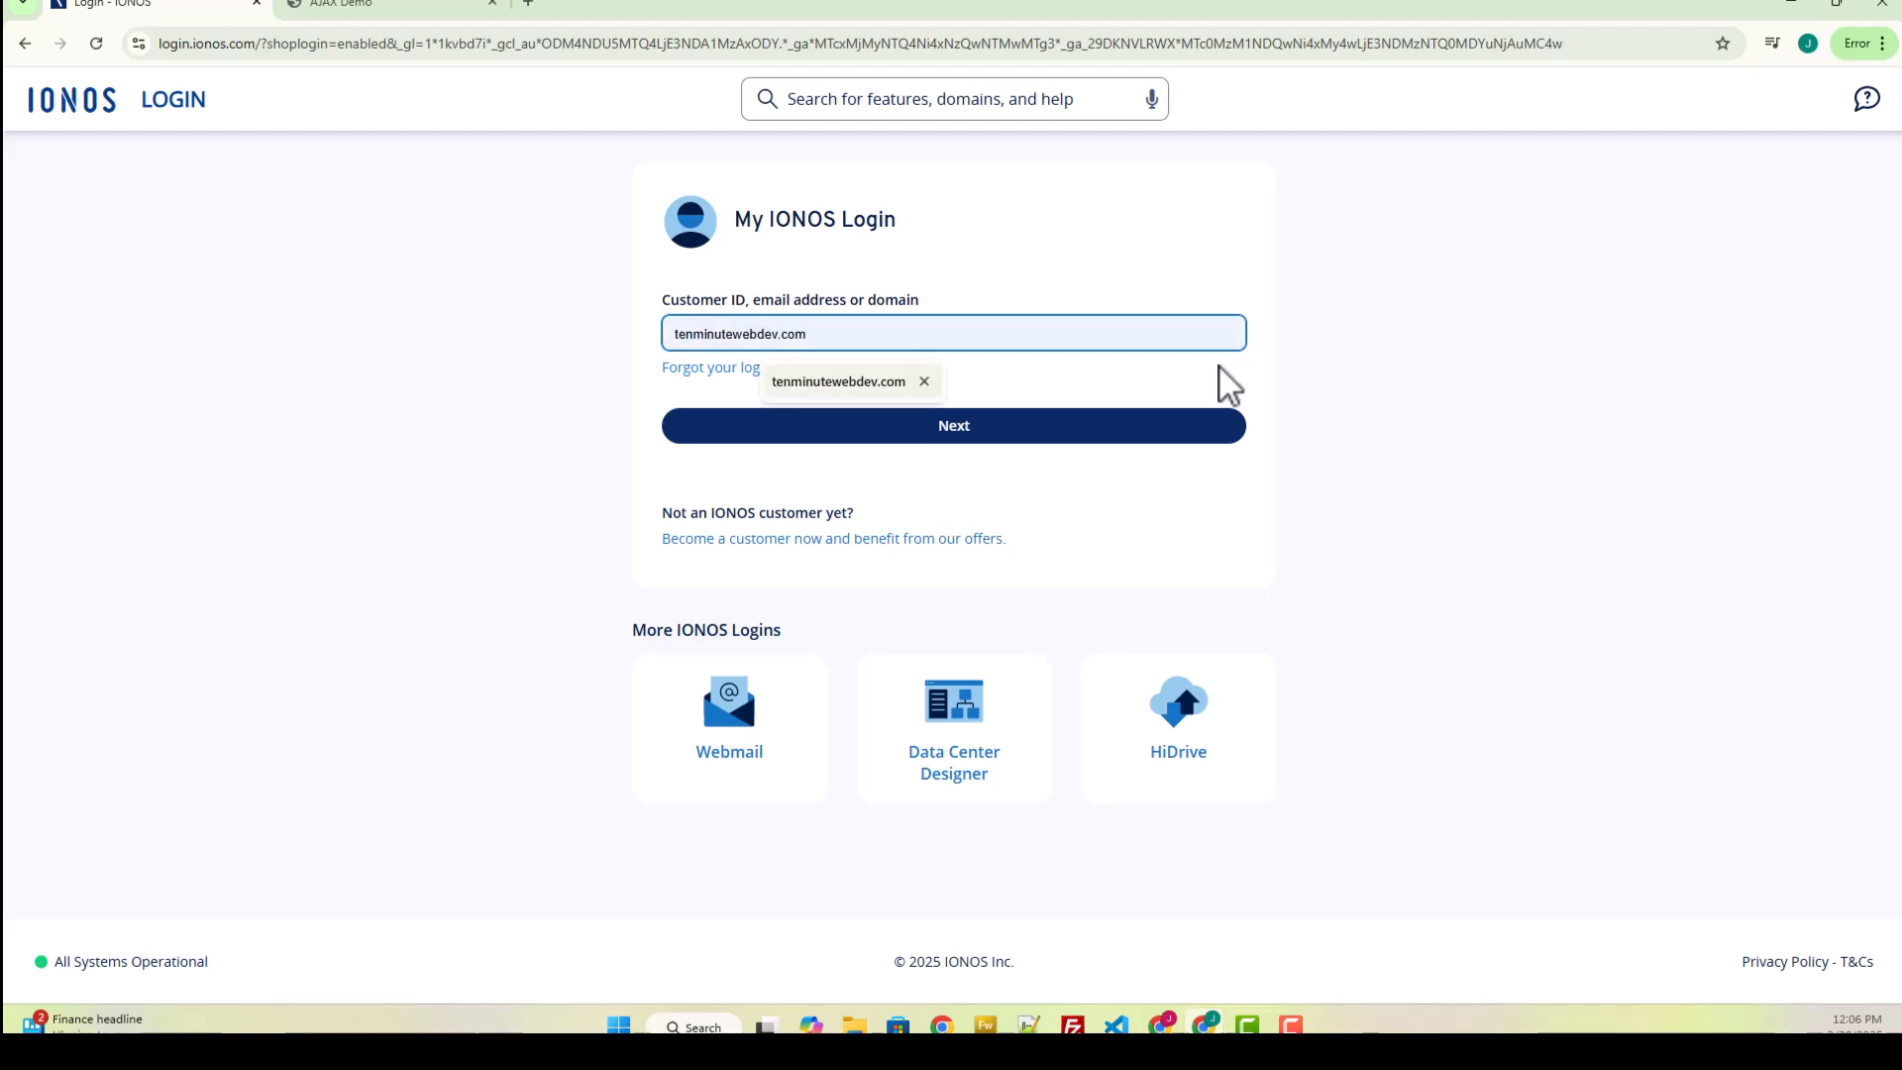
{"action": "key", "text": "Return"}
{"action": "key", "text": "Return"}
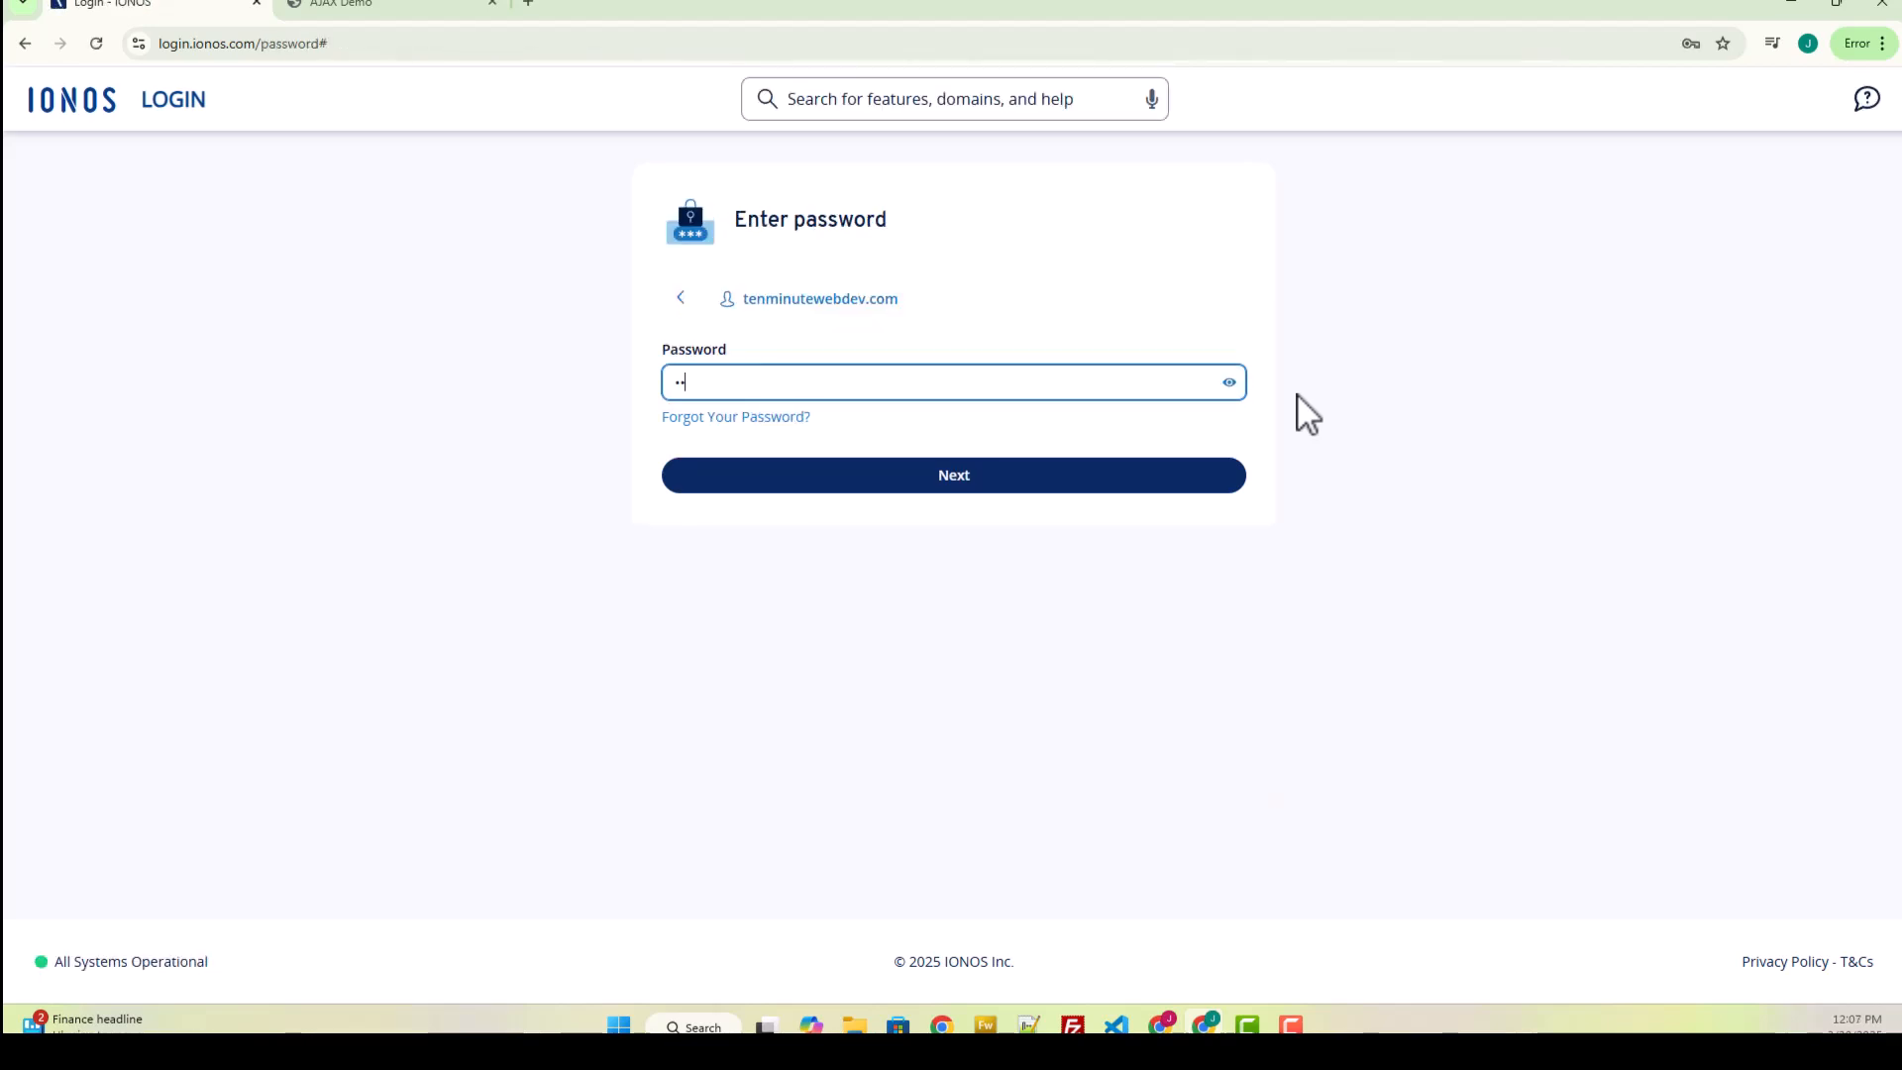
{"action": "type", "text": "••••••••"}
{"action": "key", "text": "Return"}
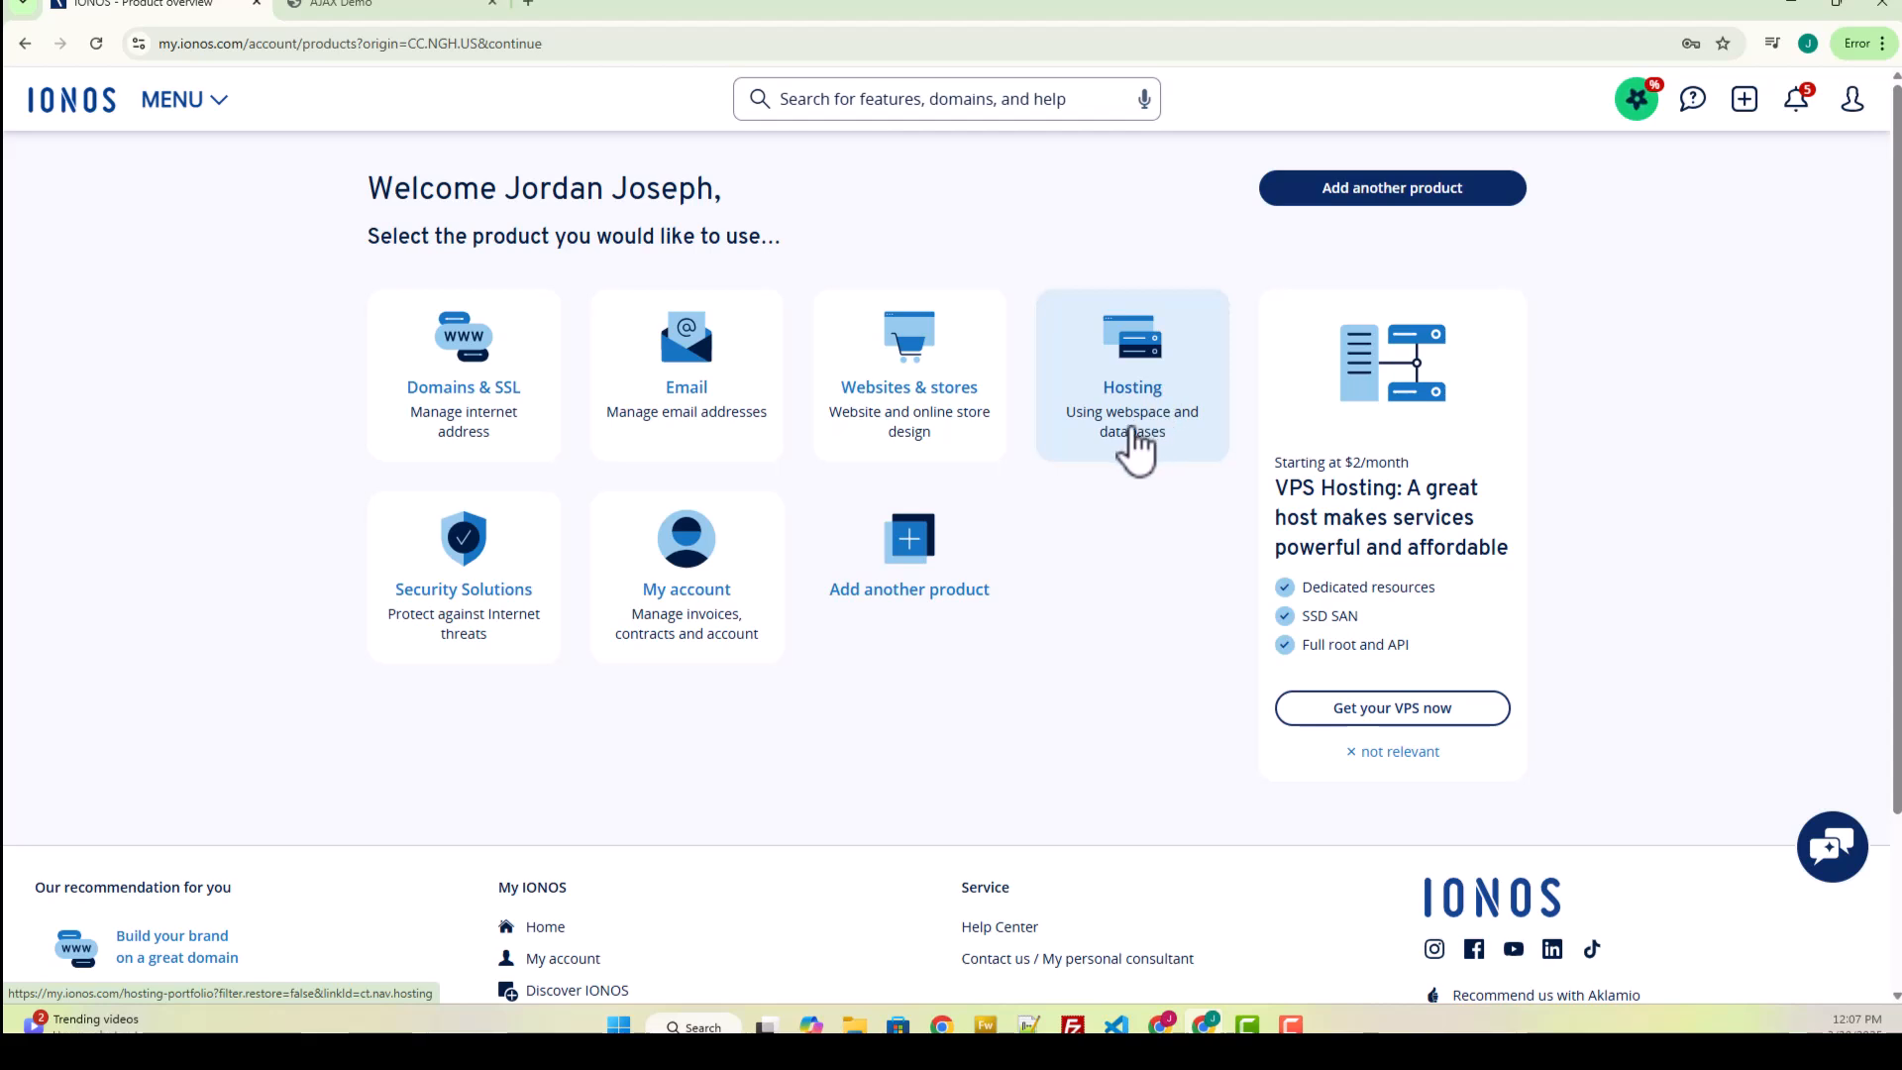
Step: Open Domains & SSL and list the account's subdomains
{"action": "left_click", "coordinate": [413, 395]}
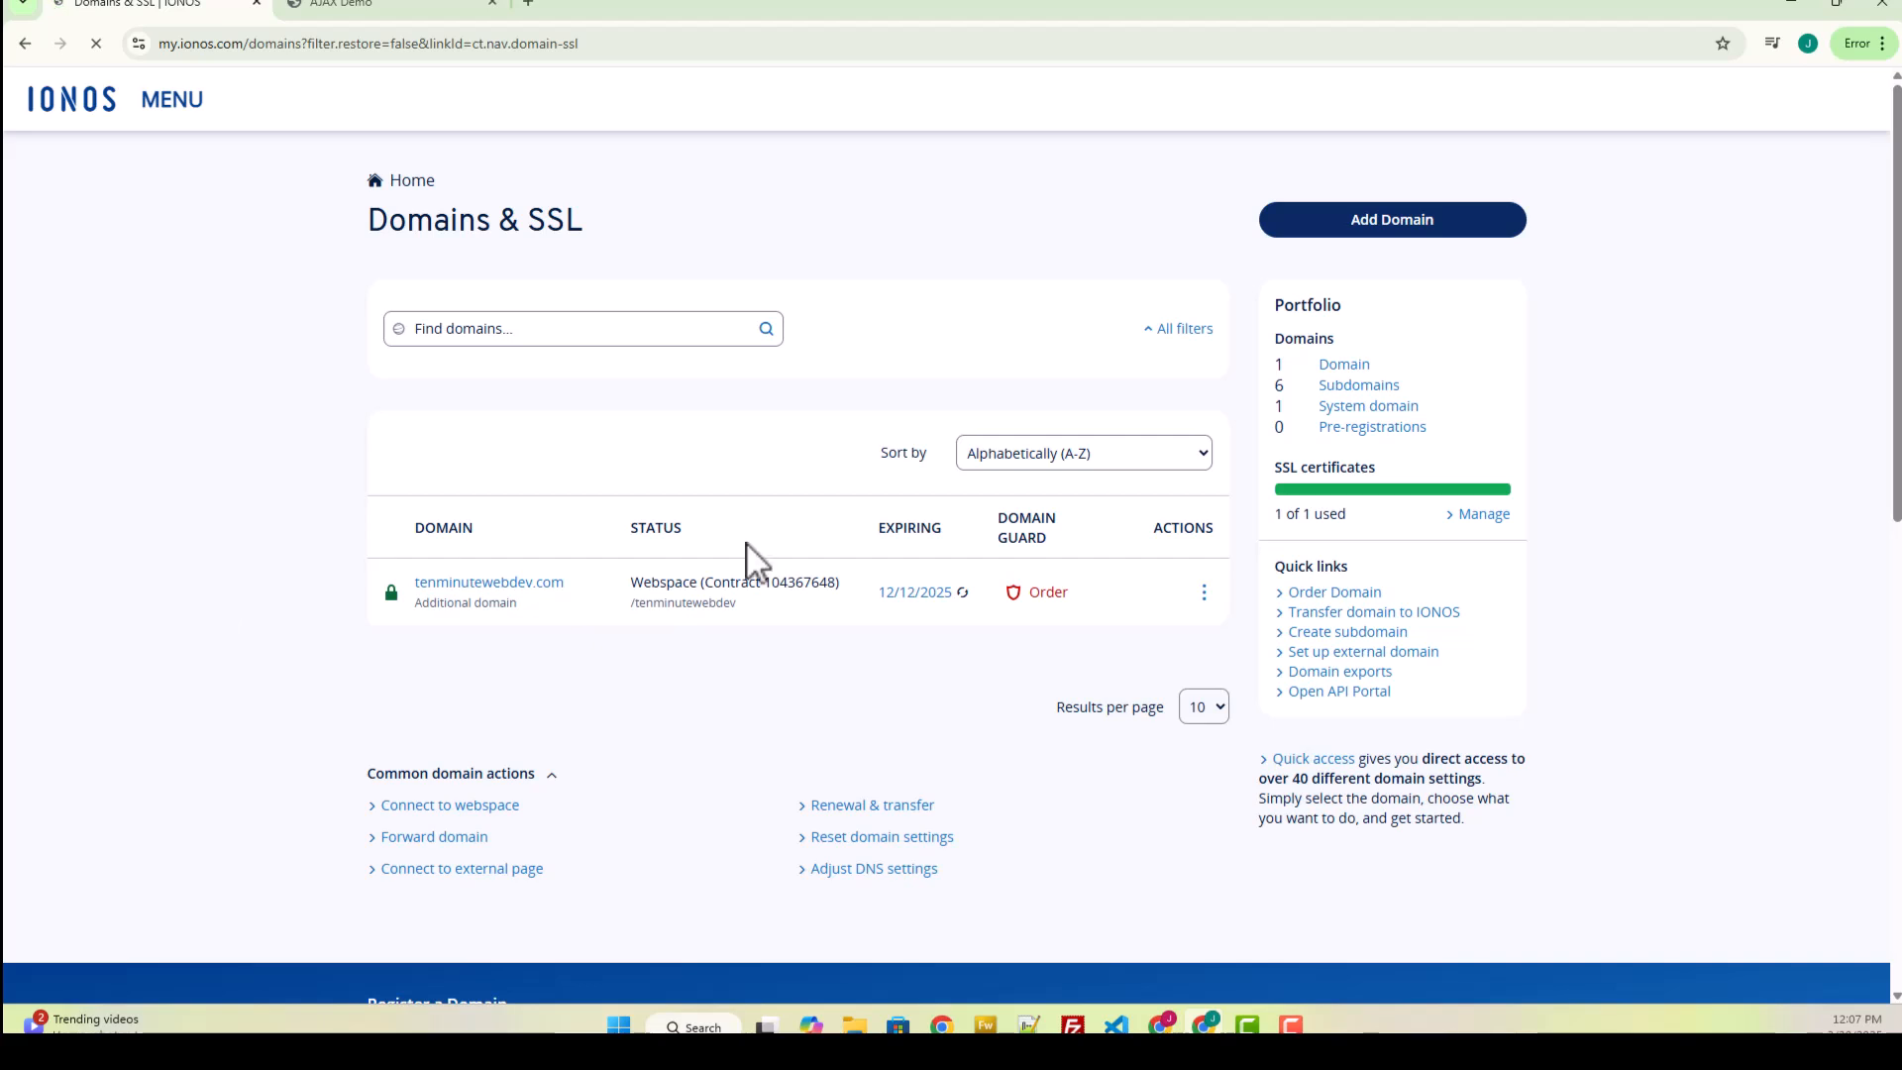
{"action": "left_click", "coordinate": [1359, 386]}
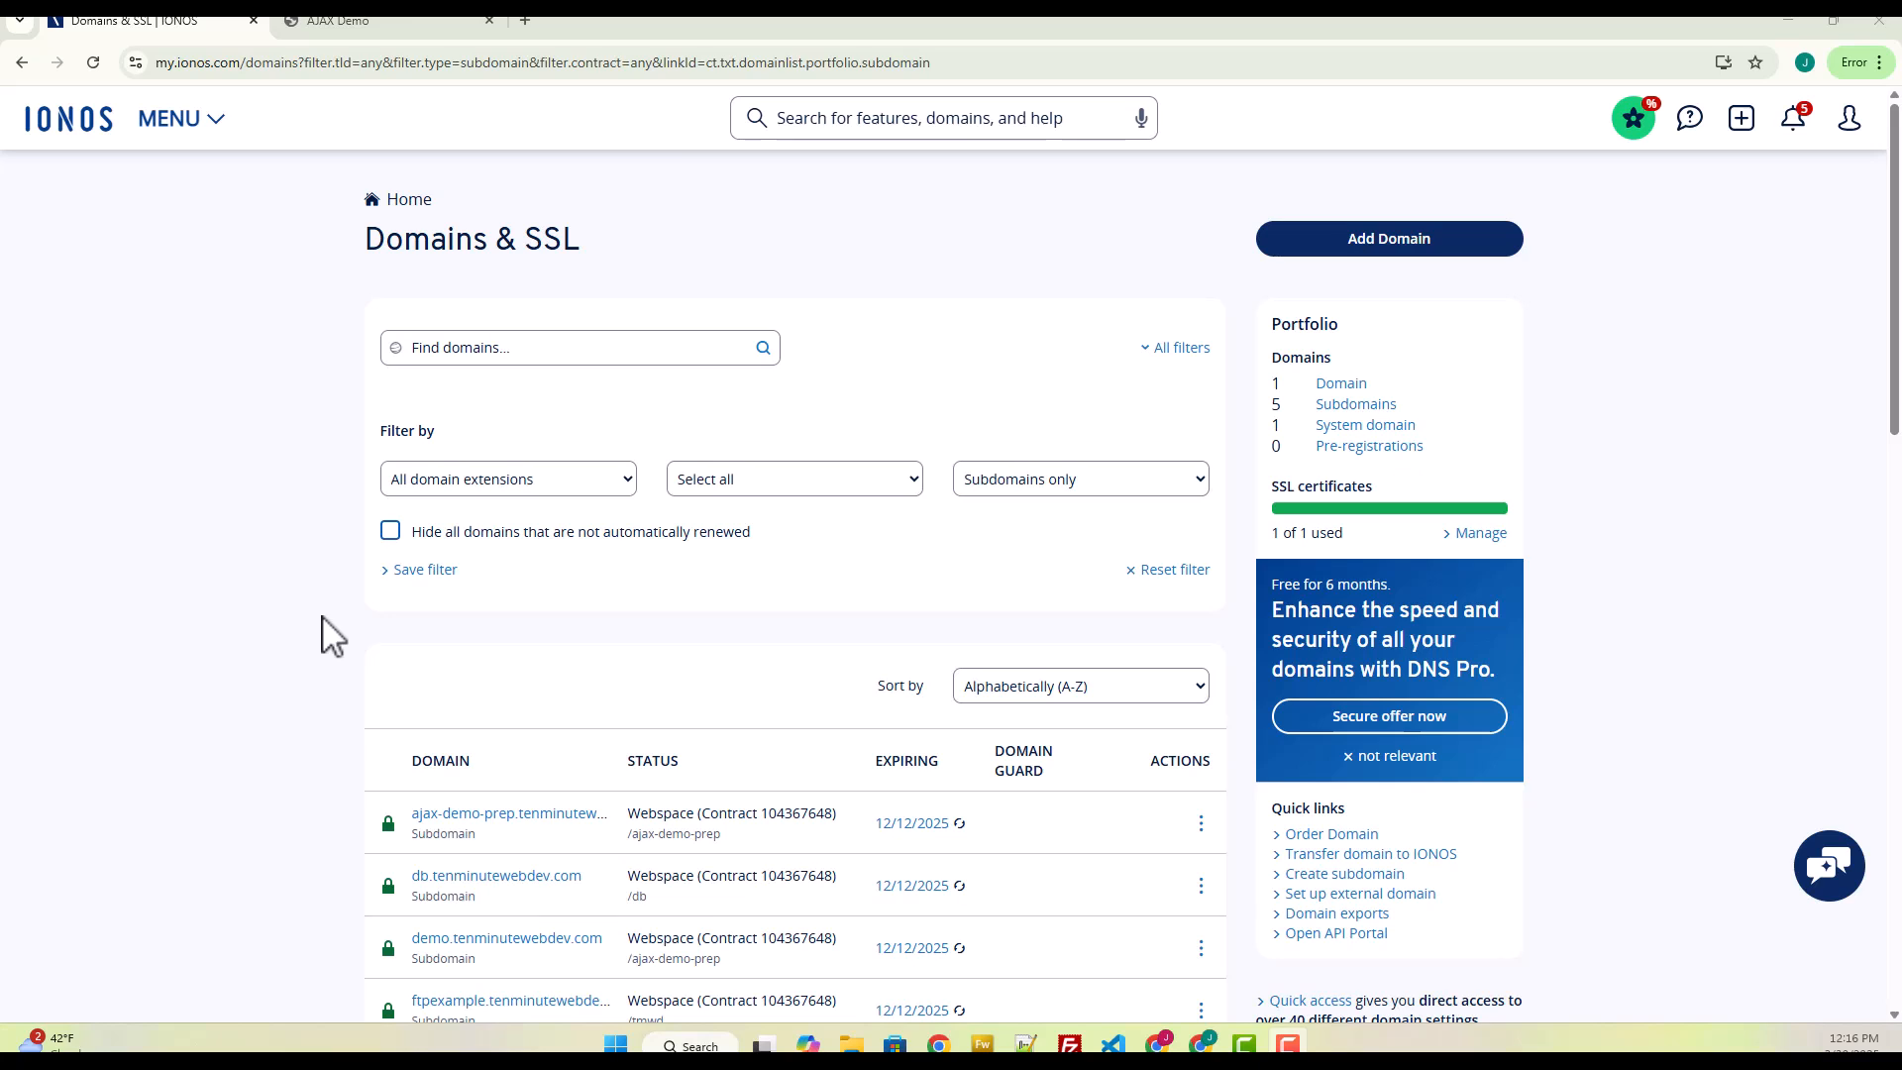
{"action": "scroll", "coordinate": [357, 659], "scroll_direction": "down", "scroll_amount": 1}
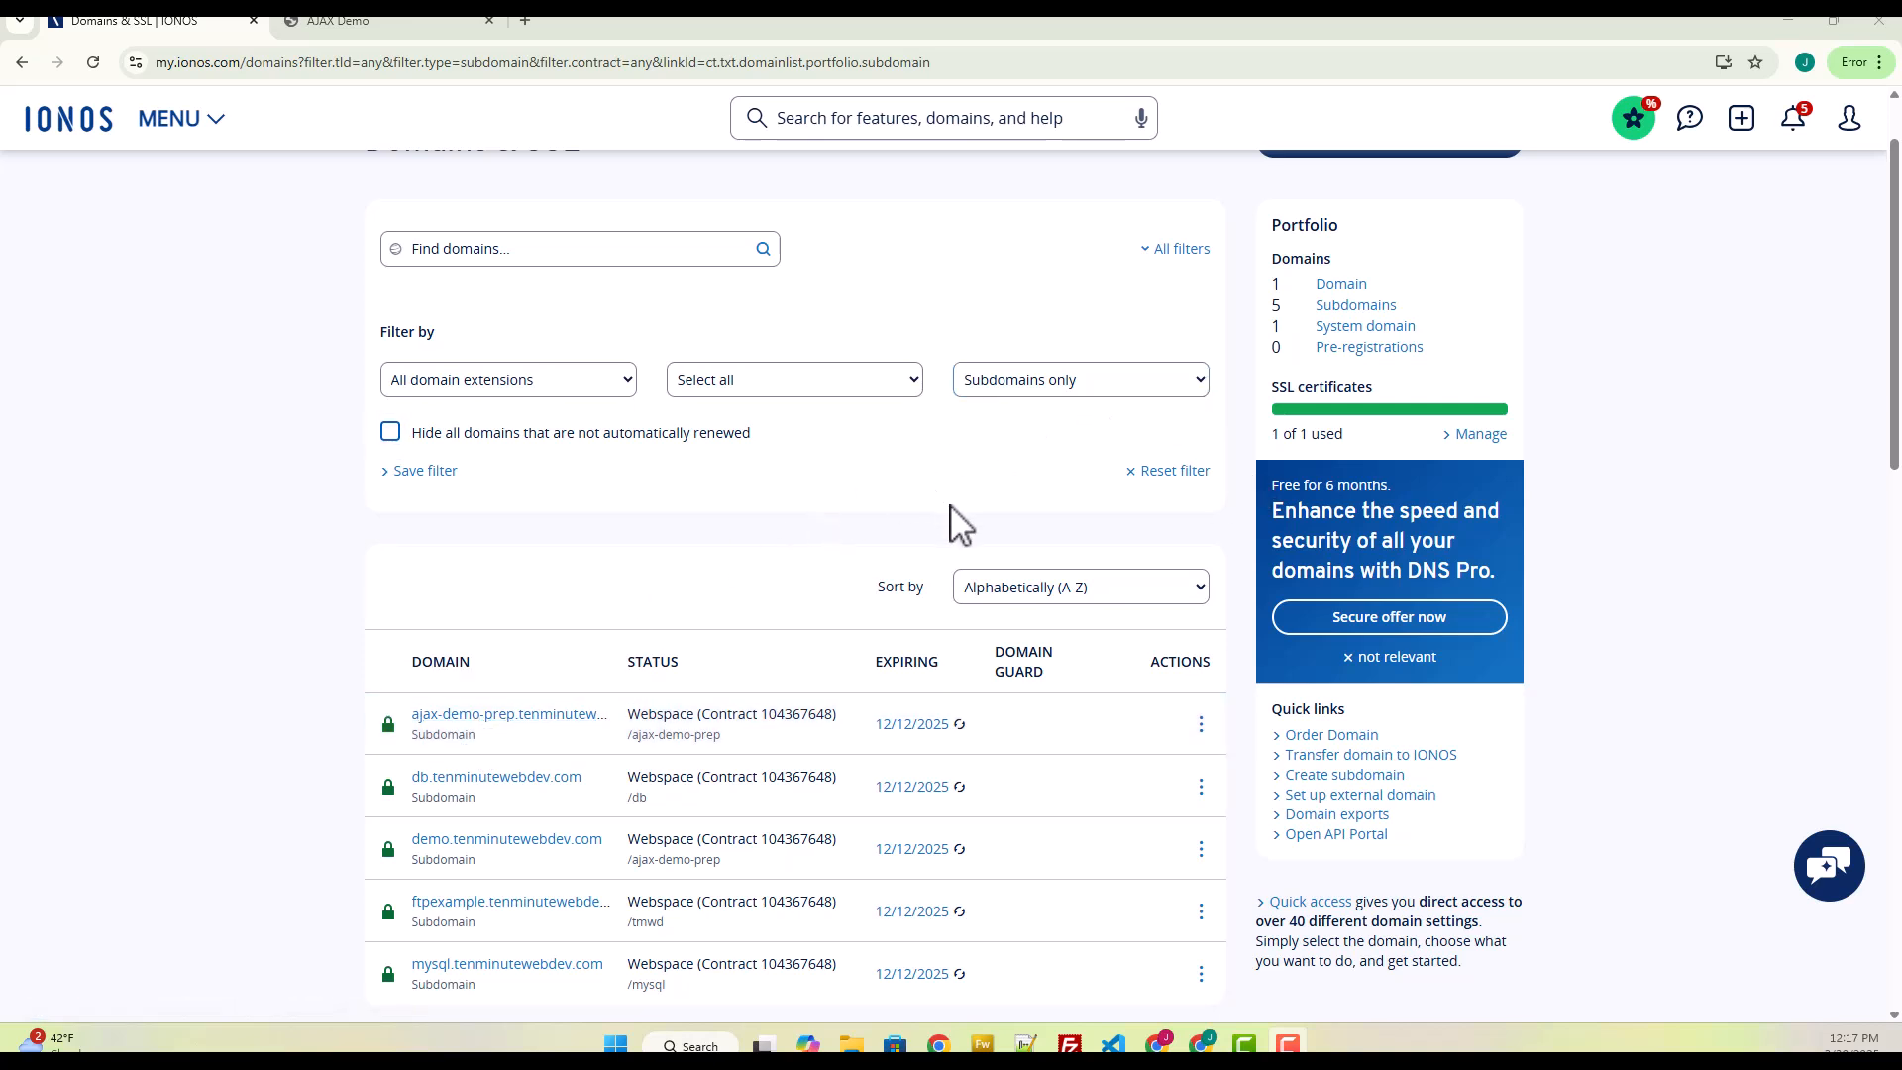
{"action": "scroll", "coordinate": [959, 523], "scroll_direction": "down", "scroll_amount": 2}
{"action": "scroll", "coordinate": [959, 525], "scroll_direction": "down", "scroll_amount": 3}
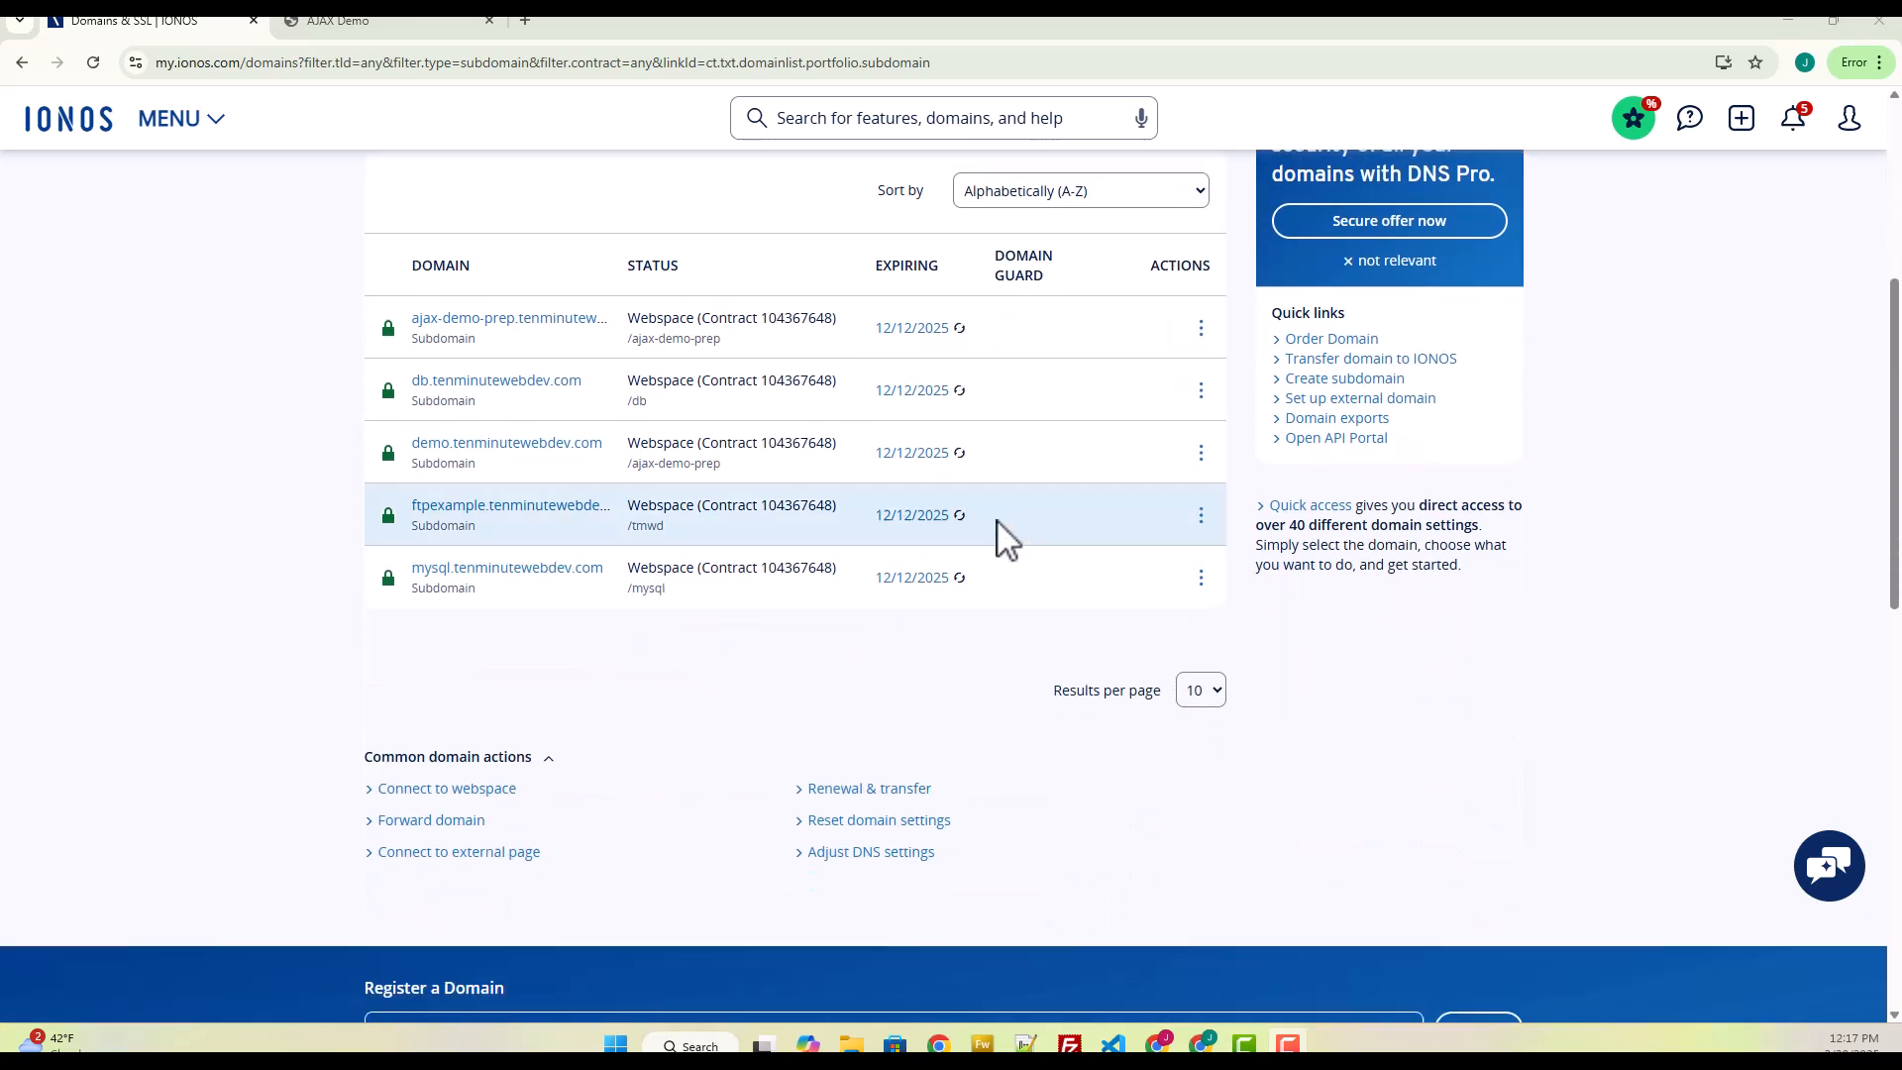
Step: Create the subdomain "ajax" for the domain tenminutewebdev.com
{"action": "left_click", "coordinate": [1348, 378]}
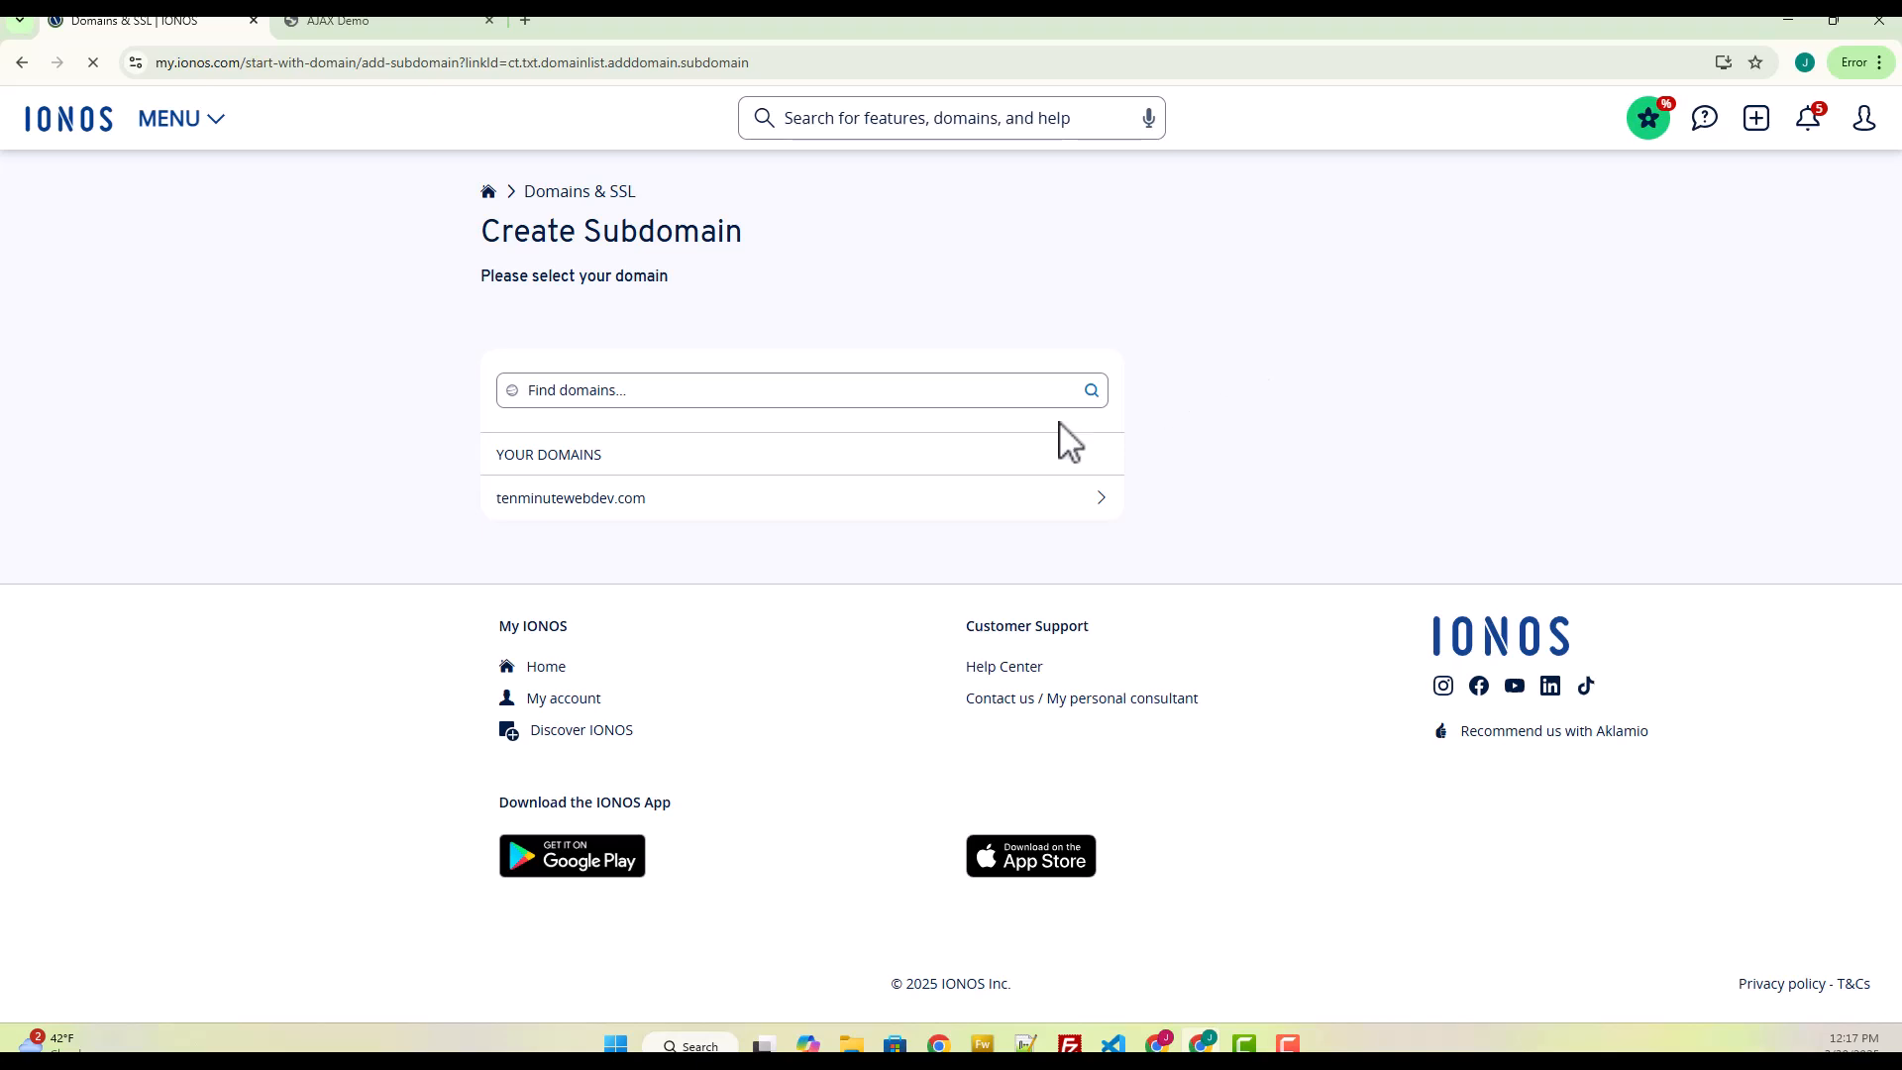
{"action": "left_click", "coordinate": [752, 497]}
{"action": "type", "text": "ajax"}
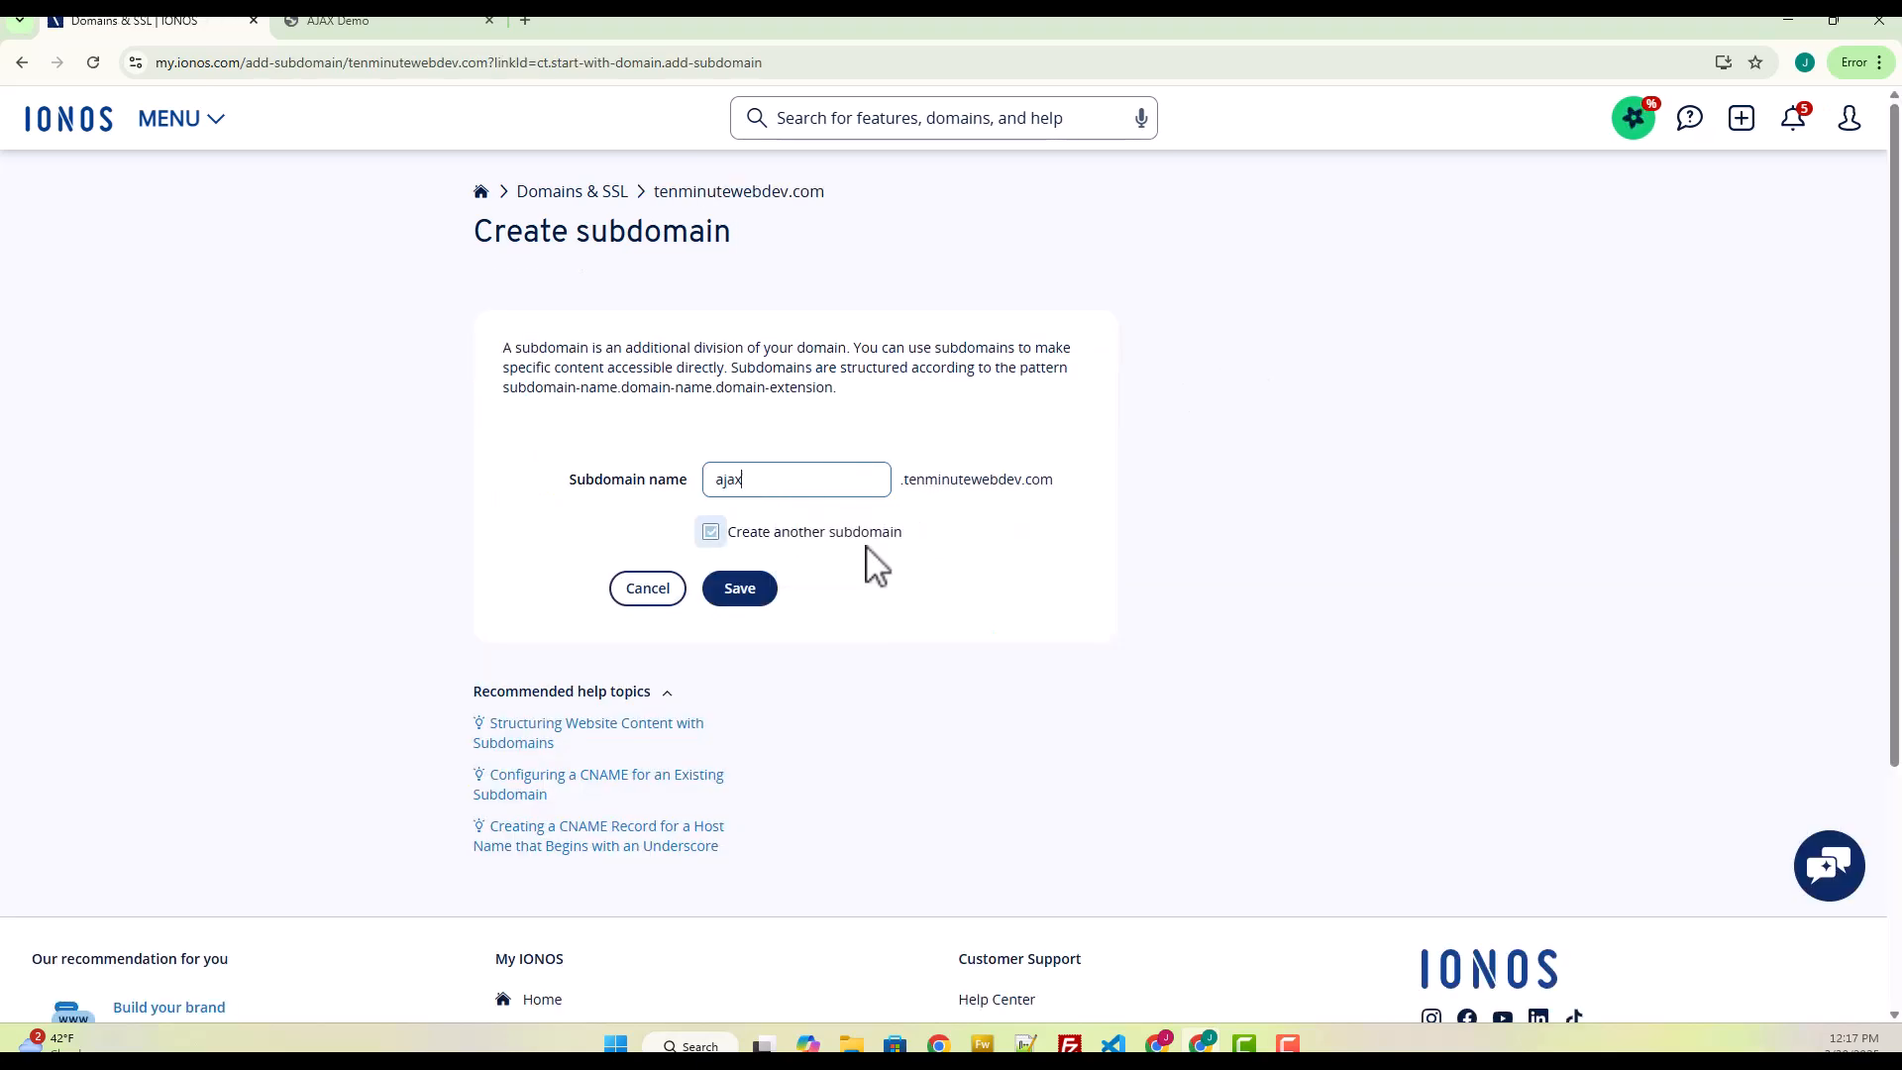
{"action": "left_click", "coordinate": [740, 593]}
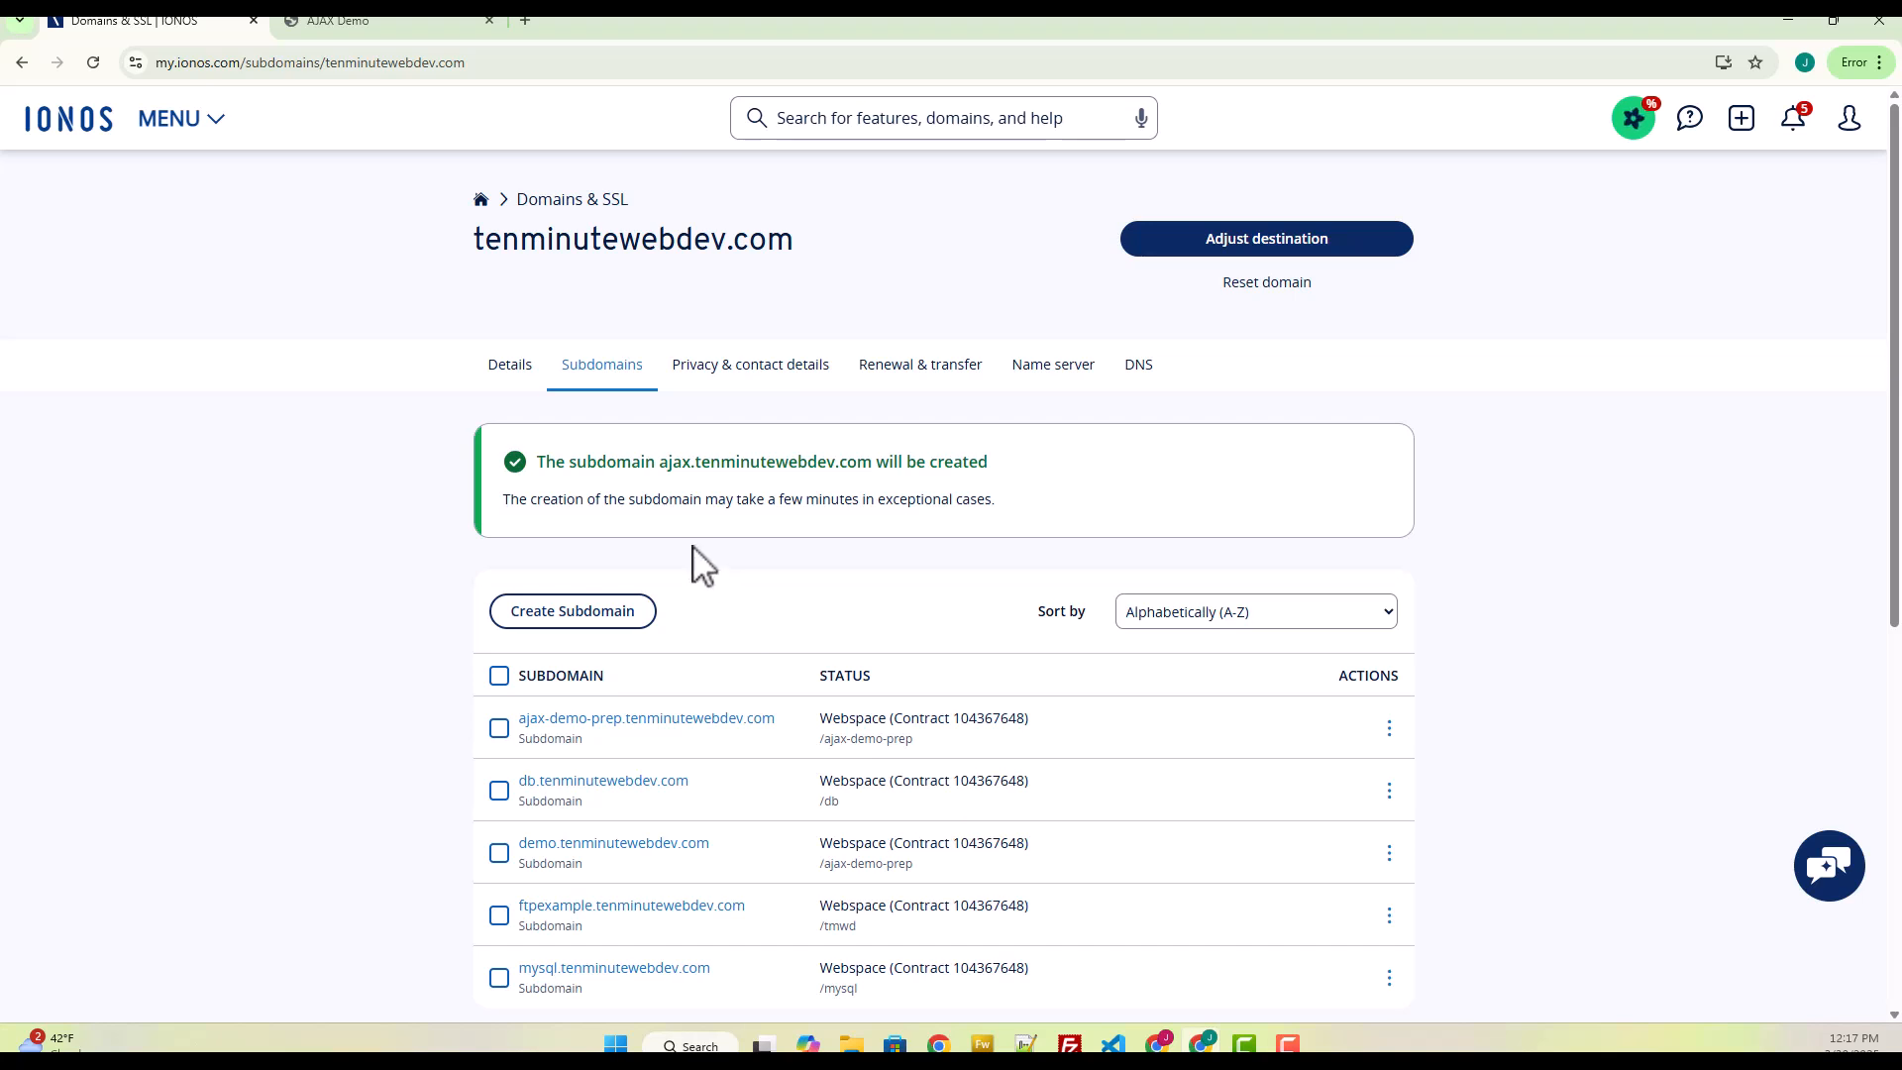
{"action": "left_click_drag", "start_coordinate": [556, 462], "coordinate": [962, 460]}
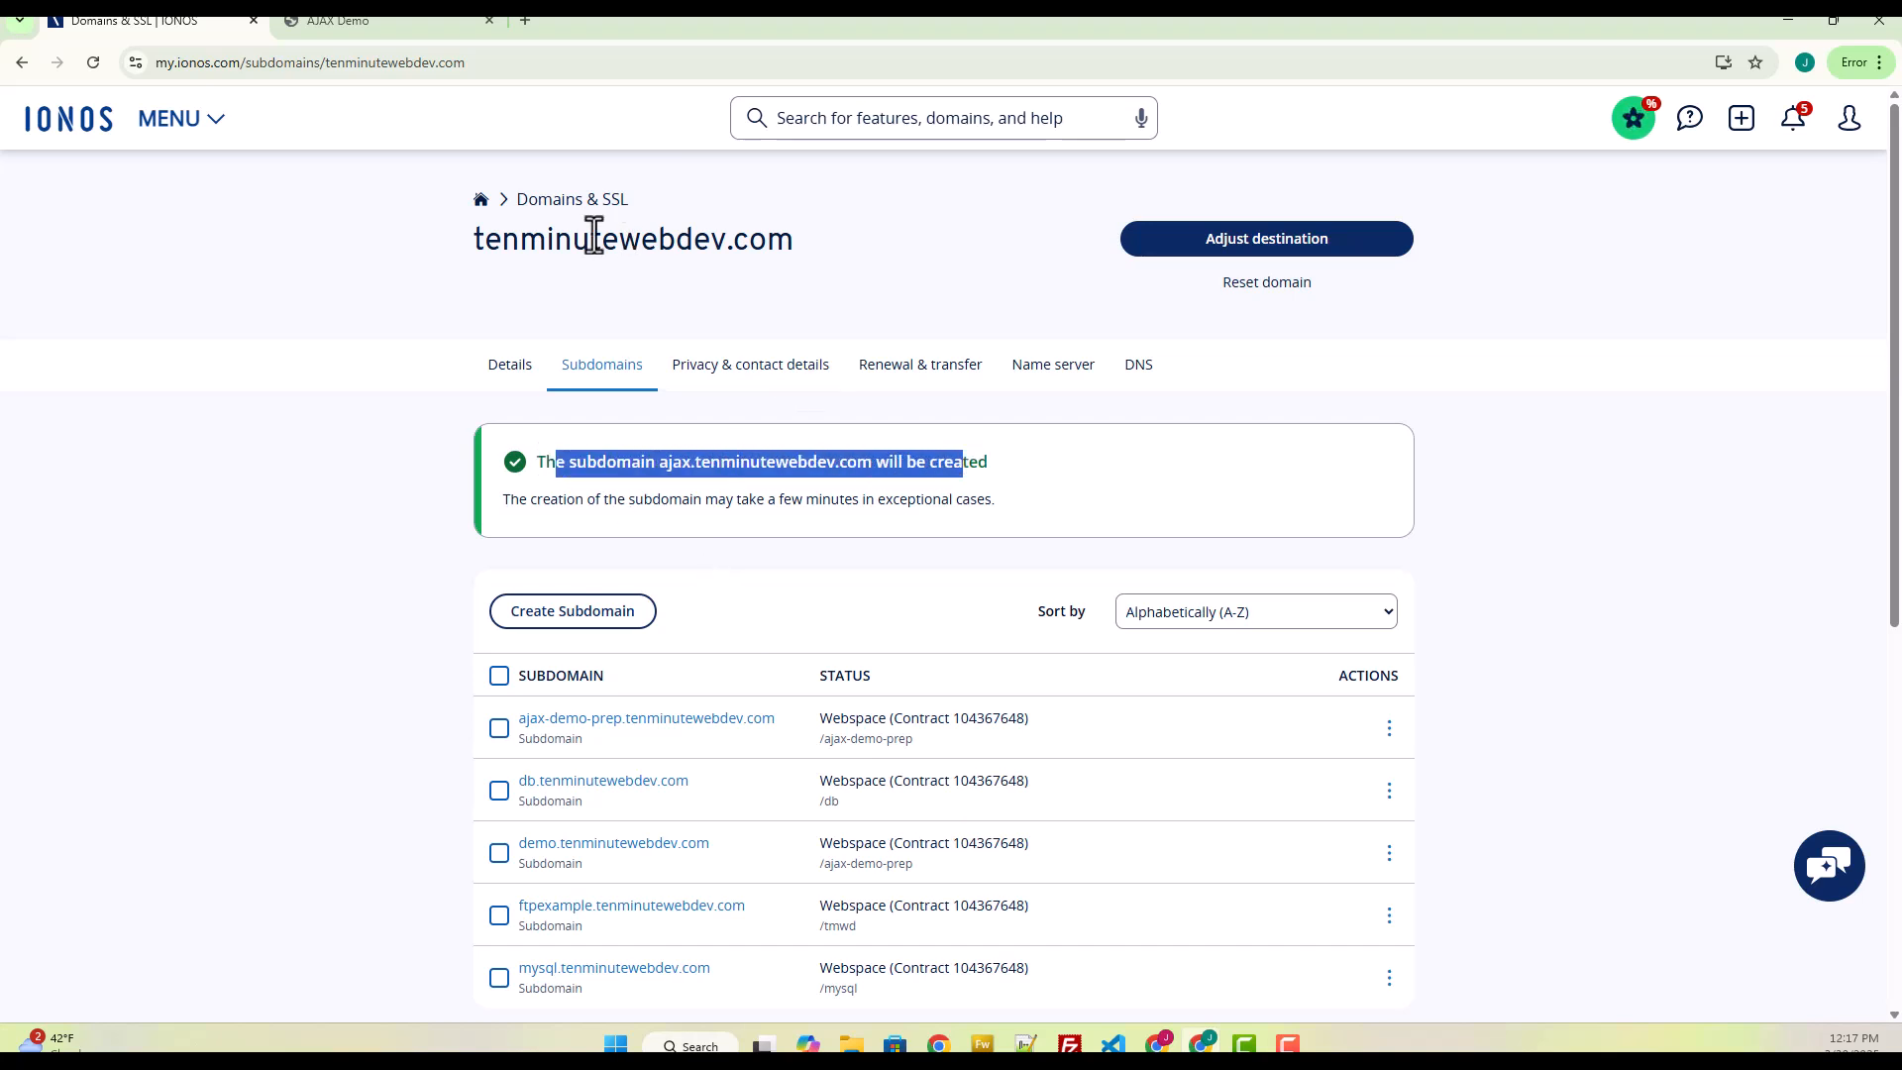
Step: Return to the account home and open the Webspace Explorer of the hosting package
{"action": "left_click", "coordinate": [483, 201]}
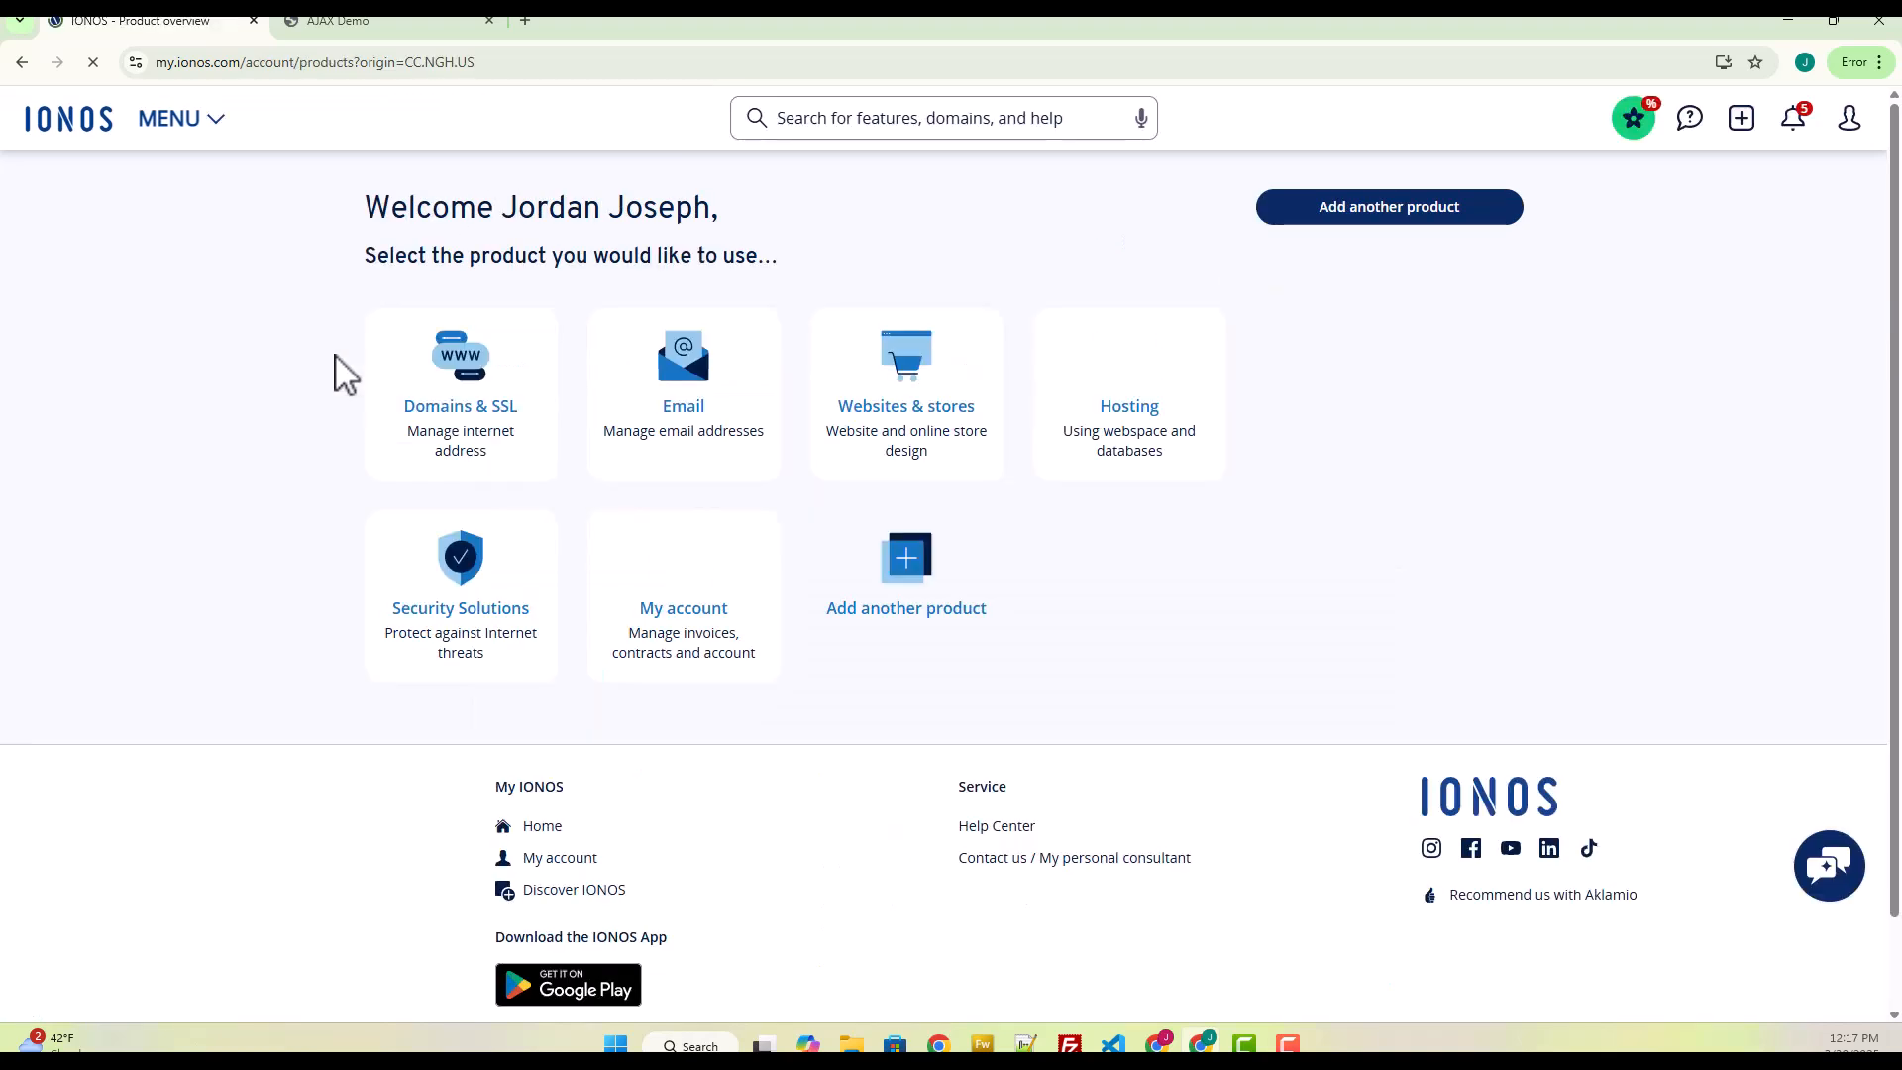
{"action": "left_click", "coordinate": [1136, 389]}
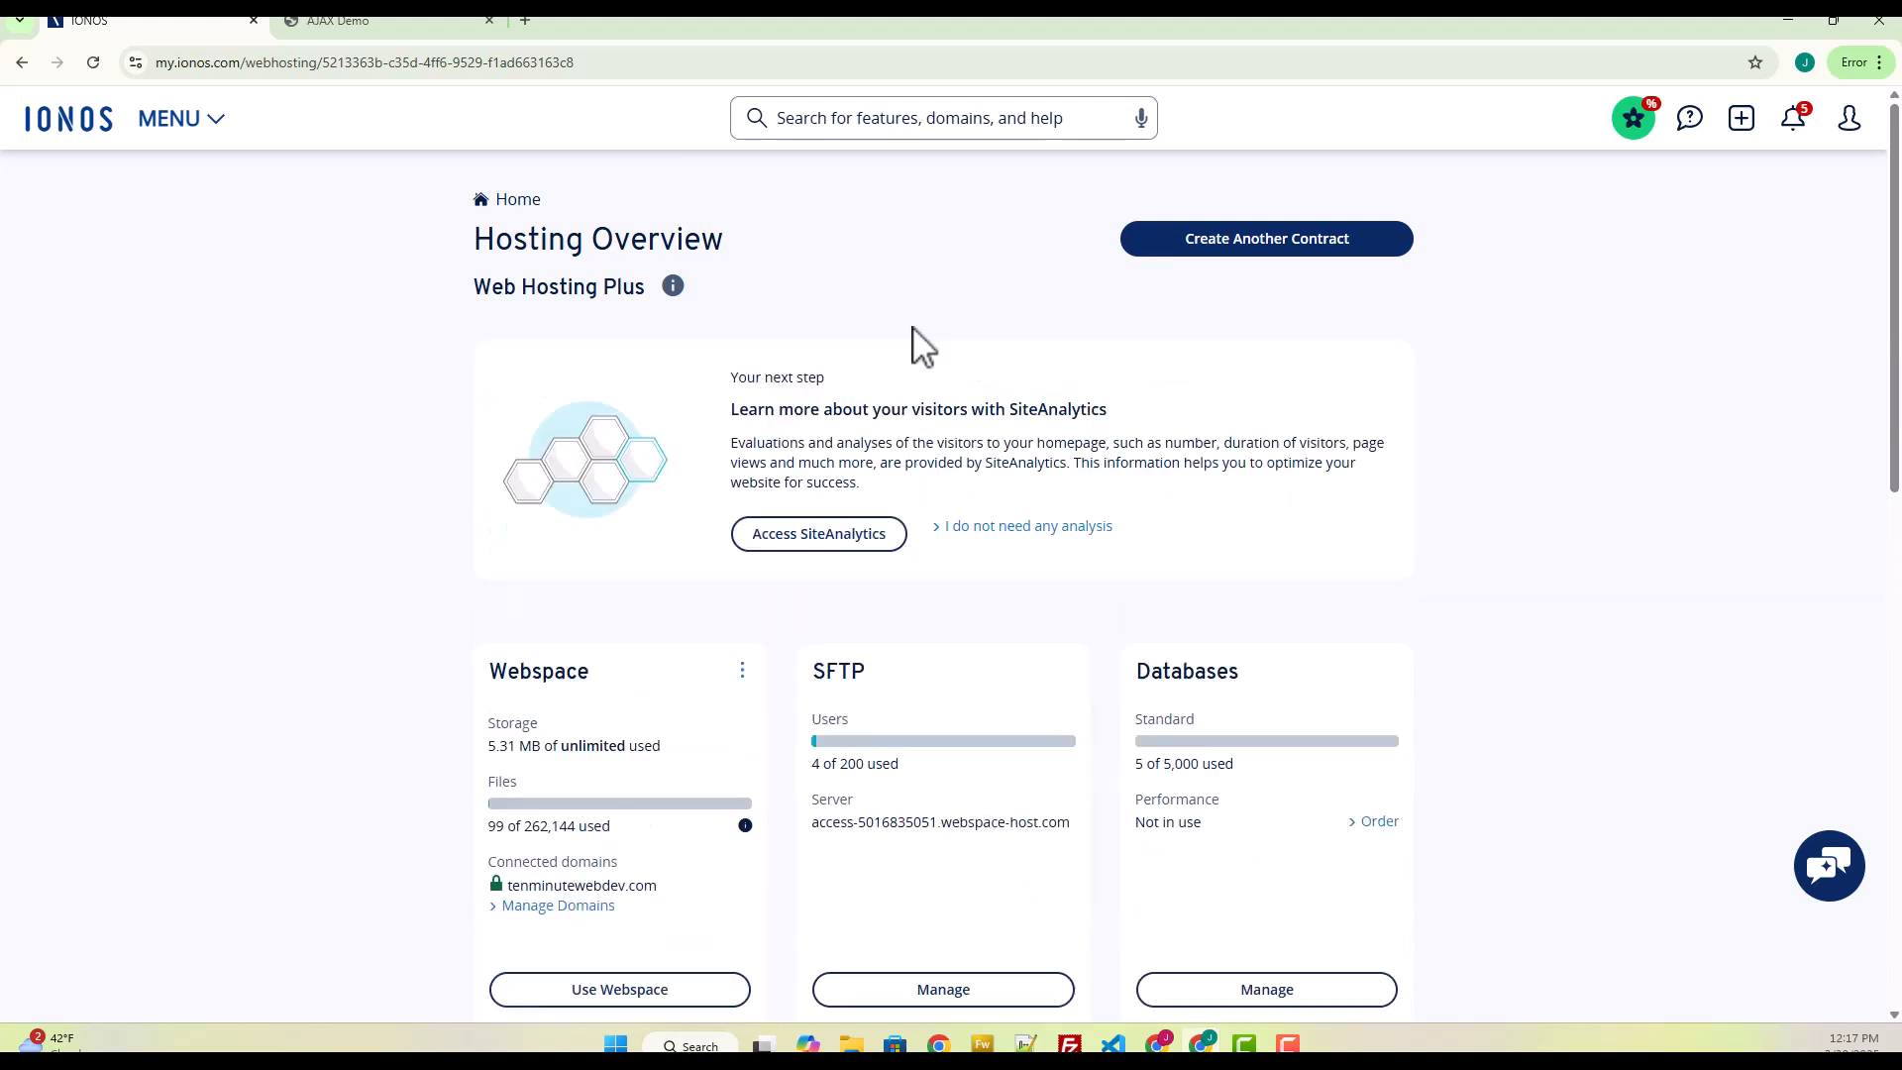
{"action": "scroll", "coordinate": [698, 703], "scroll_direction": "down", "scroll_amount": 2}
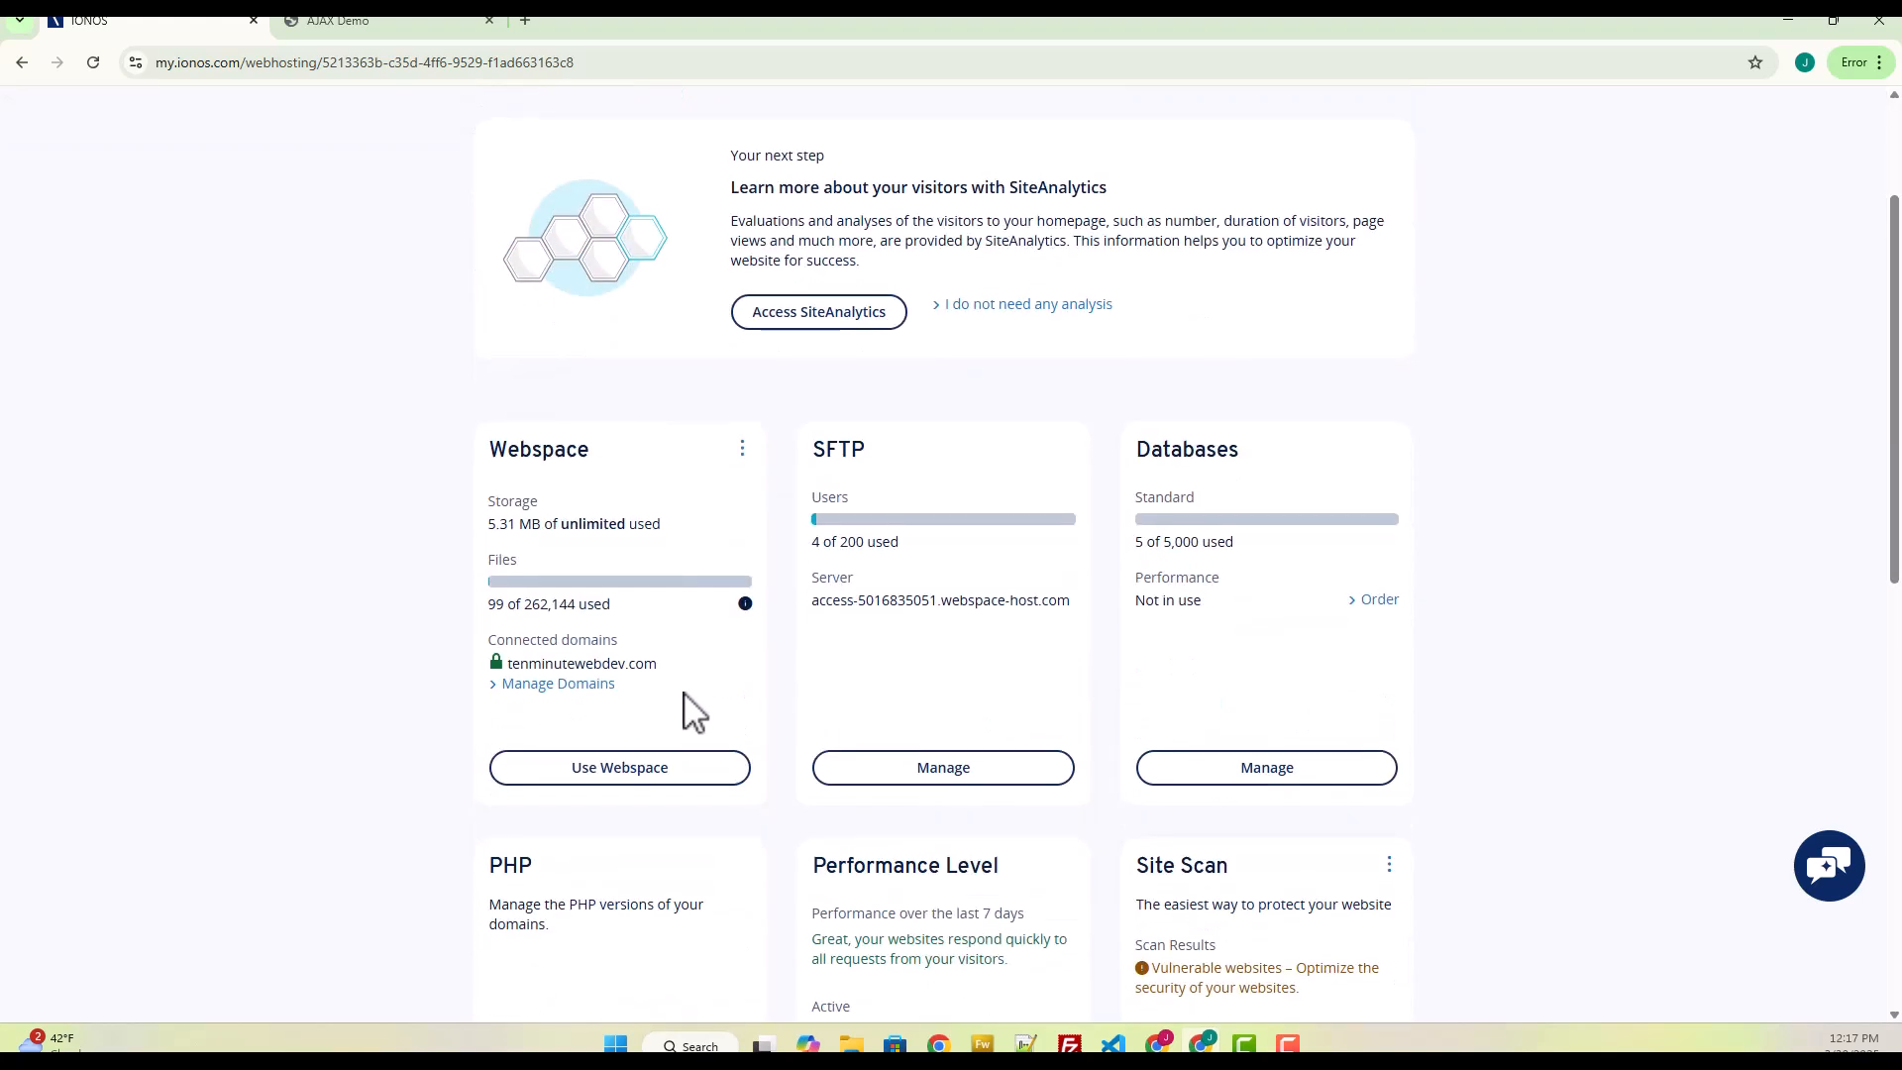
{"action": "left_click", "coordinate": [650, 788]}
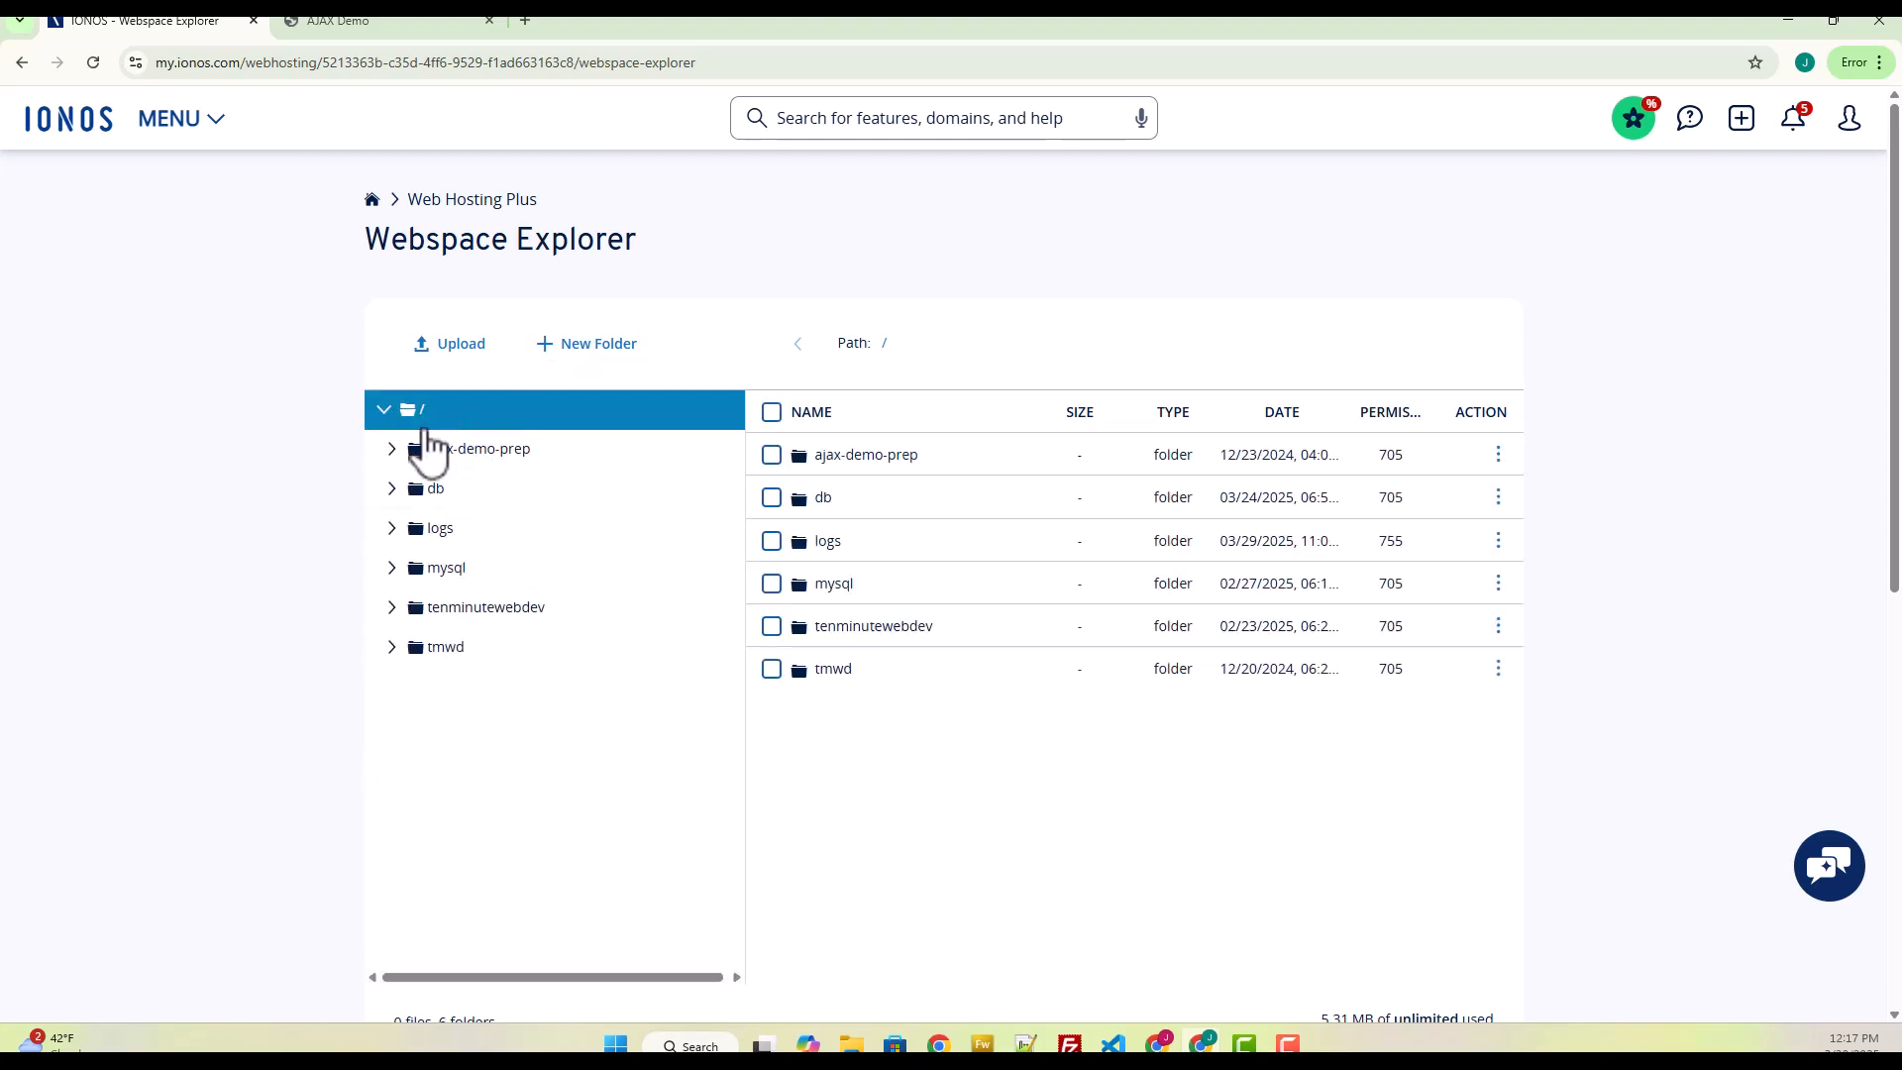
Step: Create a folder named "ajax" in the root of the webspace
{"action": "left_click", "coordinate": [591, 357]}
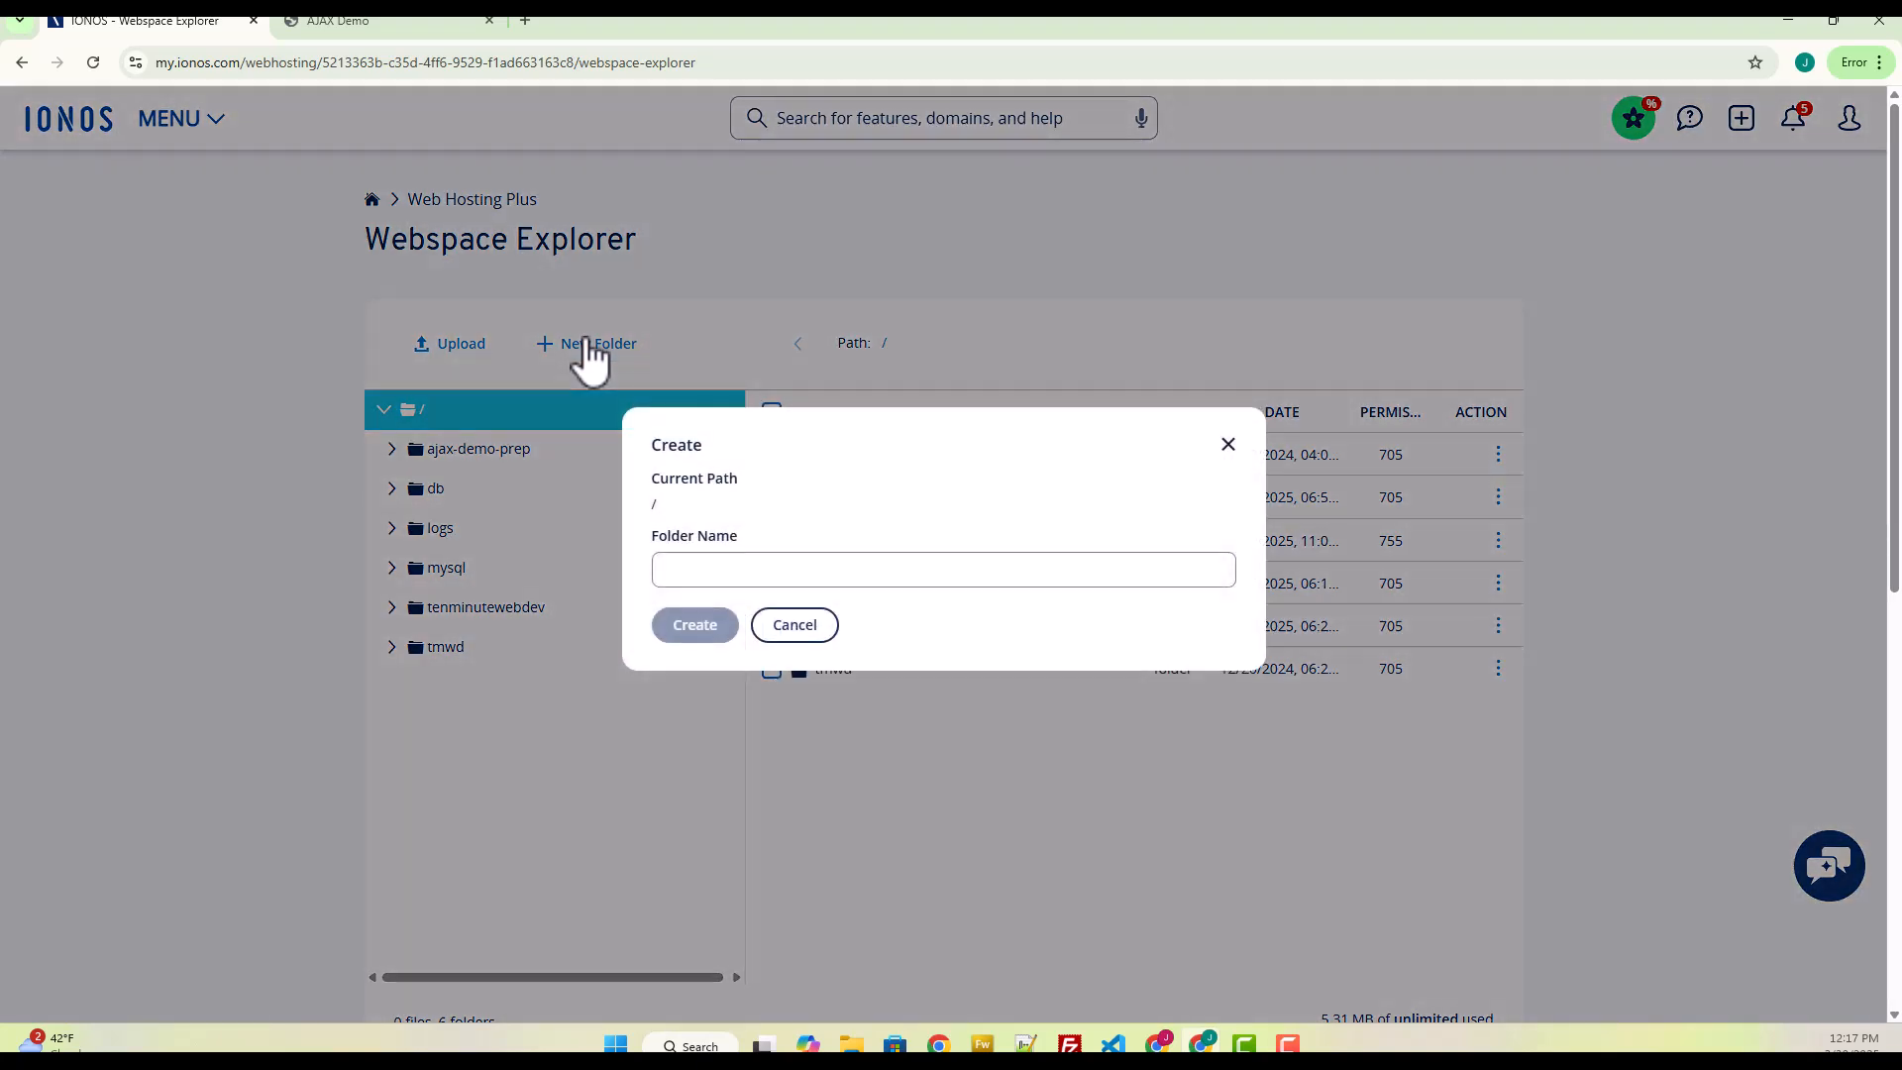
{"action": "left_click", "coordinate": [713, 561]}
{"action": "type", "text": "ajax"}
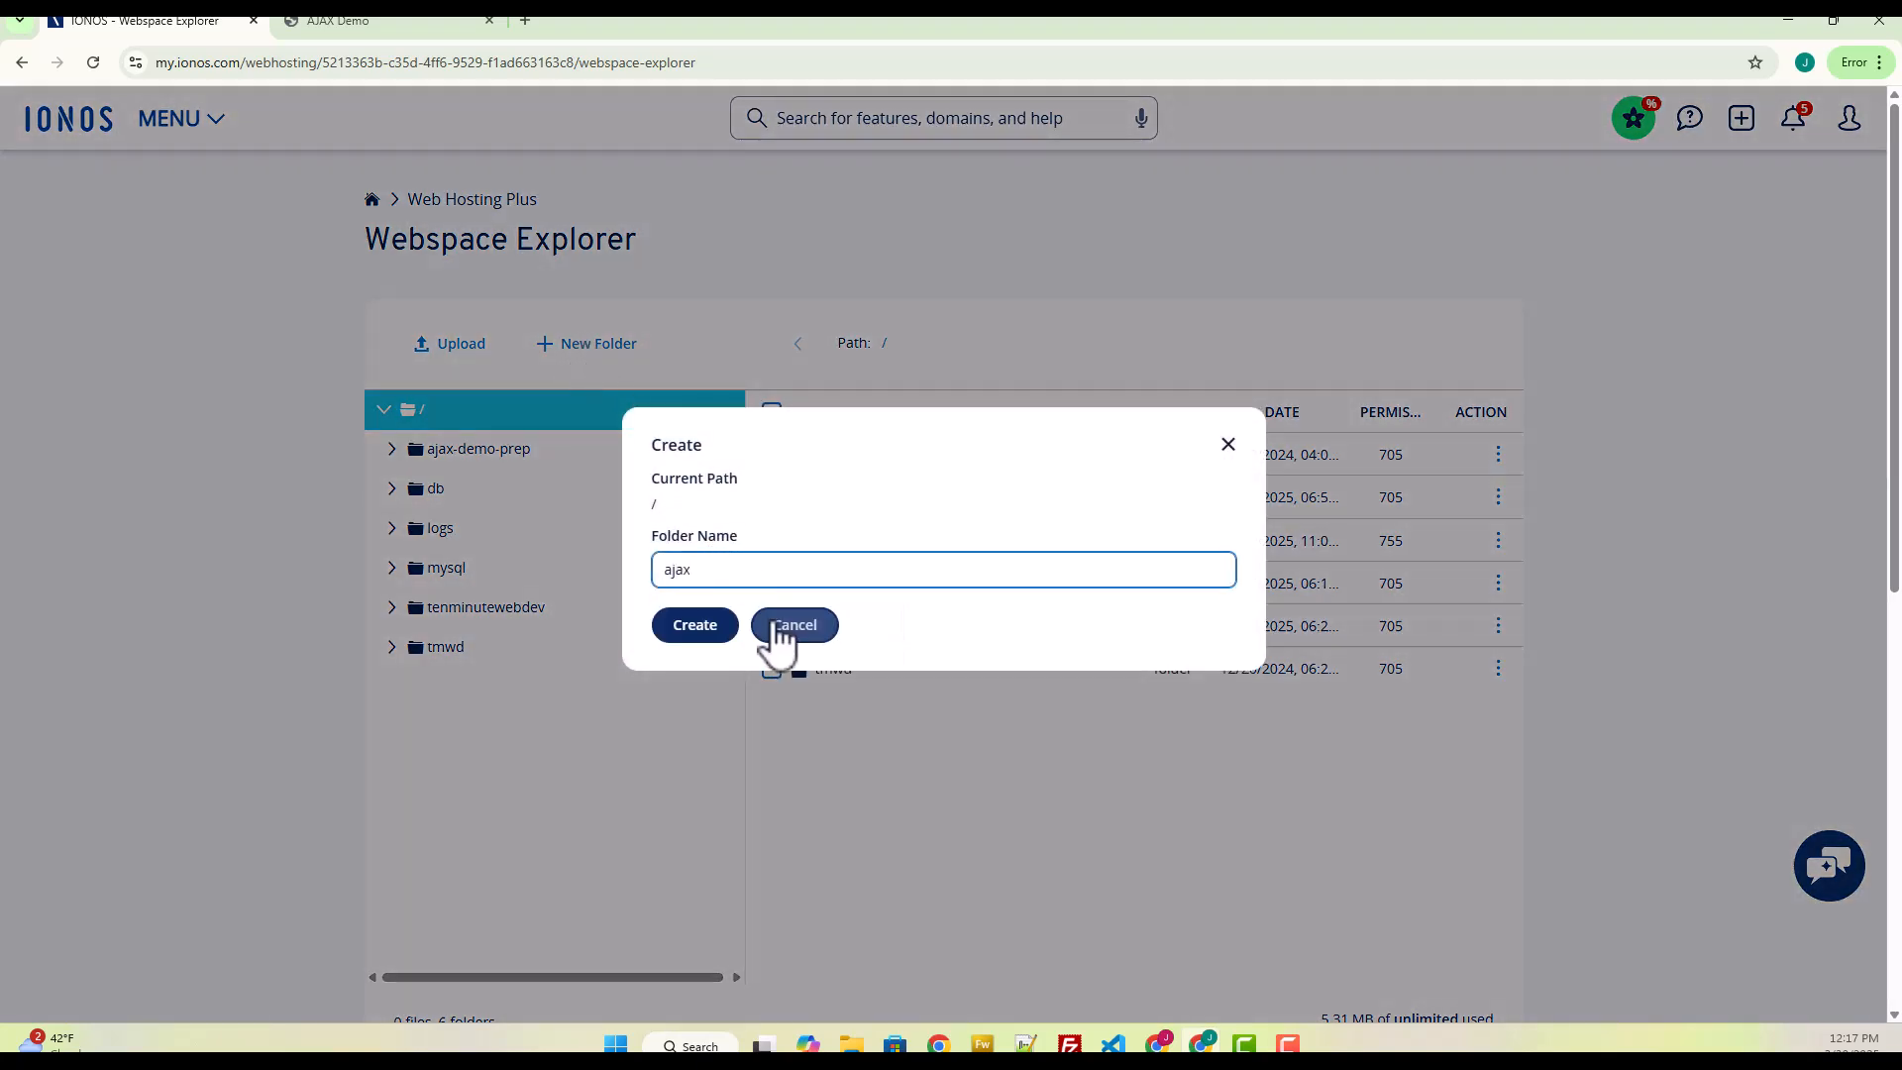
{"action": "left_click", "coordinate": [712, 628]}
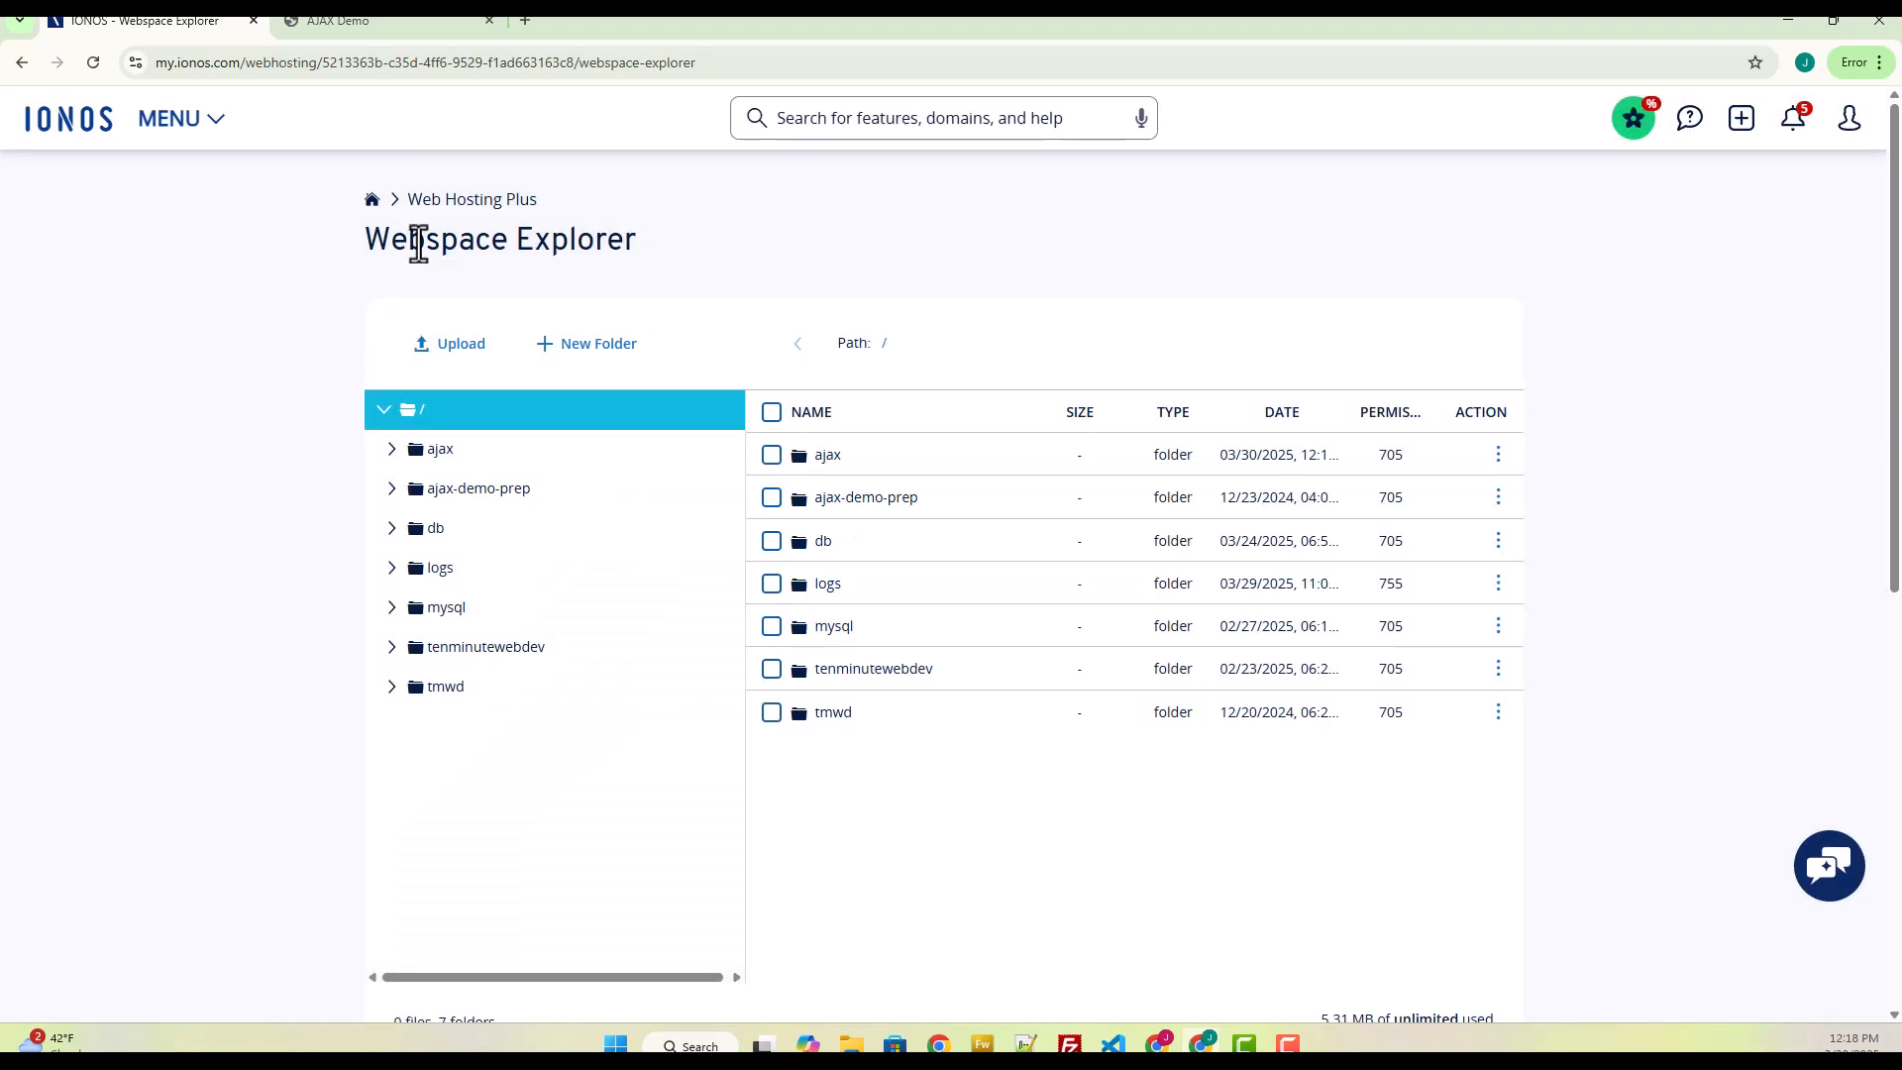
Step: Return to the account home, open the hosting overview and open the management page for secure FTP accounts
{"action": "left_click", "coordinate": [372, 200]}
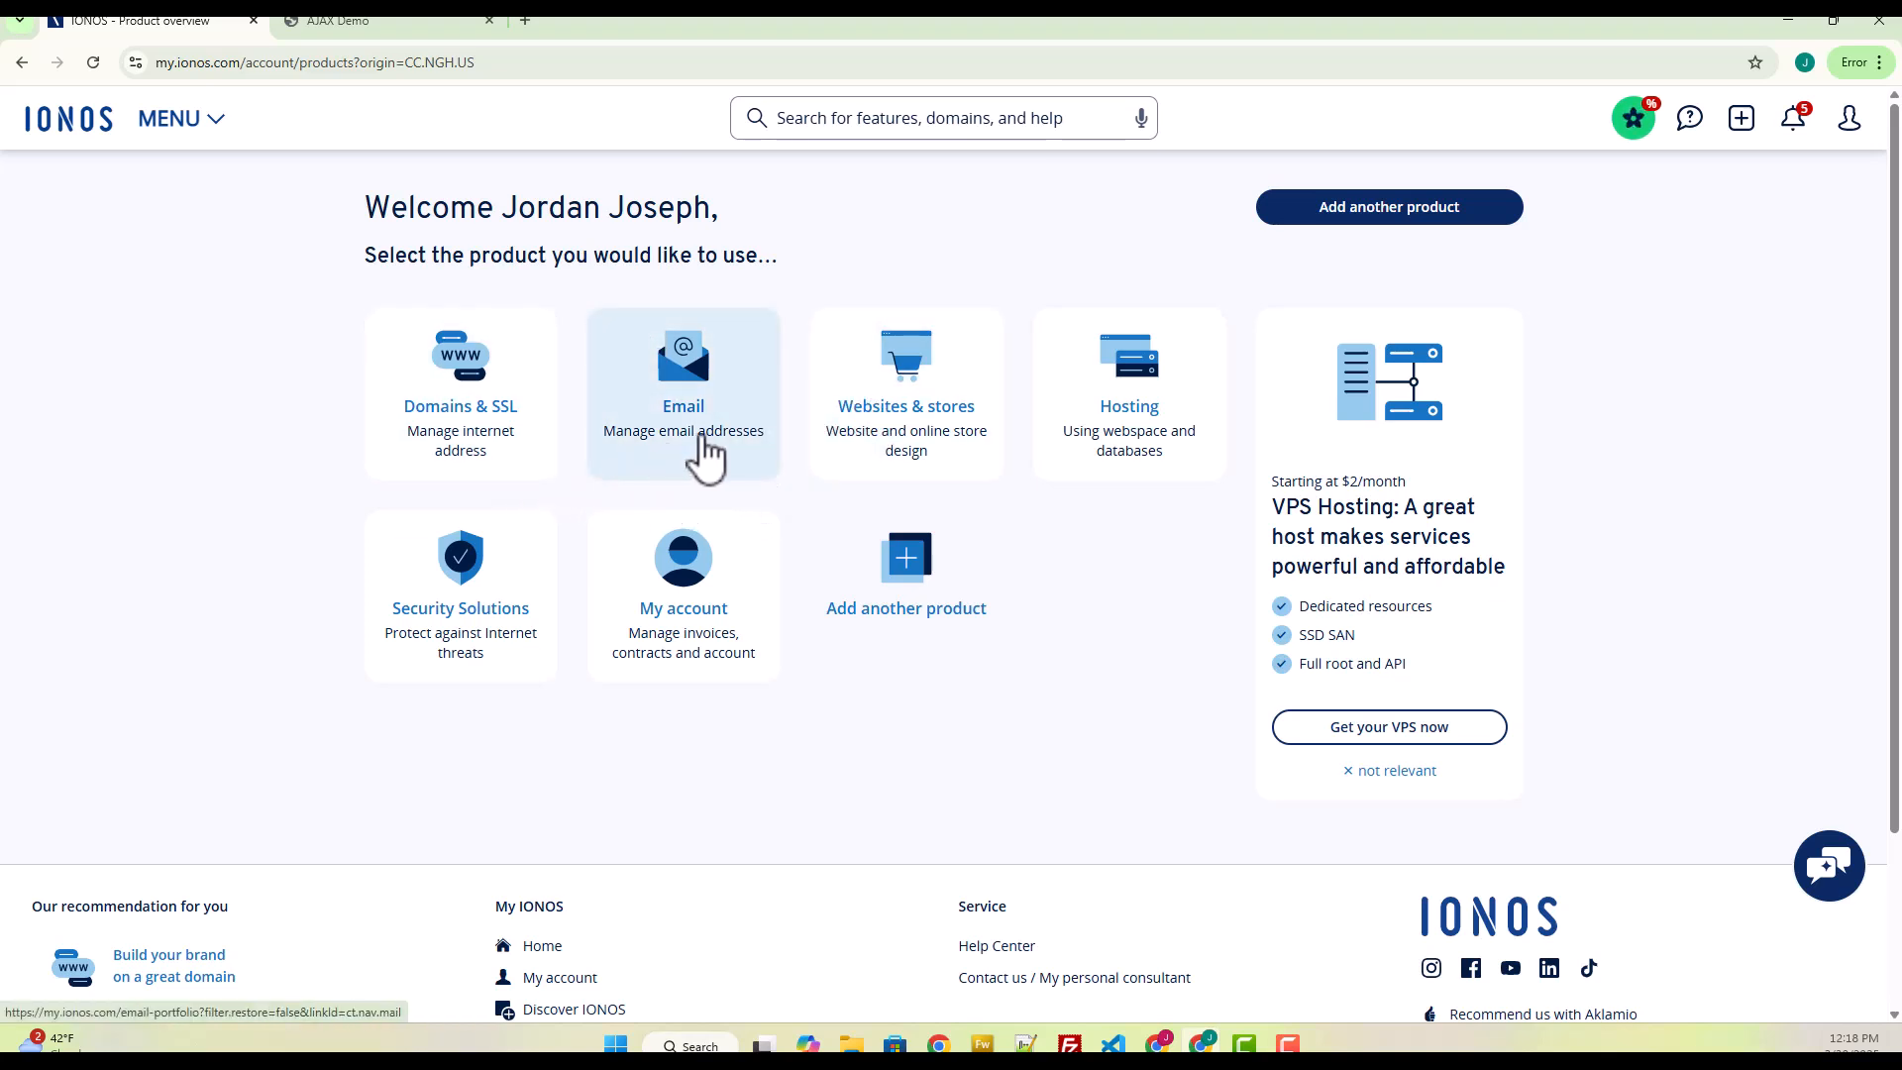
{"action": "left_click", "coordinate": [1105, 413]}
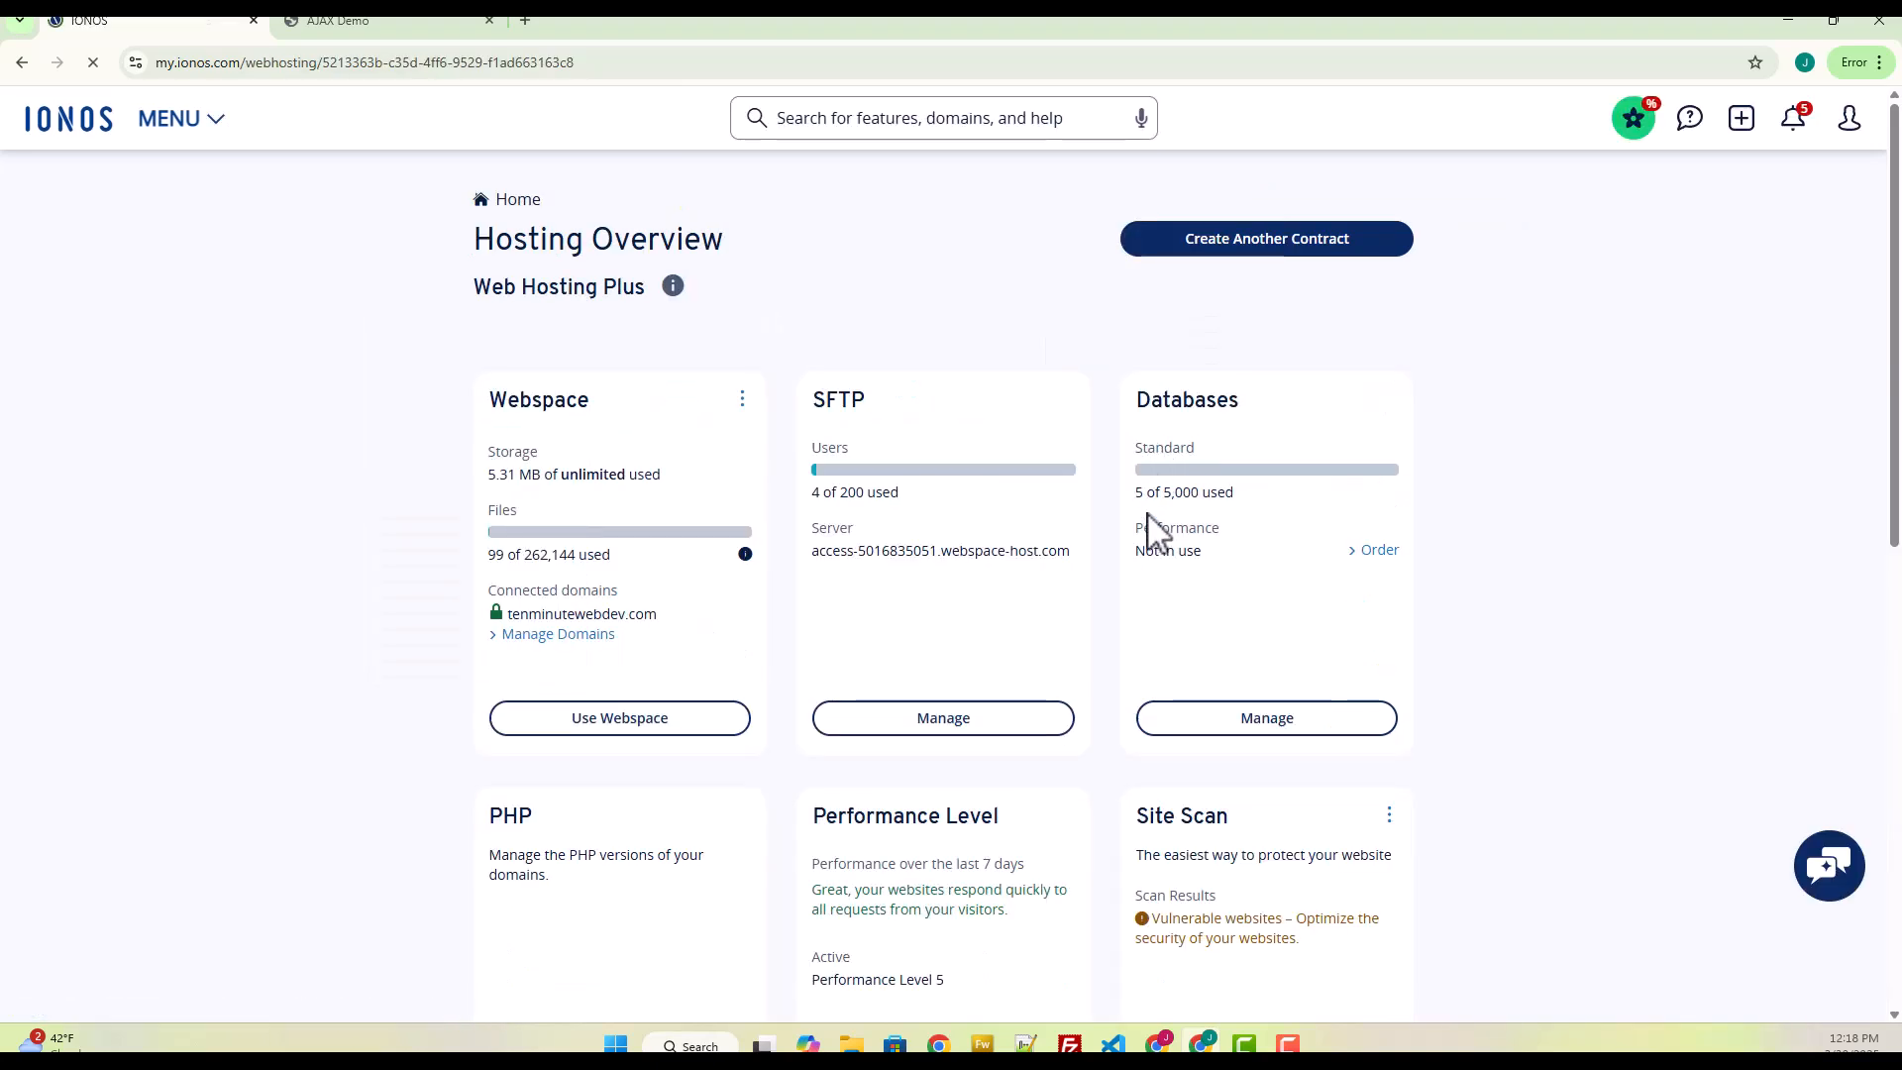
{"action": "scroll", "coordinate": [911, 768], "scroll_direction": "down", "scroll_amount": 2}
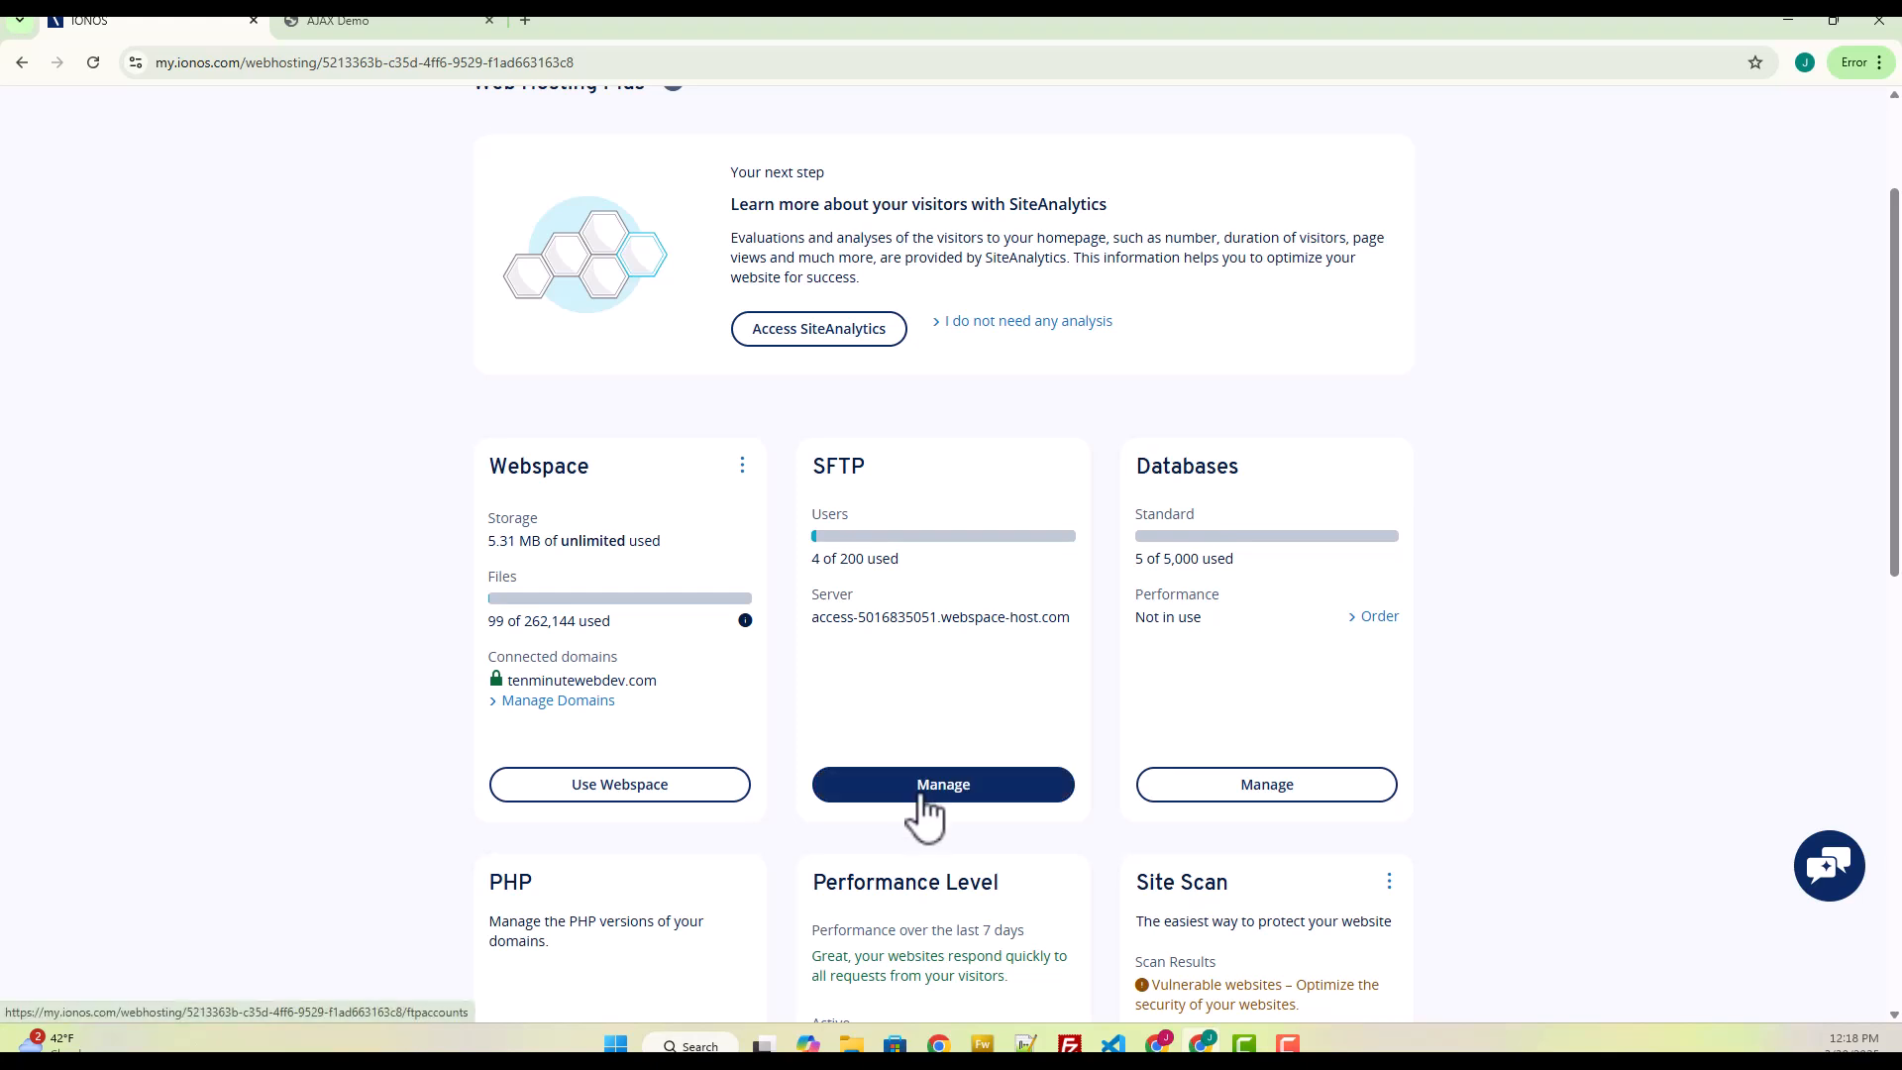
{"action": "left_click", "coordinate": [921, 798]}
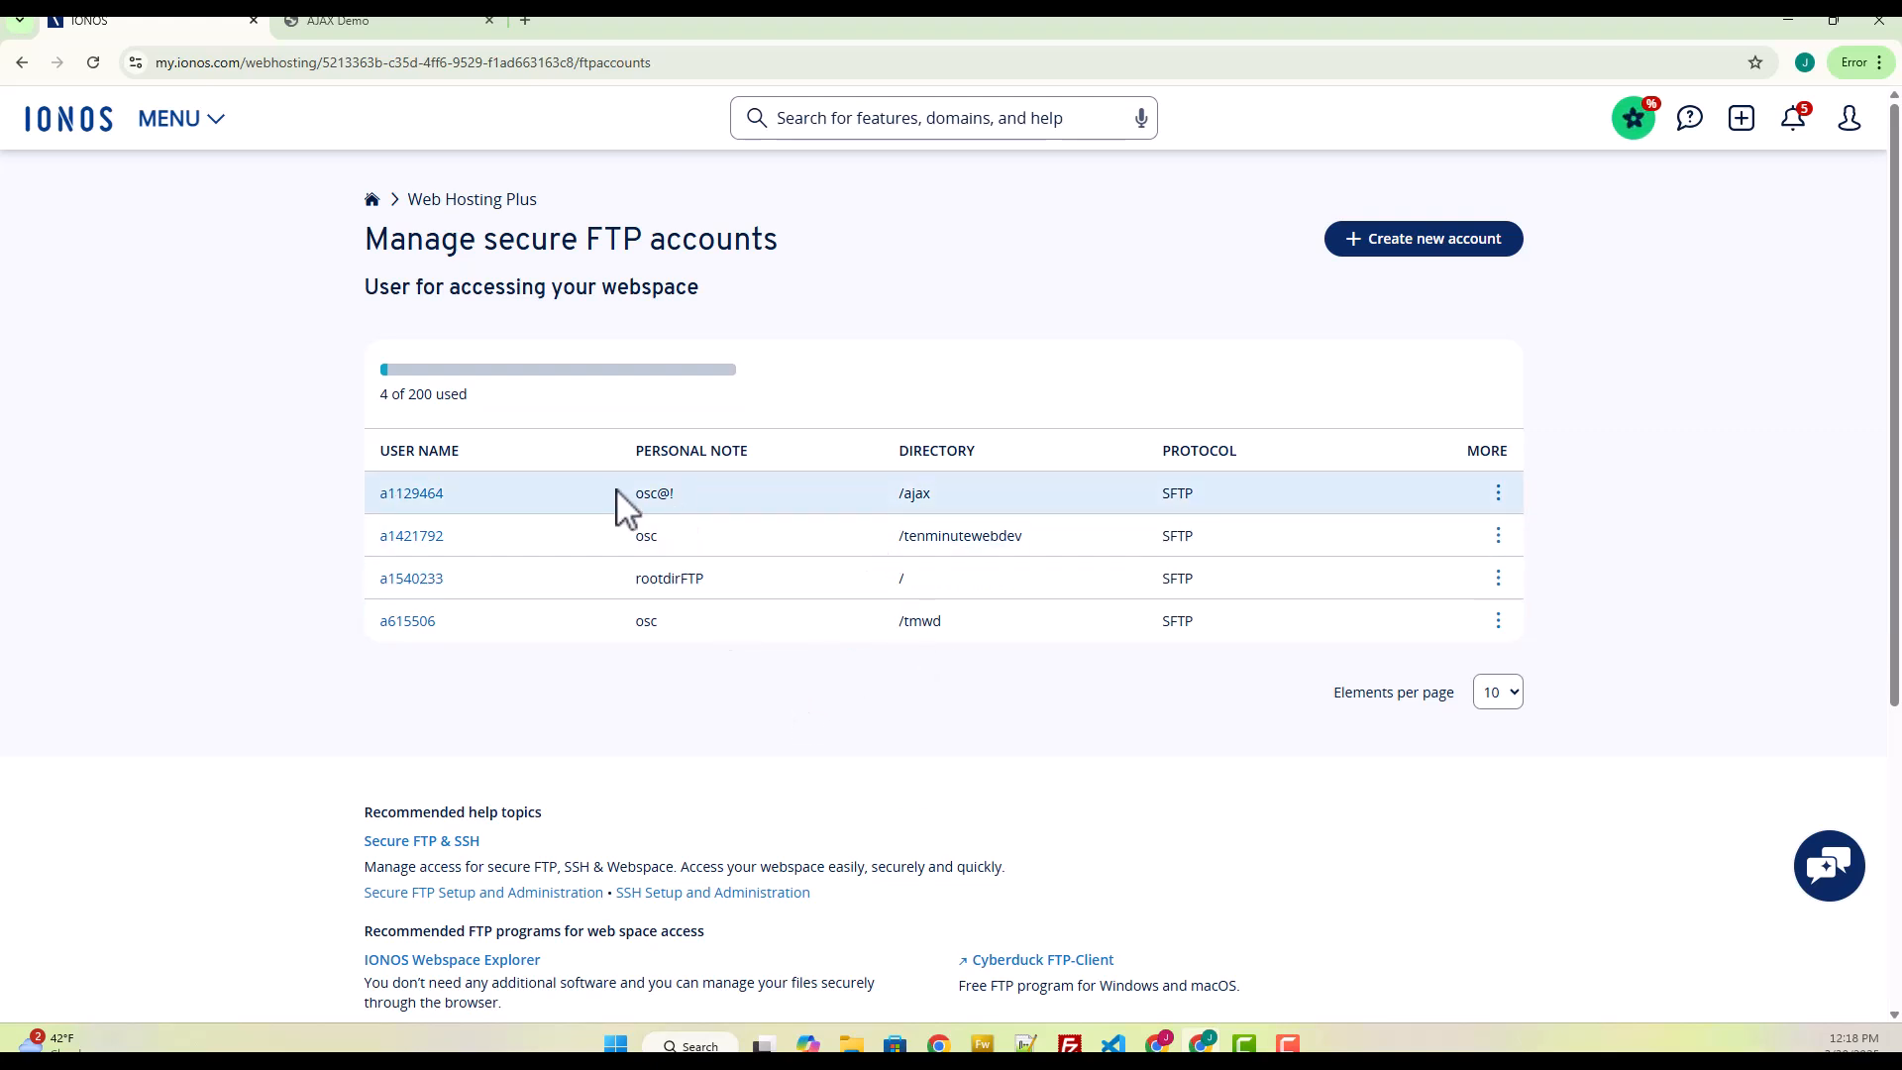
Step: Start a new FTP account, enter the account password and set its personal note to "ajax"
{"action": "left_click", "coordinate": [1423, 247]}
{"action": "left_click", "coordinate": [807, 503]}
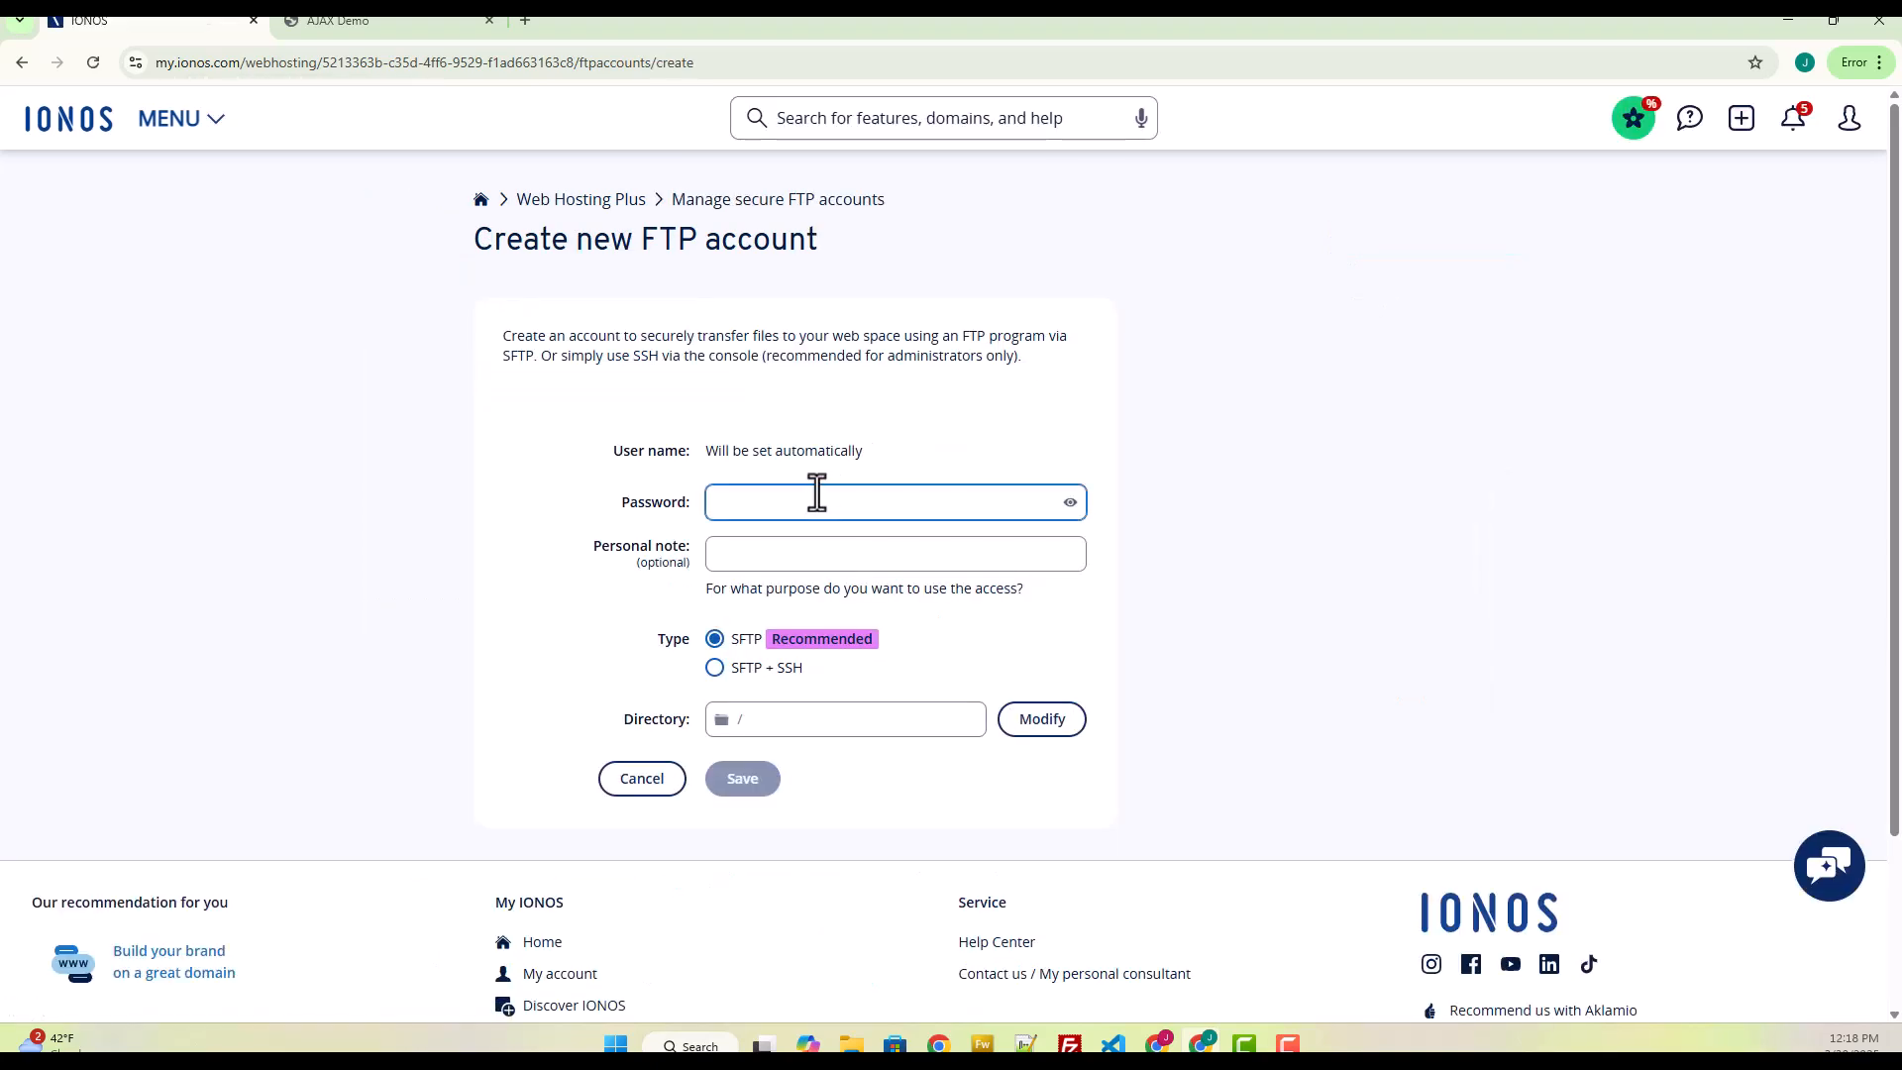
{"action": "type", "text": "•••••••"}
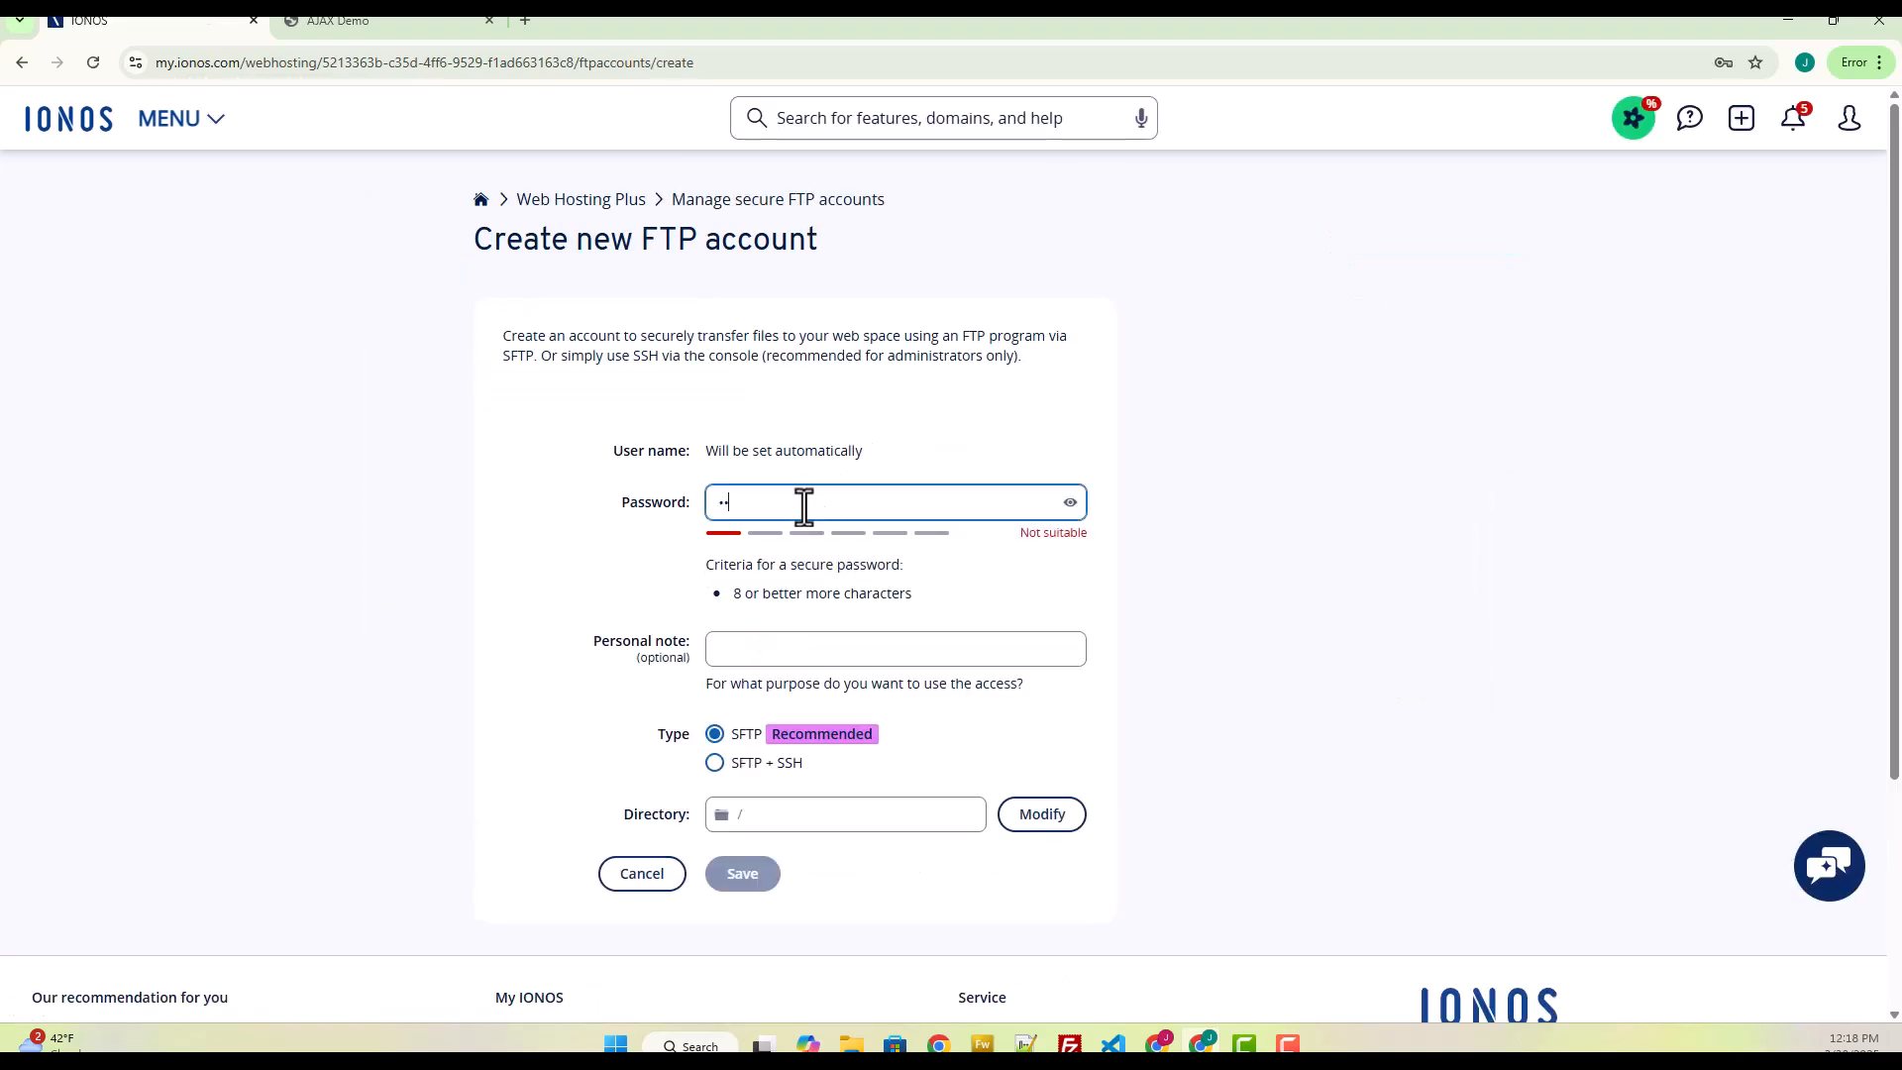
{"action": "type", "text": "•••••••"}
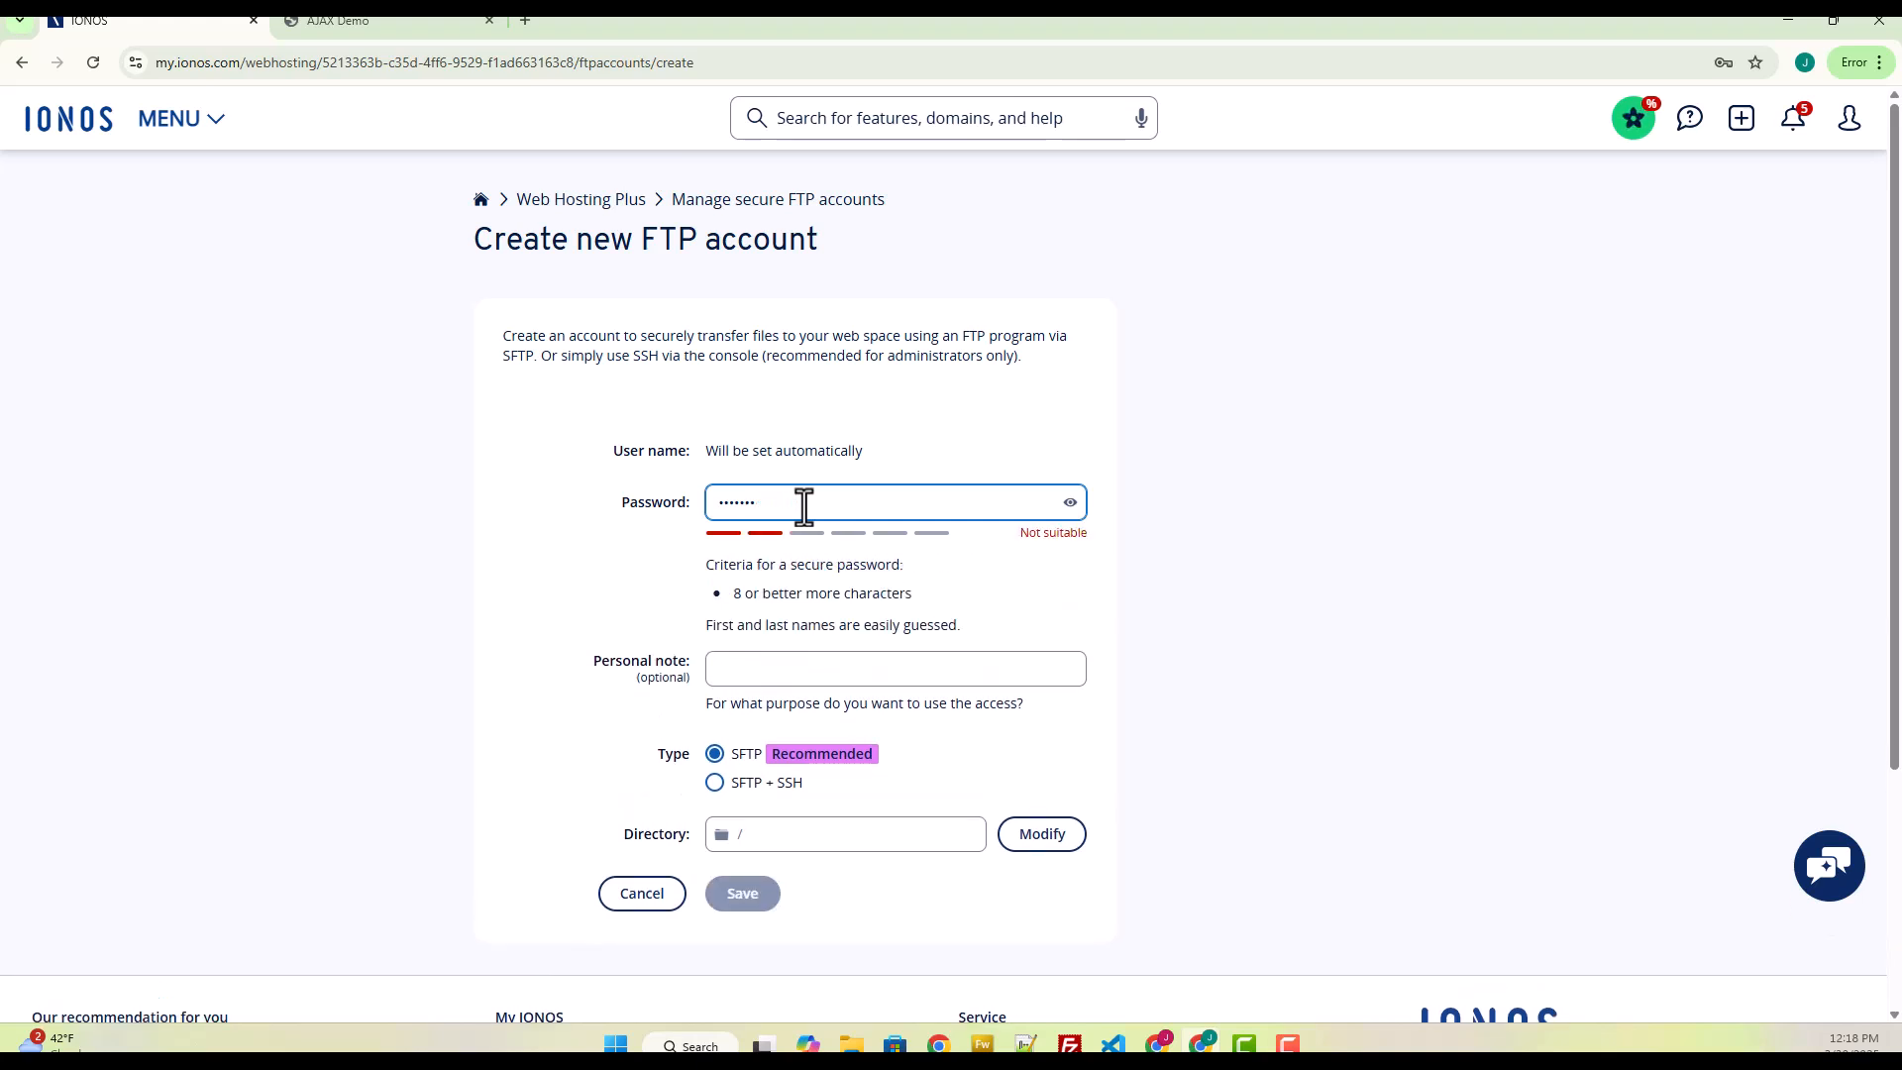
{"action": "left_click", "coordinate": [771, 625]}
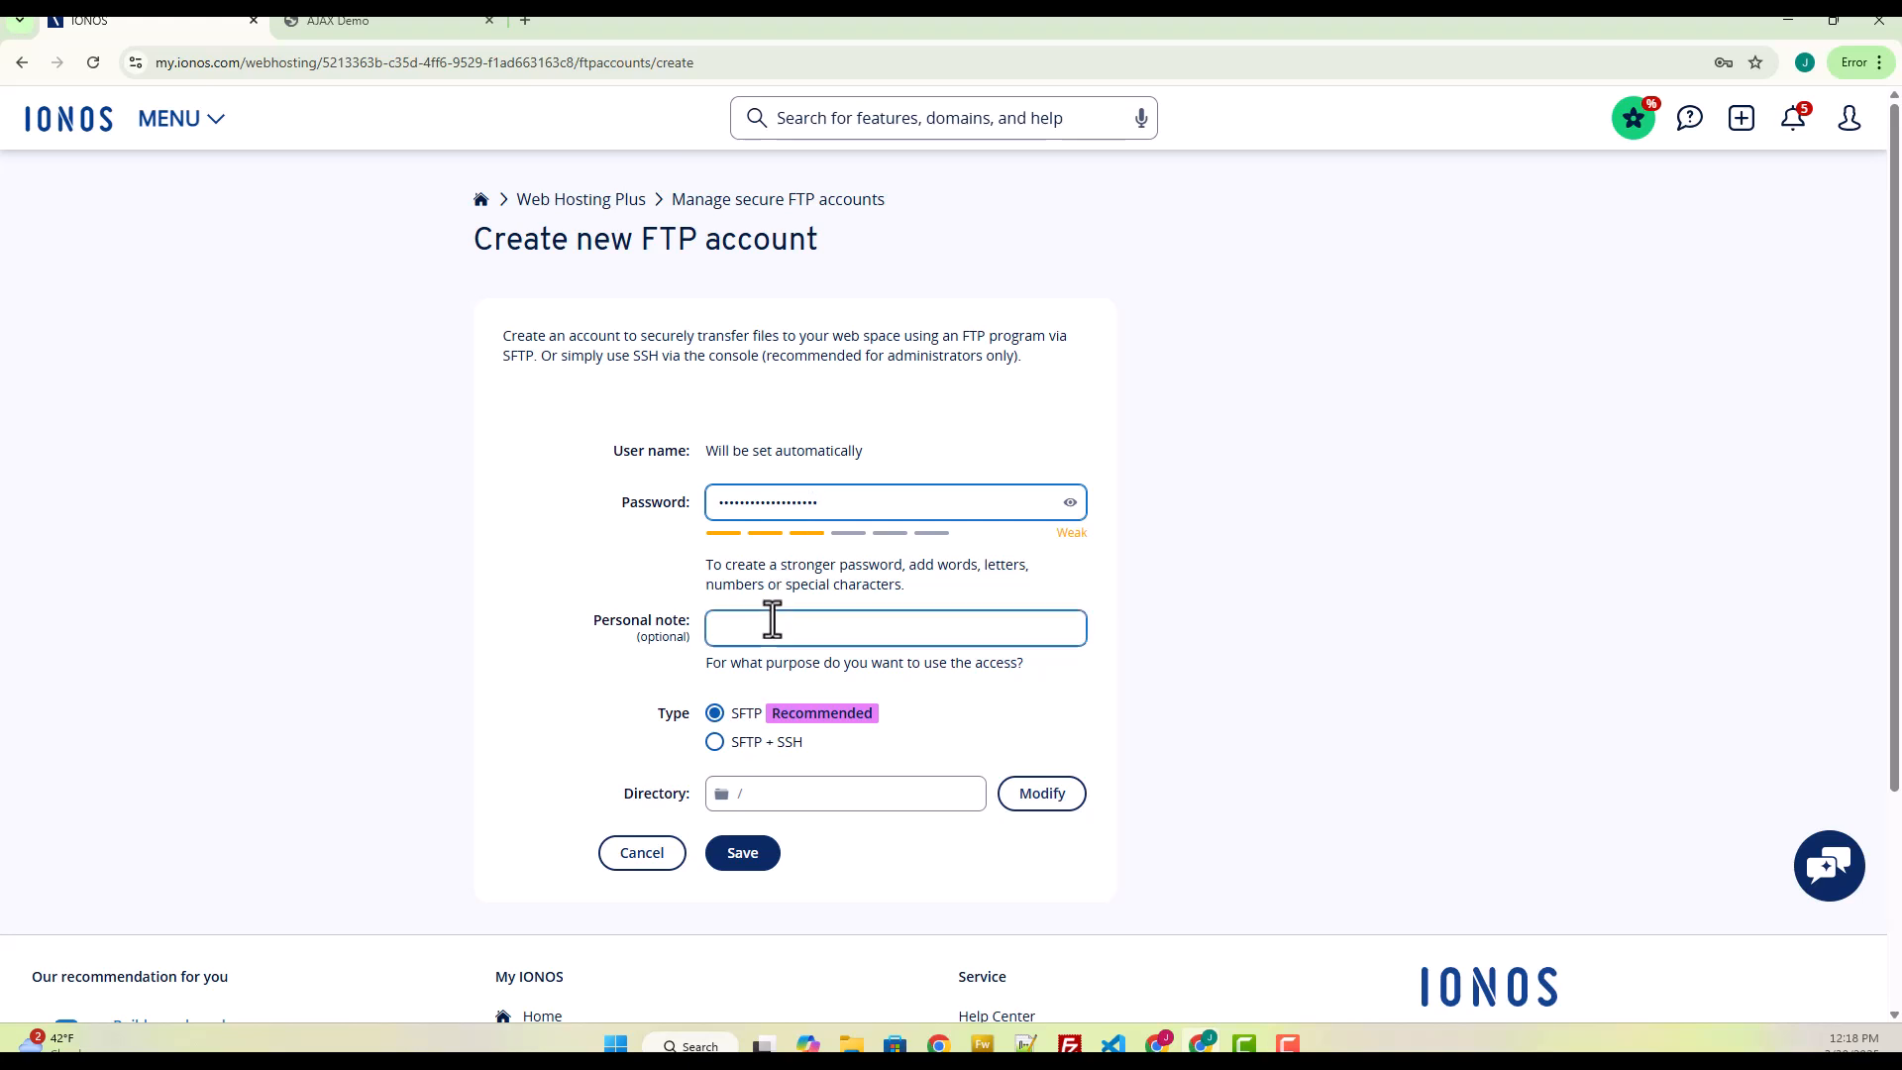
{"action": "type", "text": "ajax"}
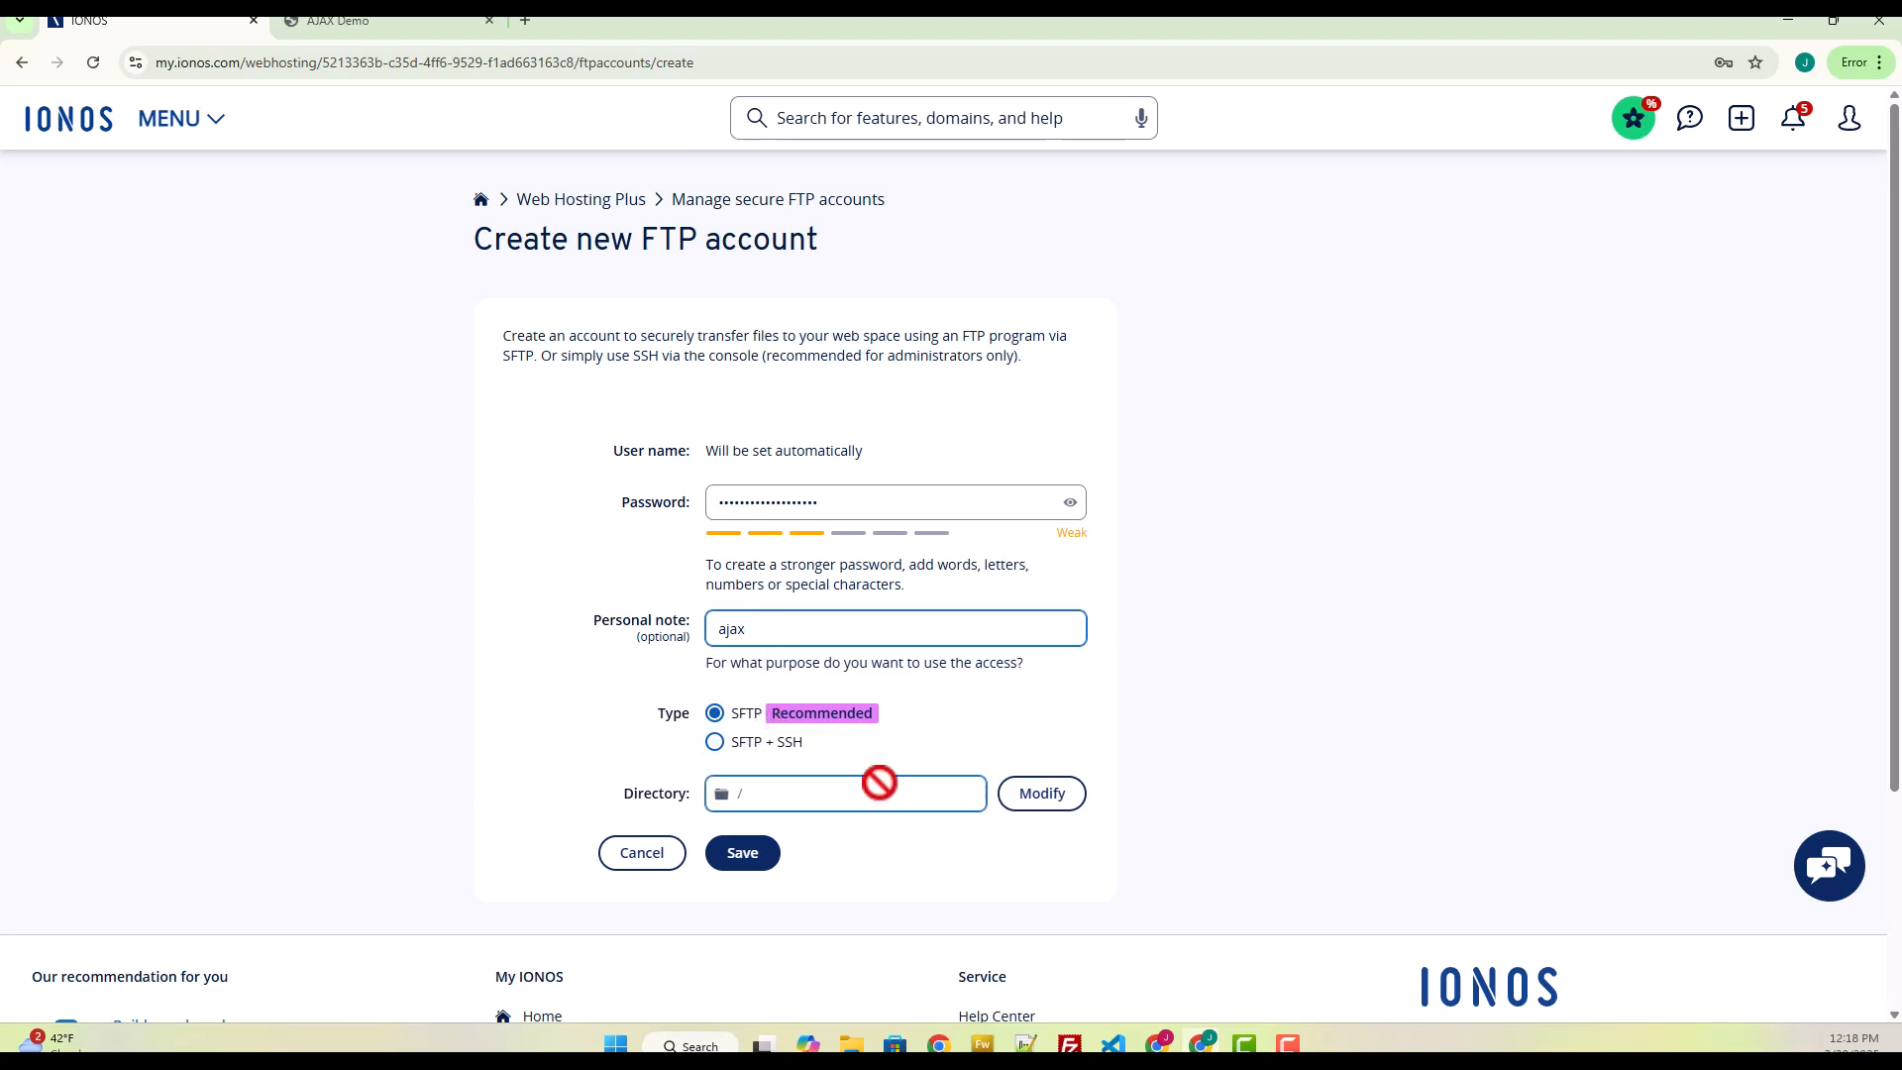
Step: Set the FTP account's directory to /ajax, select the entered password and save the account
{"action": "left_click", "coordinate": [1043, 794]}
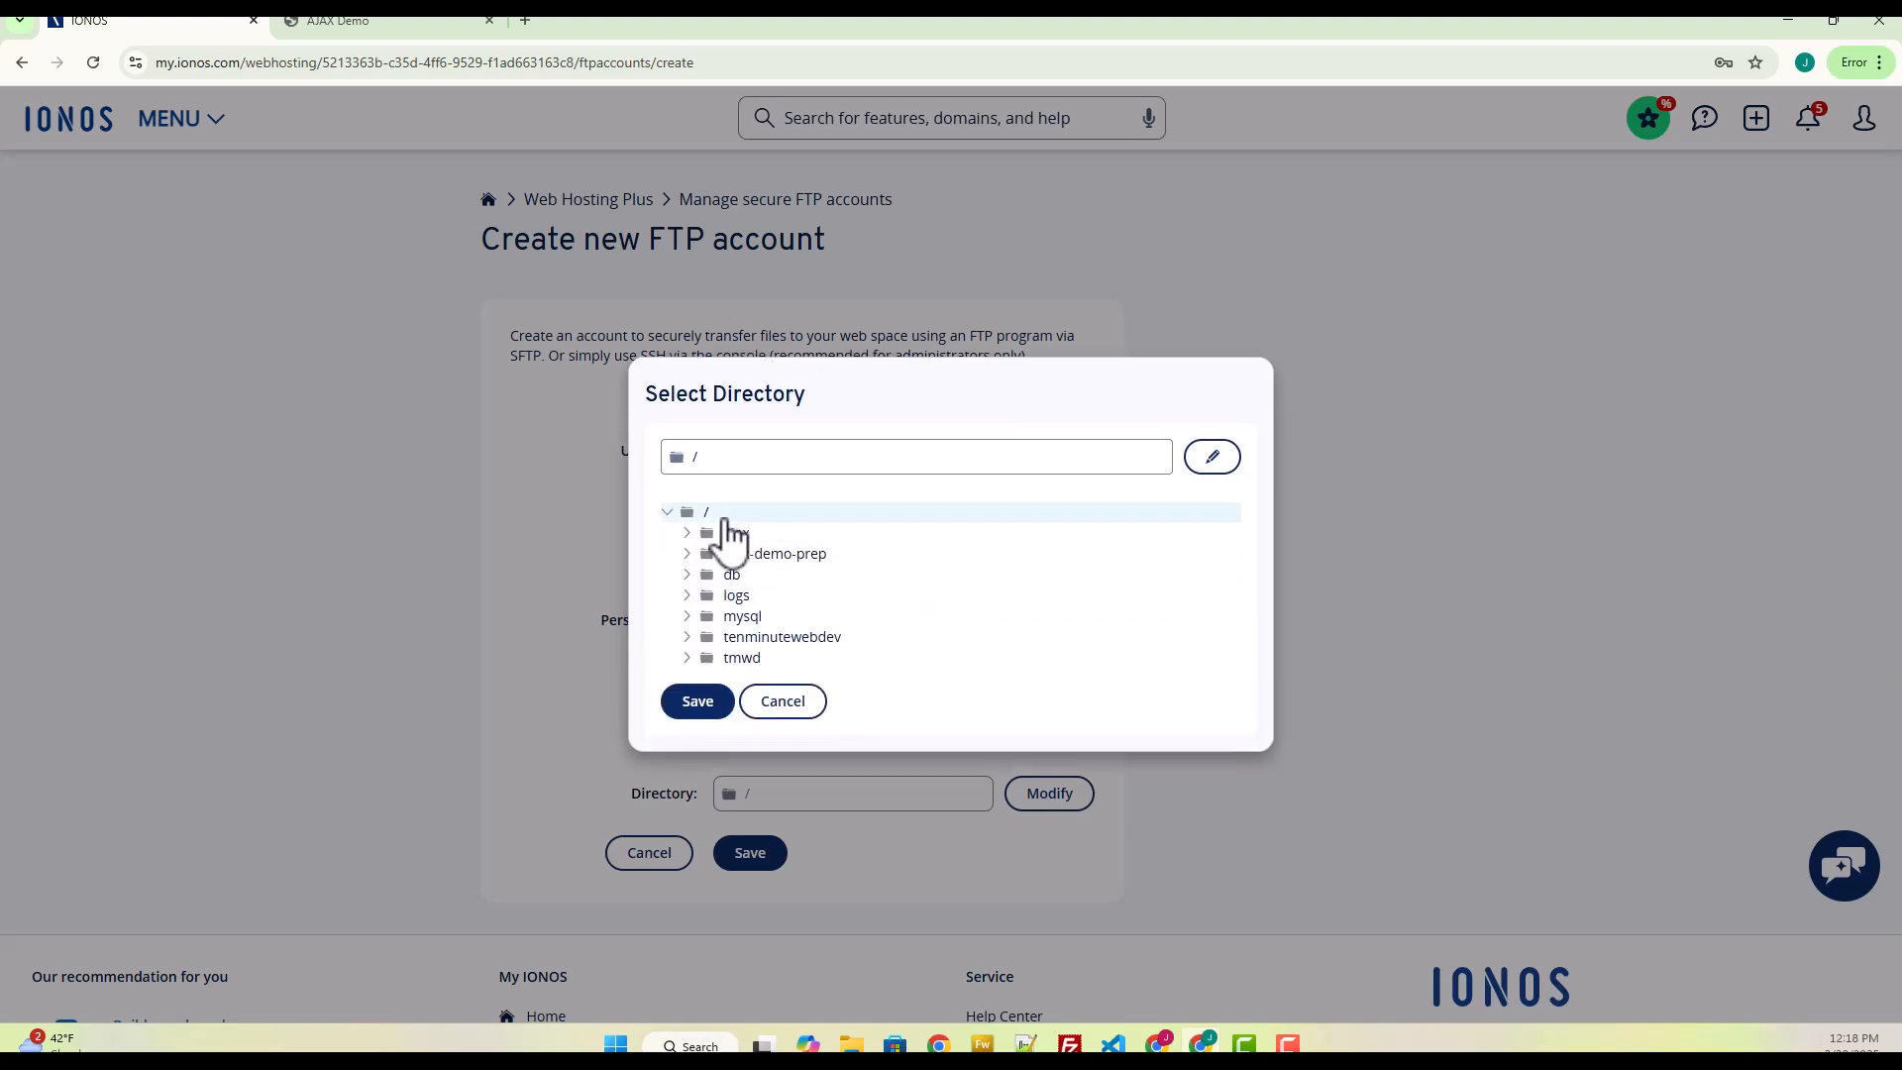
{"action": "left_click", "coordinate": [733, 535]}
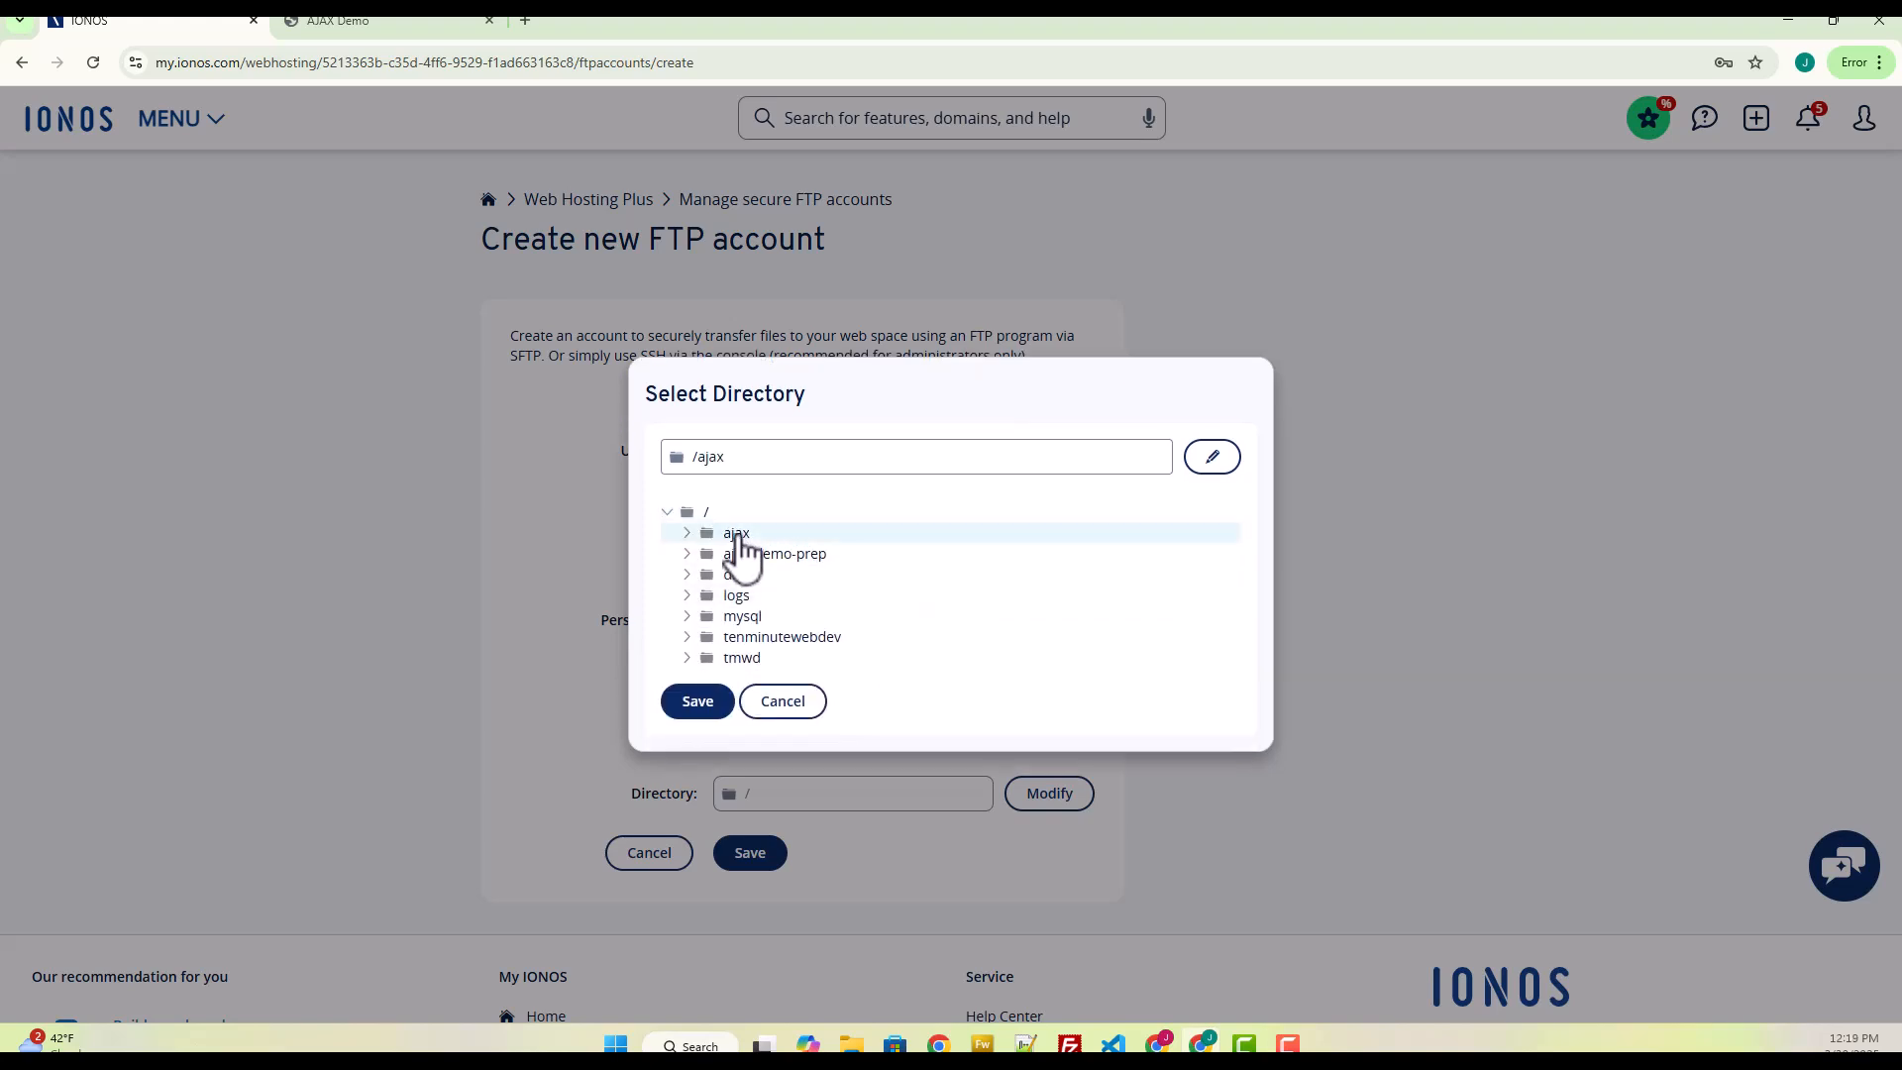
{"action": "left_click", "coordinate": [700, 712]}
{"action": "left_click", "coordinate": [812, 515]}
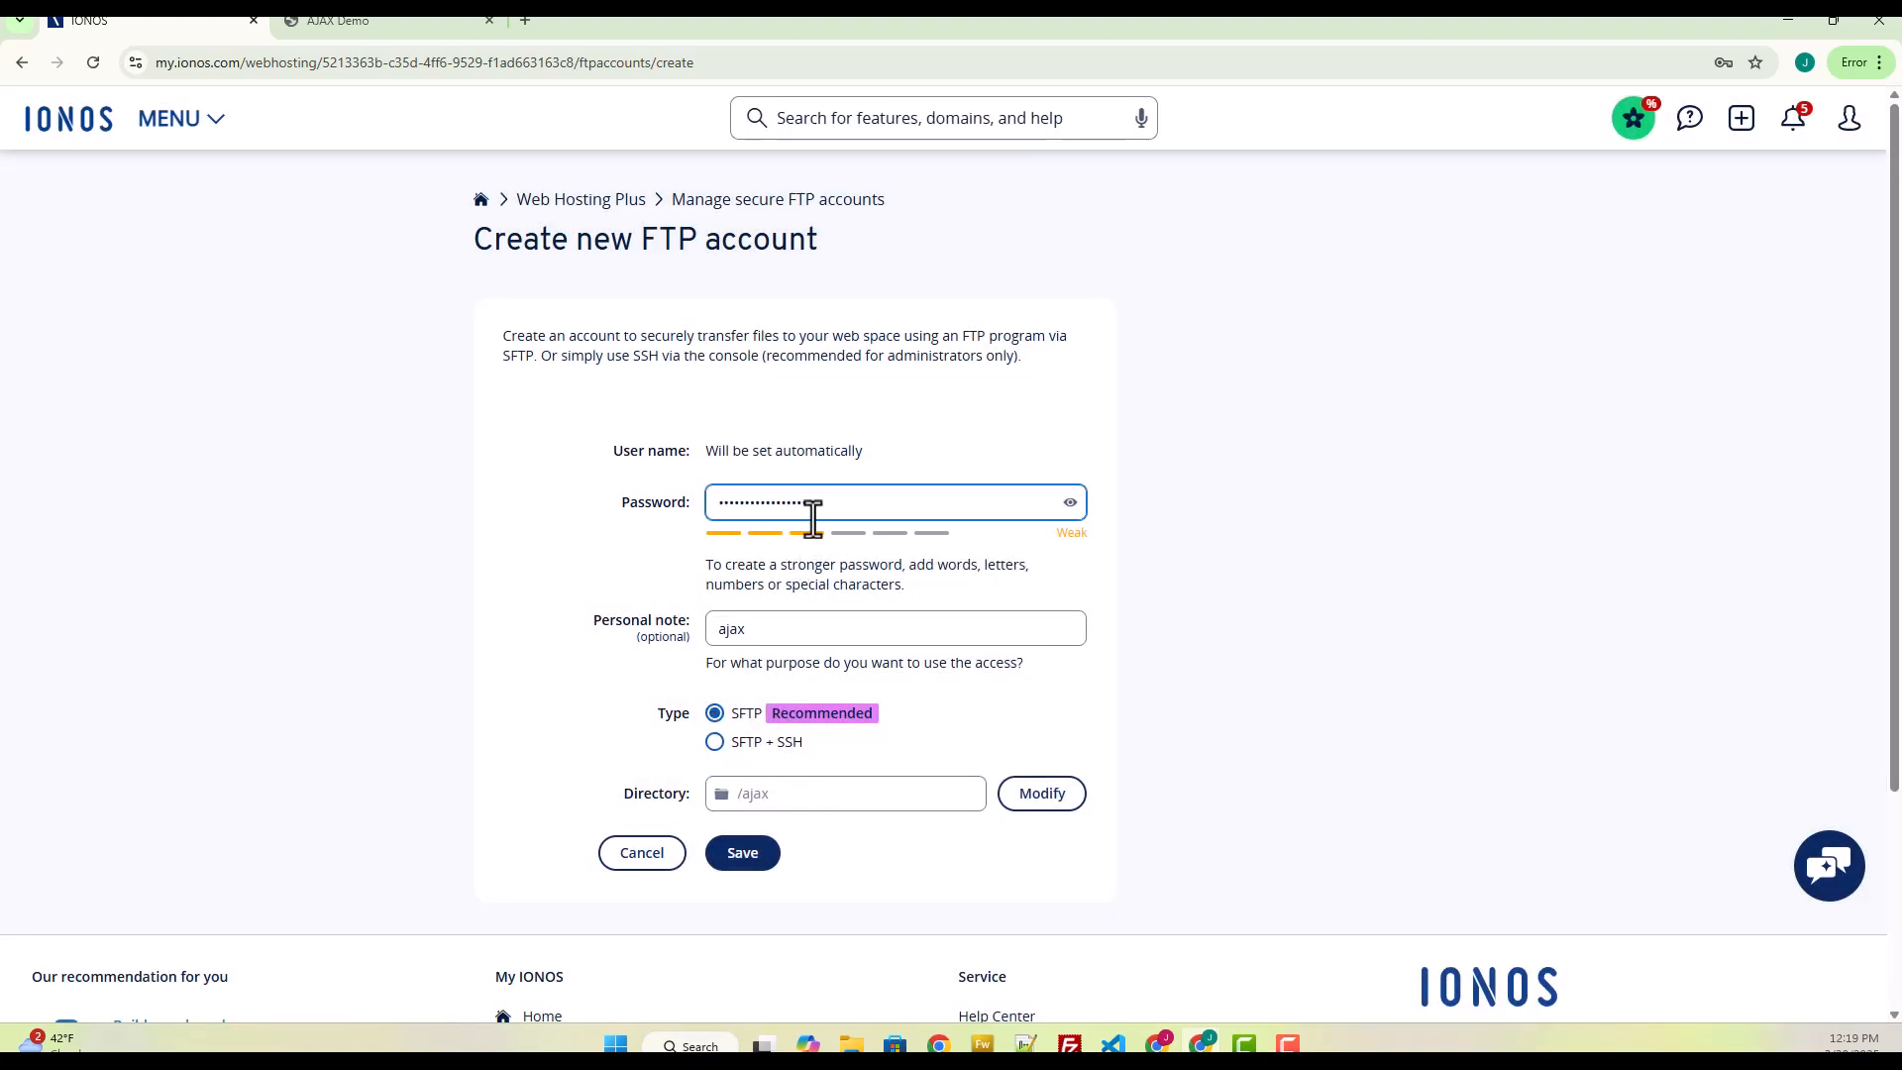
{"action": "double_click", "coordinate": [813, 515]}
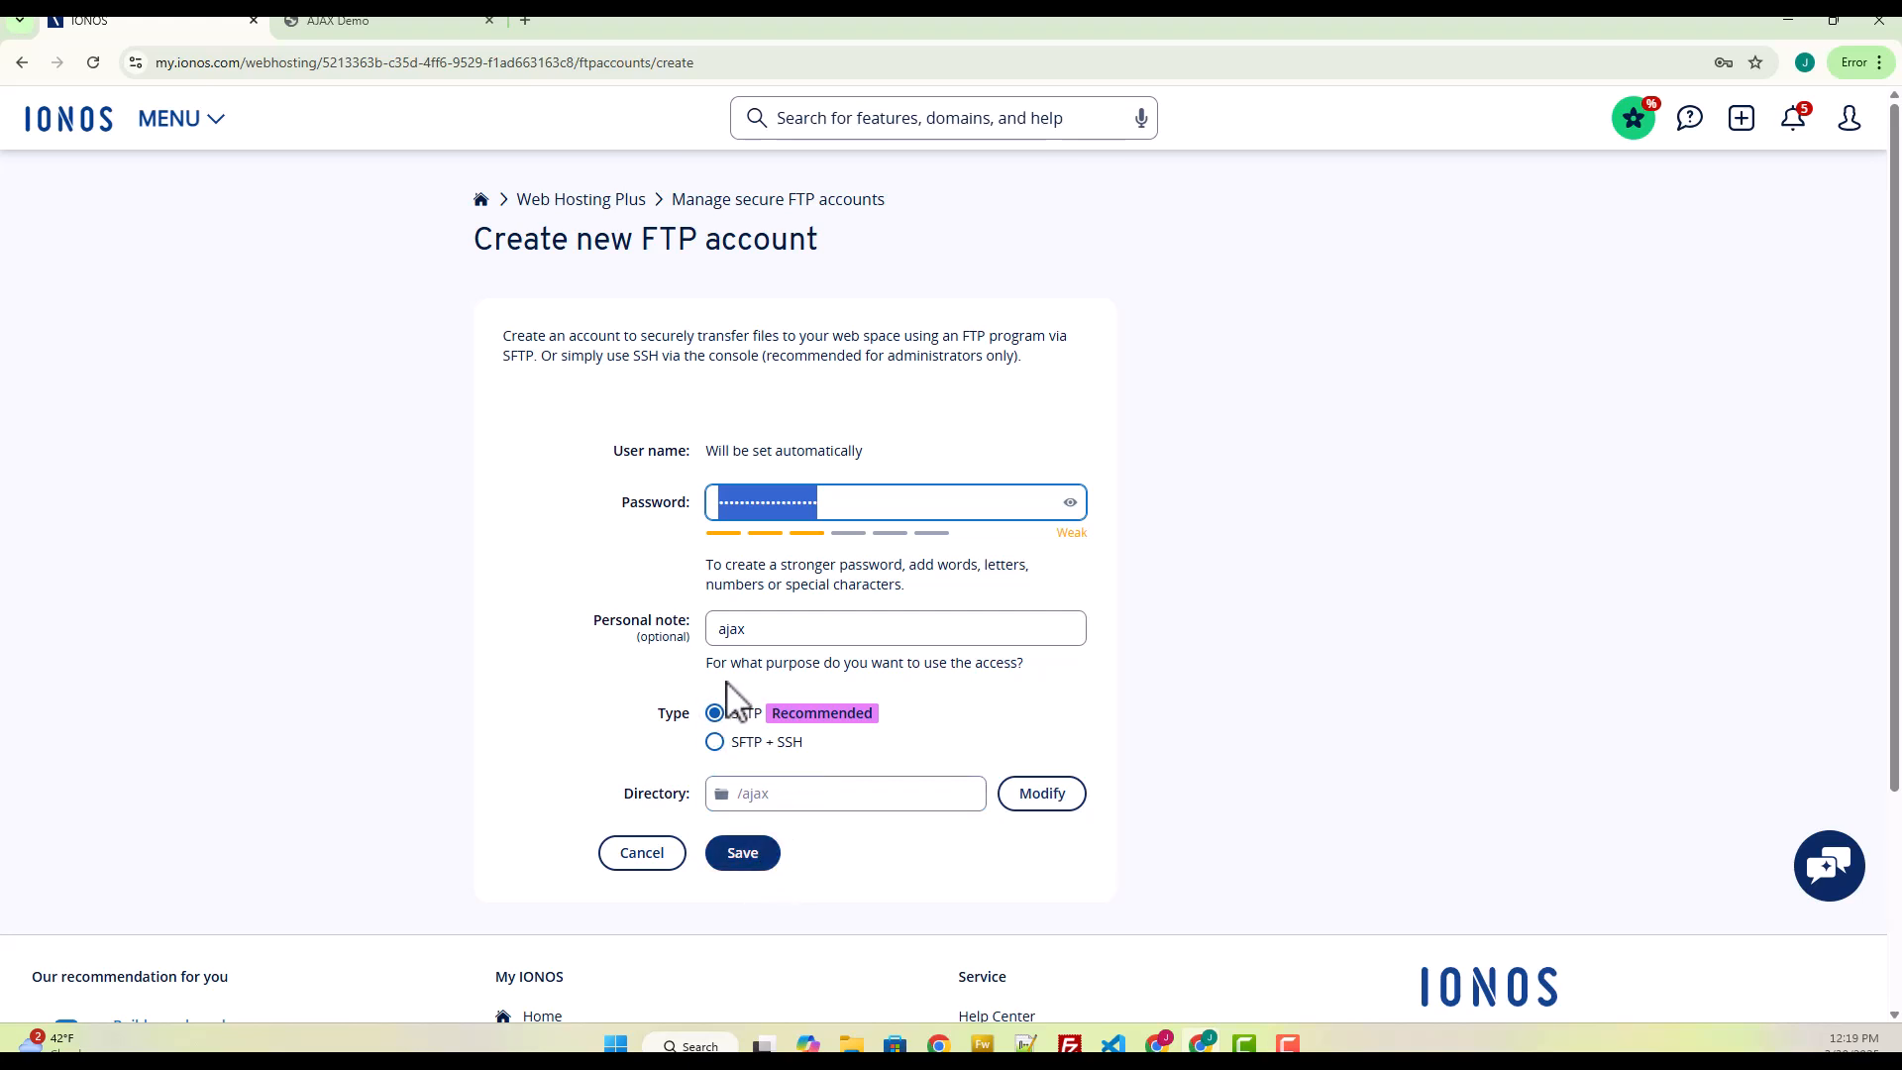
{"action": "left_click", "coordinate": [762, 866]}
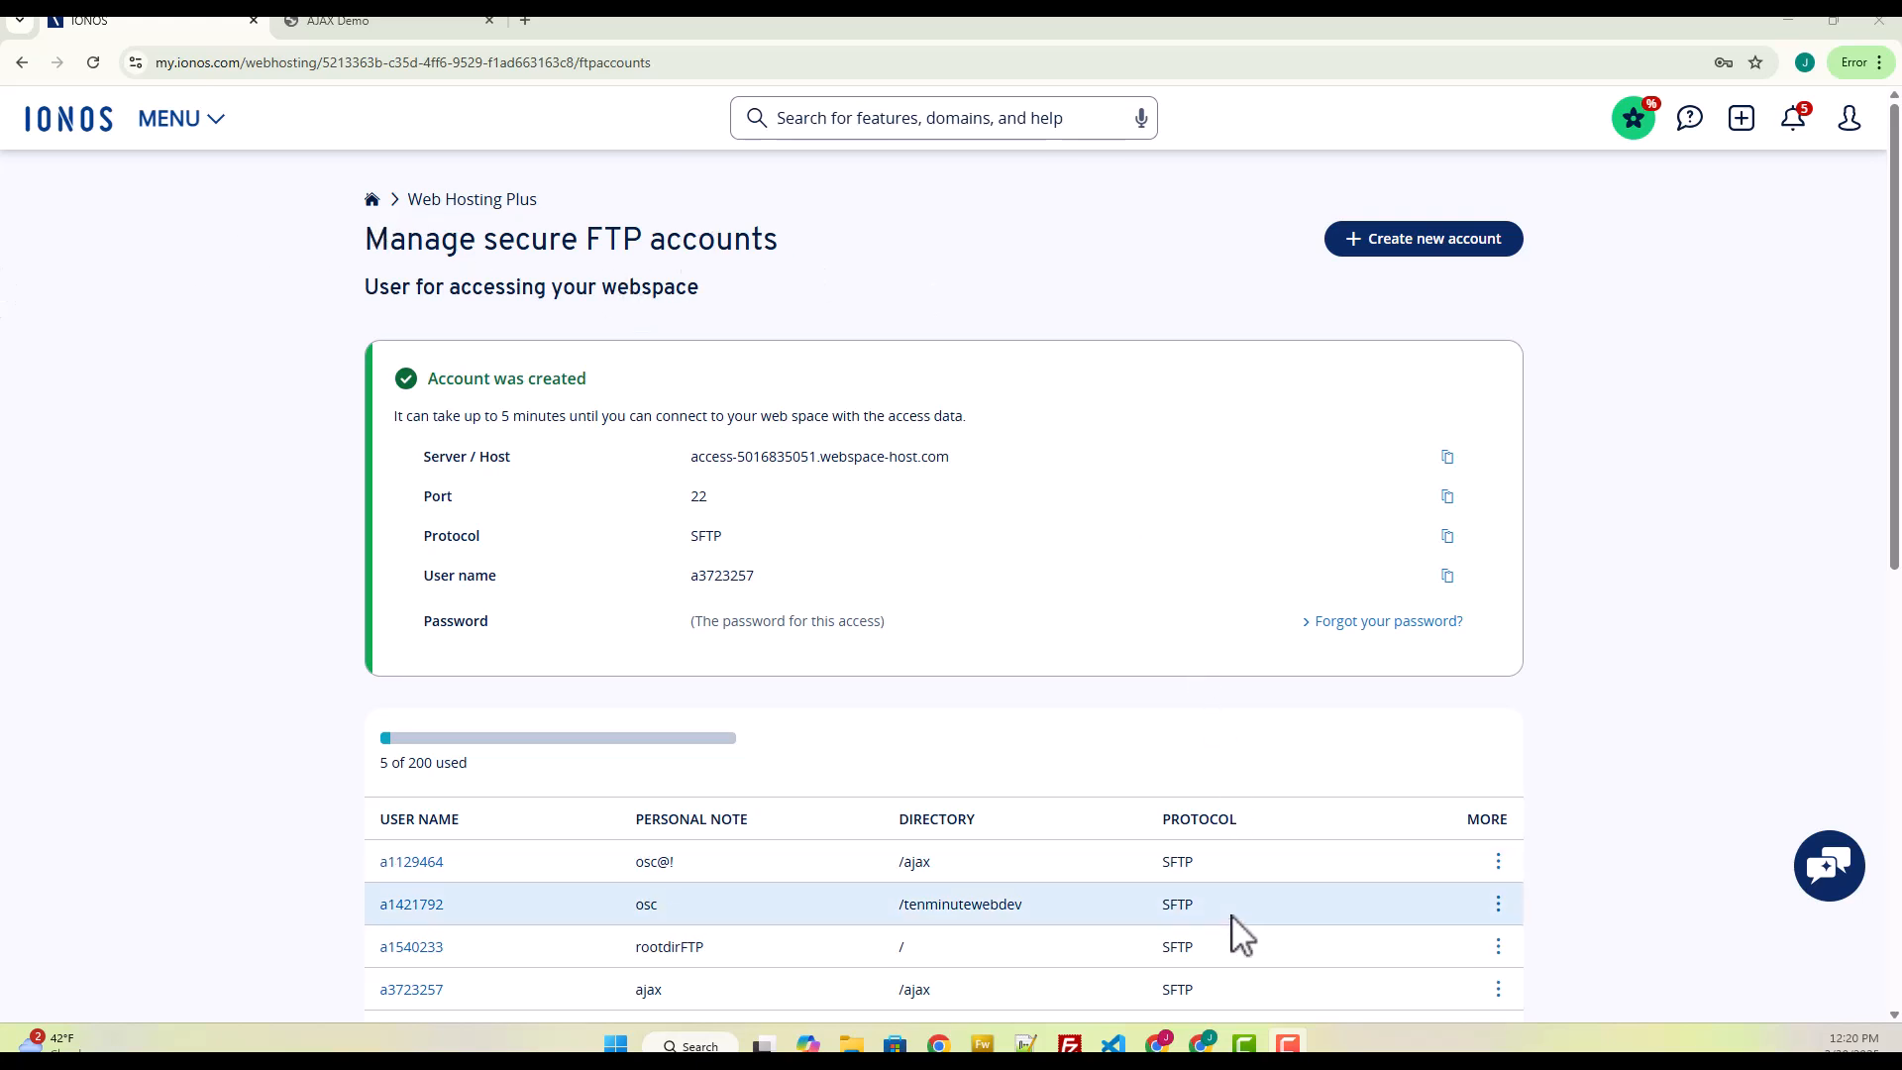
Step: Switch to Visual Studio Code and open the Add Folder to Workspace dialog, enlarging it to show the Websites folders
{"action": "left_click", "coordinate": [1114, 1043]}
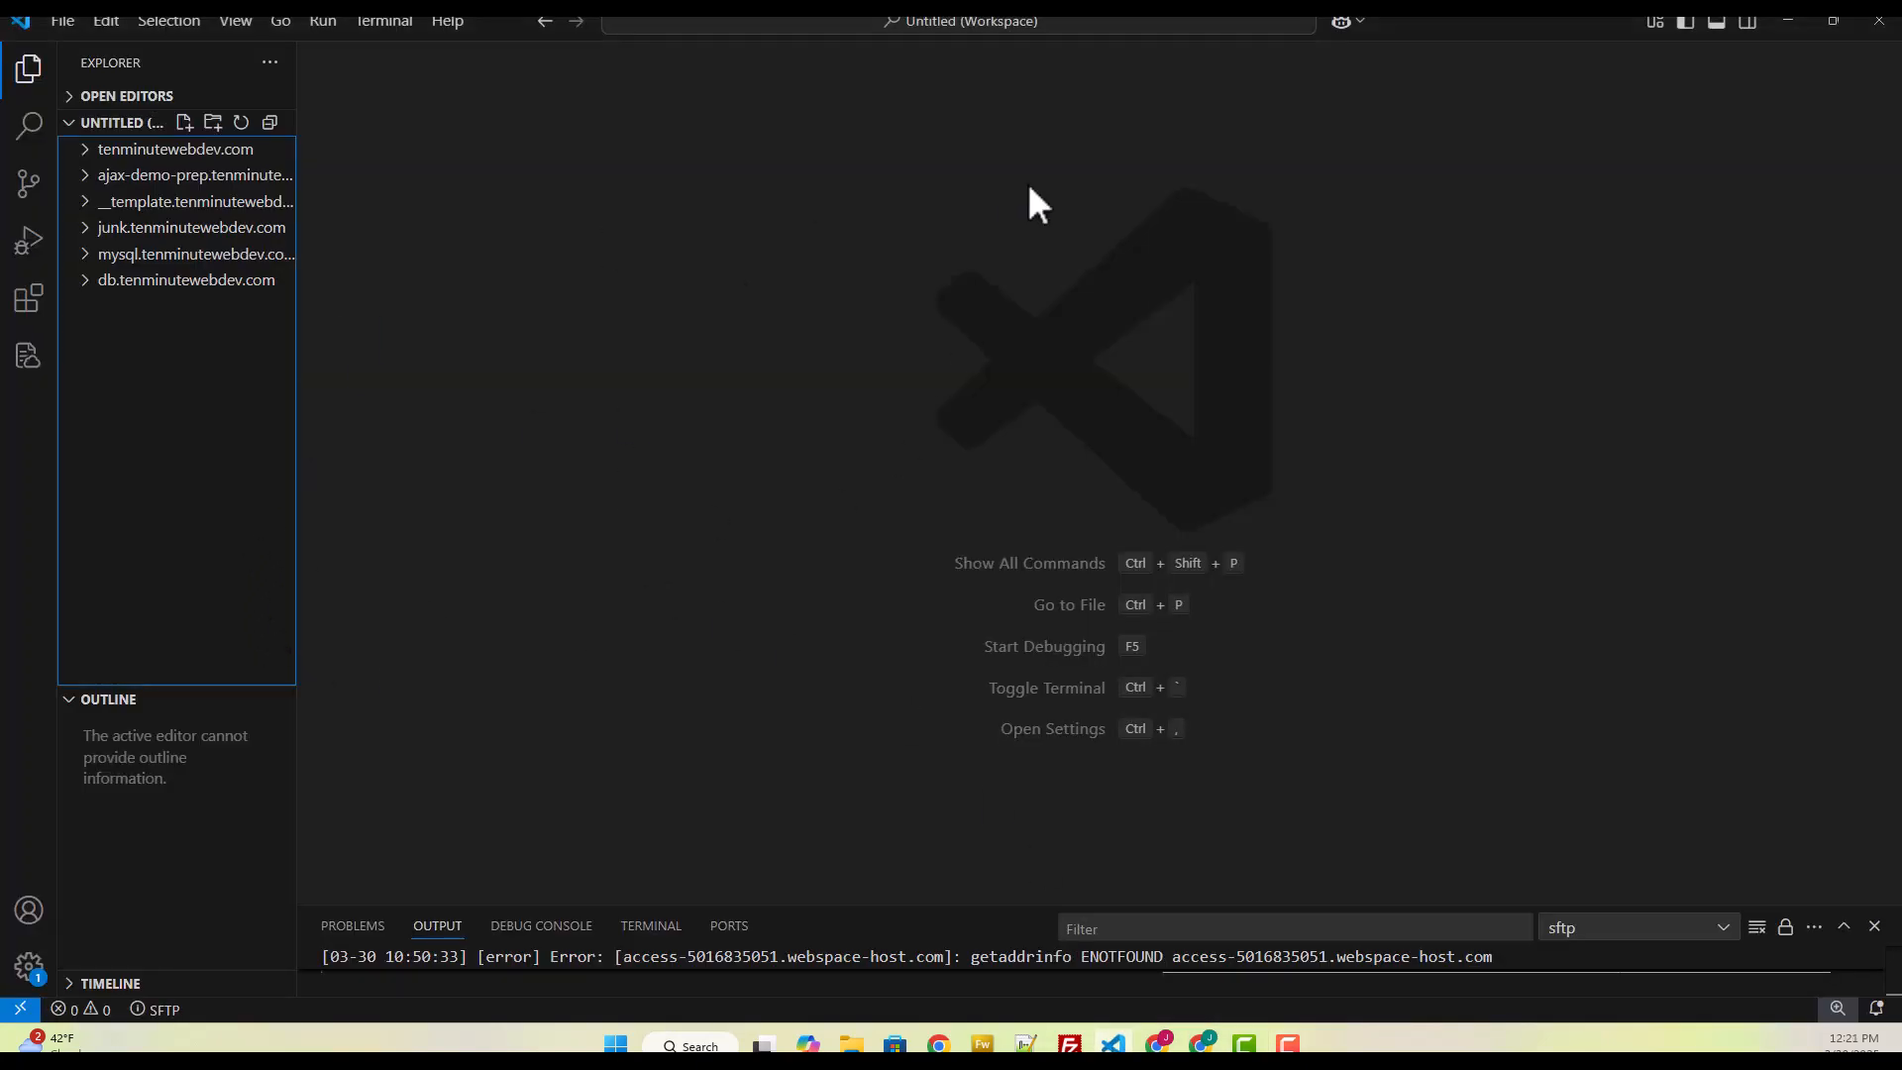
{"action": "right_click", "coordinate": [130, 135]}
{"action": "right_click", "coordinate": [151, 408]}
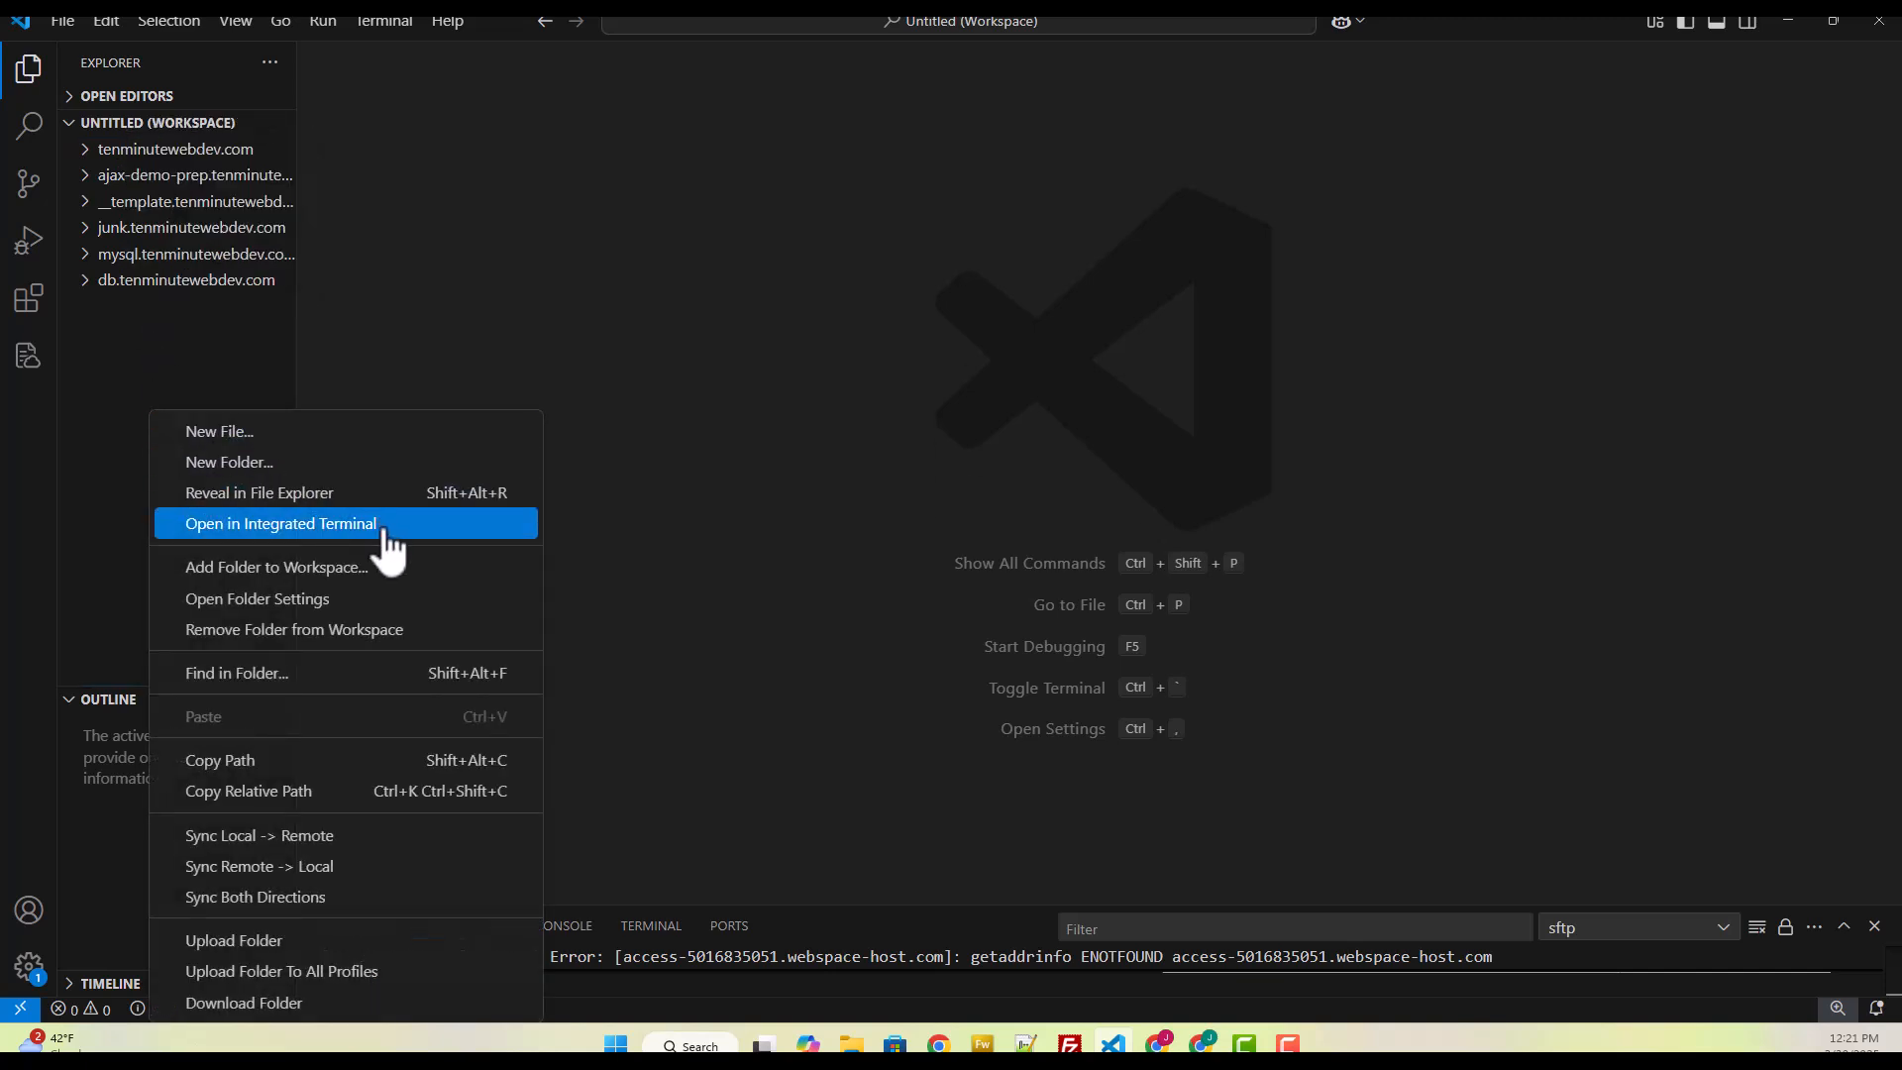
{"action": "left_click", "coordinate": [424, 589]}
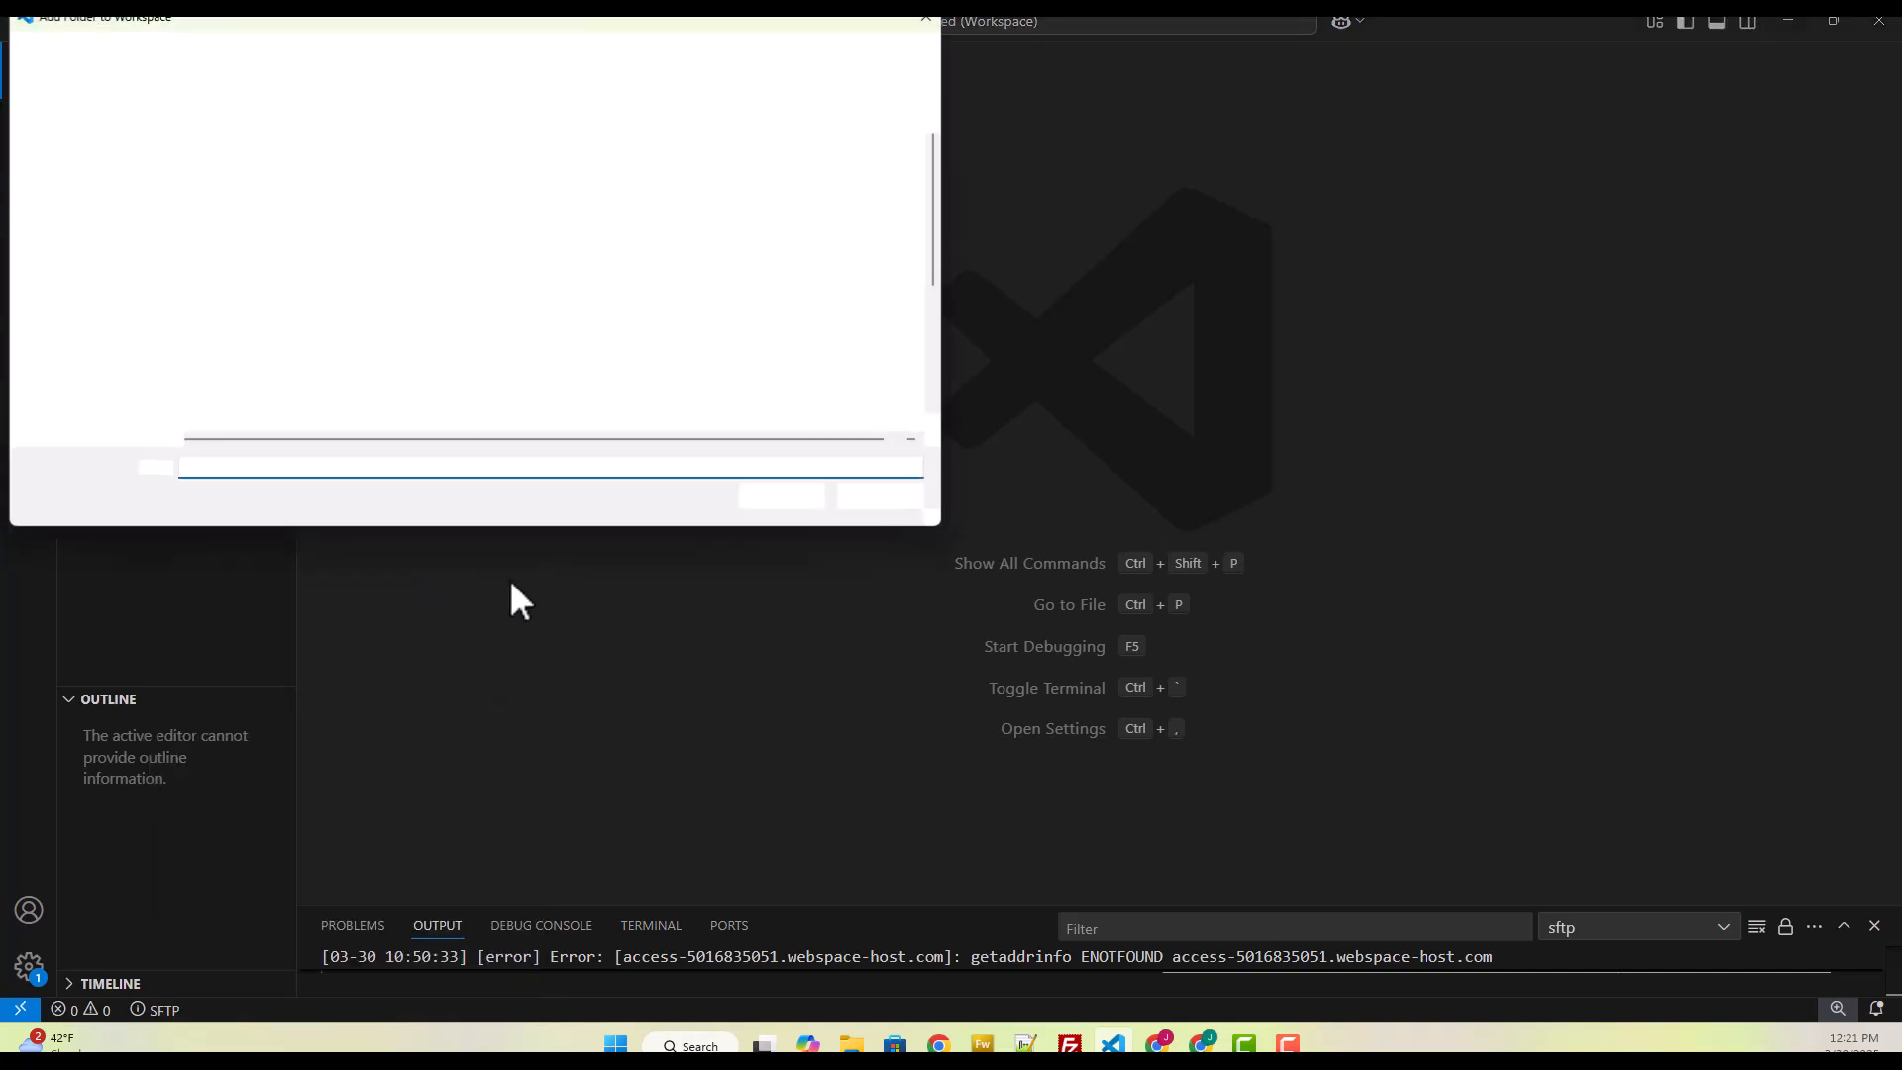
{"action": "left_click_drag", "start_coordinate": [604, 40], "coordinate": [875, 209]}
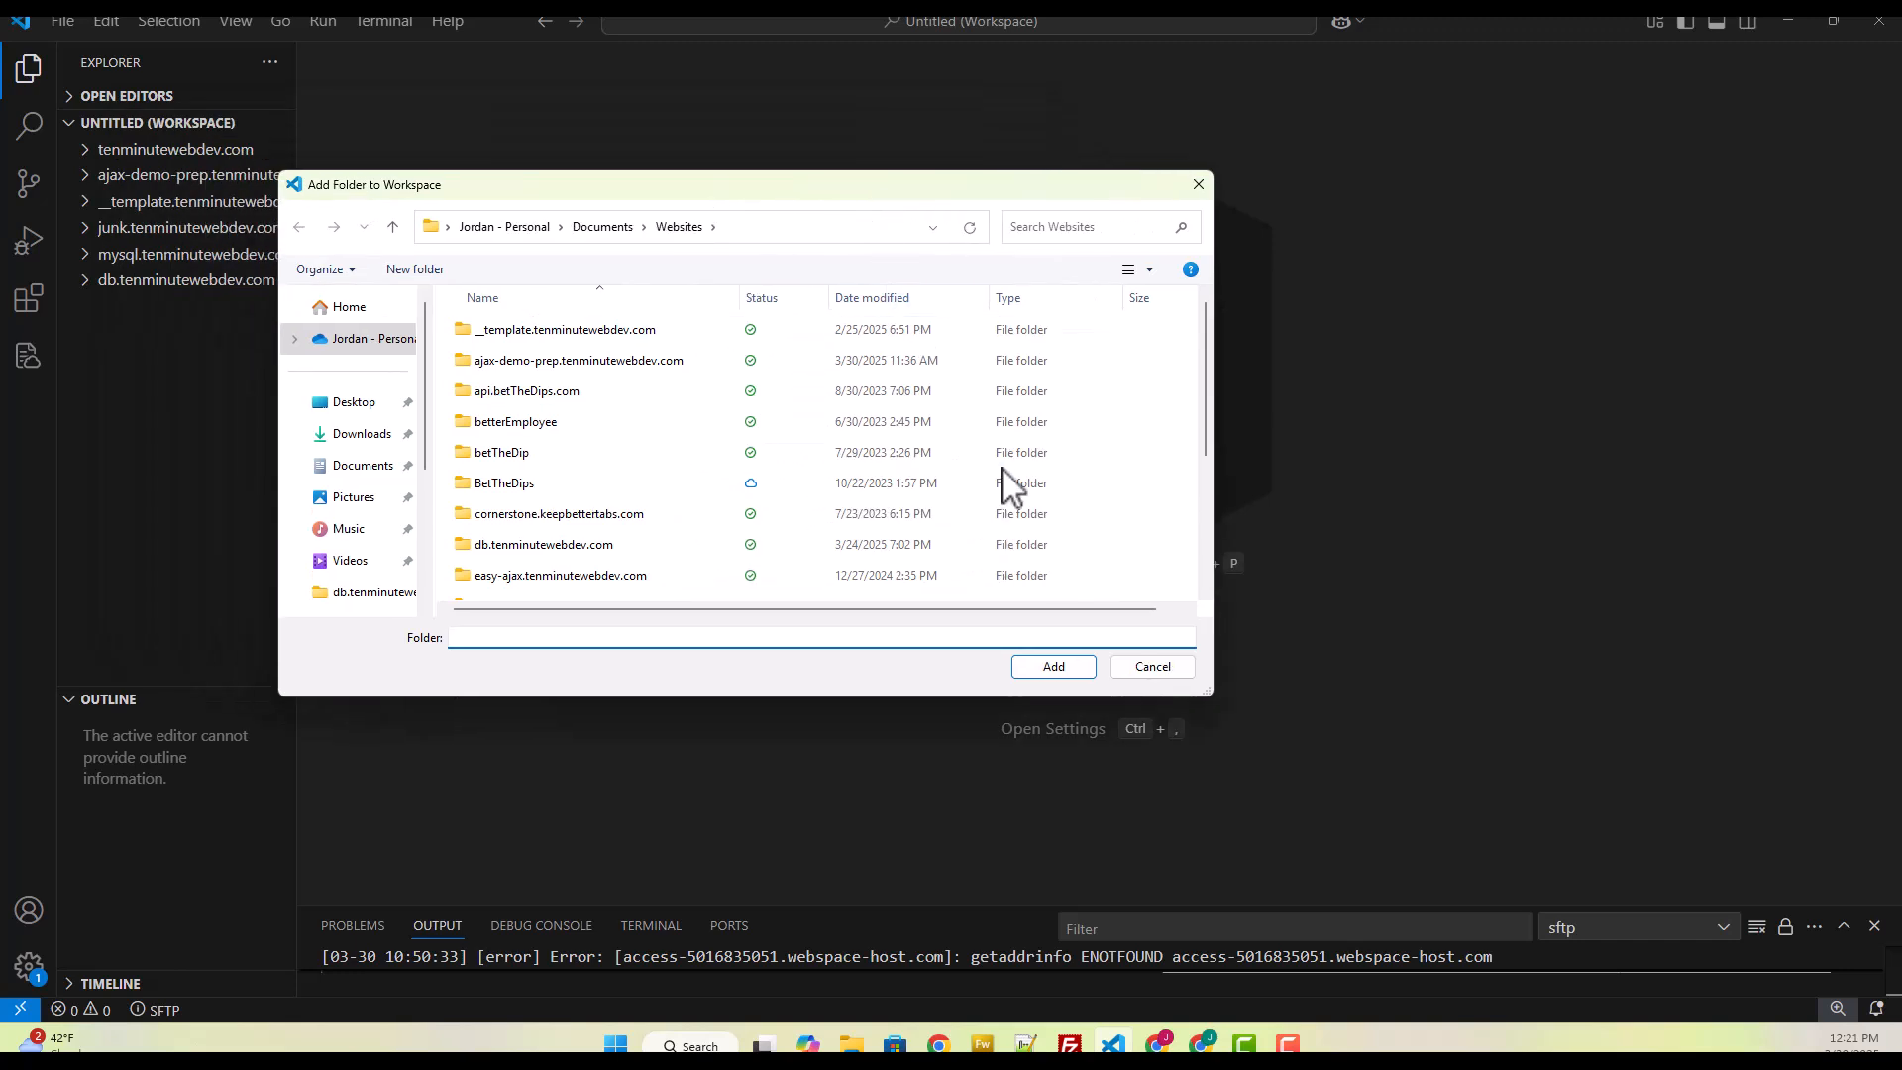
{"action": "left_click_drag", "start_coordinate": [1205, 698], "coordinate": [1486, 947]}
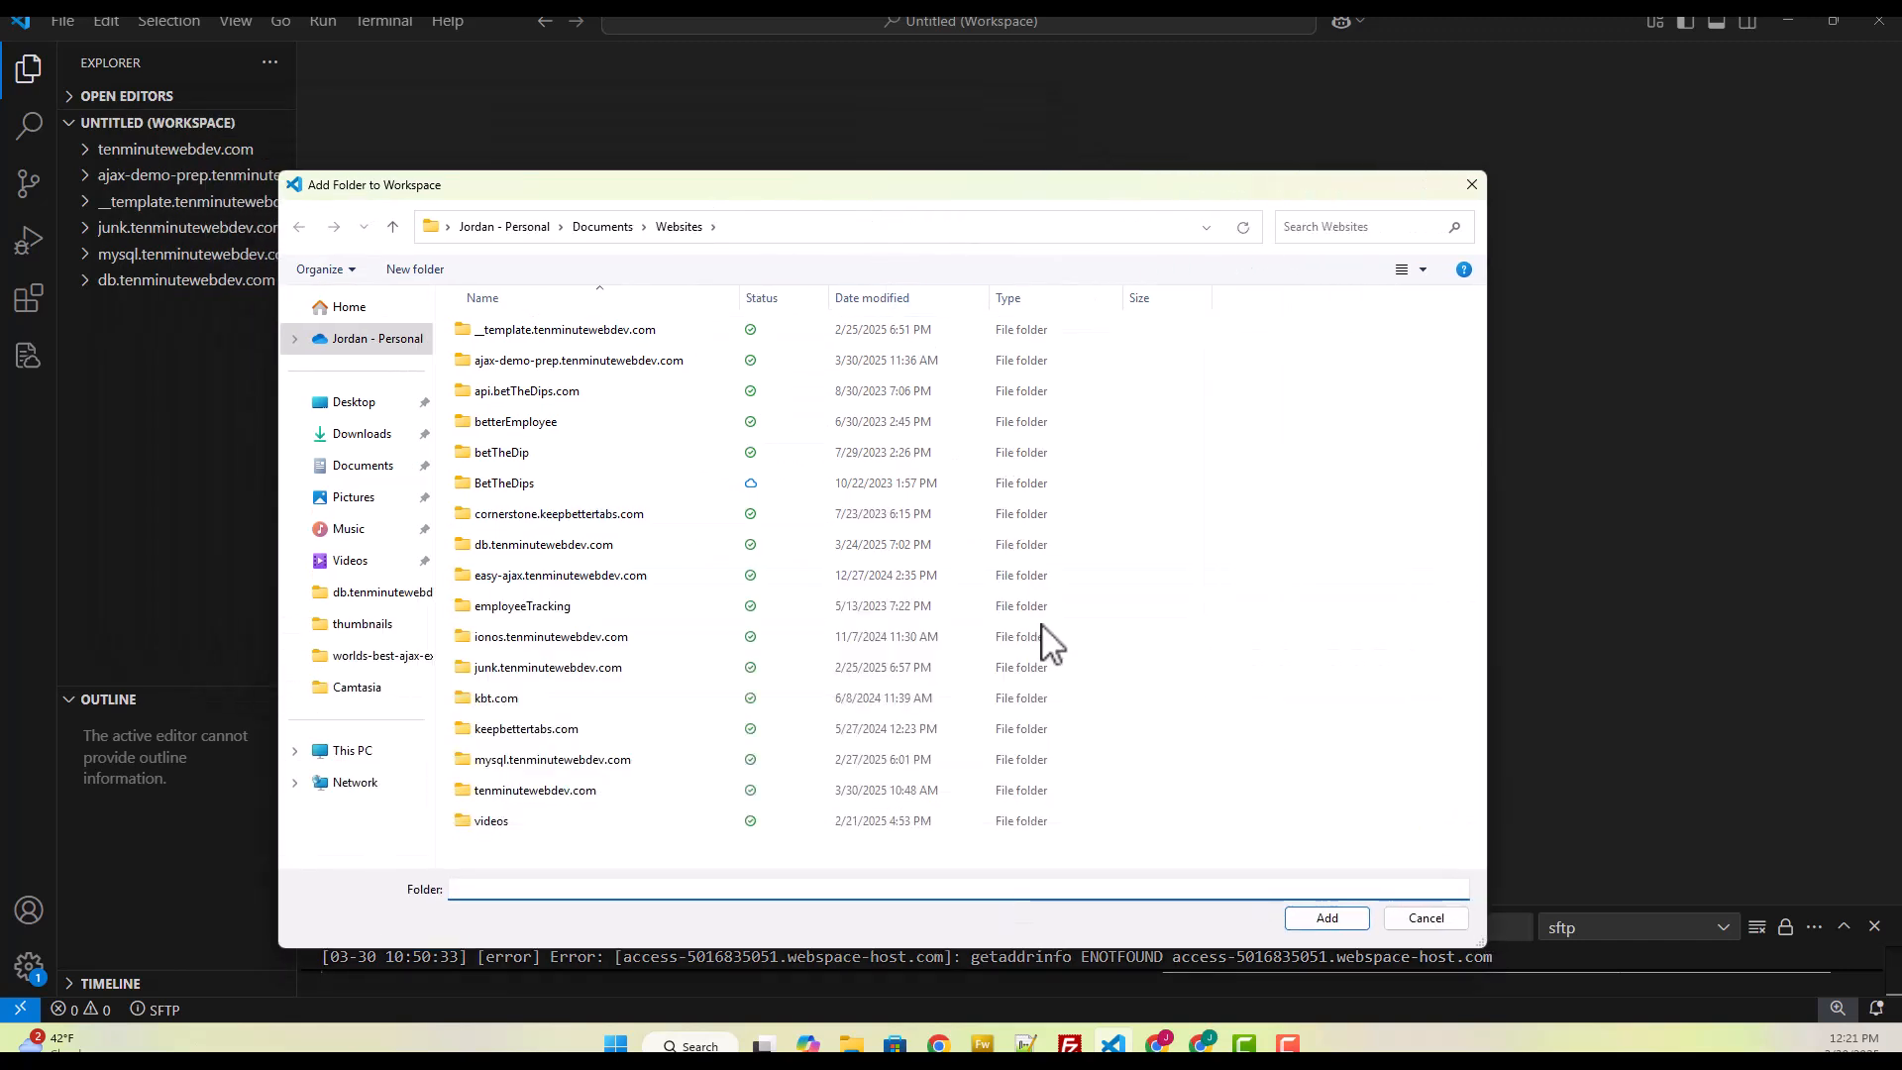
Step: Create a folder named "ajax" inside the Websites folder
{"action": "right_click", "coordinate": [1365, 461]}
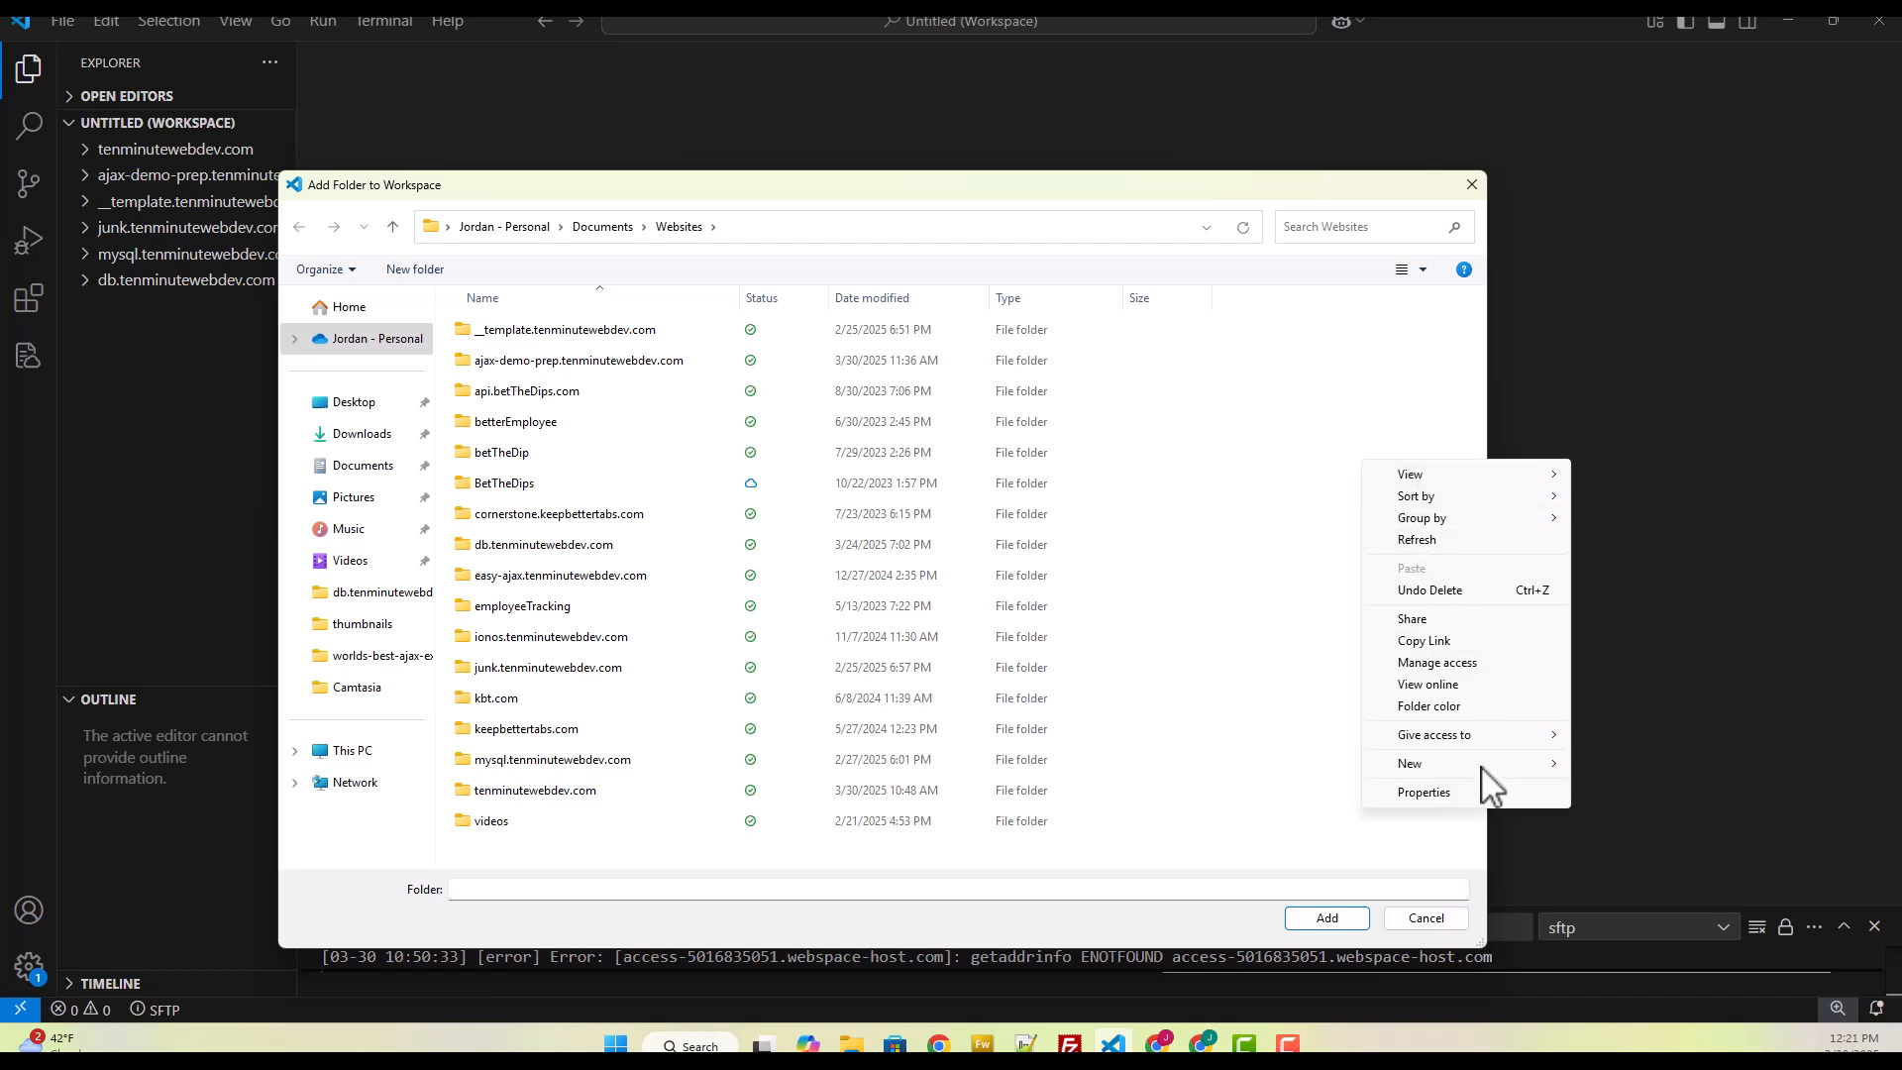
{"action": "mouse_move", "coordinate": [1496, 772]}
{"action": "left_click", "coordinate": [1618, 766]}
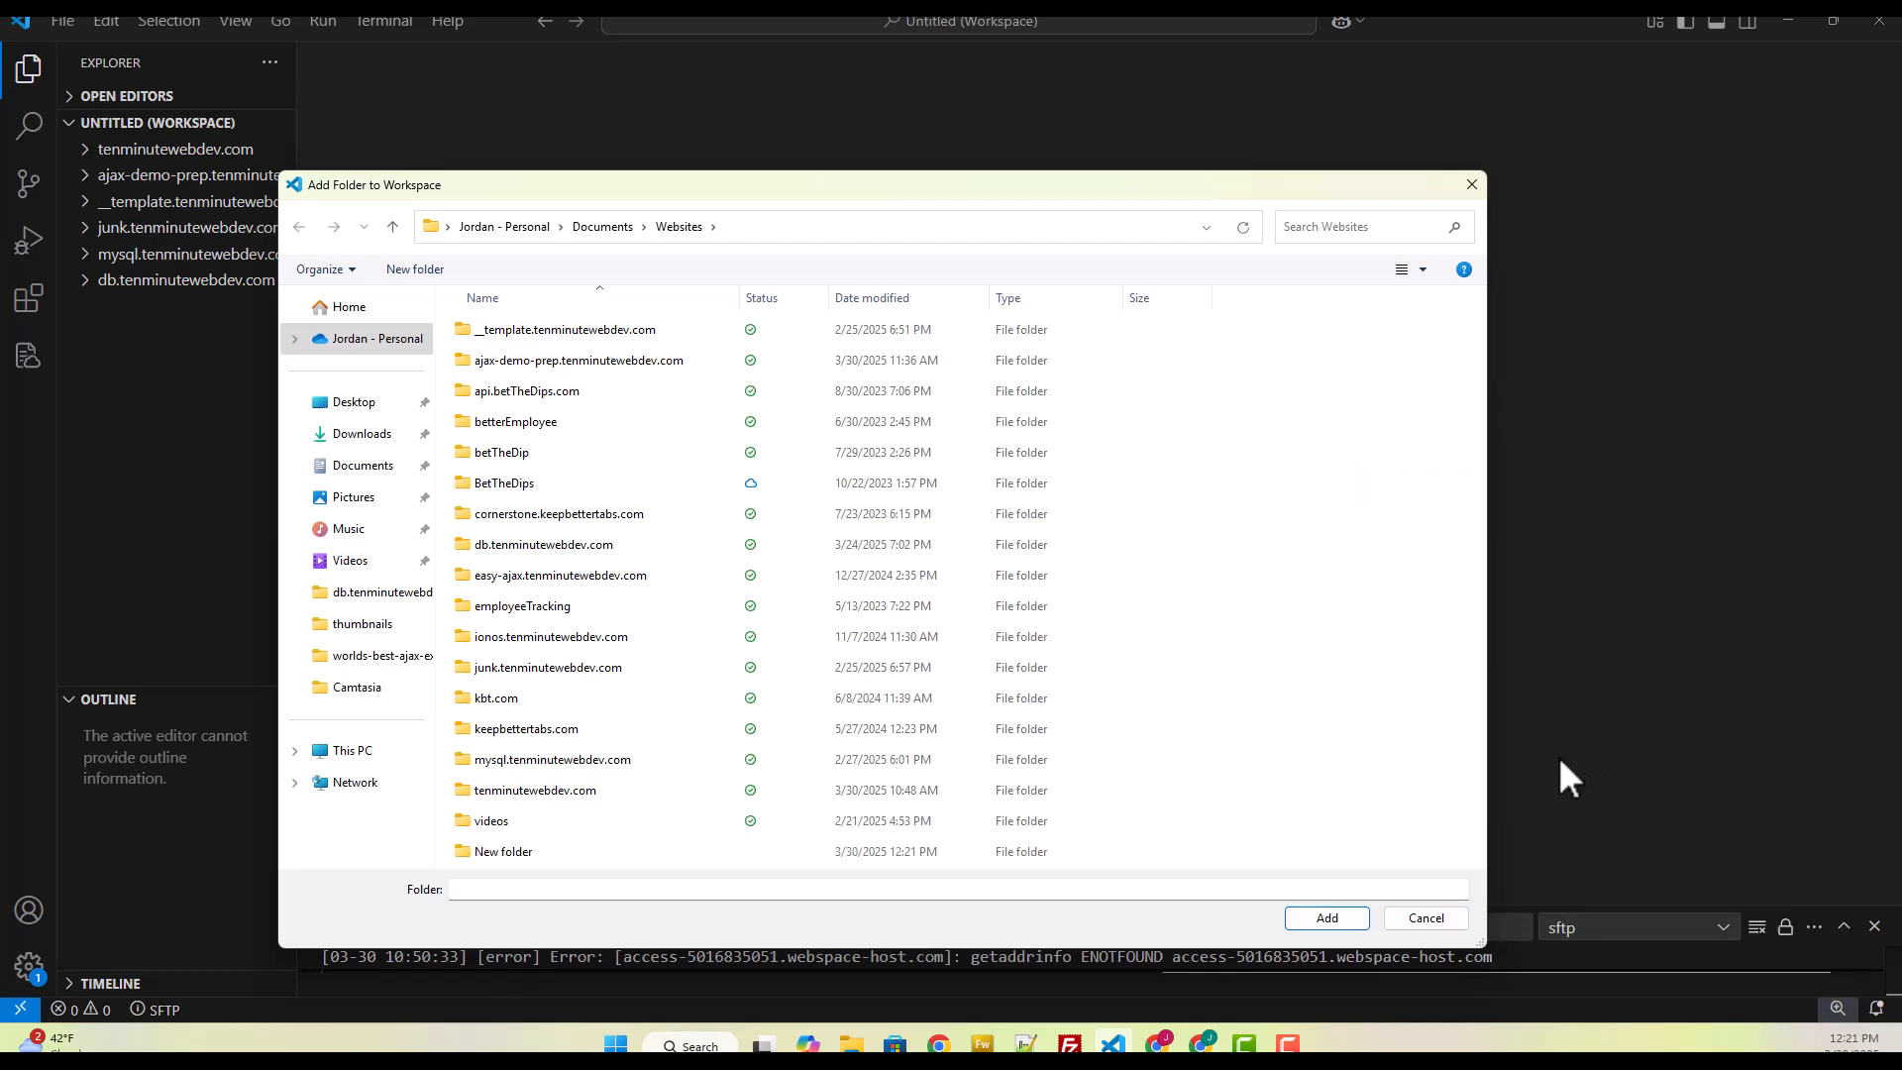
{"action": "type", "text": "ajax"}
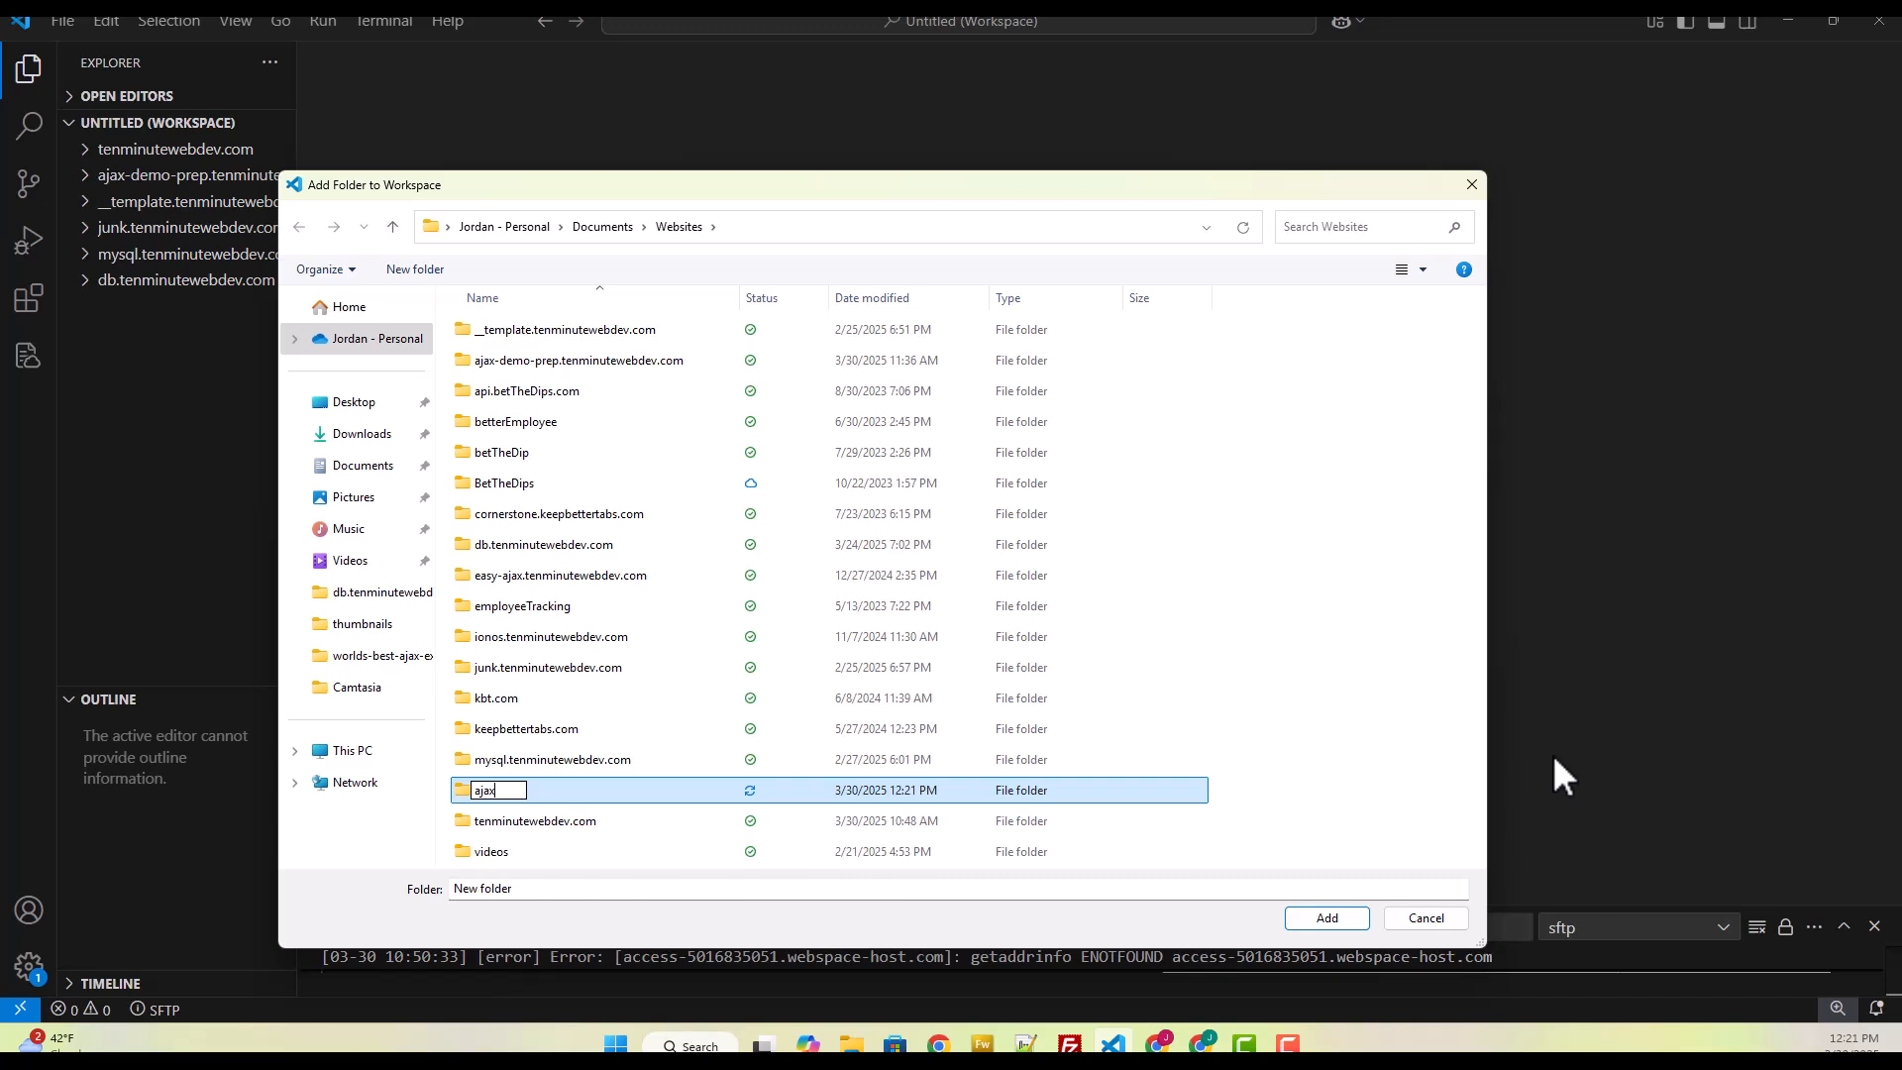
{"action": "key", "text": "Return"}
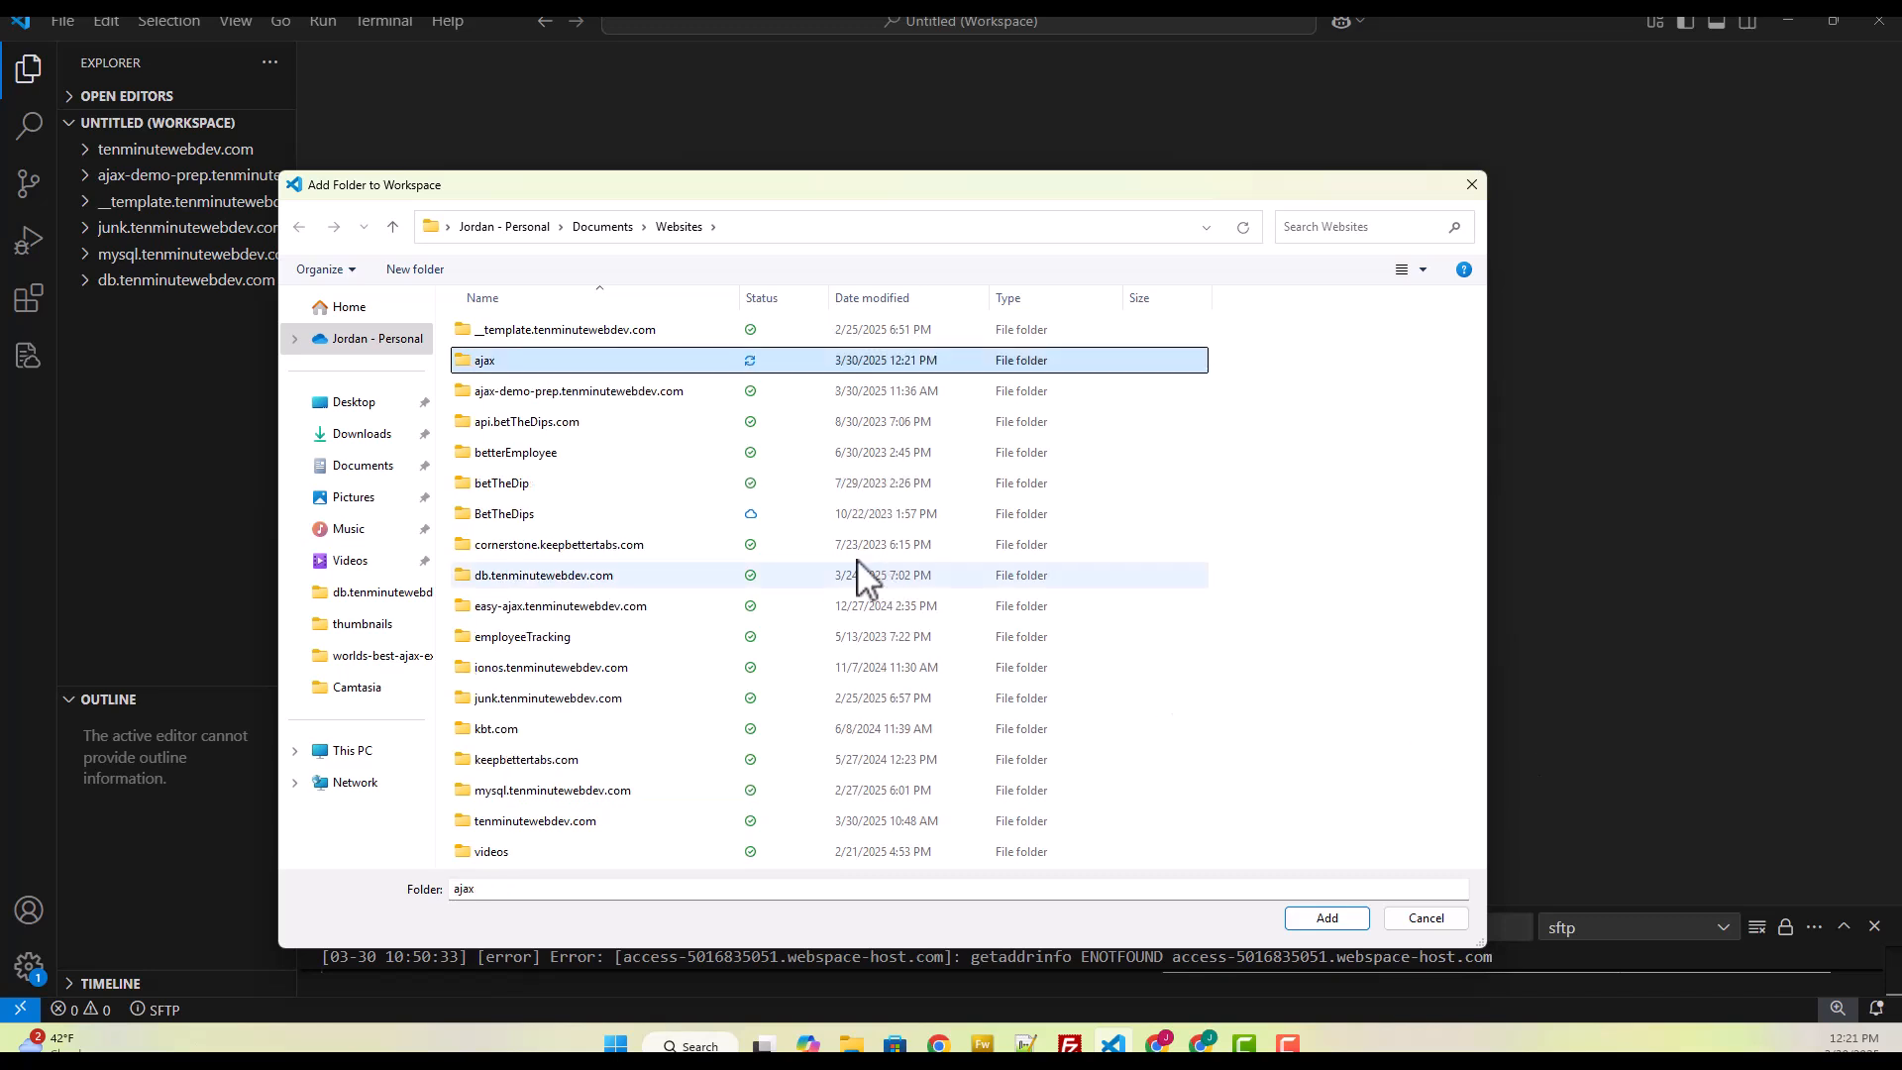
Step: Add the new "ajax" folder to the workspace and trust the authors of its files
{"action": "double_click", "coordinate": [477, 363]}
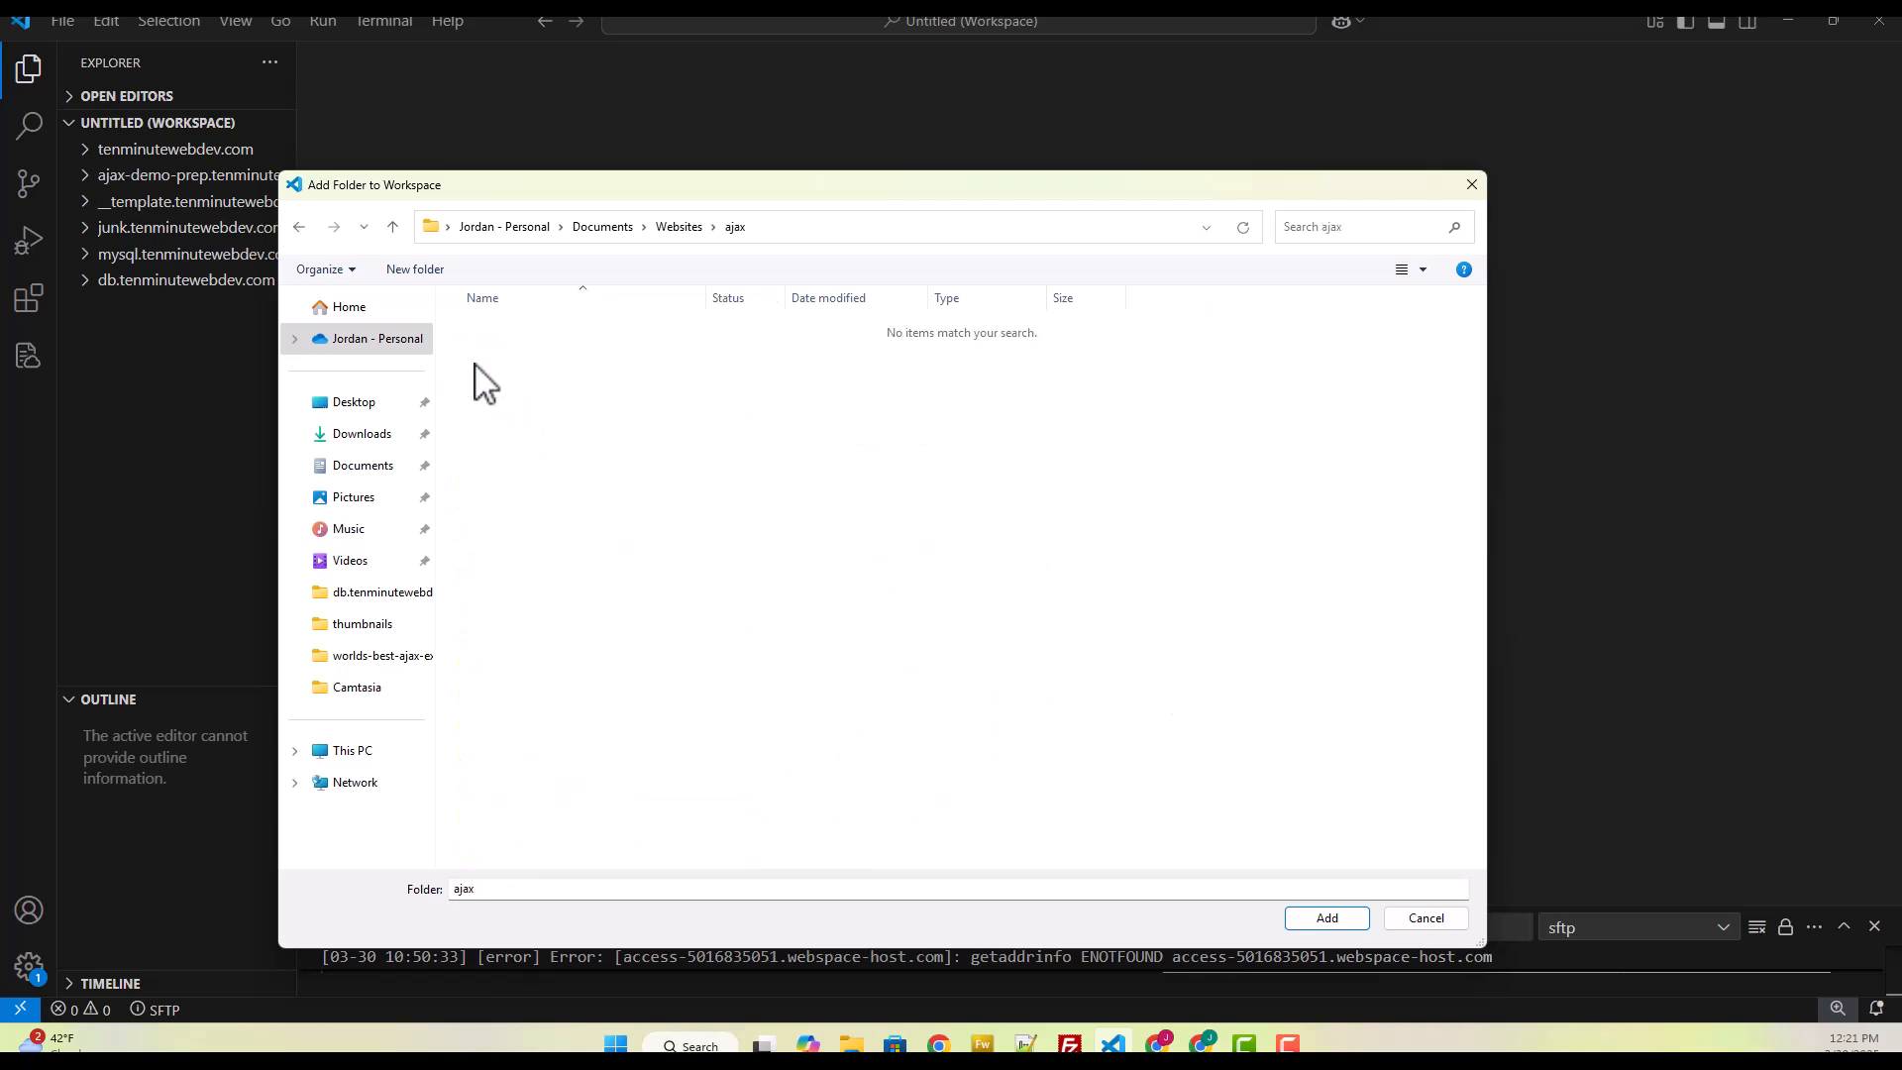
{"action": "left_click", "coordinate": [1328, 917]}
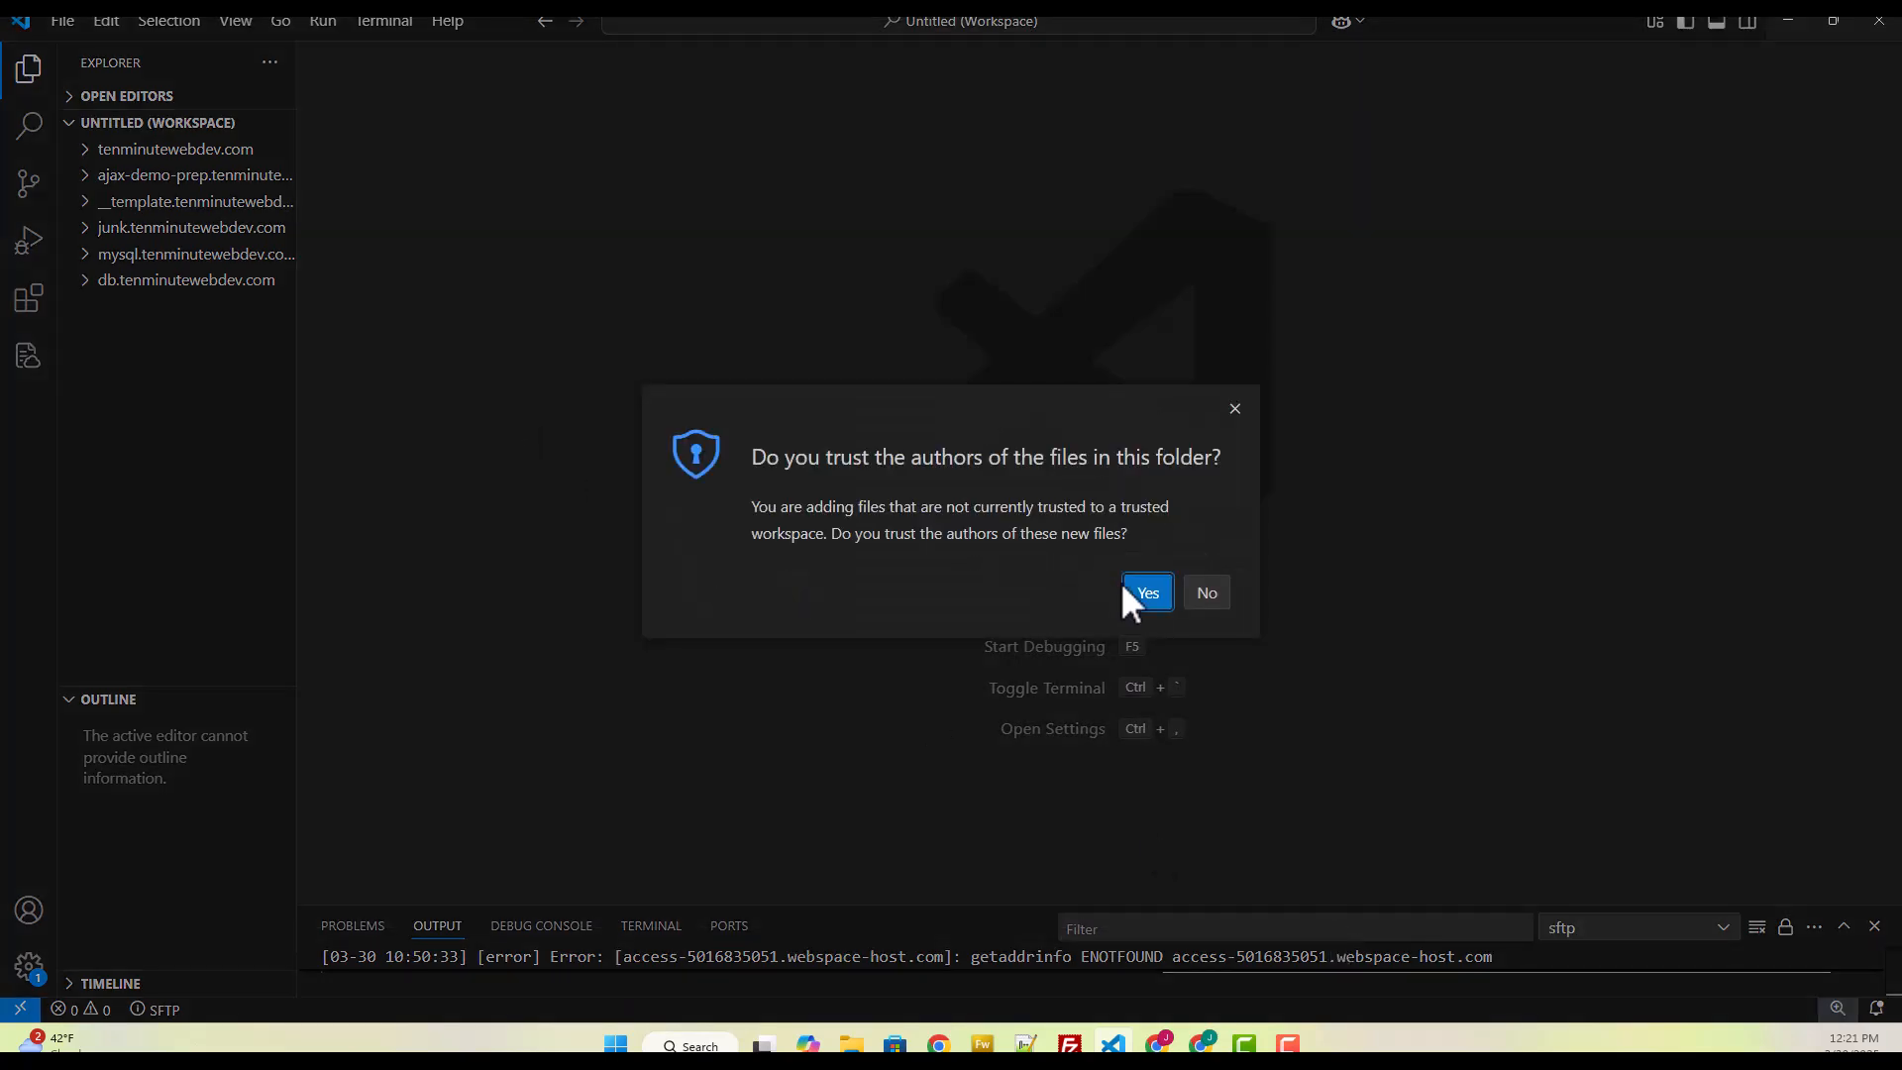
{"action": "left_click", "coordinate": [1139, 593]}
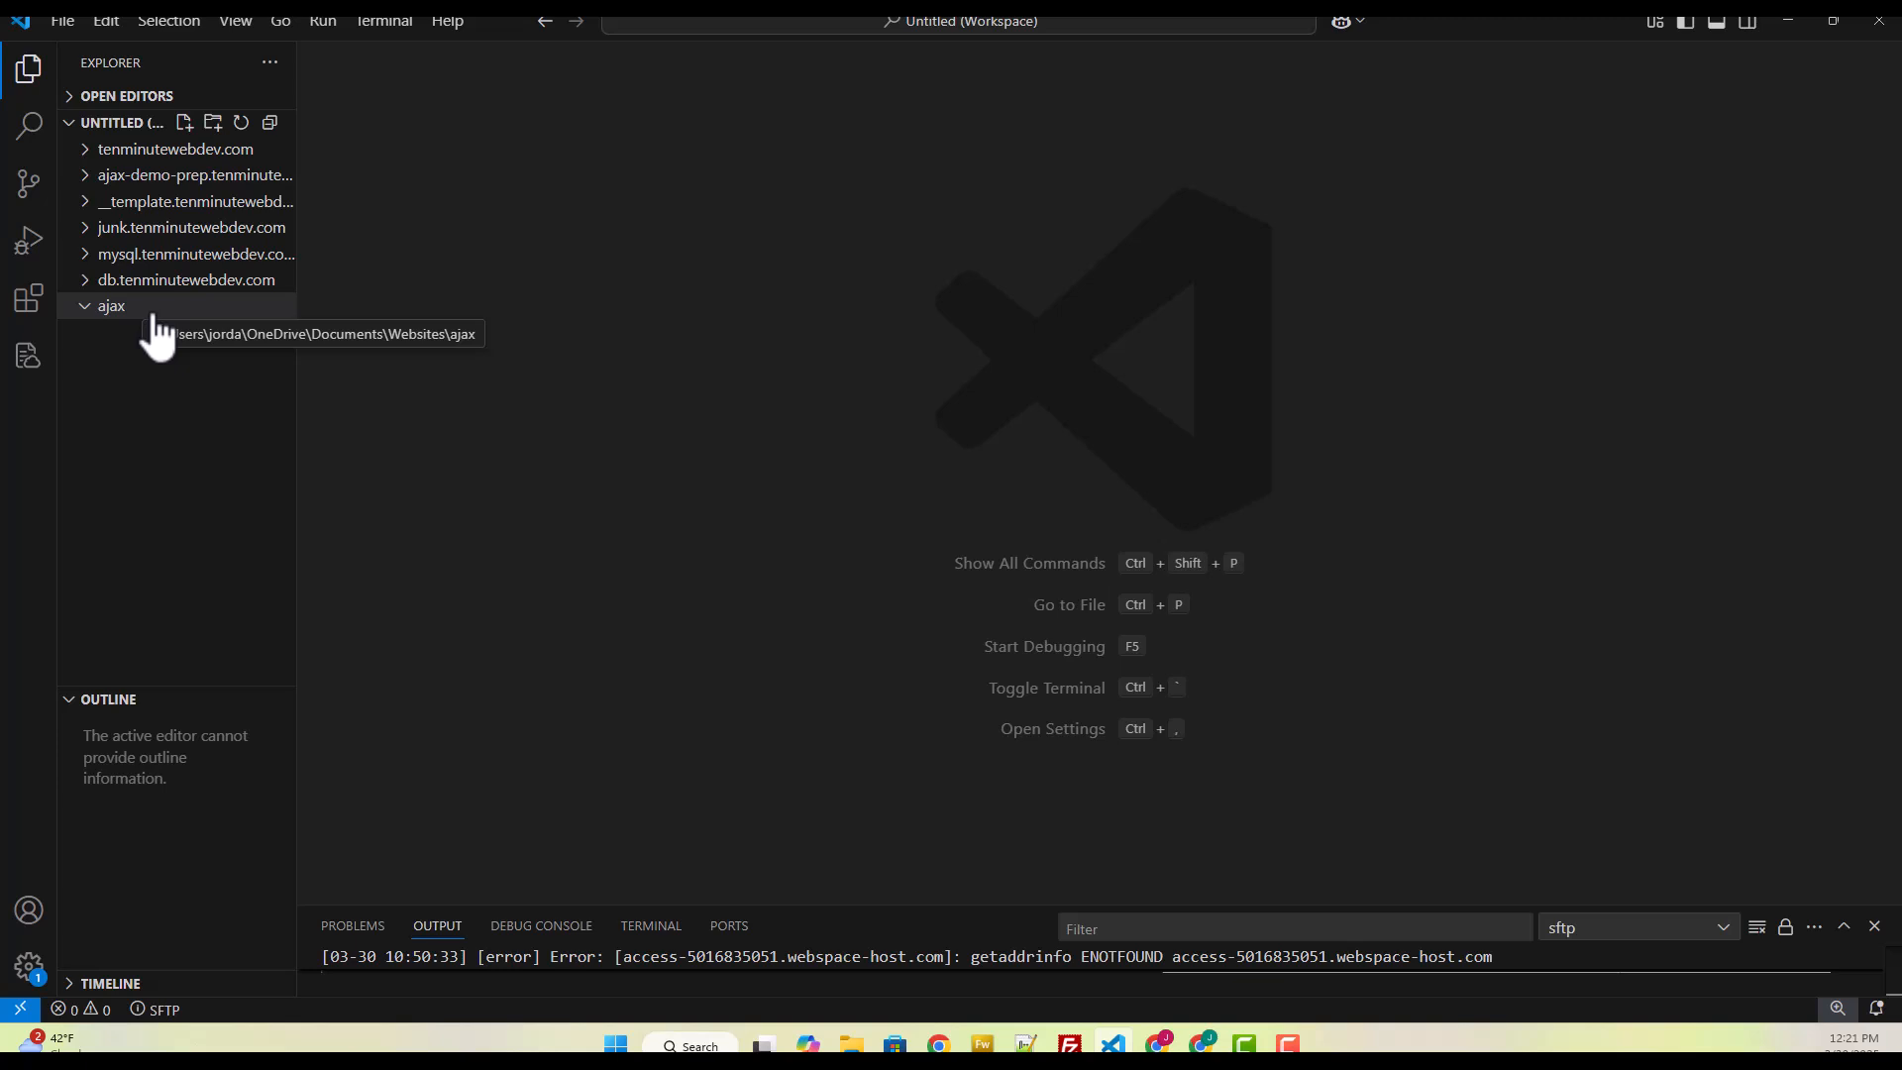
Step: Open sftp.json in the template project's .vscode folder and highlight its full JSON configuration for review
{"action": "left_click", "coordinate": [85, 201]}
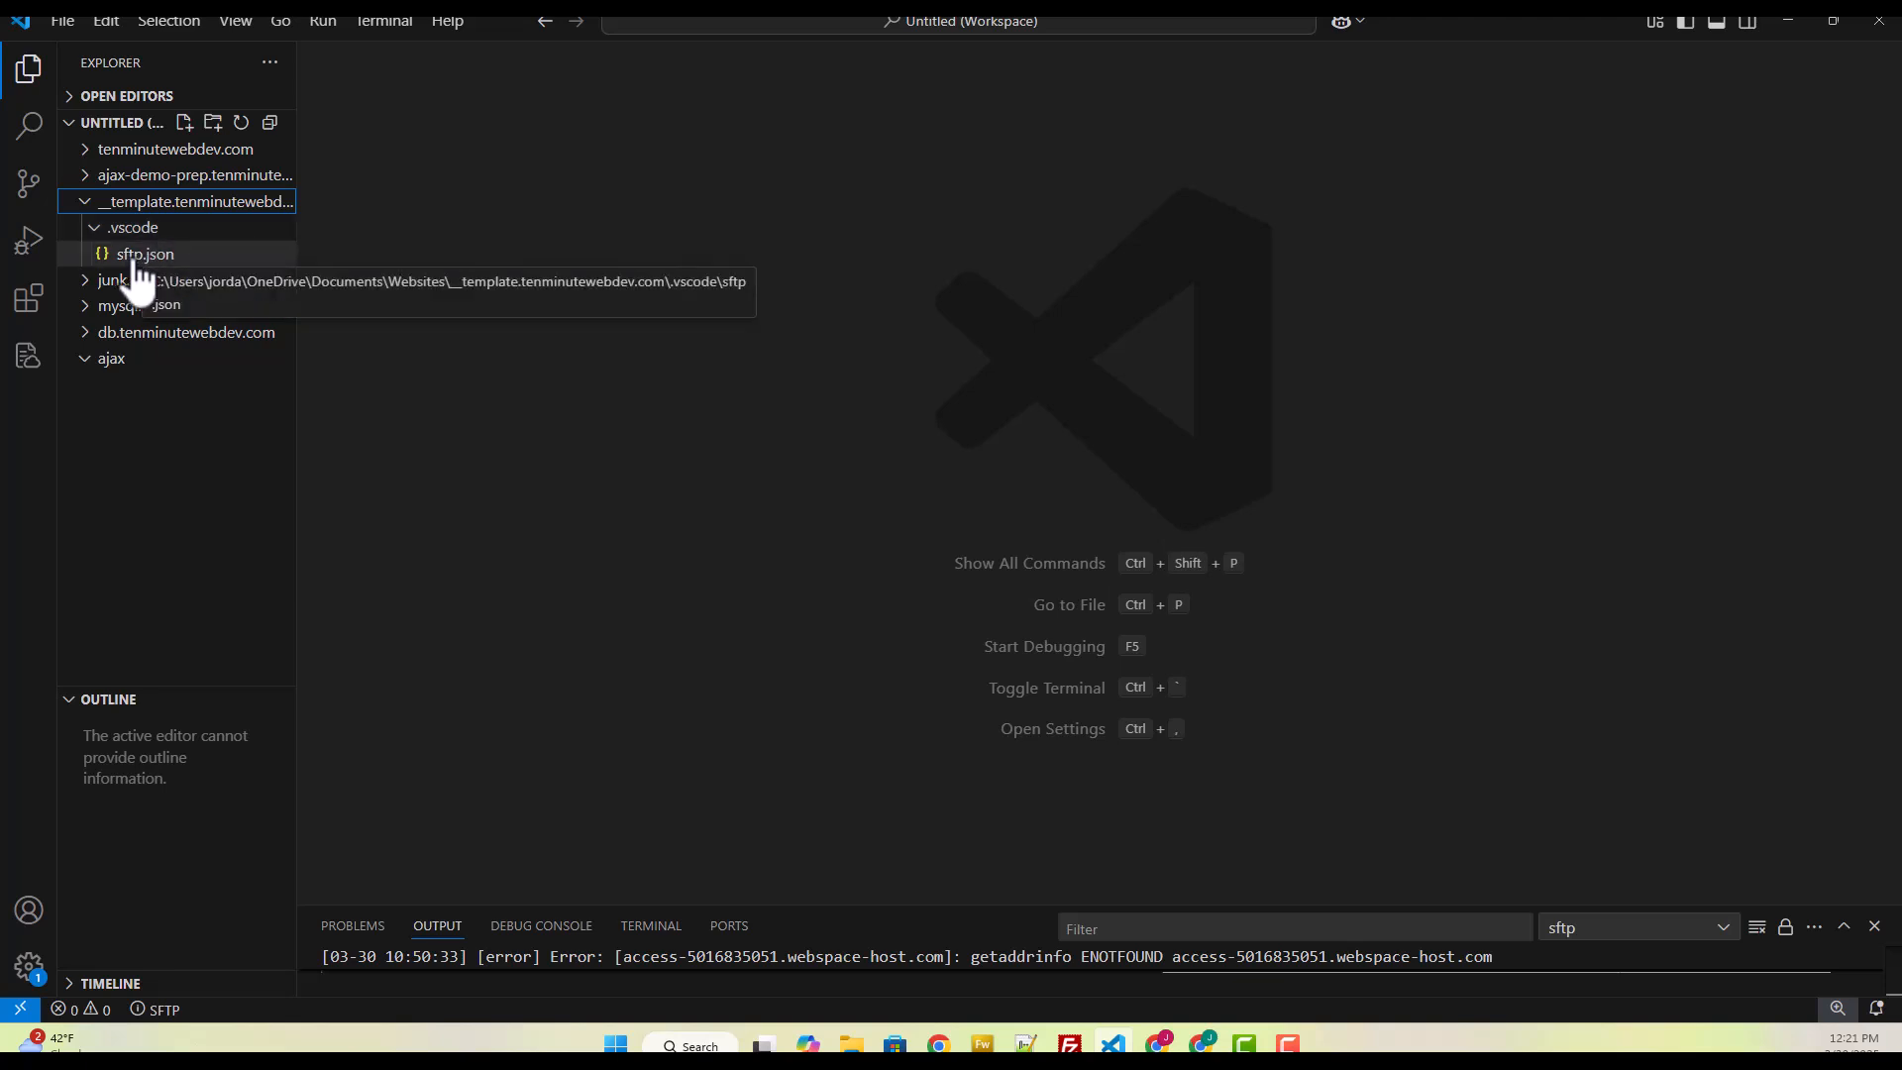
{"action": "left_click", "coordinate": [149, 256]}
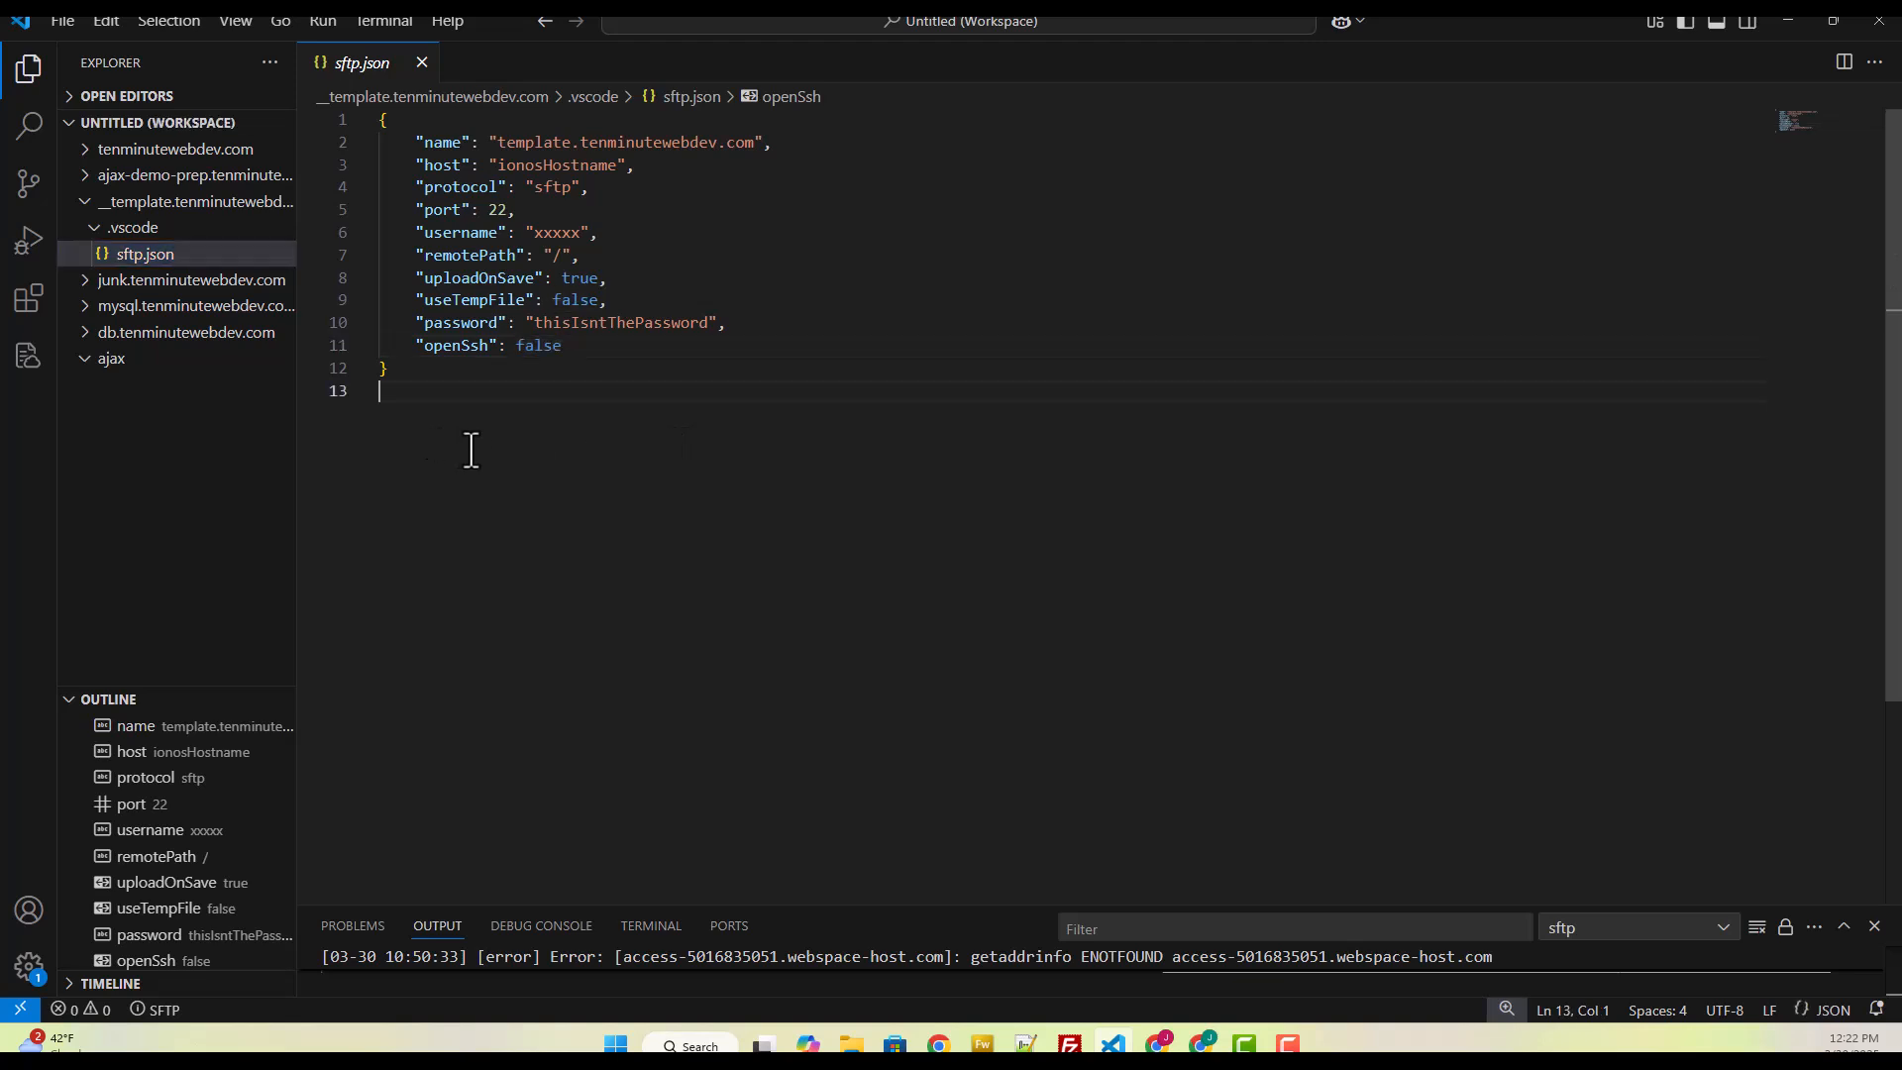
{"action": "left_click_drag", "start_coordinate": [467, 446], "coordinate": [381, 116]}
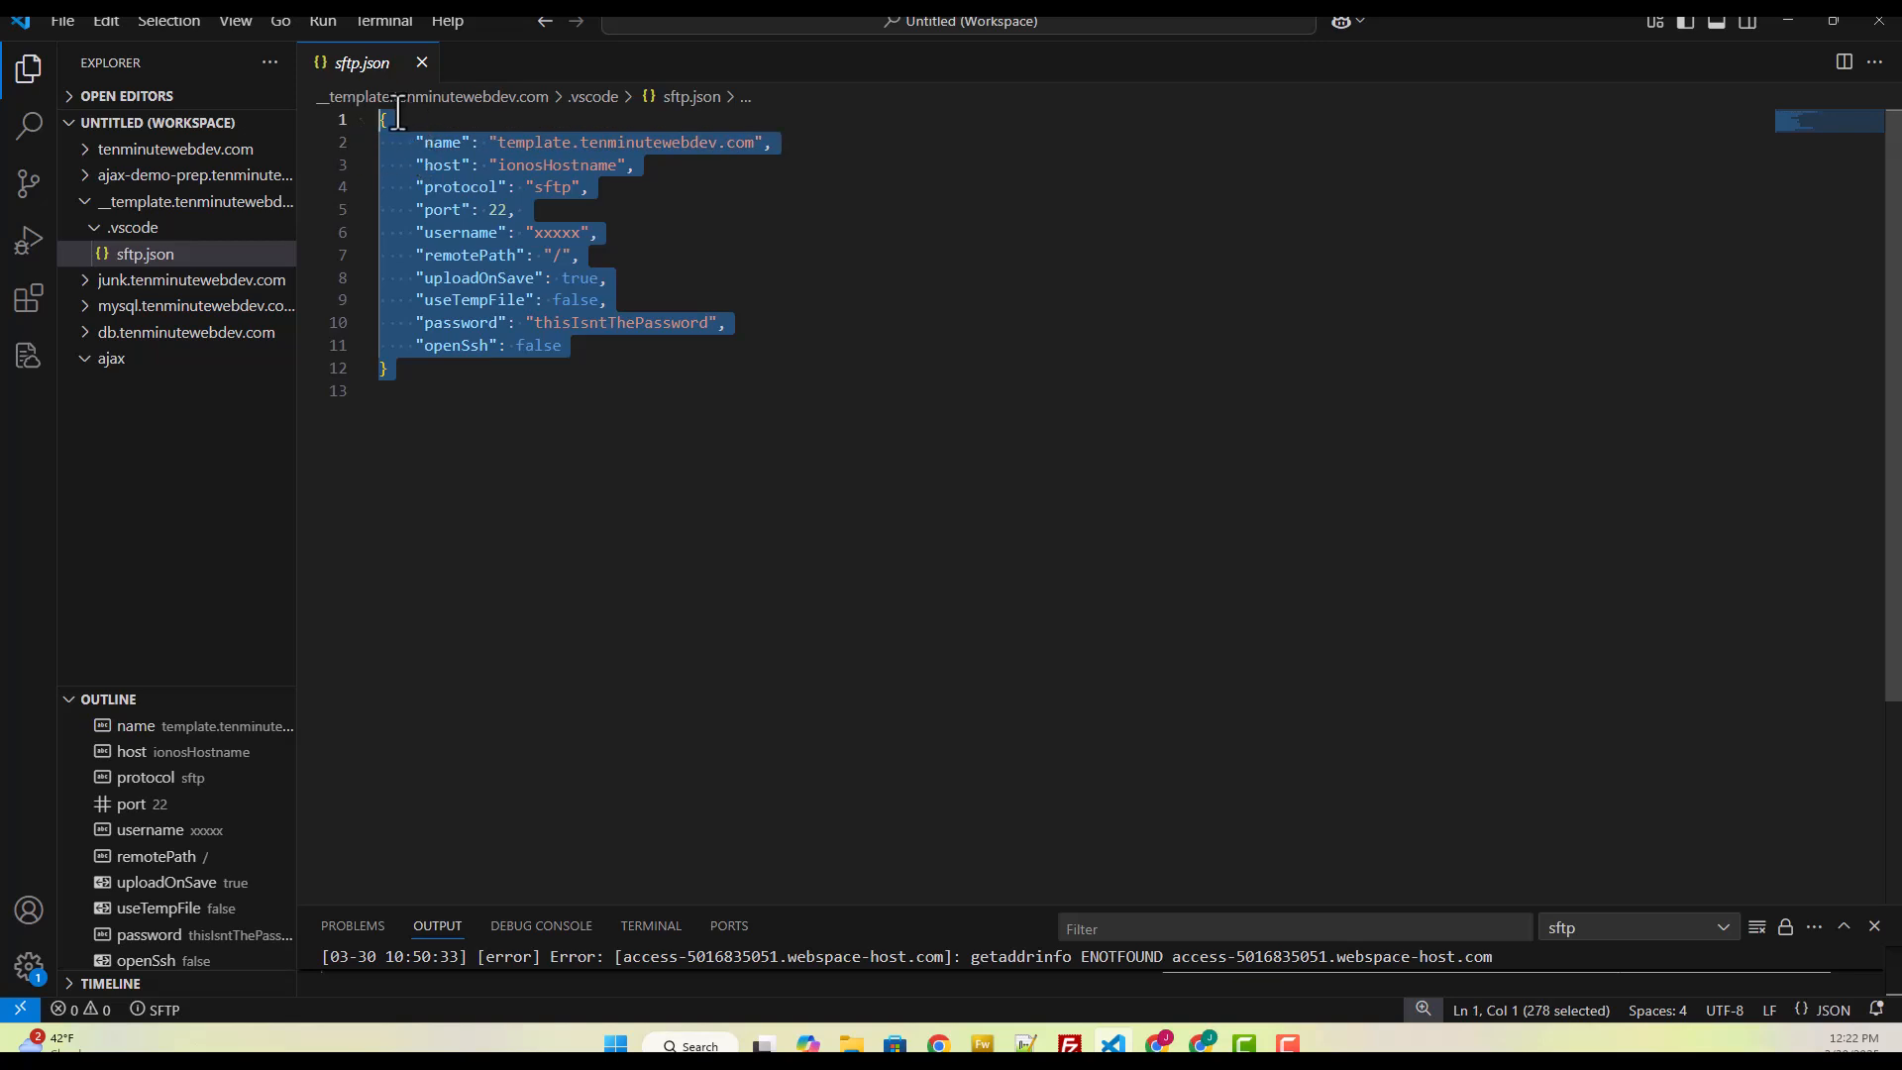
Step: Copy the template project's .vscode folder into the ajax folder
{"action": "right_click", "coordinate": [136, 231]}
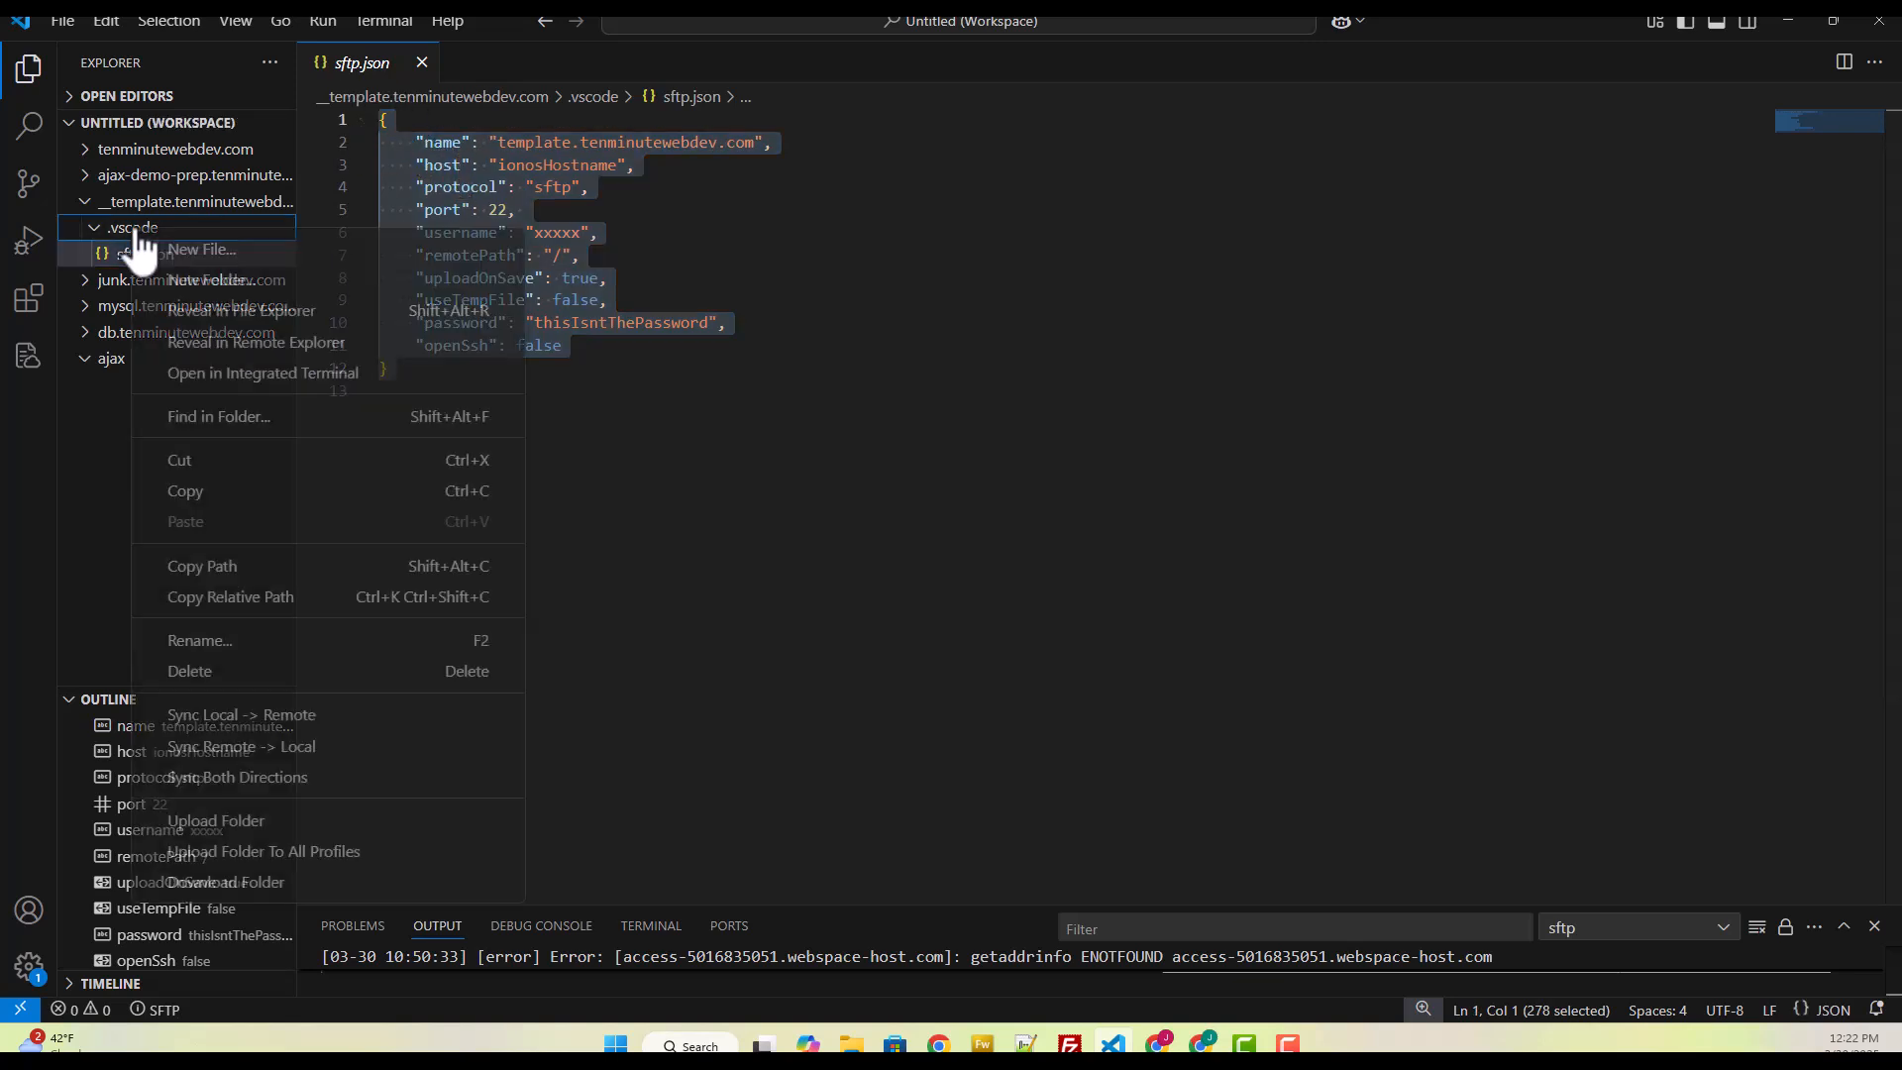
{"action": "left_click", "coordinate": [223, 492]}
{"action": "left_click", "coordinate": [117, 377]}
{"action": "right_click", "coordinate": [114, 381]}
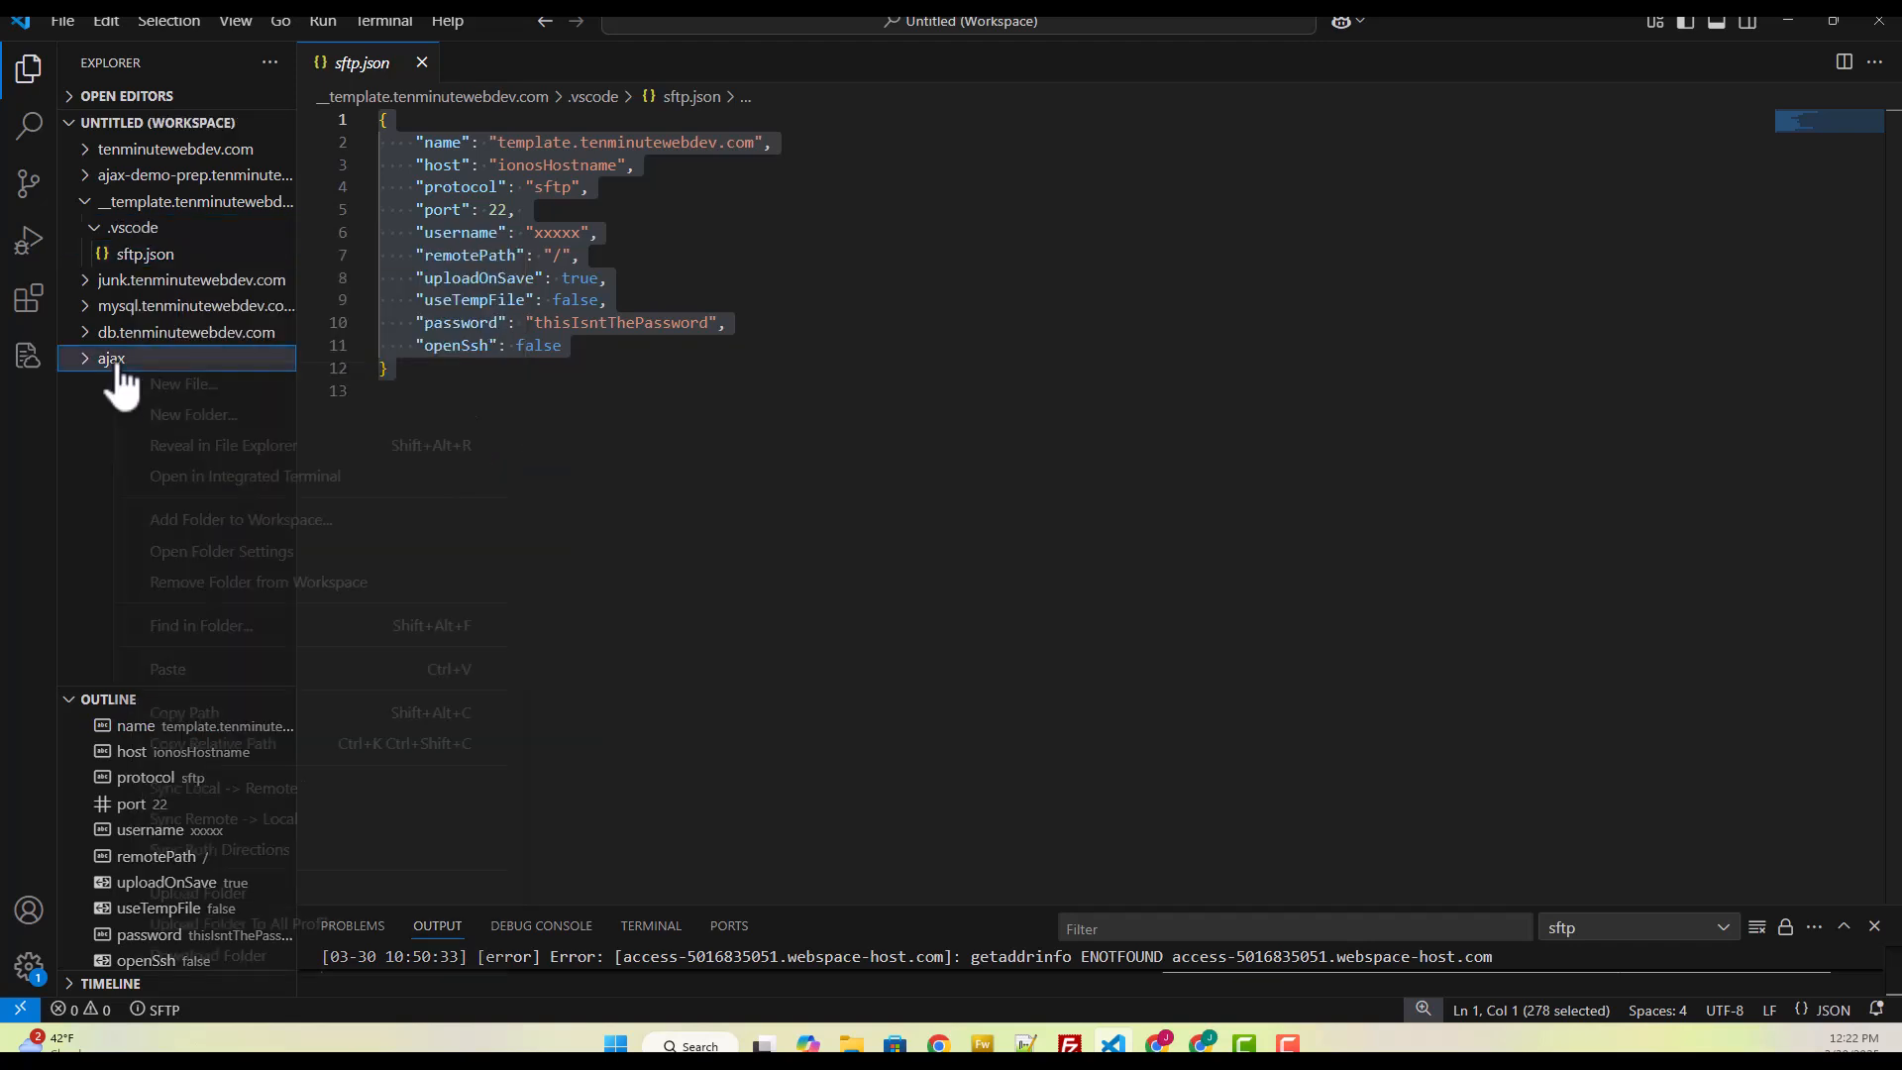
{"action": "left_click", "coordinate": [206, 670]}
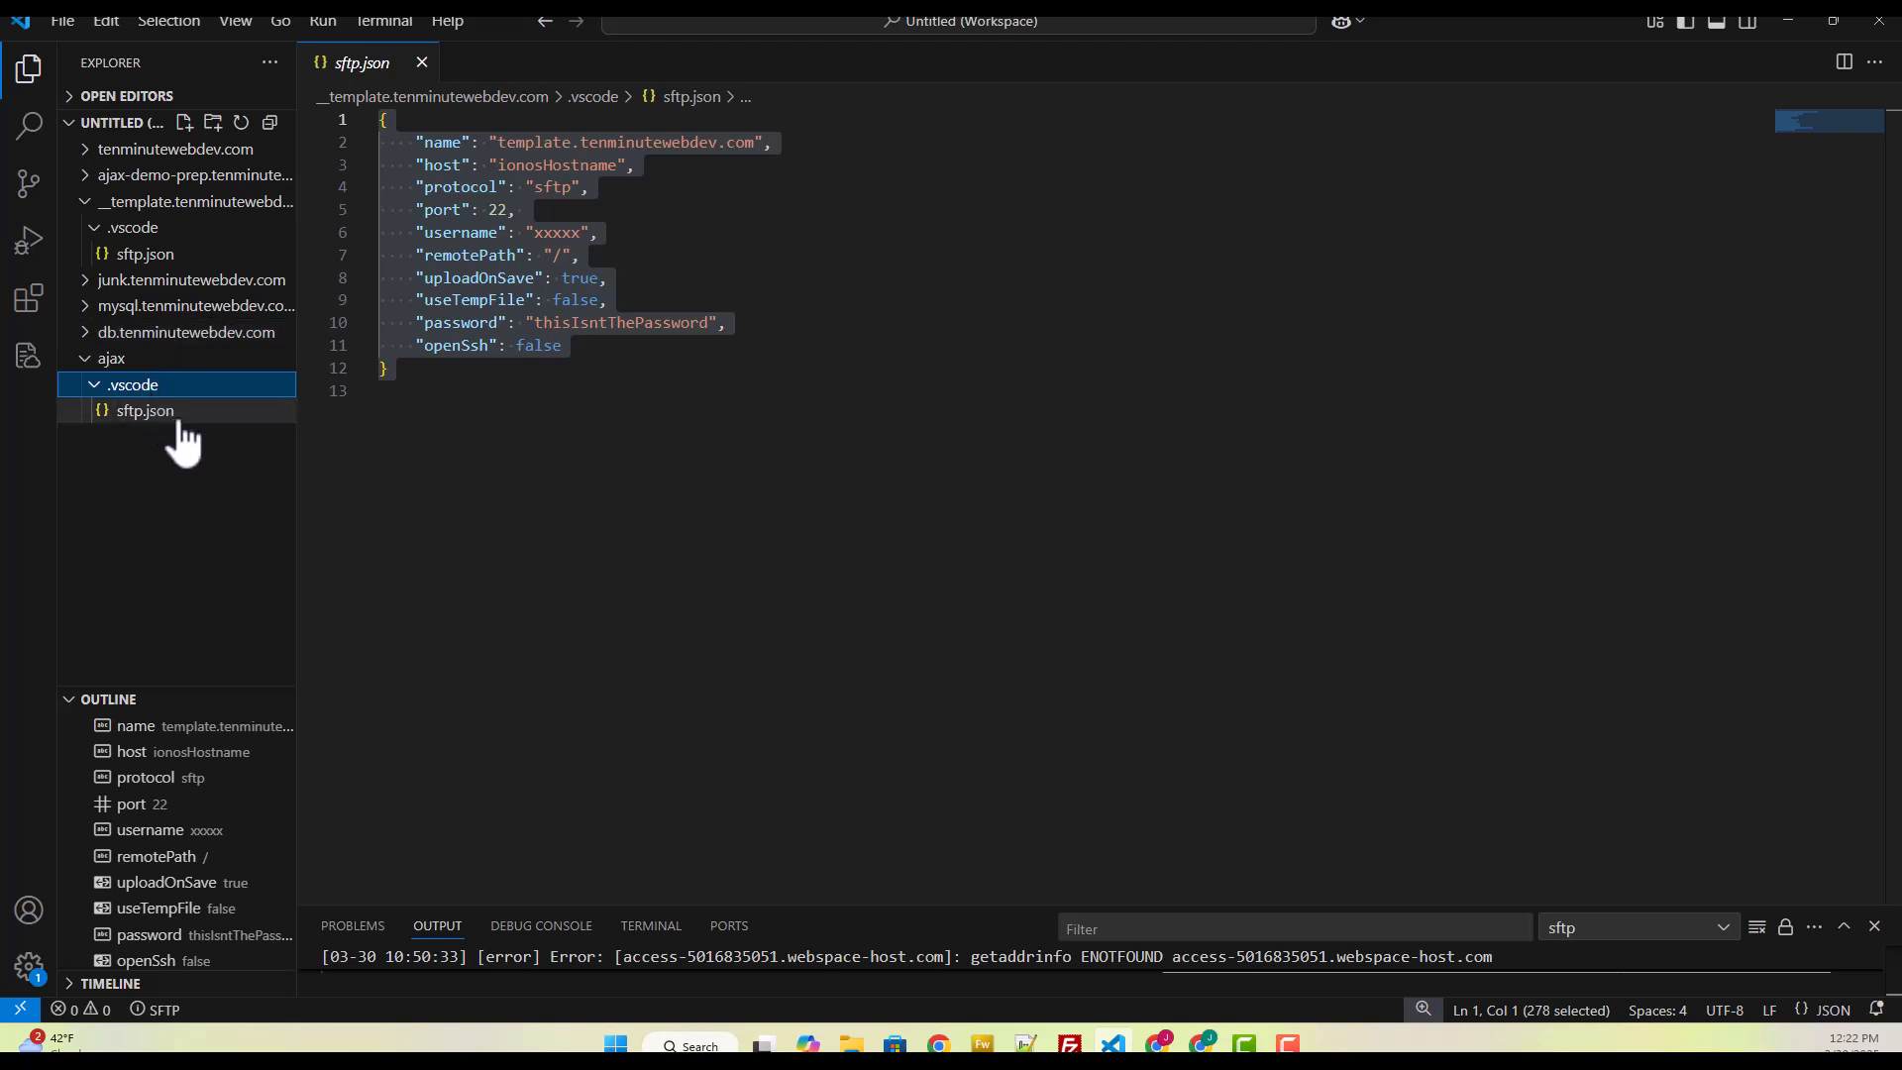
Step: Close the template's sftp.json, collapse the template folder and open the ajax folder's sftp.json for editing
{"action": "left_click", "coordinate": [422, 62]}
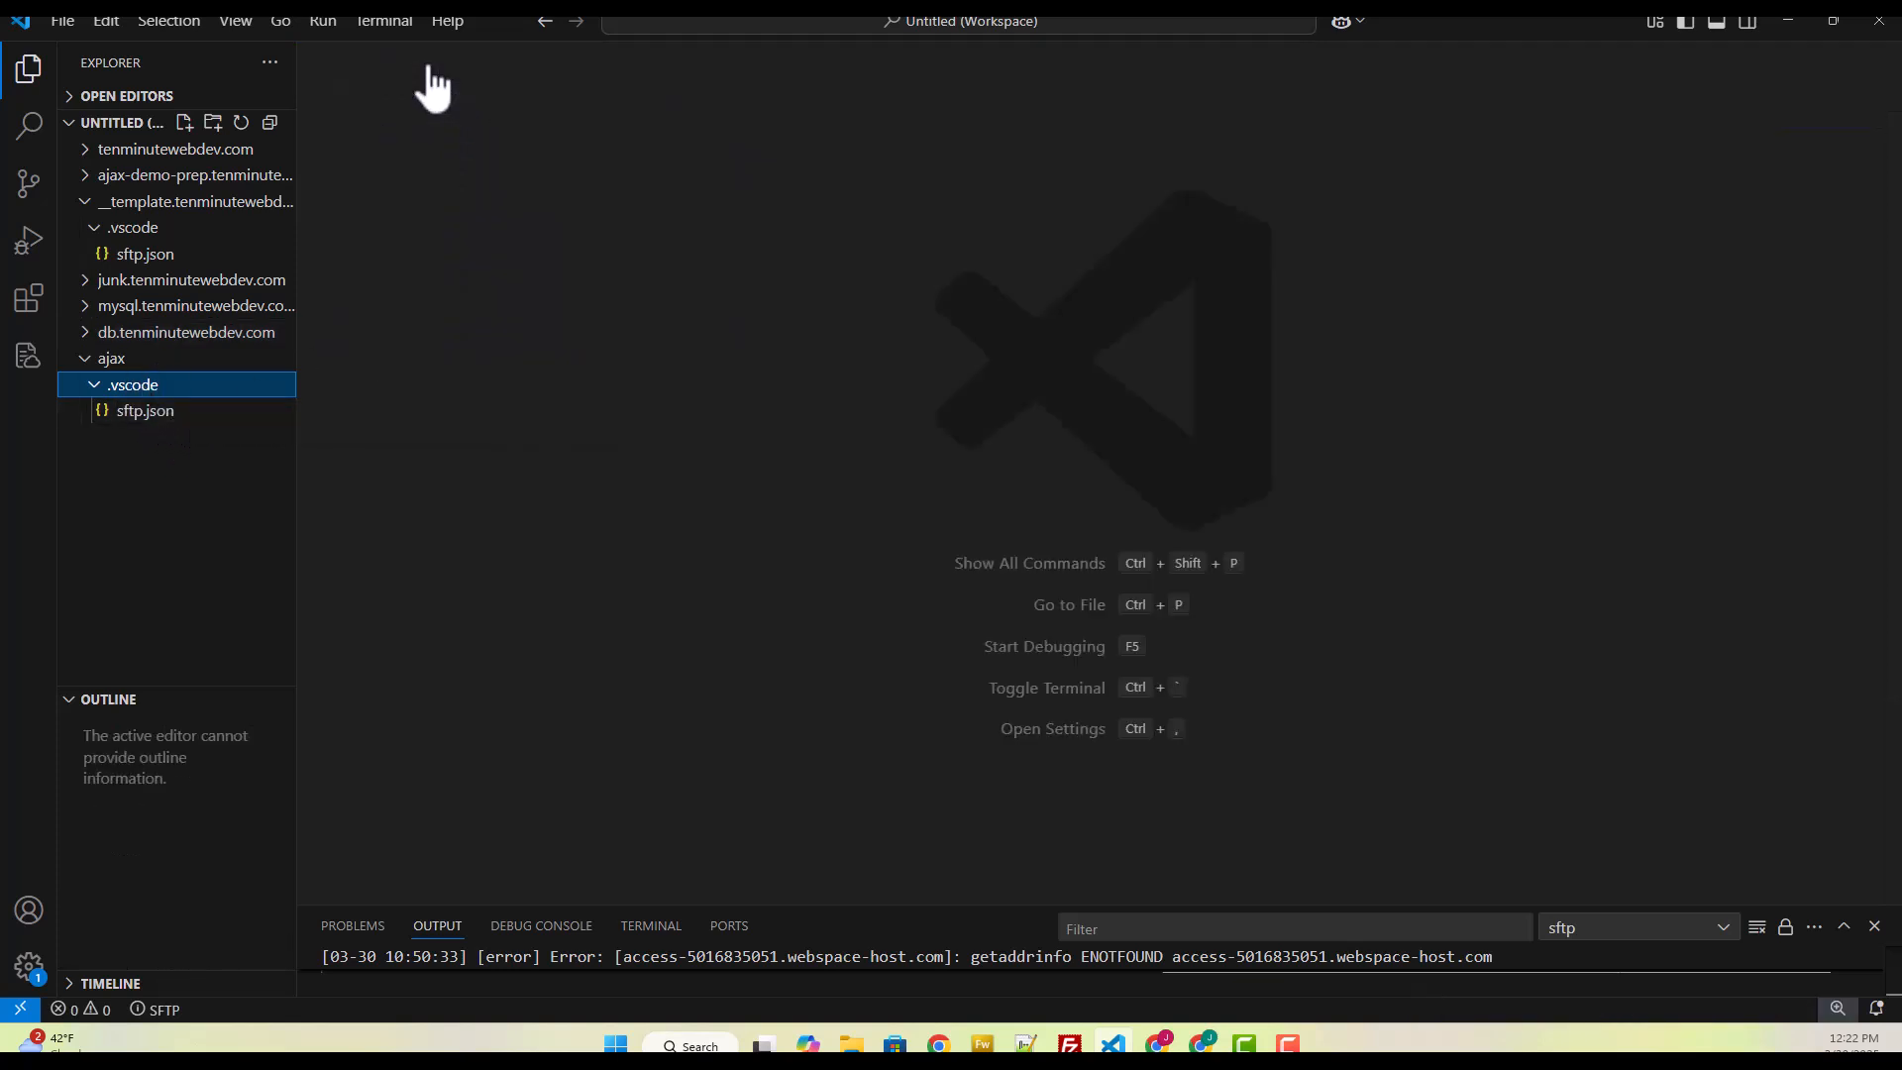
{"action": "left_click", "coordinate": [102, 228]}
{"action": "left_click", "coordinate": [91, 203]}
{"action": "left_click", "coordinate": [138, 359]}
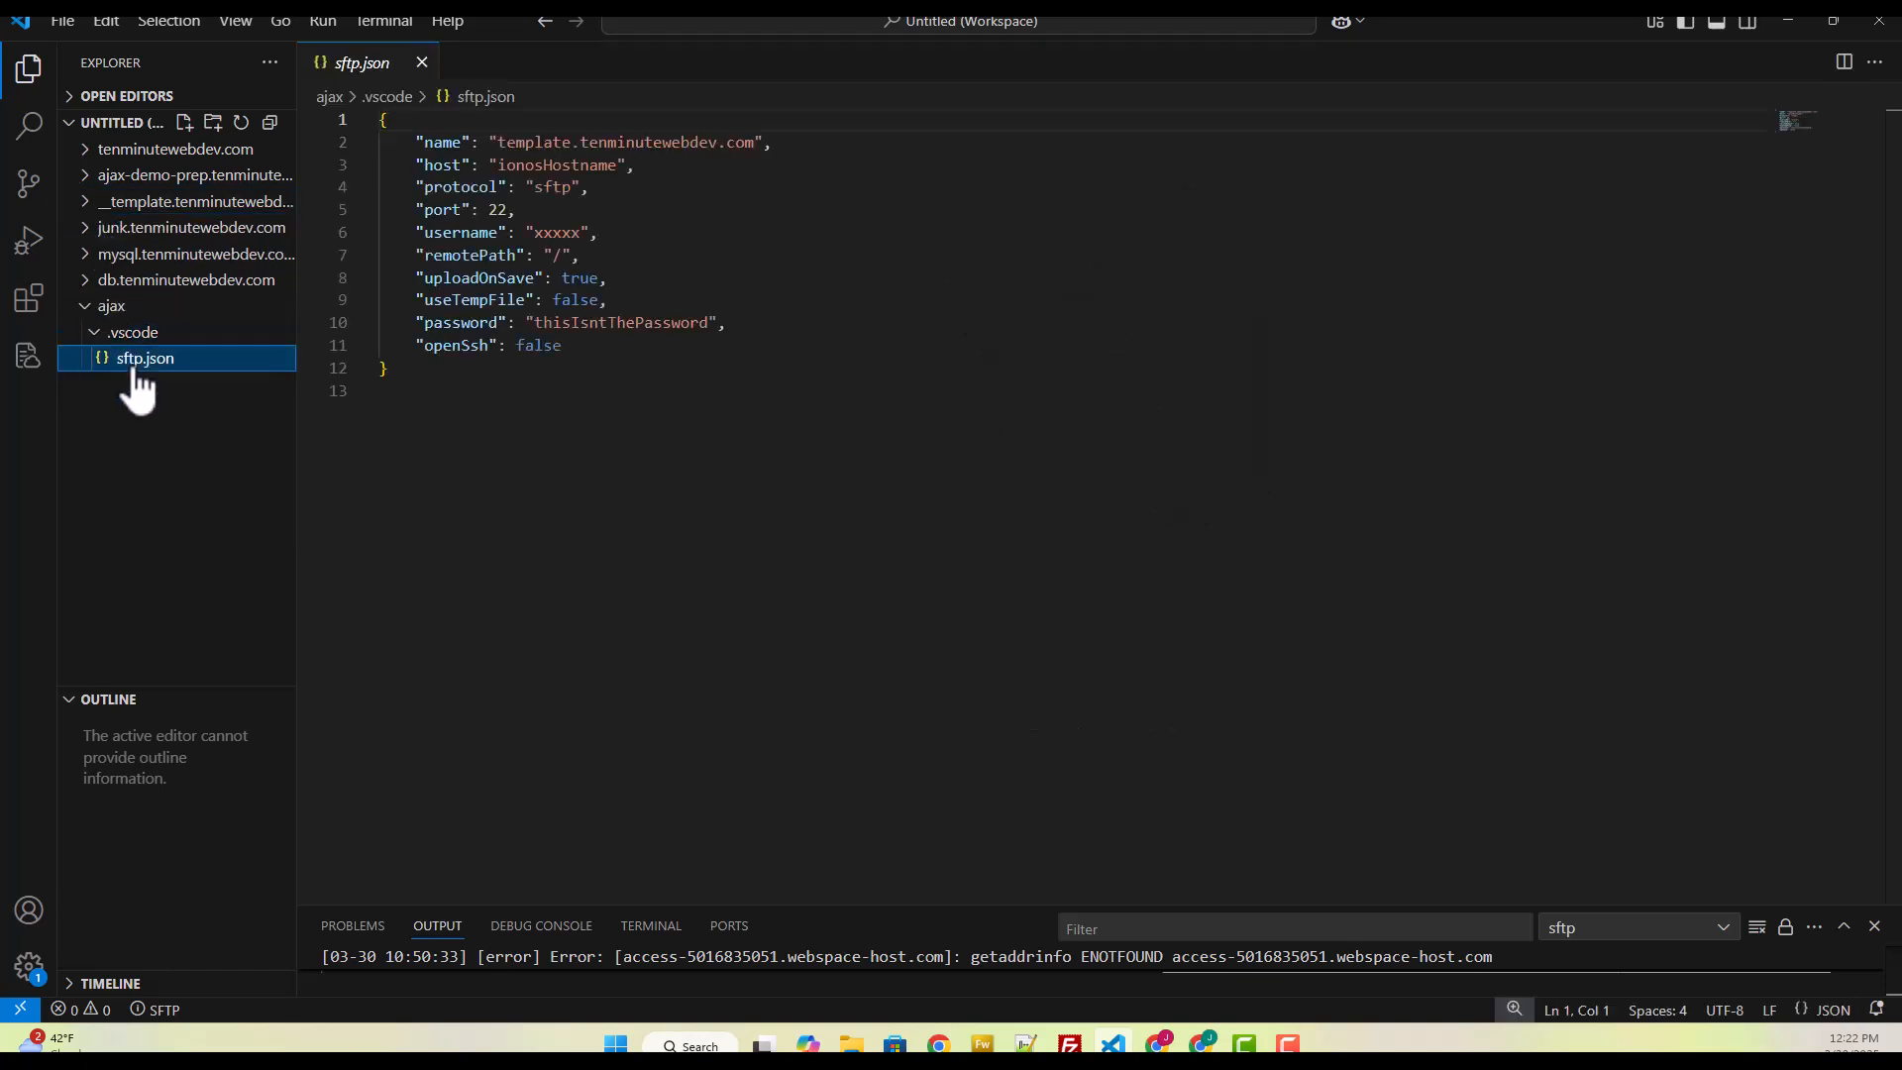
{"action": "left_click", "coordinate": [630, 235]}
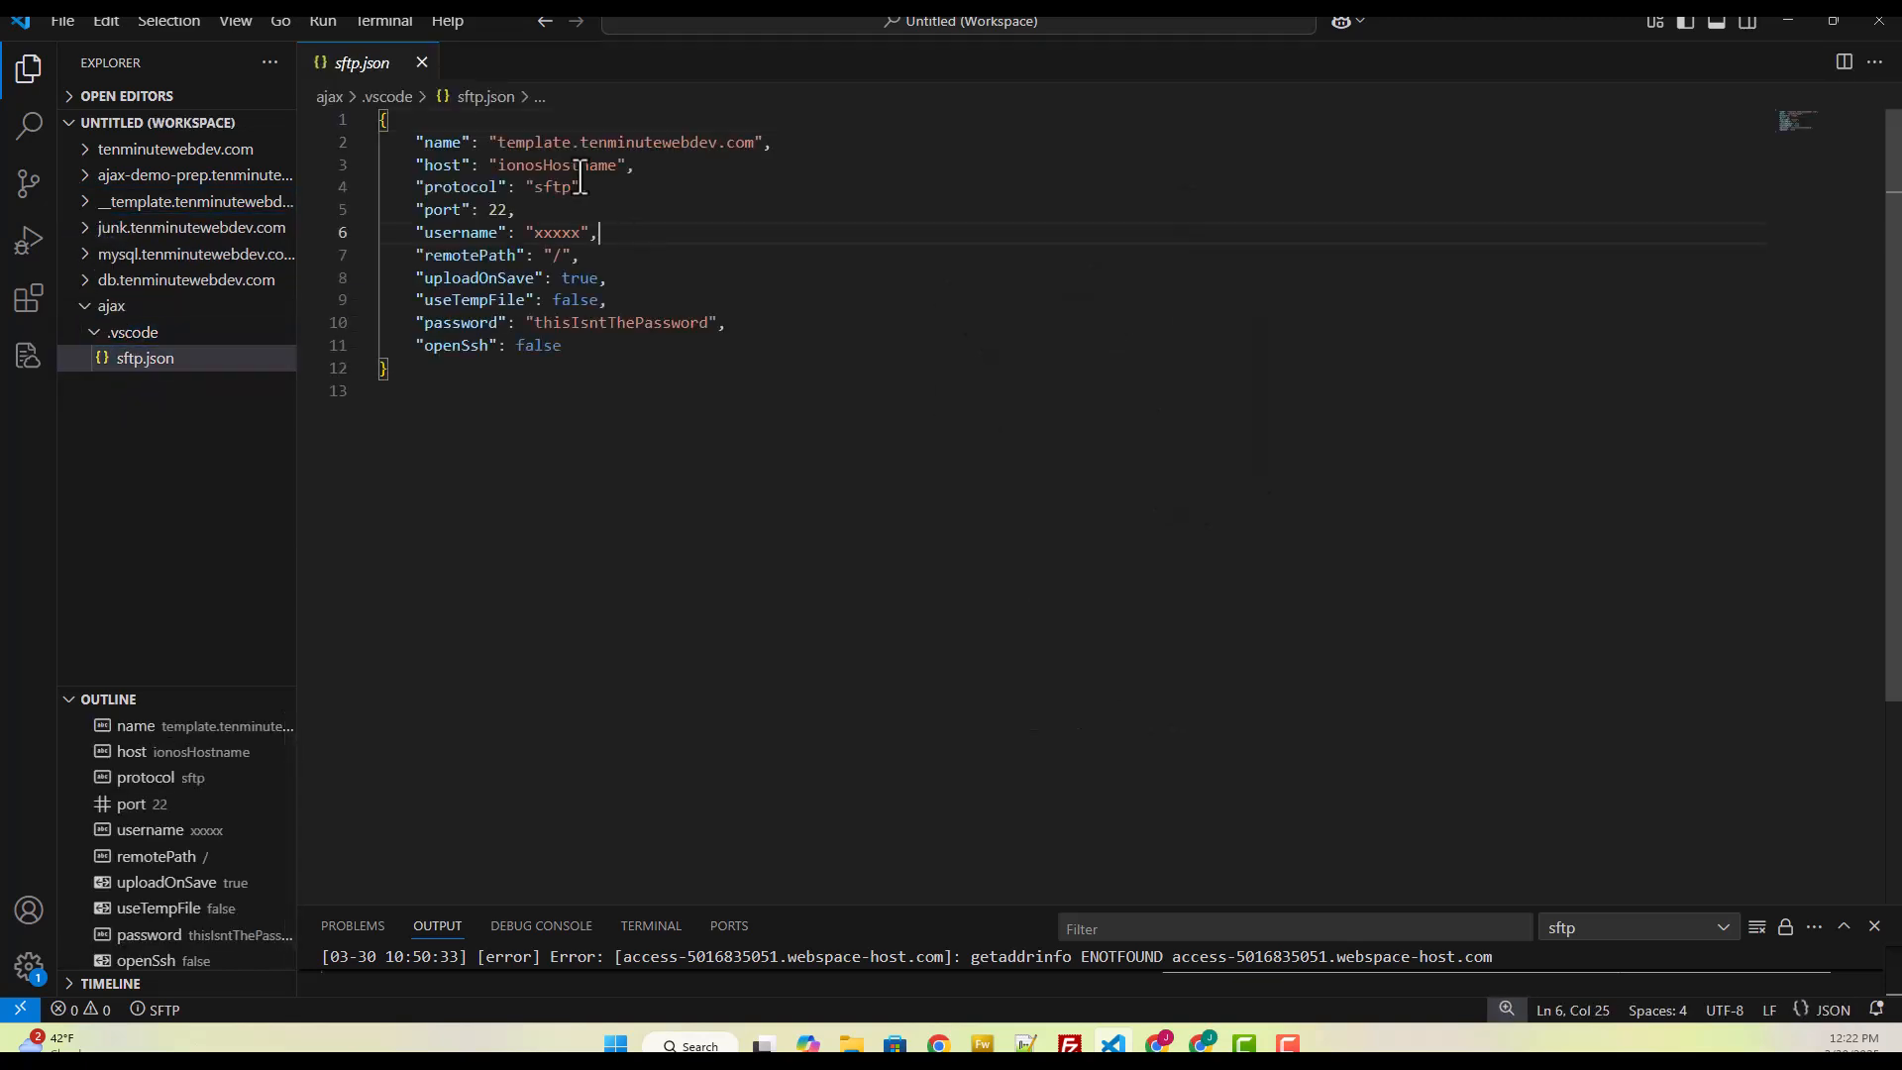
Step: Set the name in sftp.json to ajax.tenminutewebdev.com and replace the host placeholder with the copied webspace hostname
{"action": "double_click", "coordinate": [516, 144]}
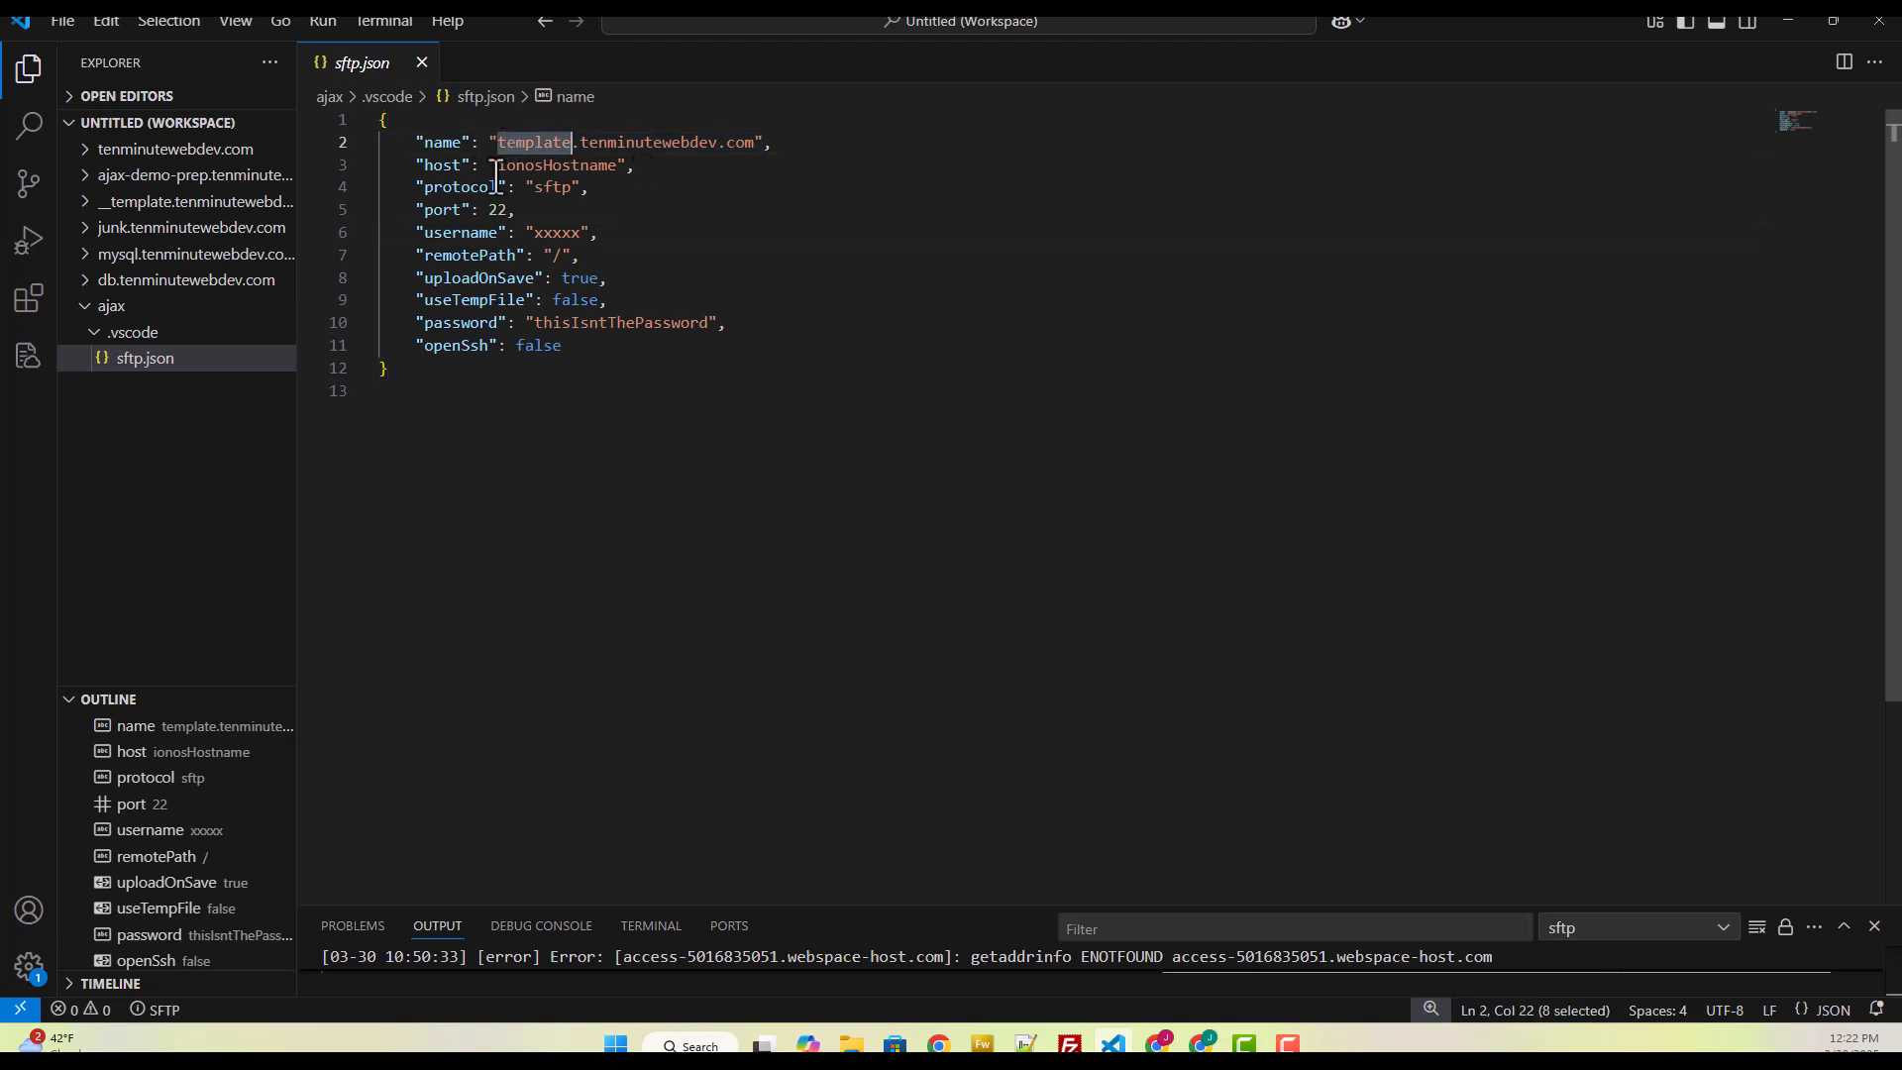
{"action": "type", "text": "ajax"}
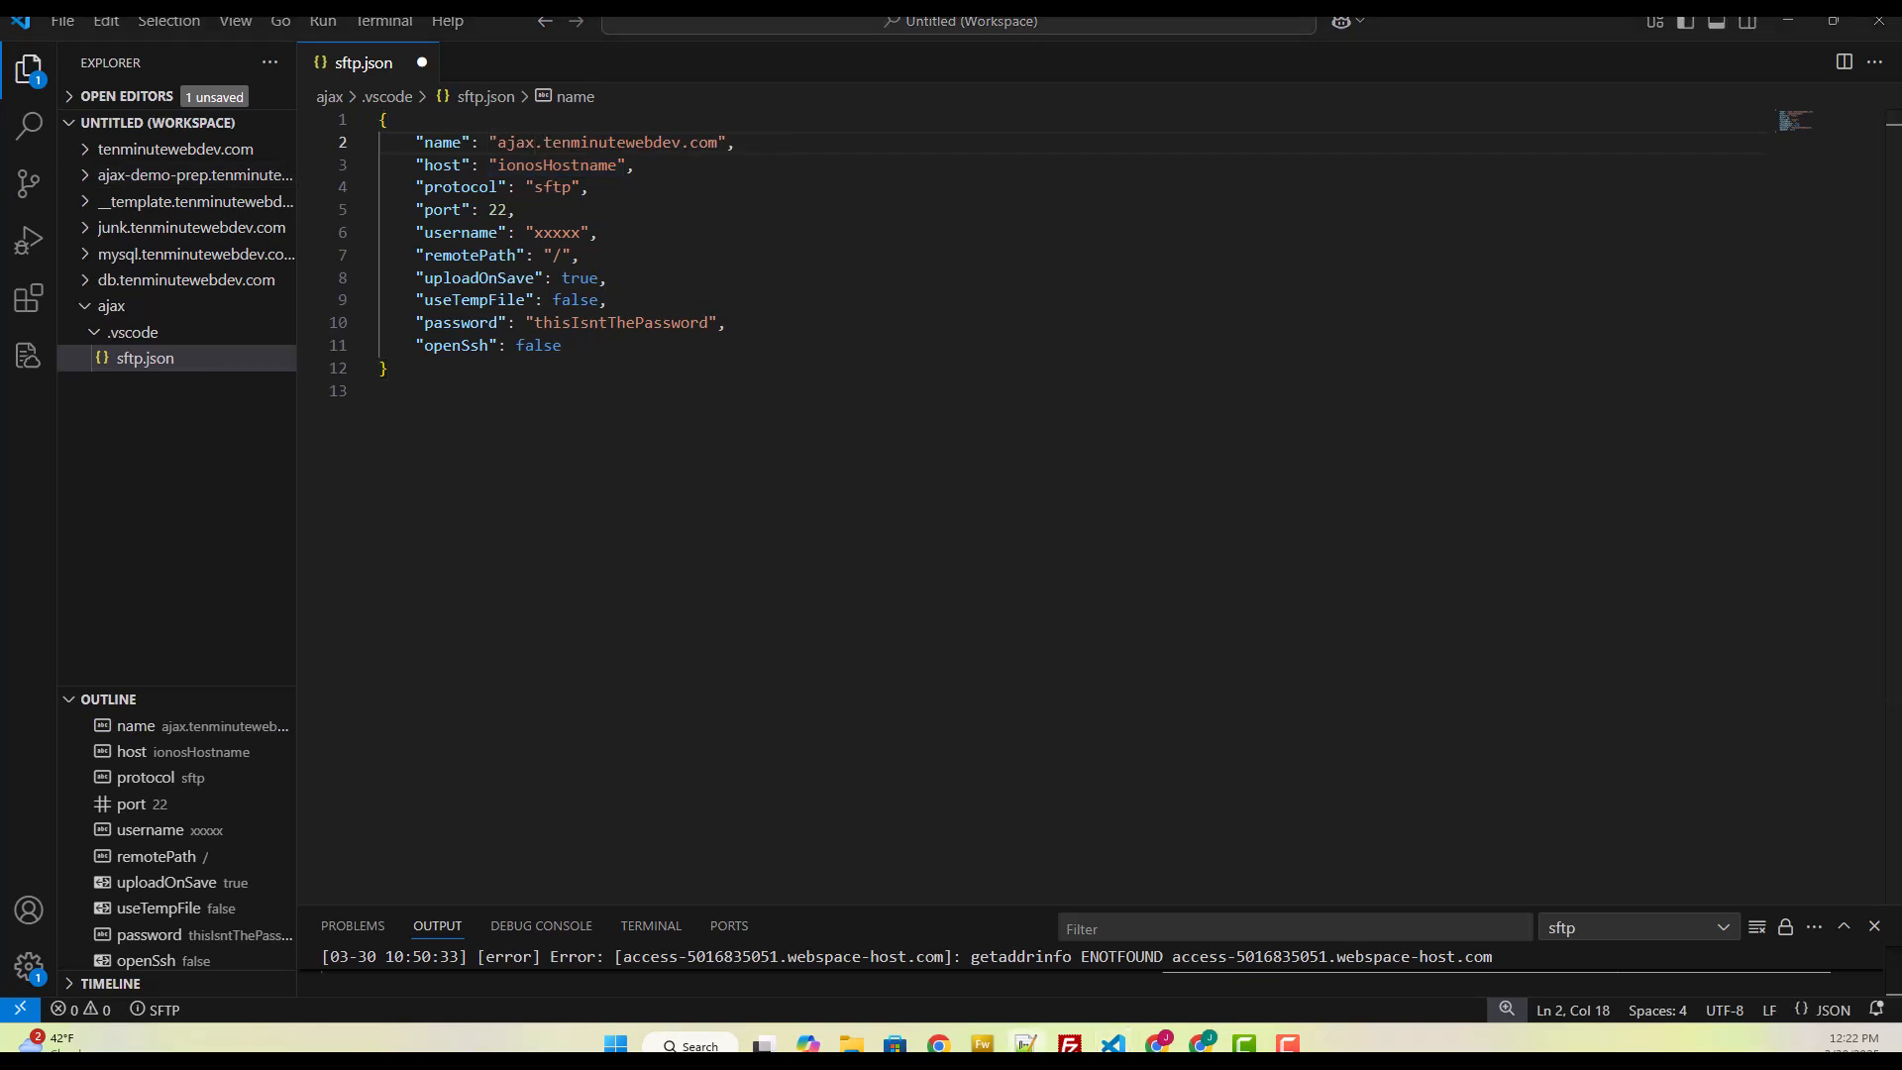
{"action": "double_click", "coordinate": [551, 168]}
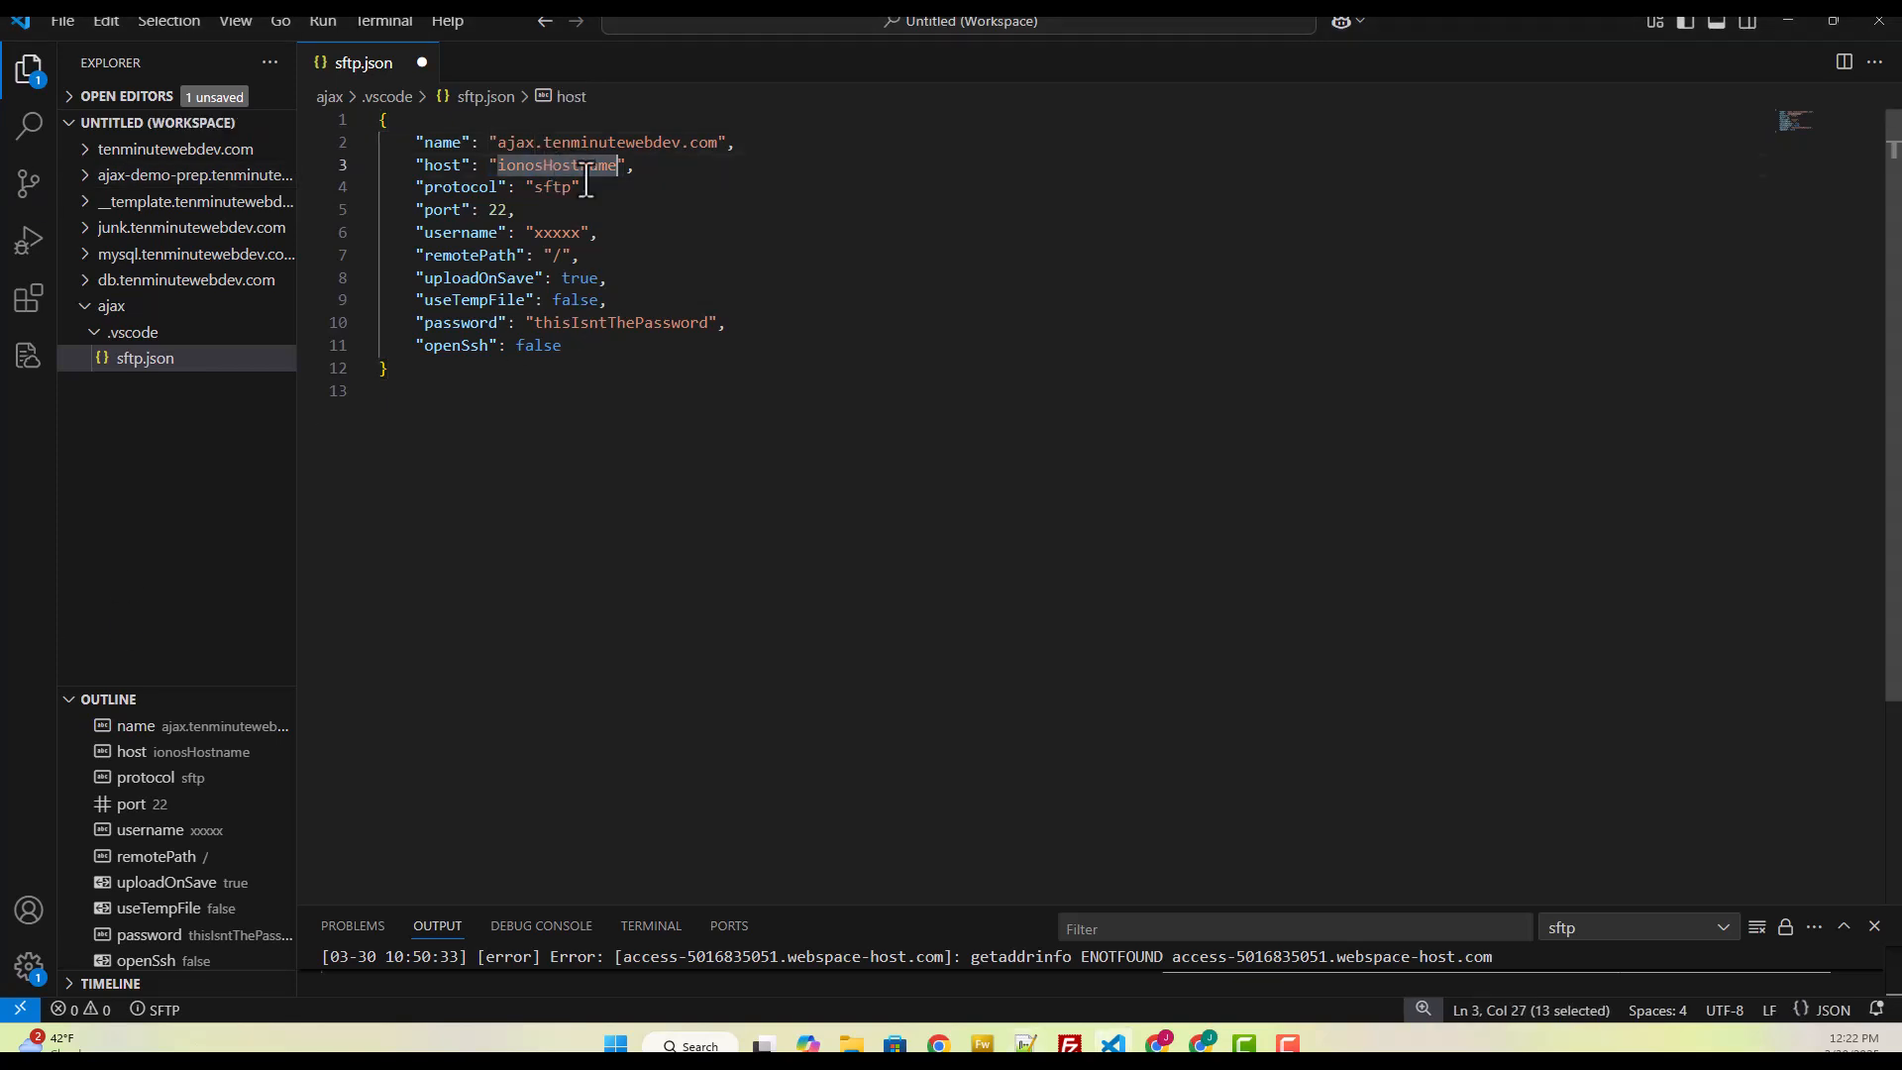
{"action": "key", "text": "ctrl+v"}
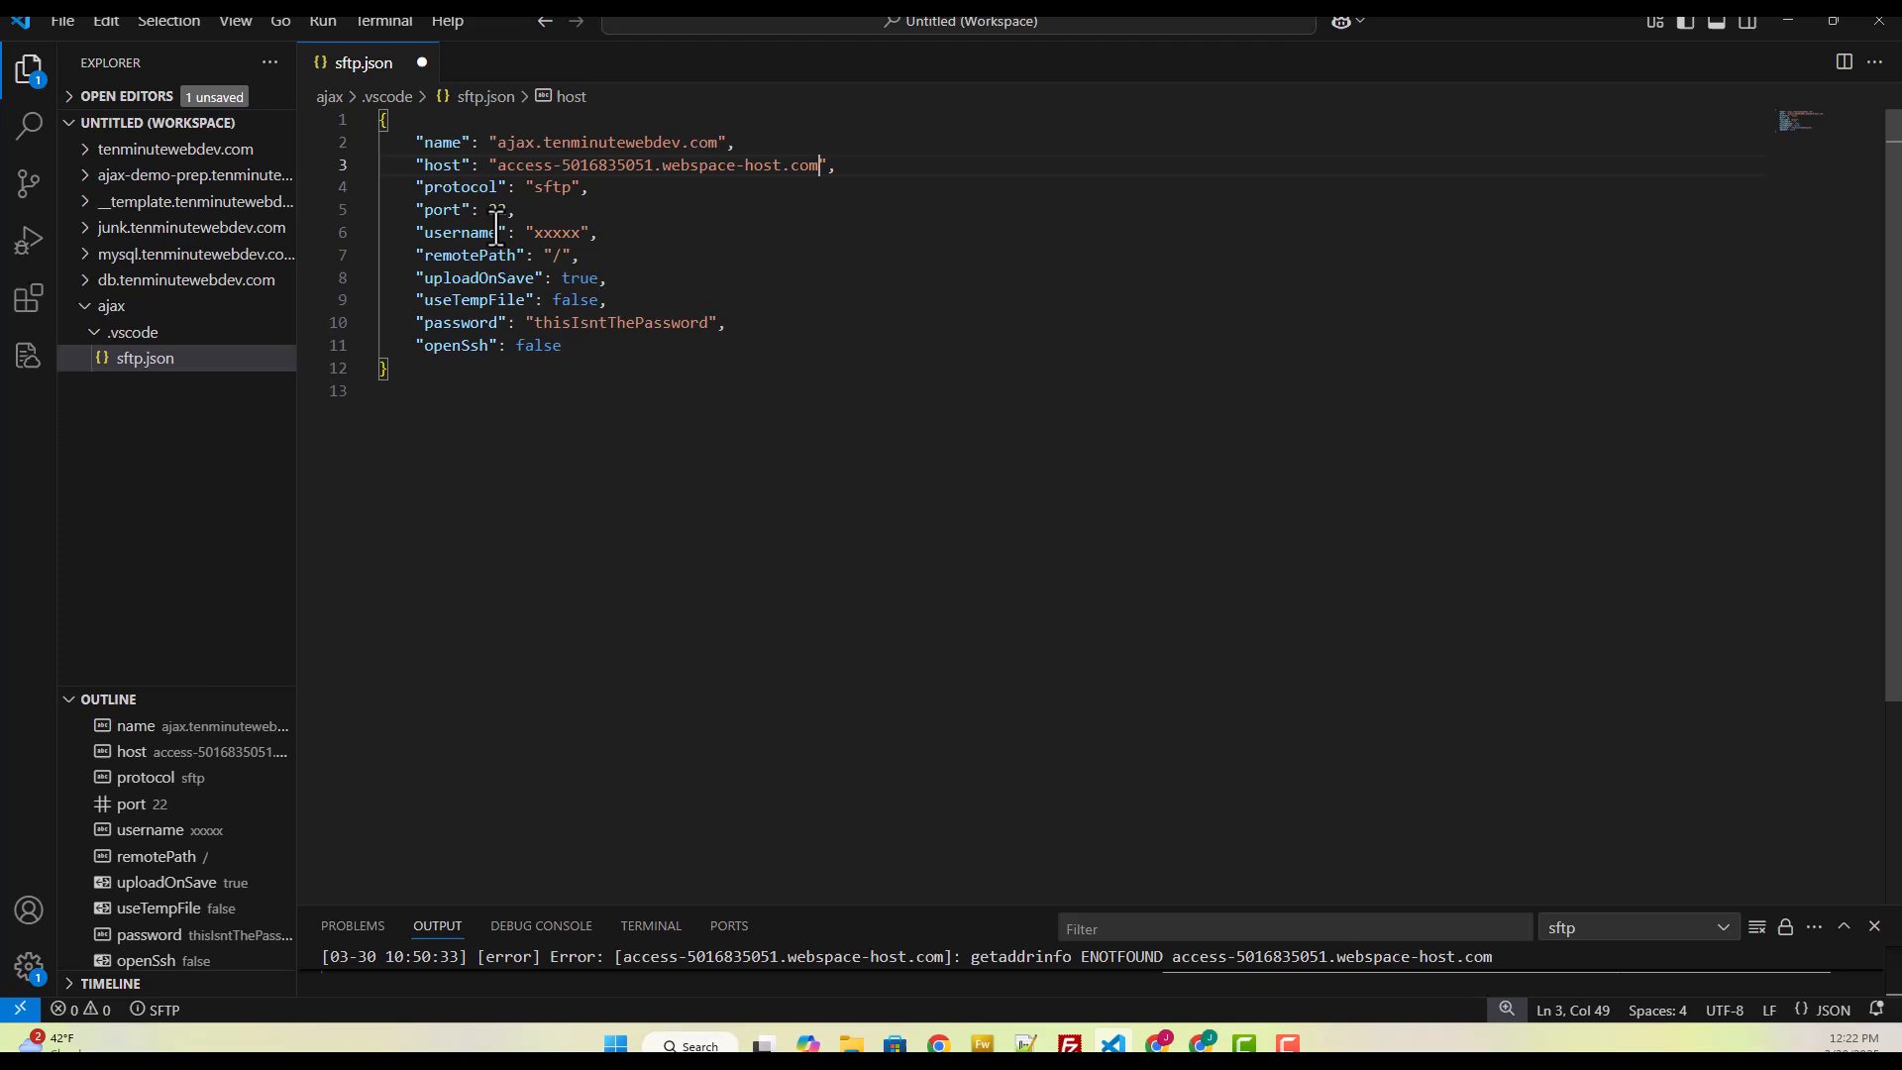
Step: Replace the username placeholder in sftp.json with the SFTP account's username and select the placeholder password
{"action": "double_click", "coordinate": [562, 234]}
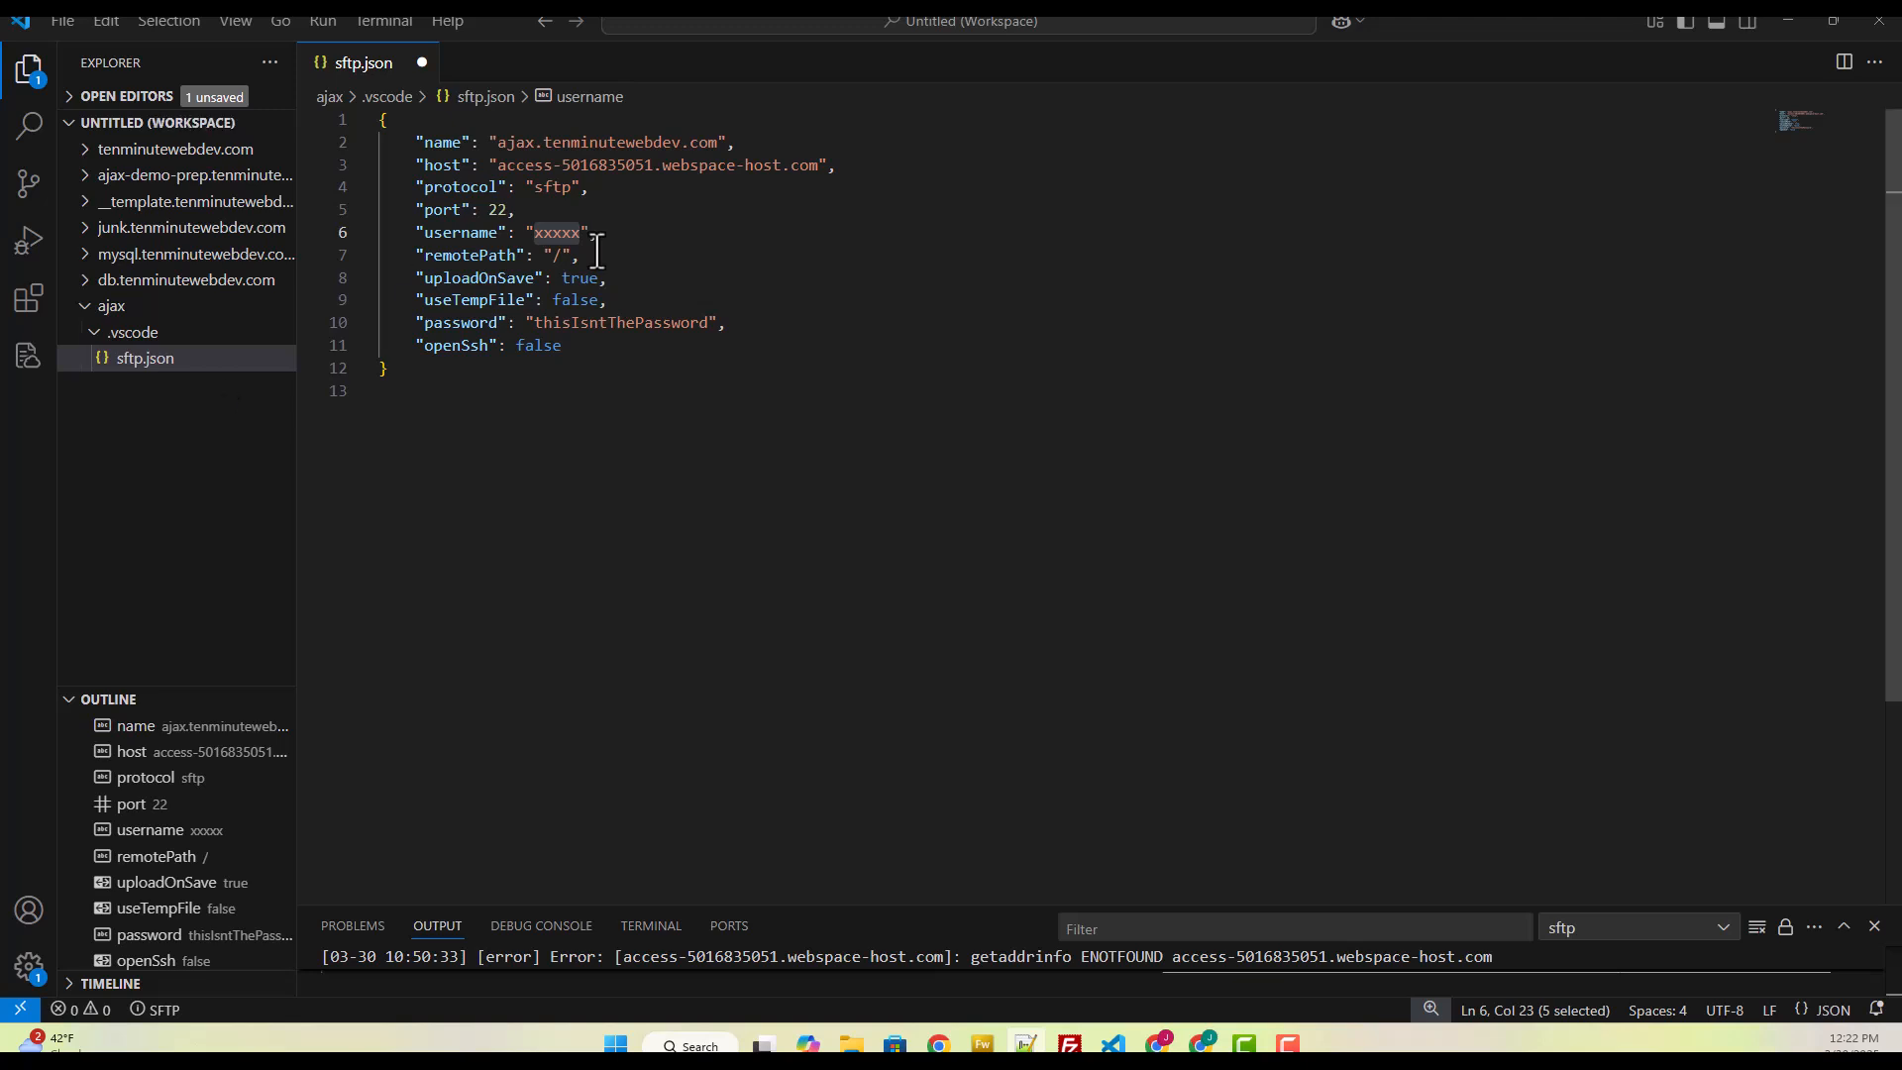
{"action": "key", "text": "ctrl+v"}
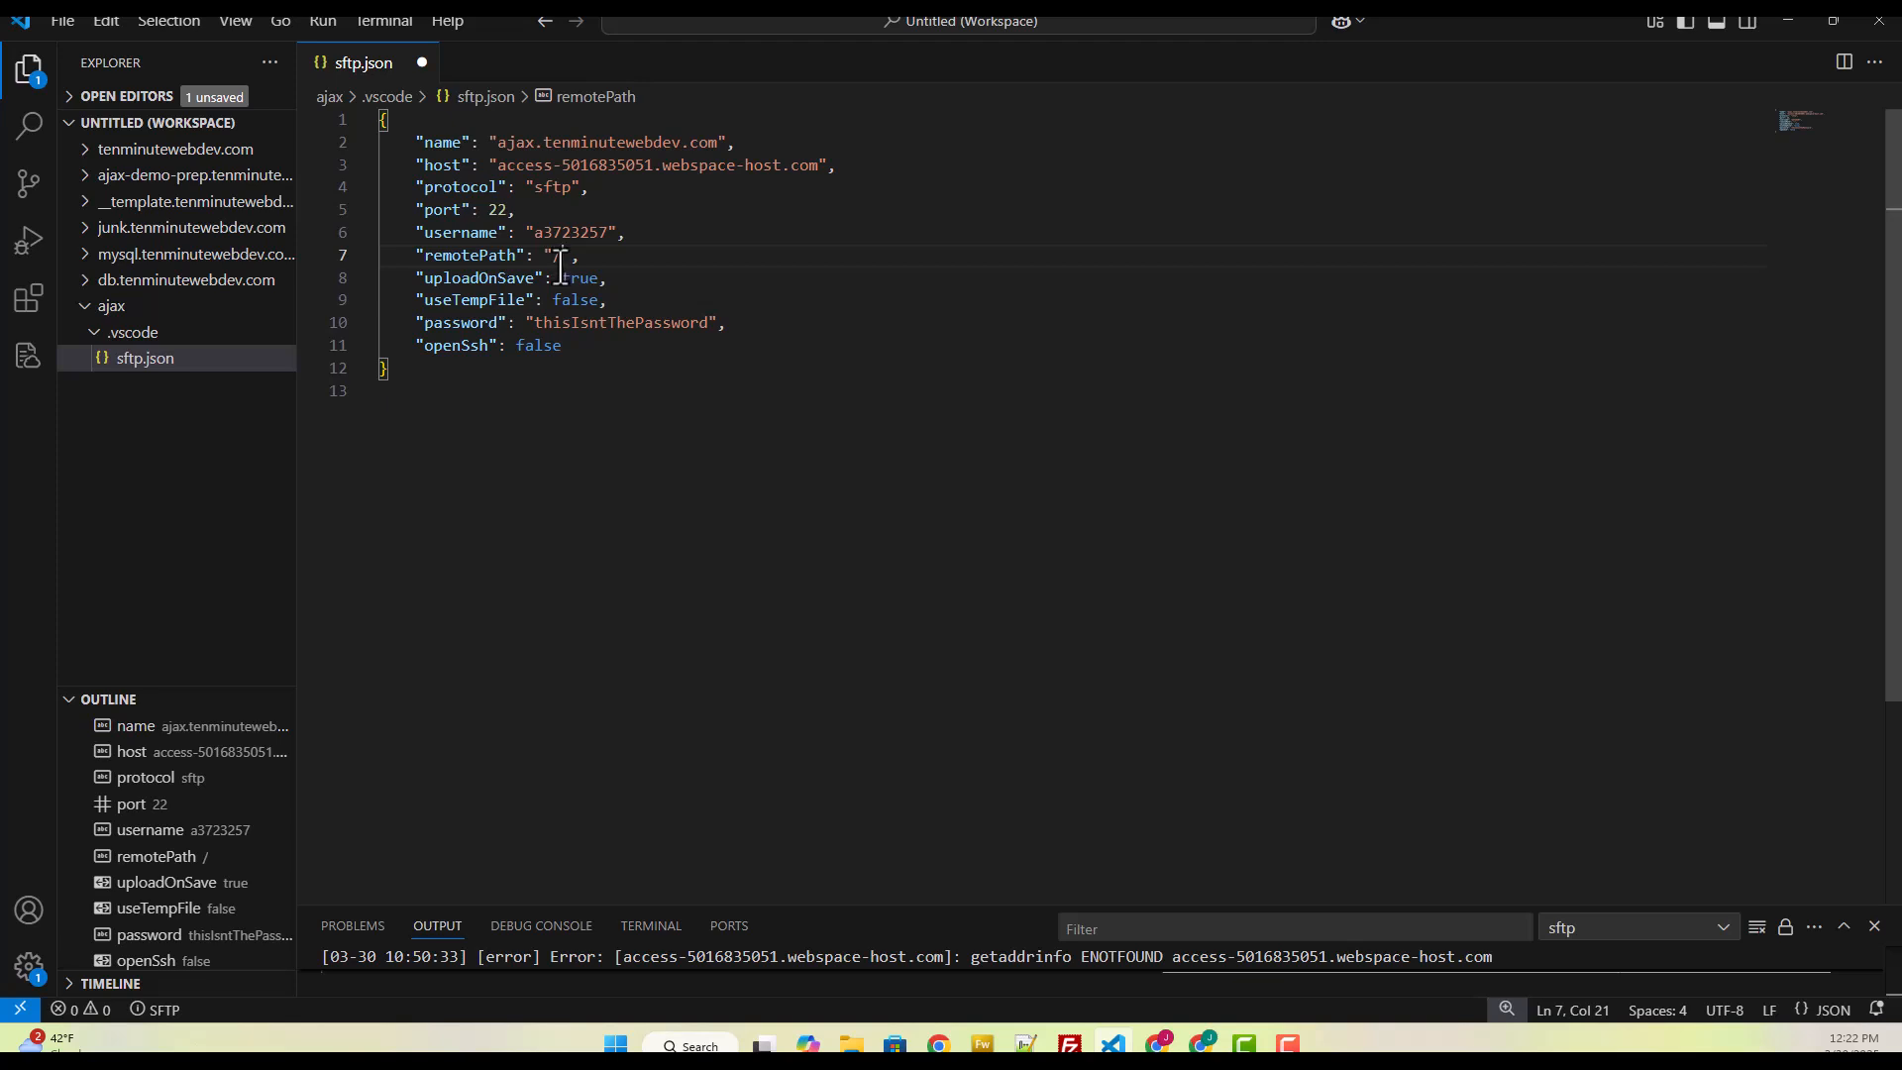
{"action": "double_click", "coordinate": [585, 324]}
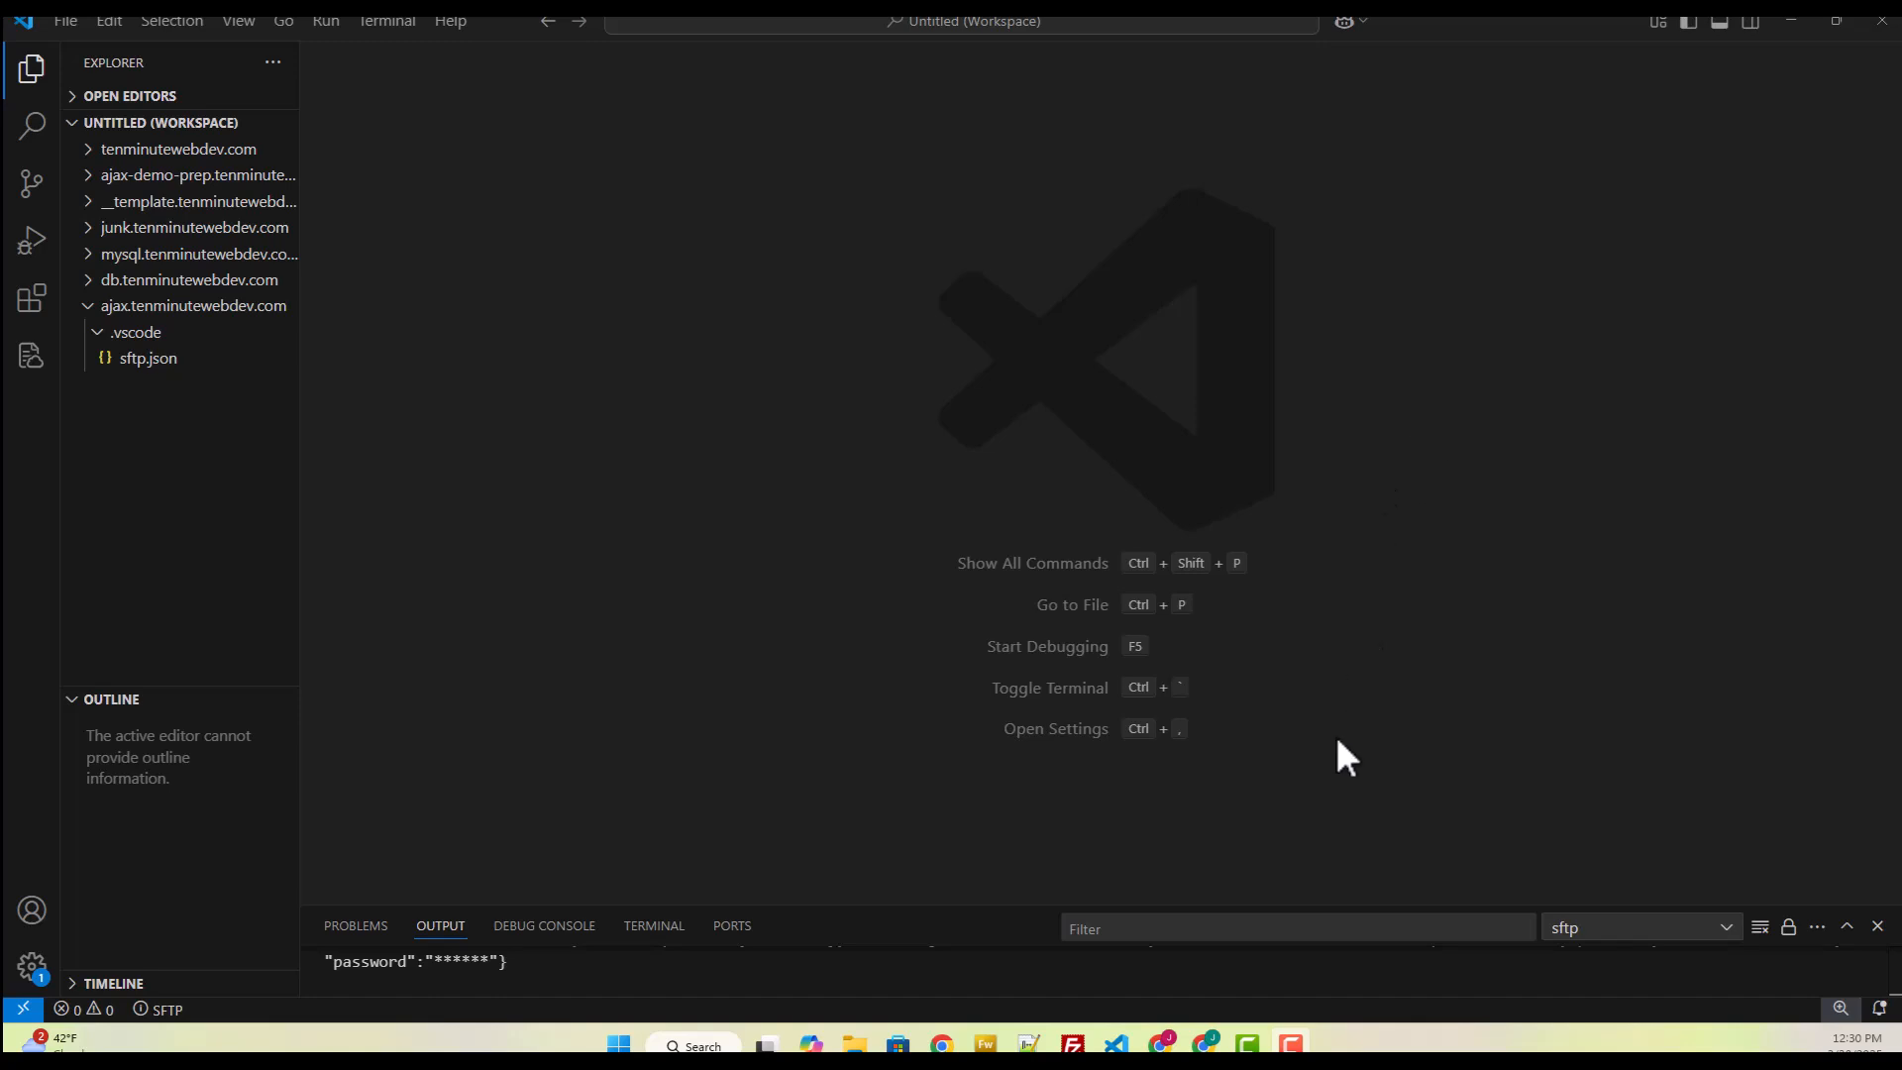
Step: Switch to the IONOS Domains & SSL page in Chrome, reload it and compare the webspace destinations of the ajax and ajax-demo-prep subdomains
{"action": "left_click", "coordinate": [1205, 1043]}
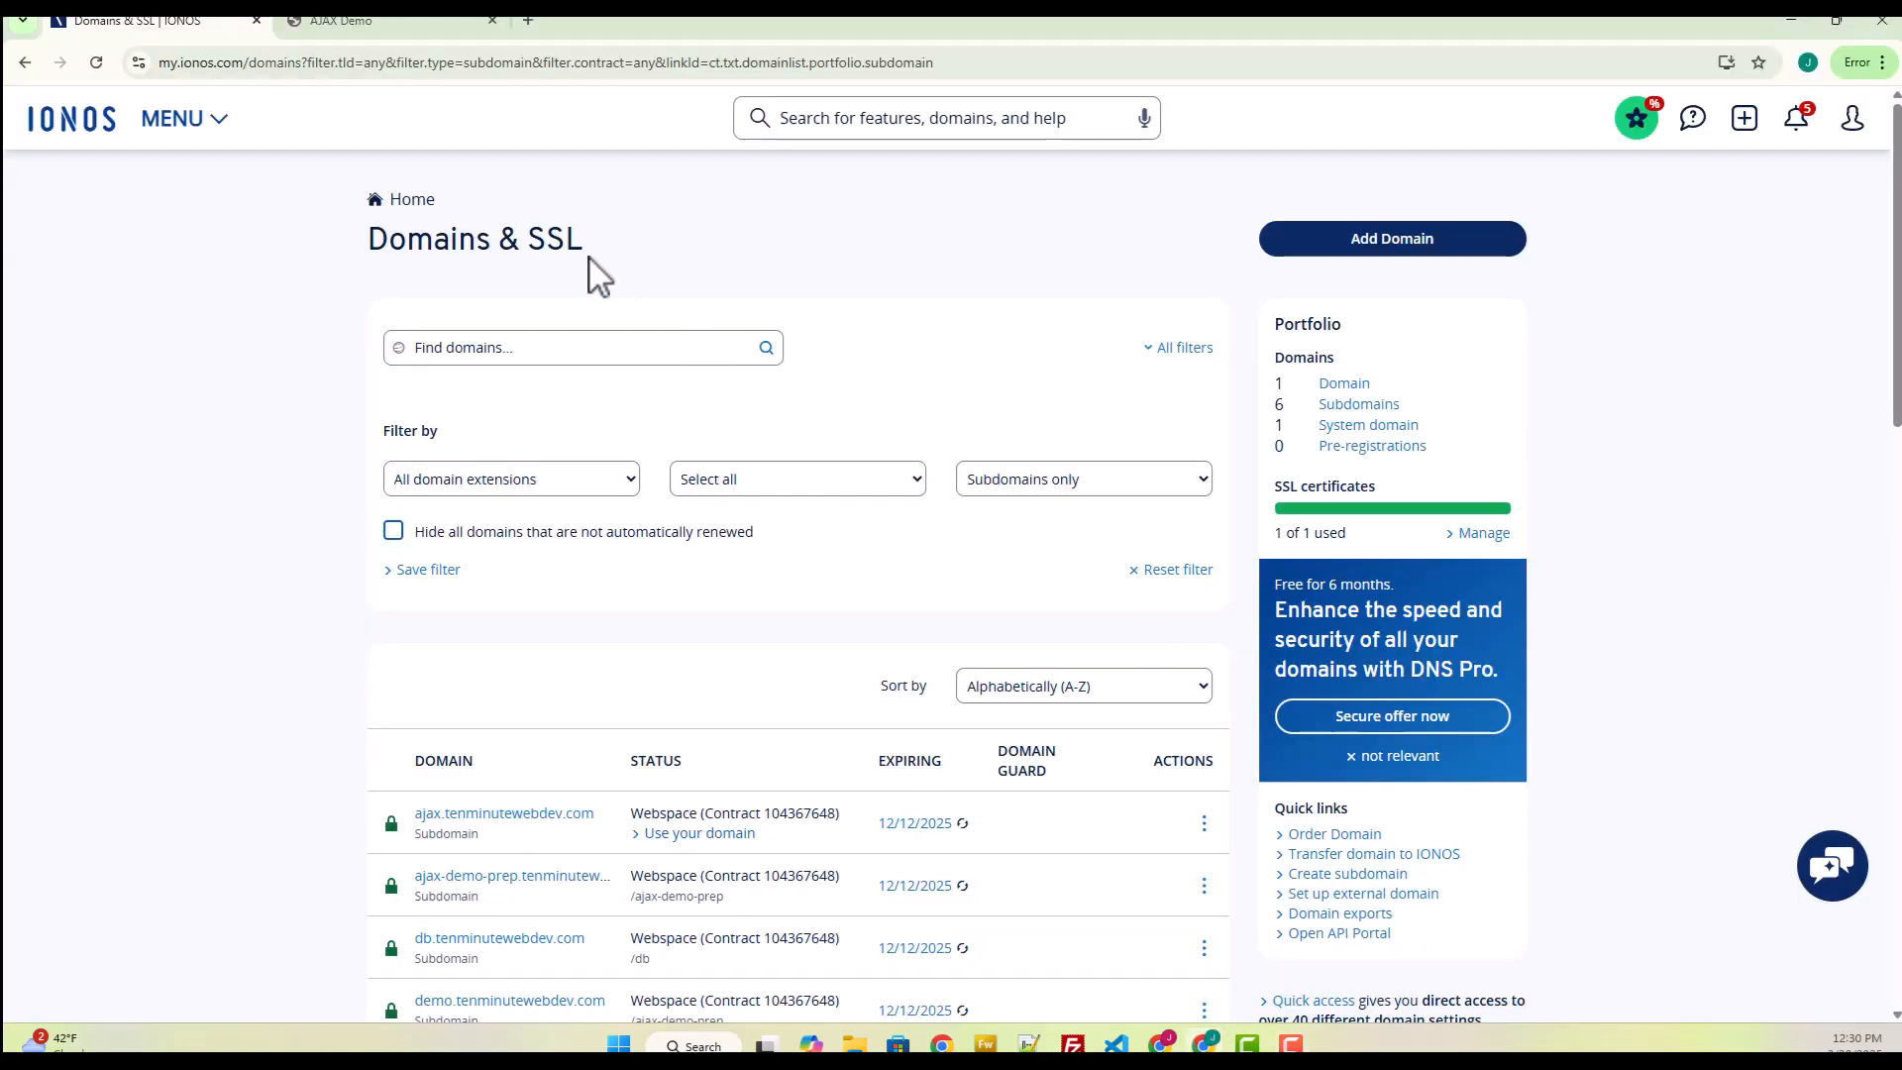
{"action": "left_click", "coordinate": [96, 62]}
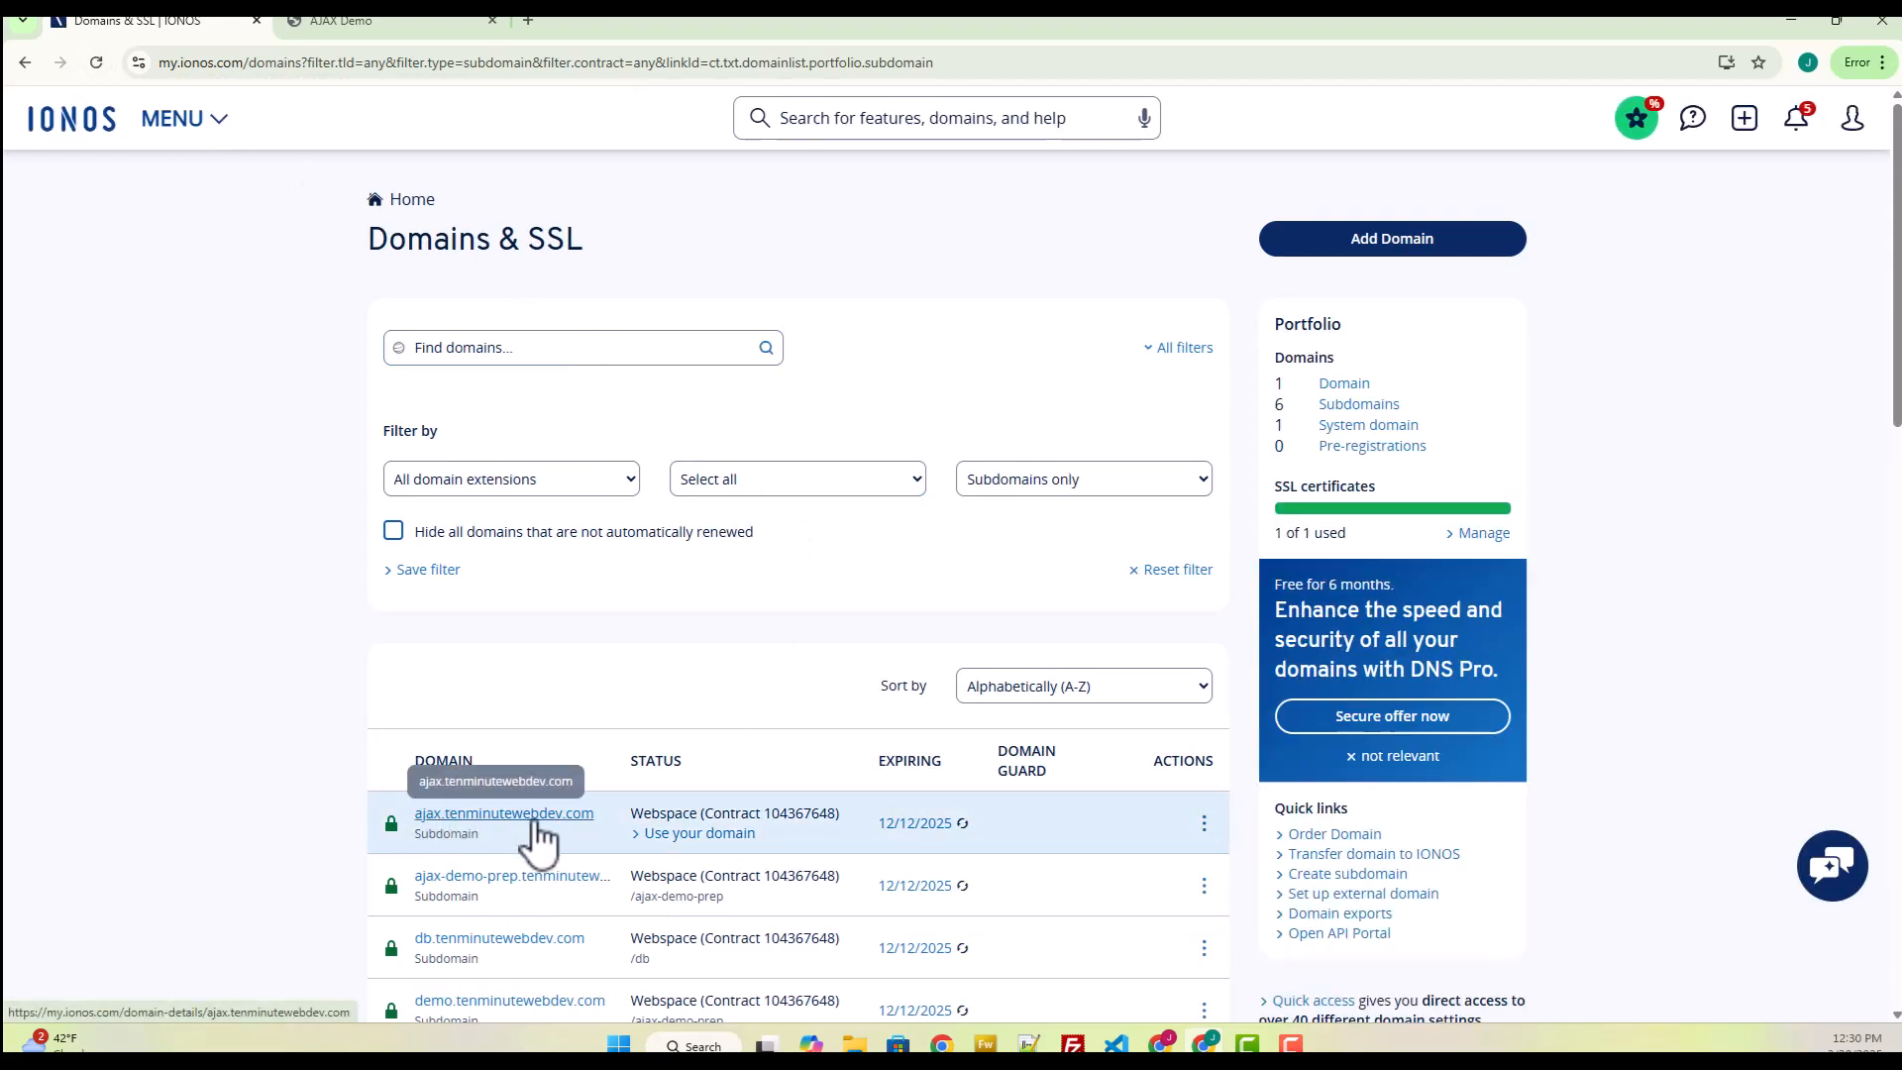
{"action": "left_click_drag", "start_coordinate": [652, 813], "coordinate": [840, 815]}
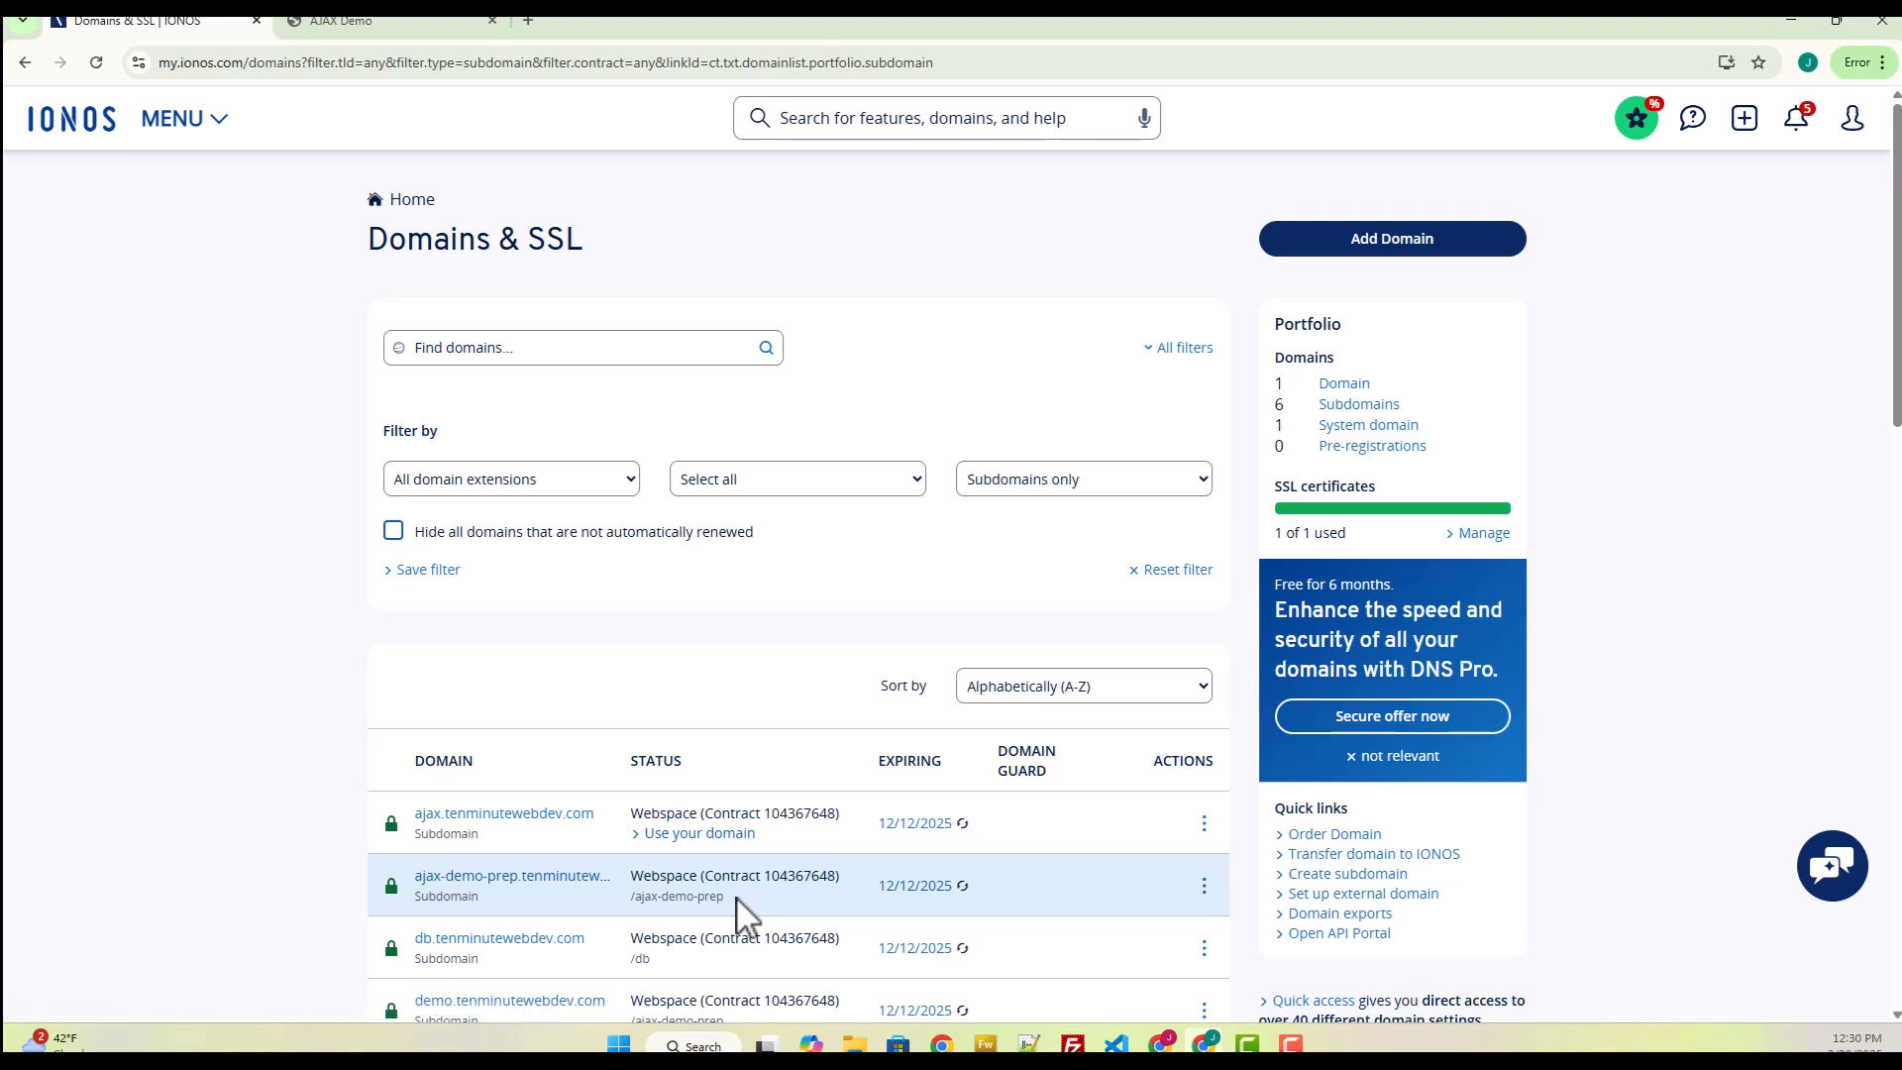
{"action": "left_click_drag", "start_coordinate": [736, 895], "coordinate": [659, 892]}
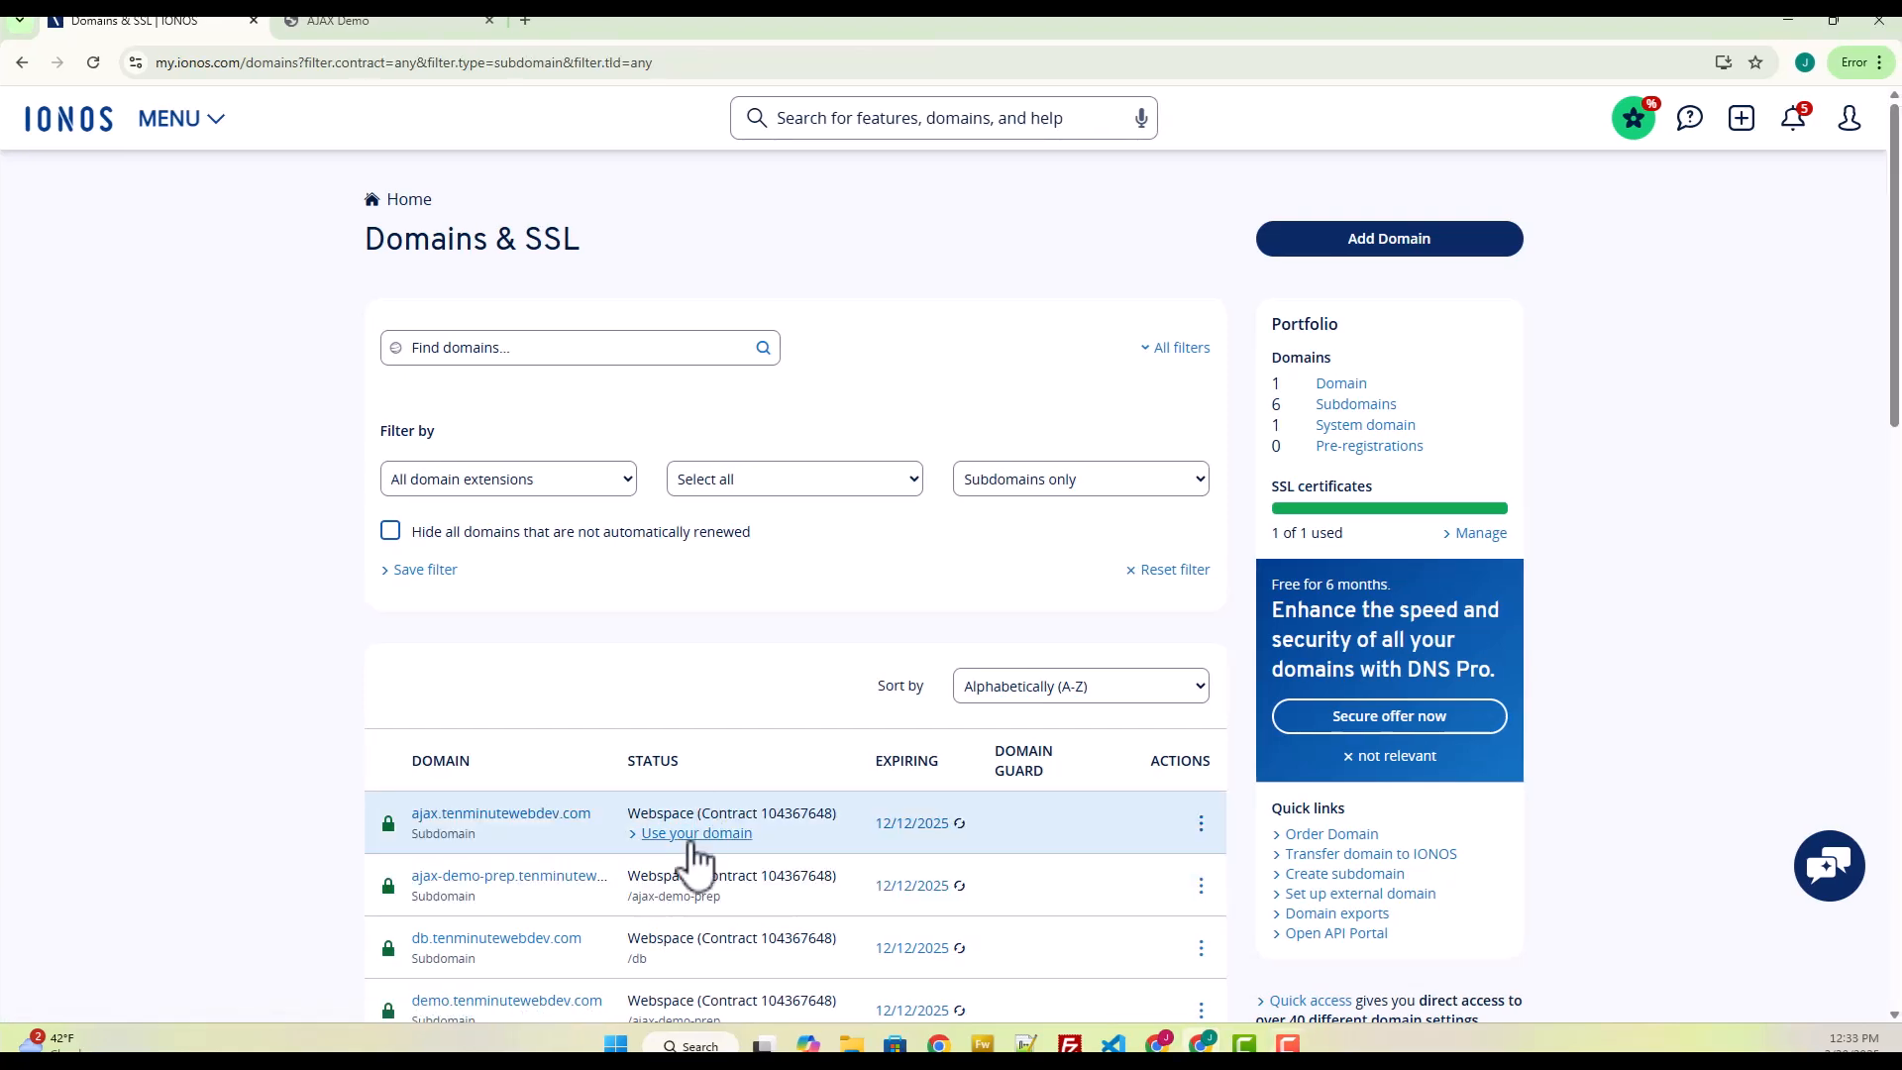
Step: Connect the ajax.tenminutewebdev.com subdomain to the /ajax webspace directory and save the destination
{"action": "left_click", "coordinate": [700, 836]}
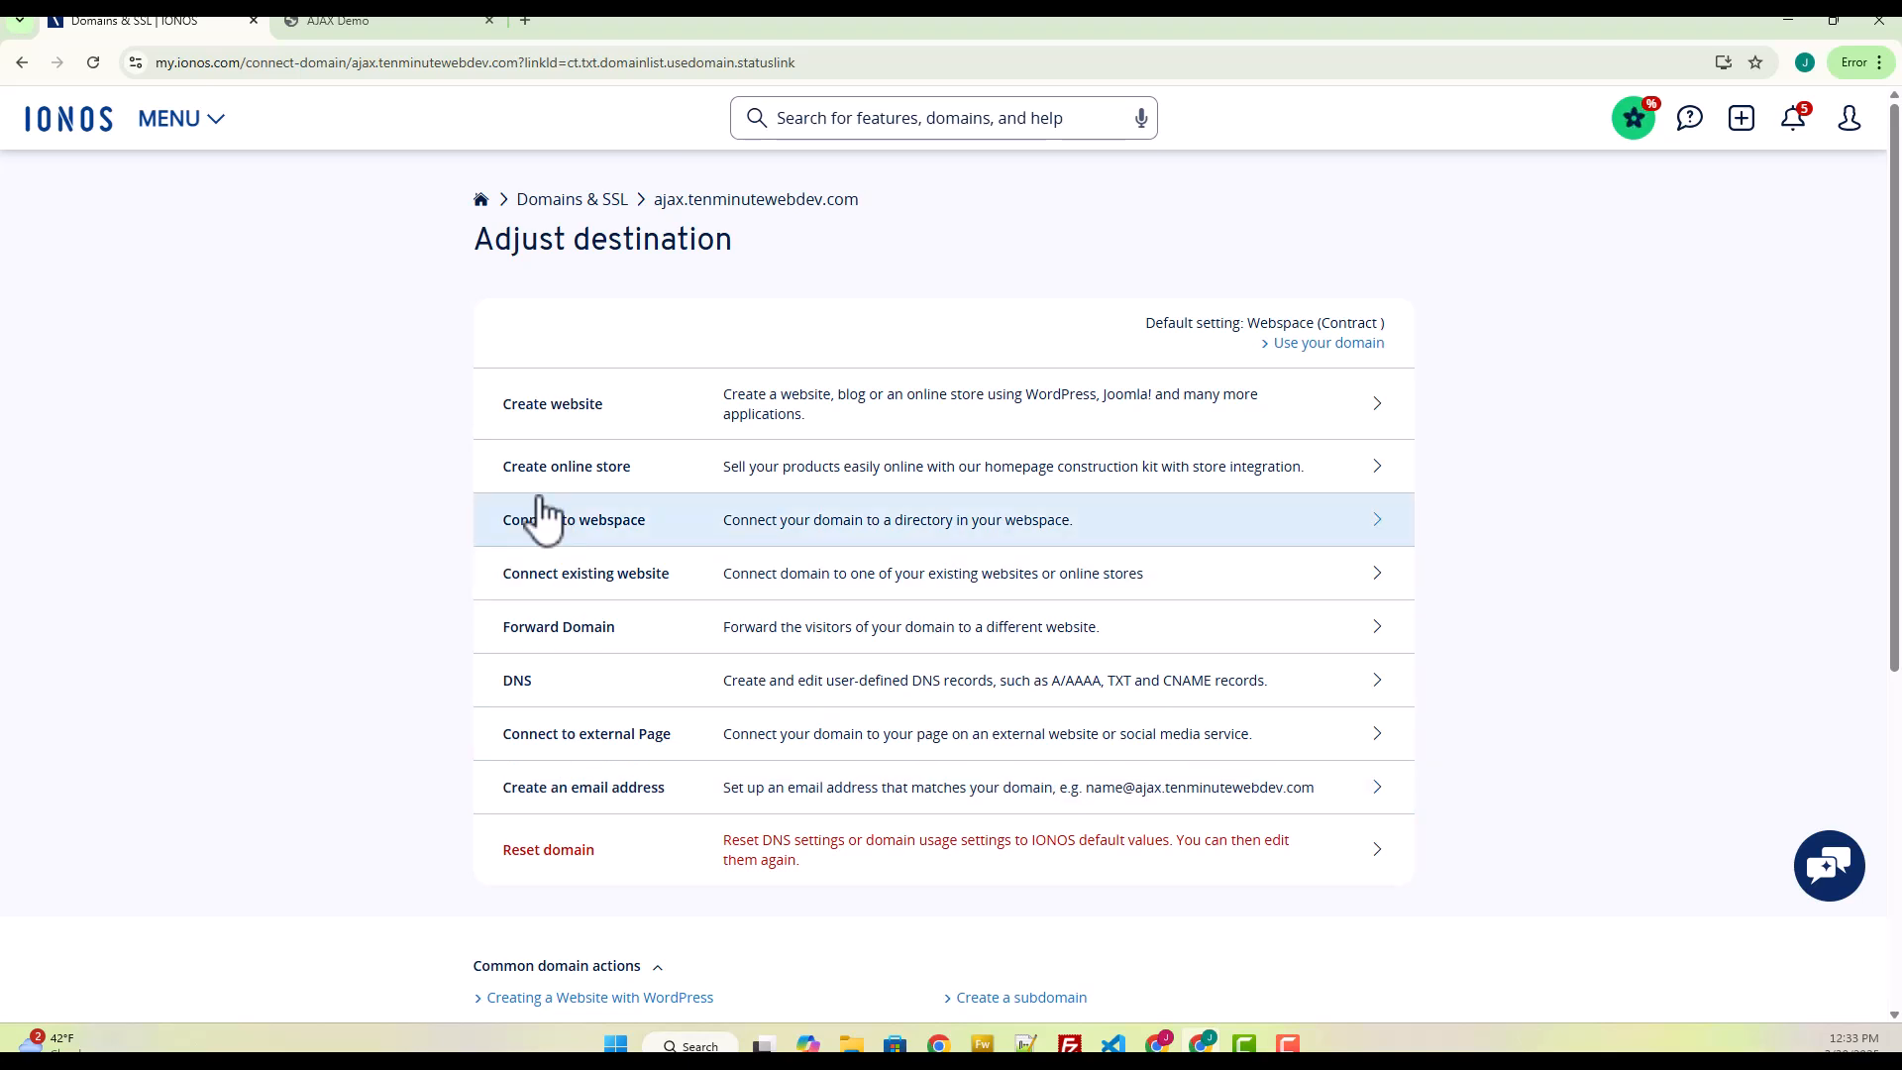
{"action": "left_click", "coordinate": [739, 535]}
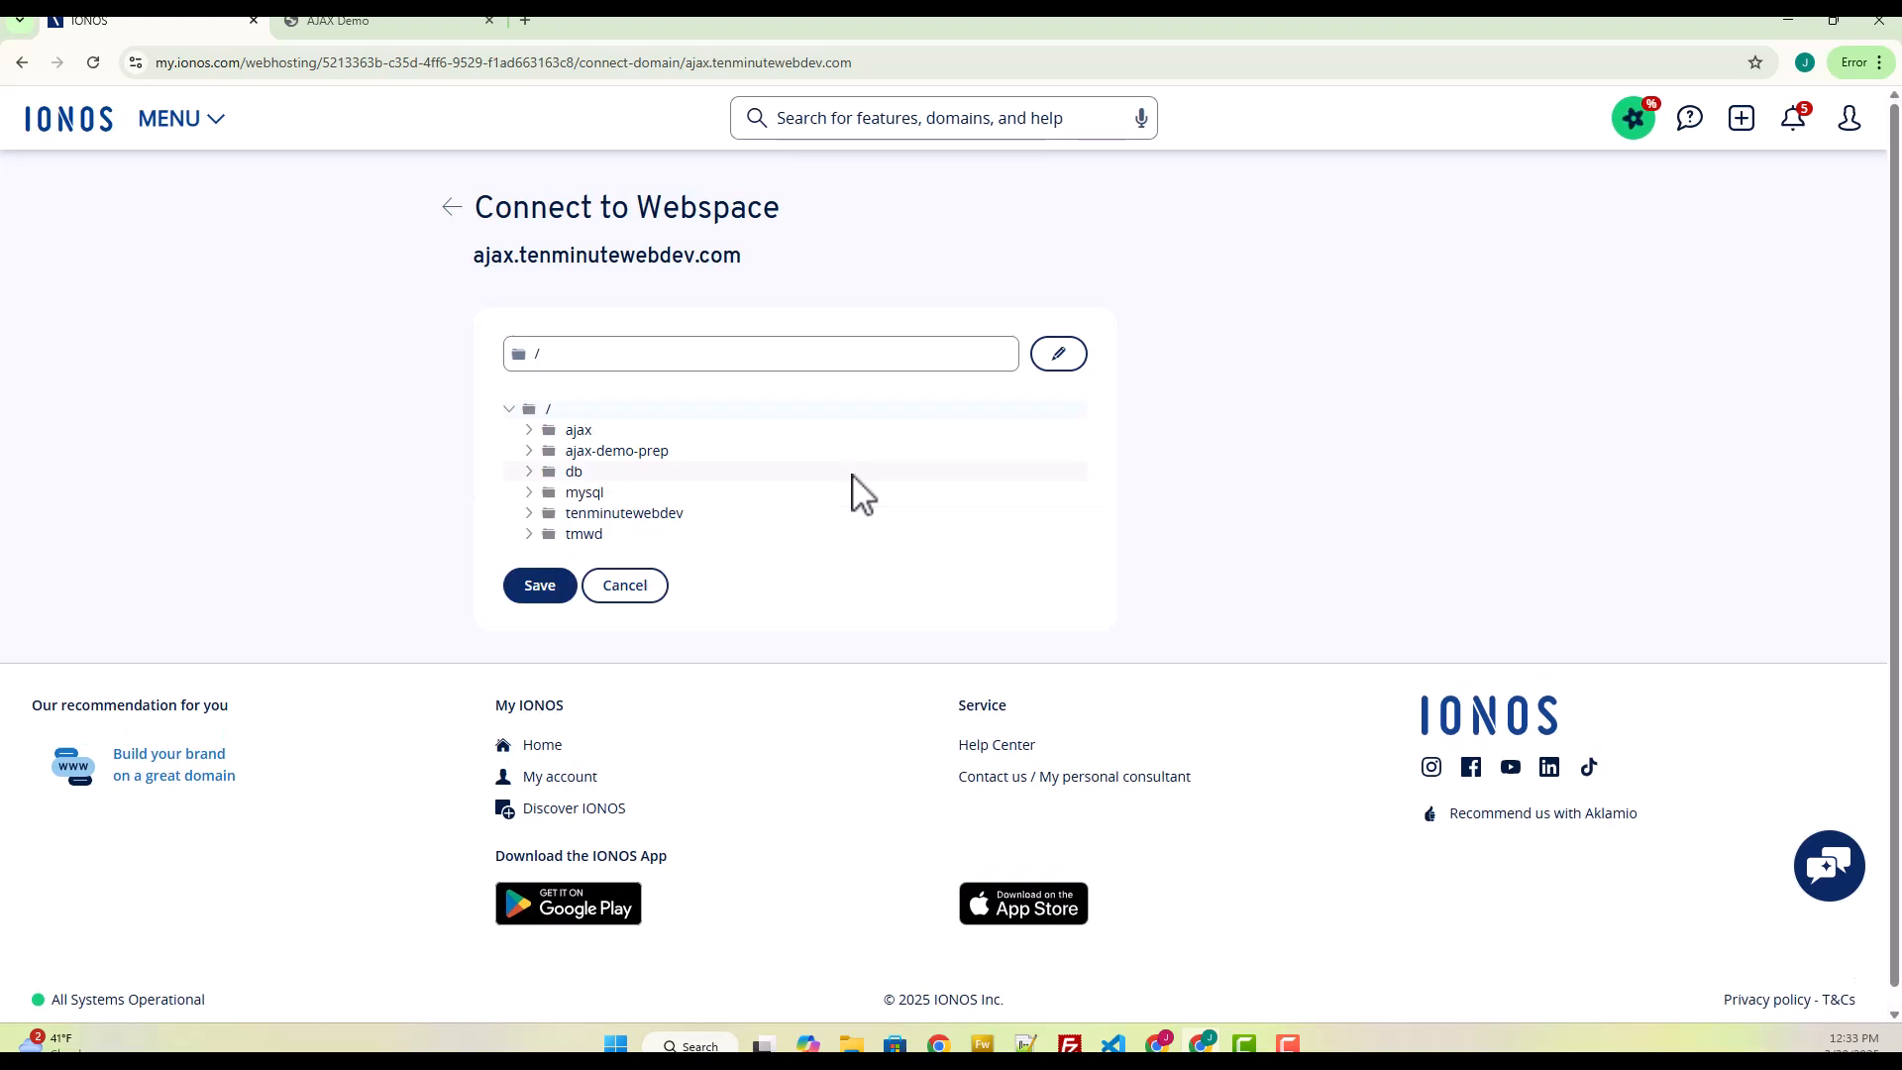
{"action": "left_click", "coordinate": [580, 432]}
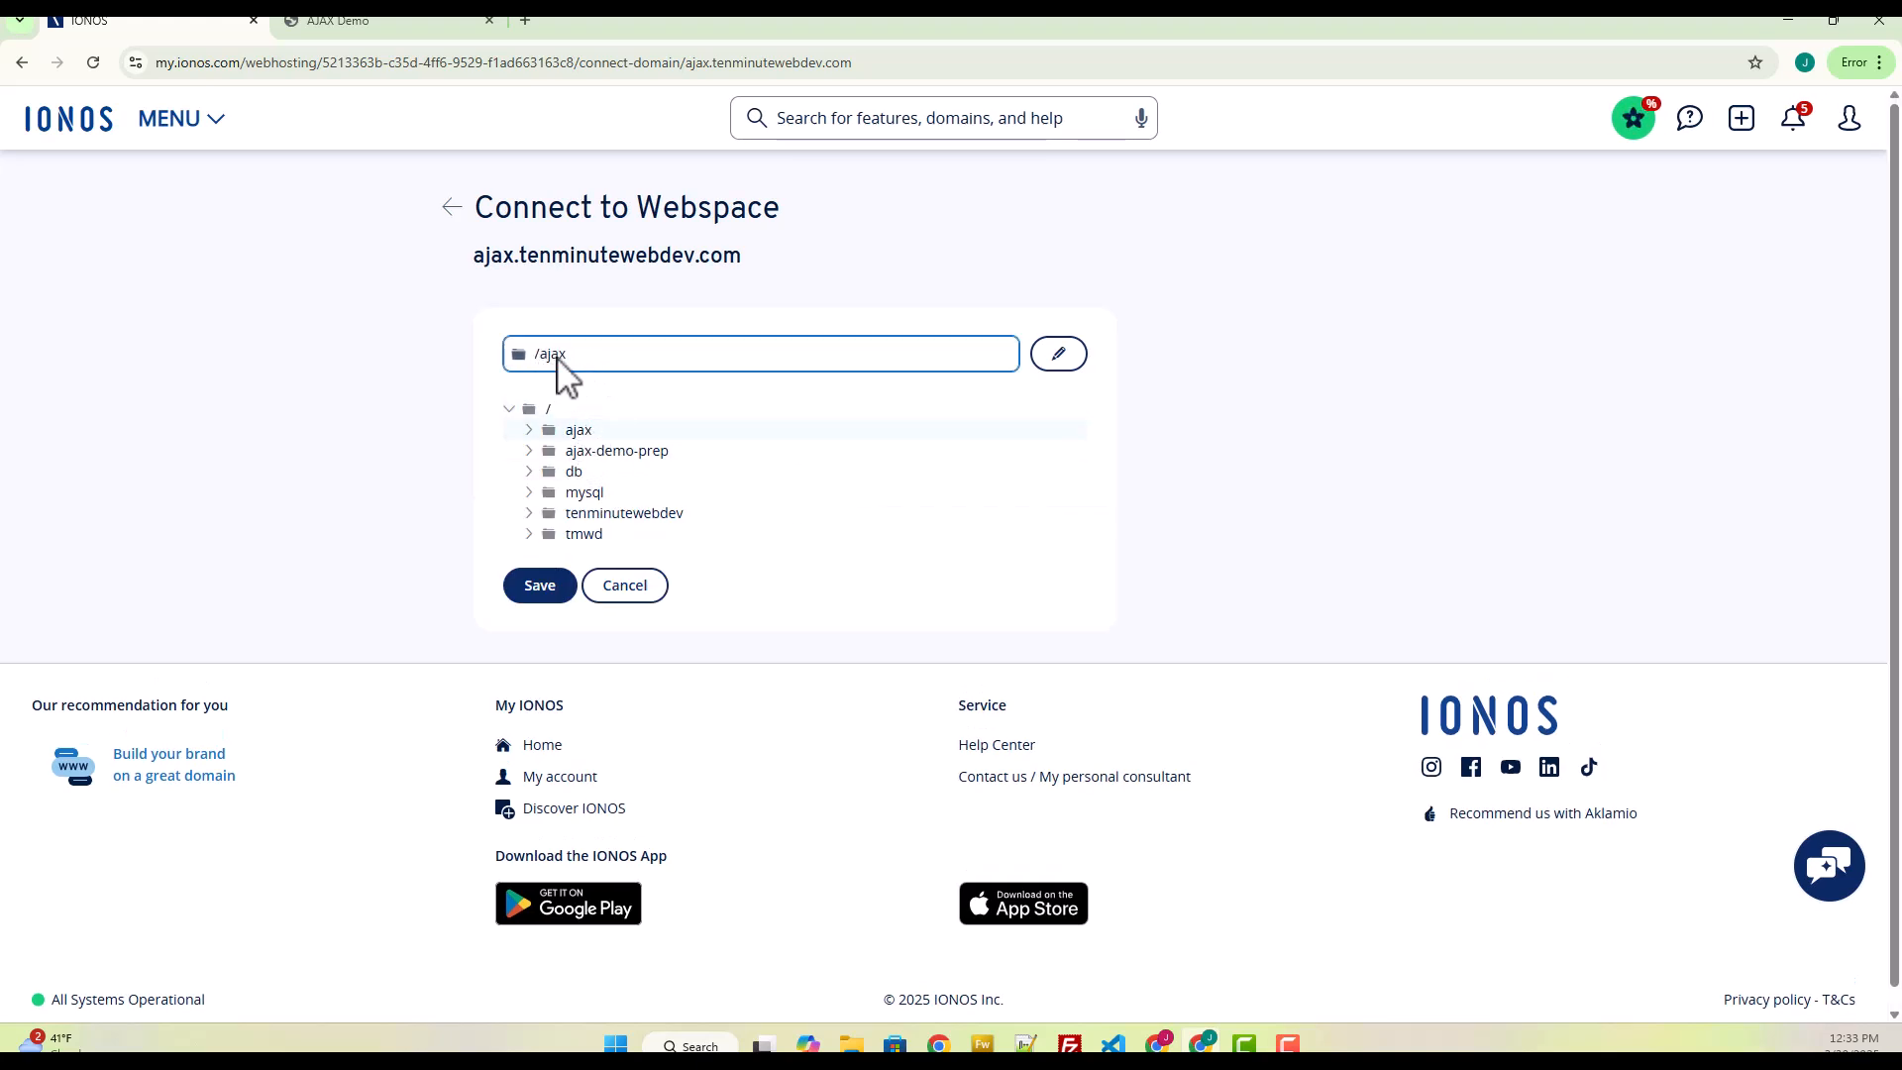
{"action": "left_click", "coordinate": [544, 590]}
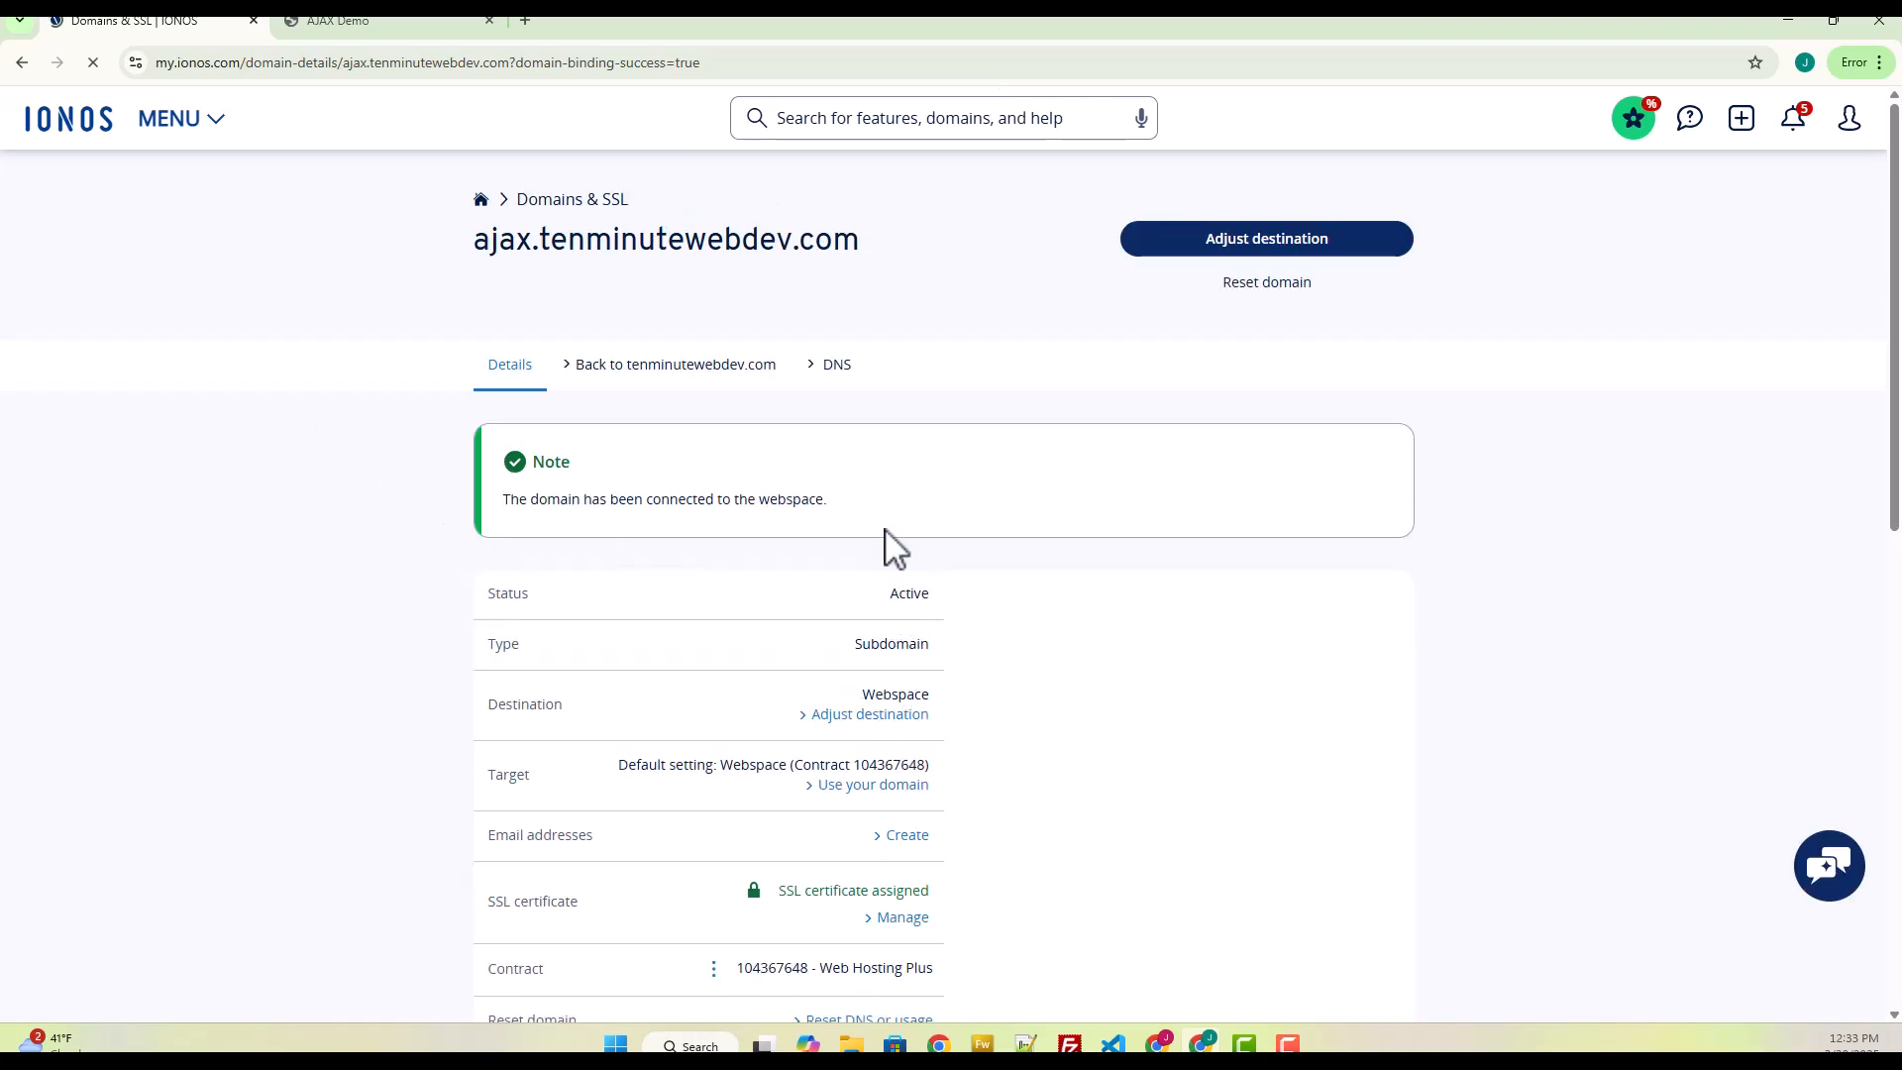
{"action": "left_click_drag", "start_coordinate": [825, 500], "coordinate": [513, 479]}
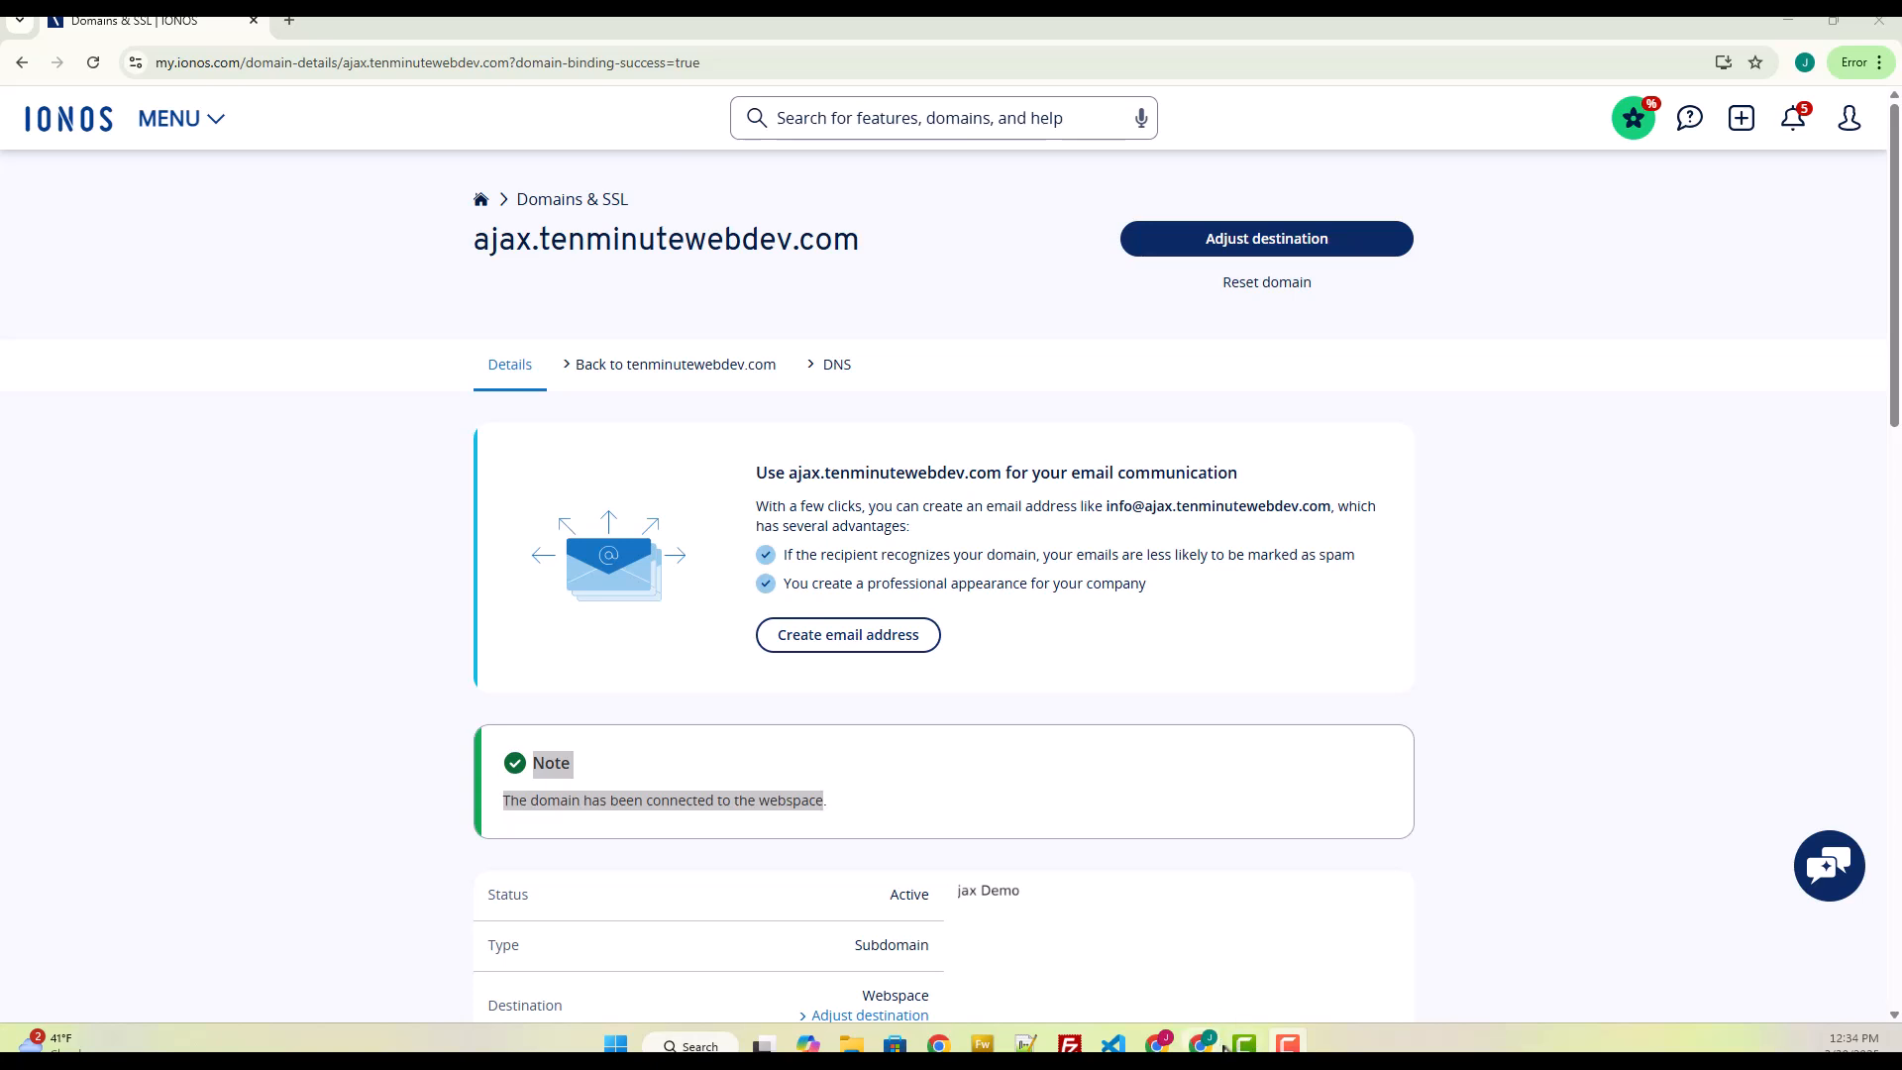
Step: Switch to VS Code and create a new file named index.php in the ajax.tenminutewebdev.com folder
{"action": "mouse_move", "coordinate": [1113, 1042]}
{"action": "left_click", "coordinate": [1110, 981]}
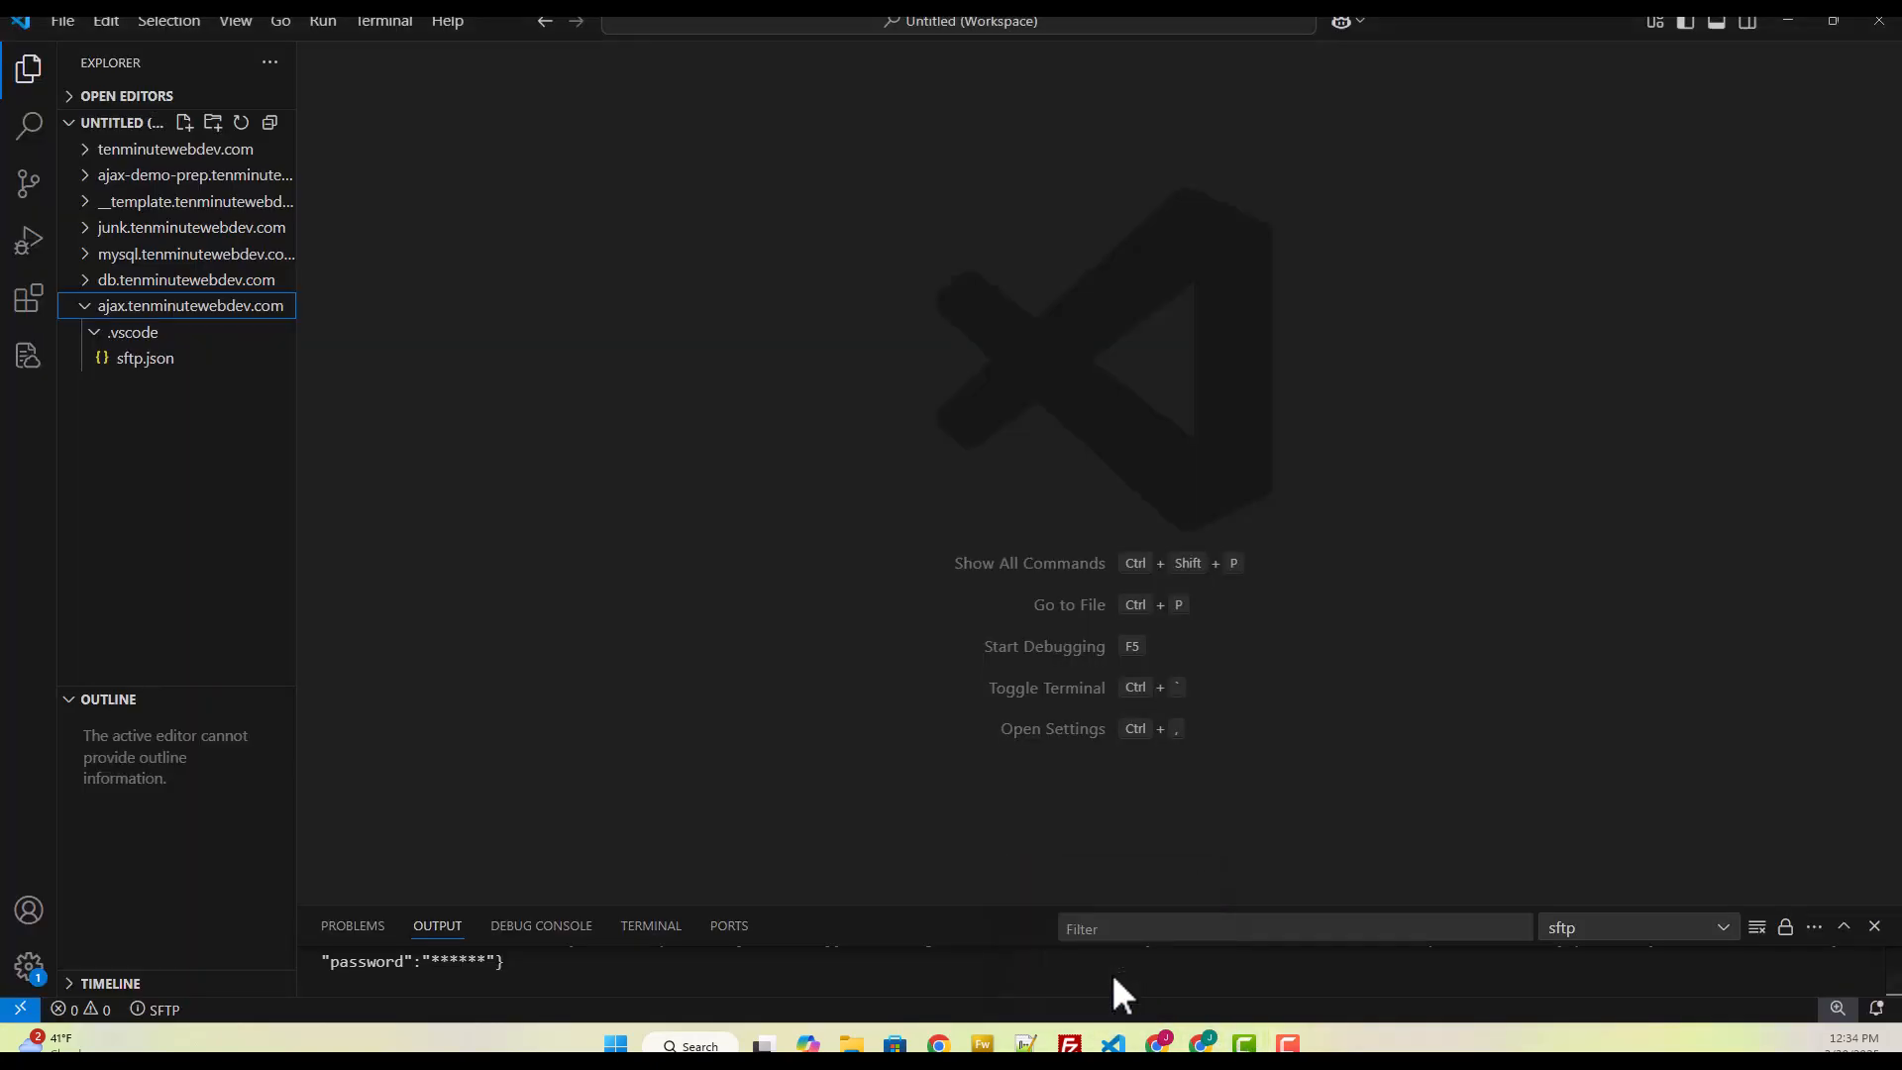
{"action": "left_click", "coordinate": [97, 335]}
{"action": "left_click", "coordinate": [185, 307]}
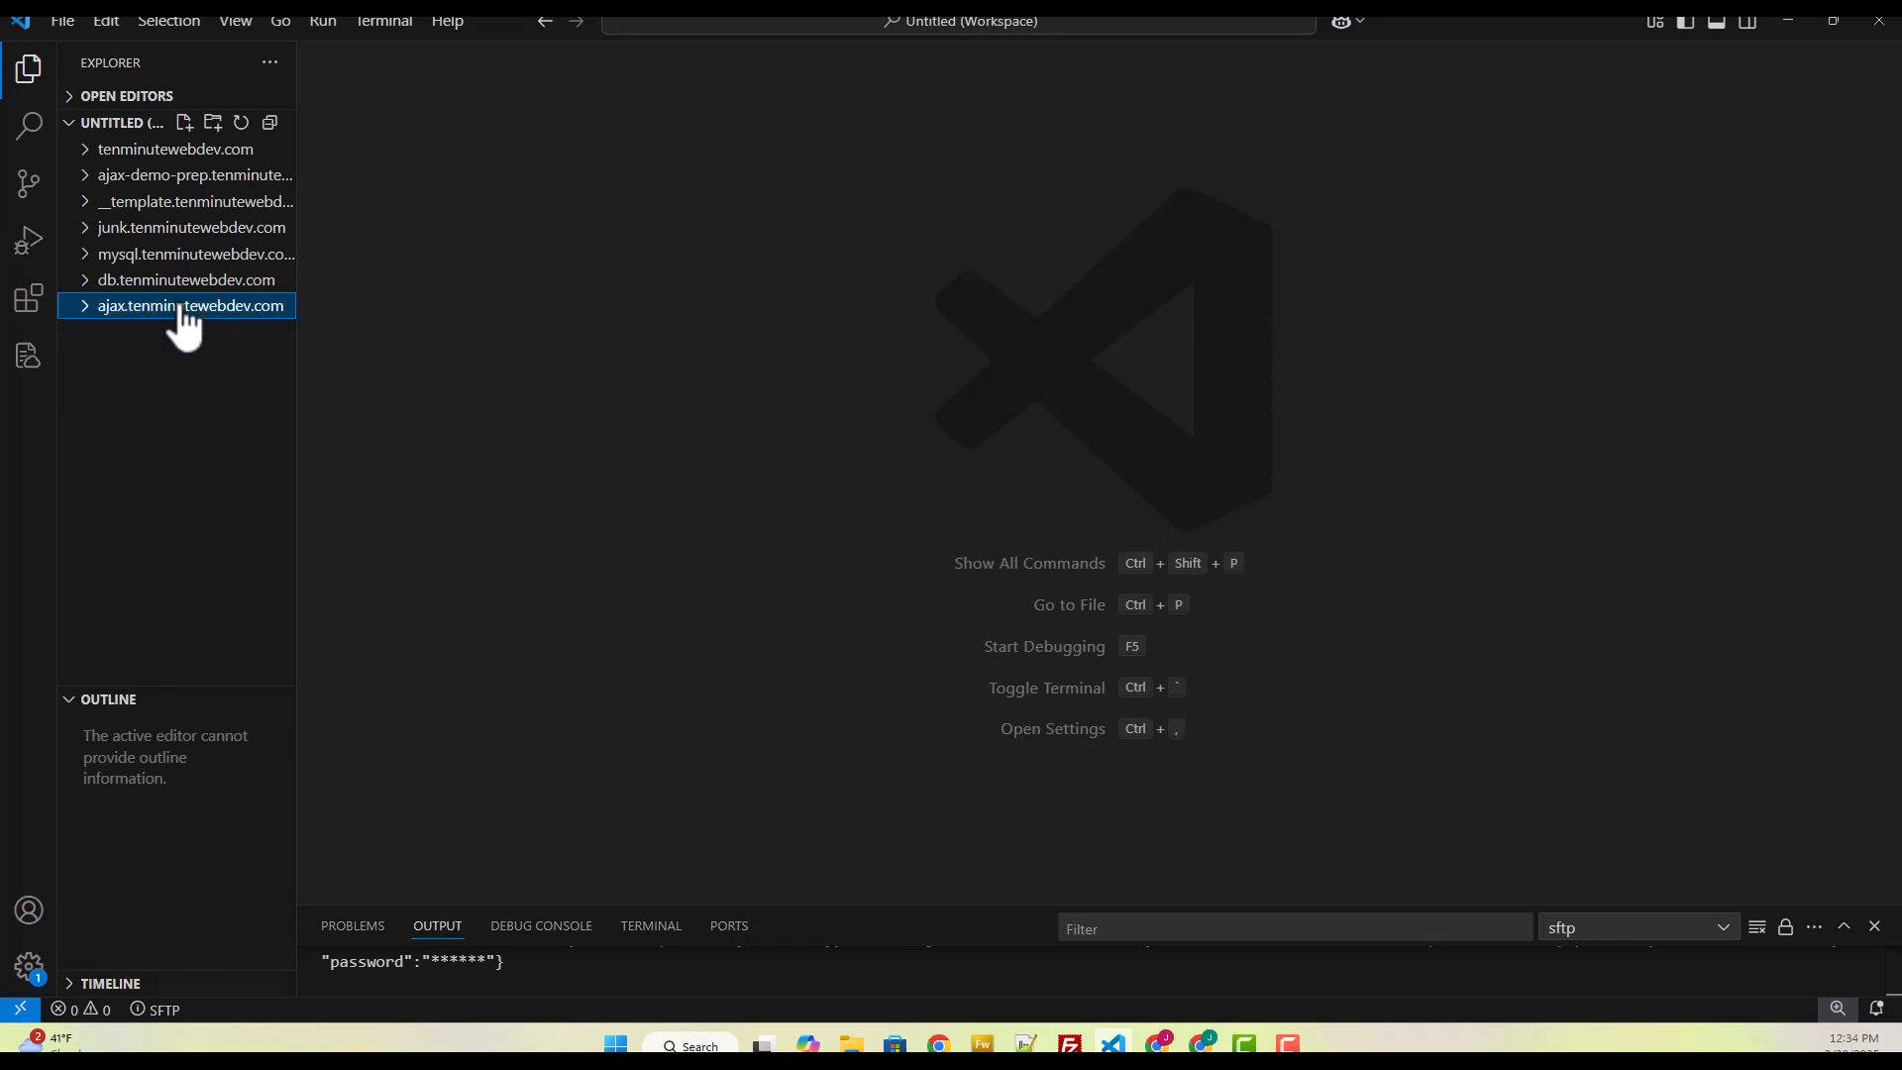
{"action": "right_click", "coordinate": [183, 312]}
{"action": "left_click", "coordinate": [269, 327]}
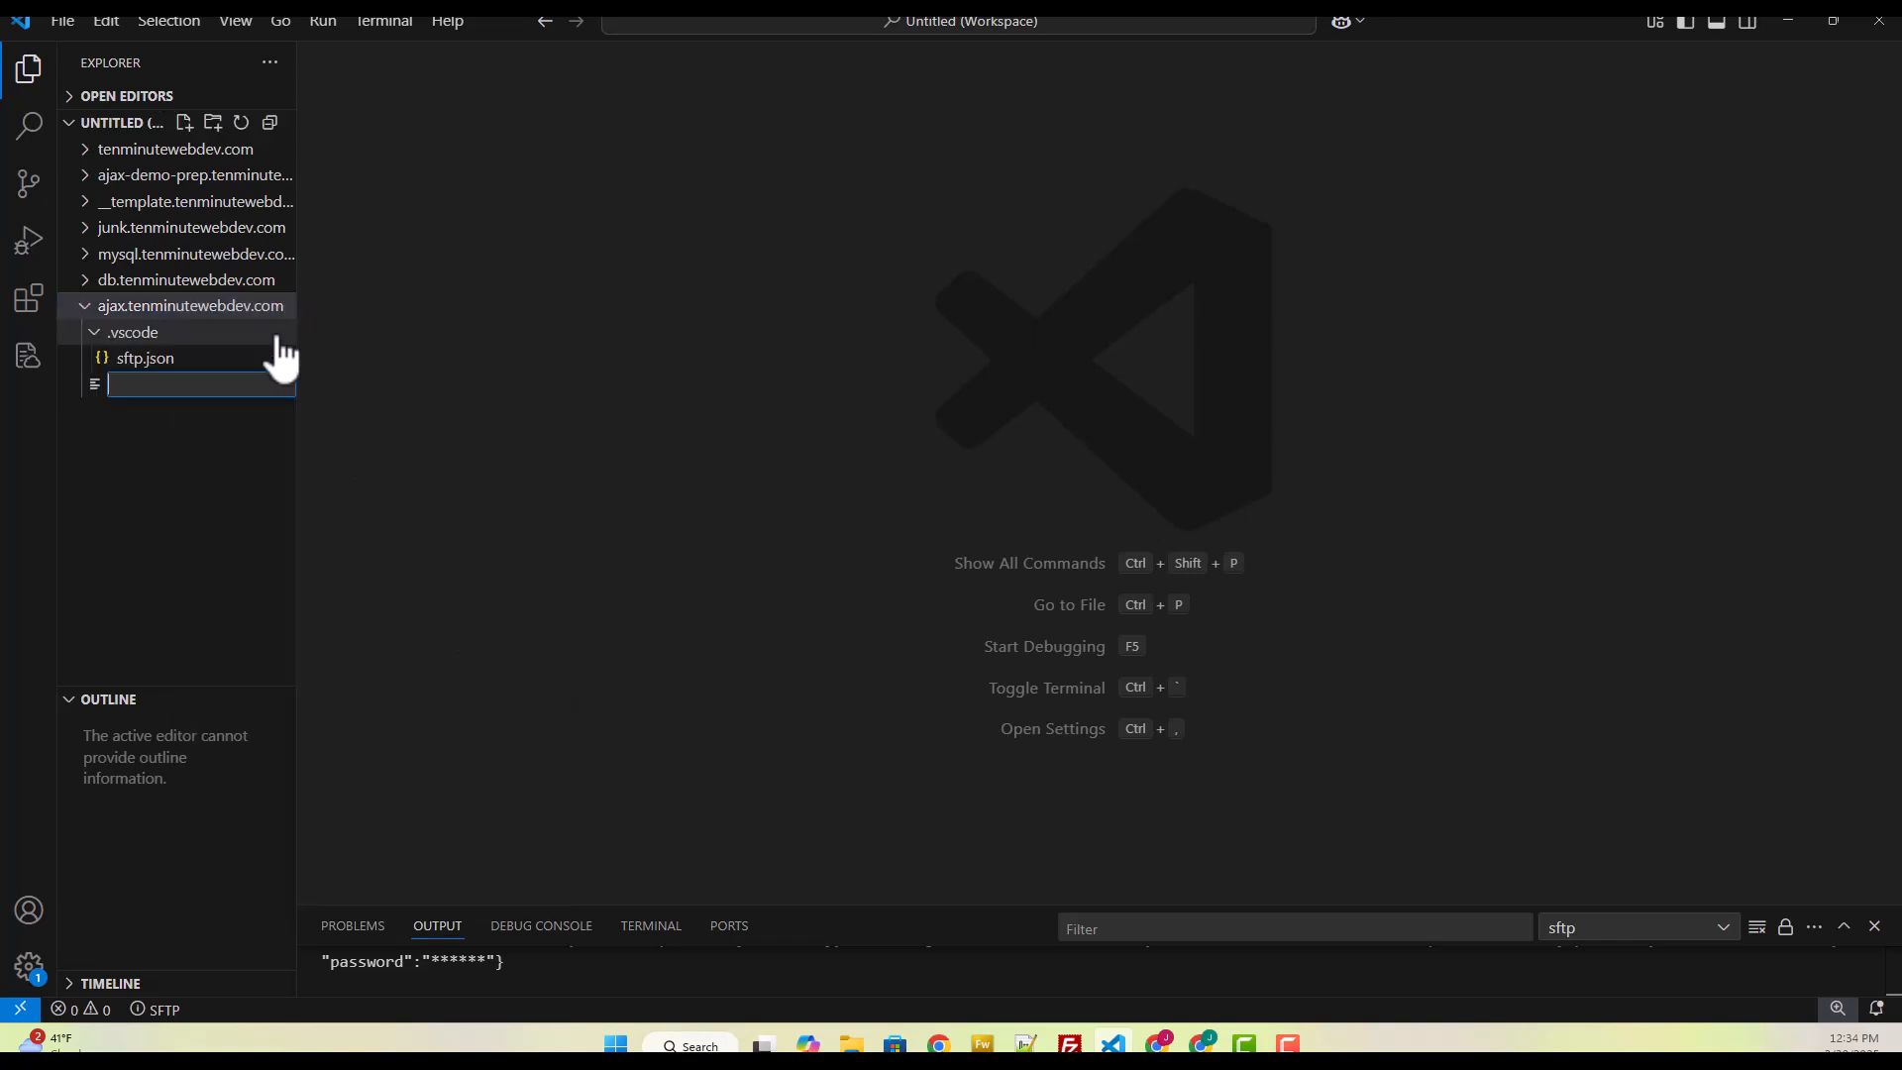
{"action": "type", "text": "index.php"}
{"action": "key", "text": "Return"}
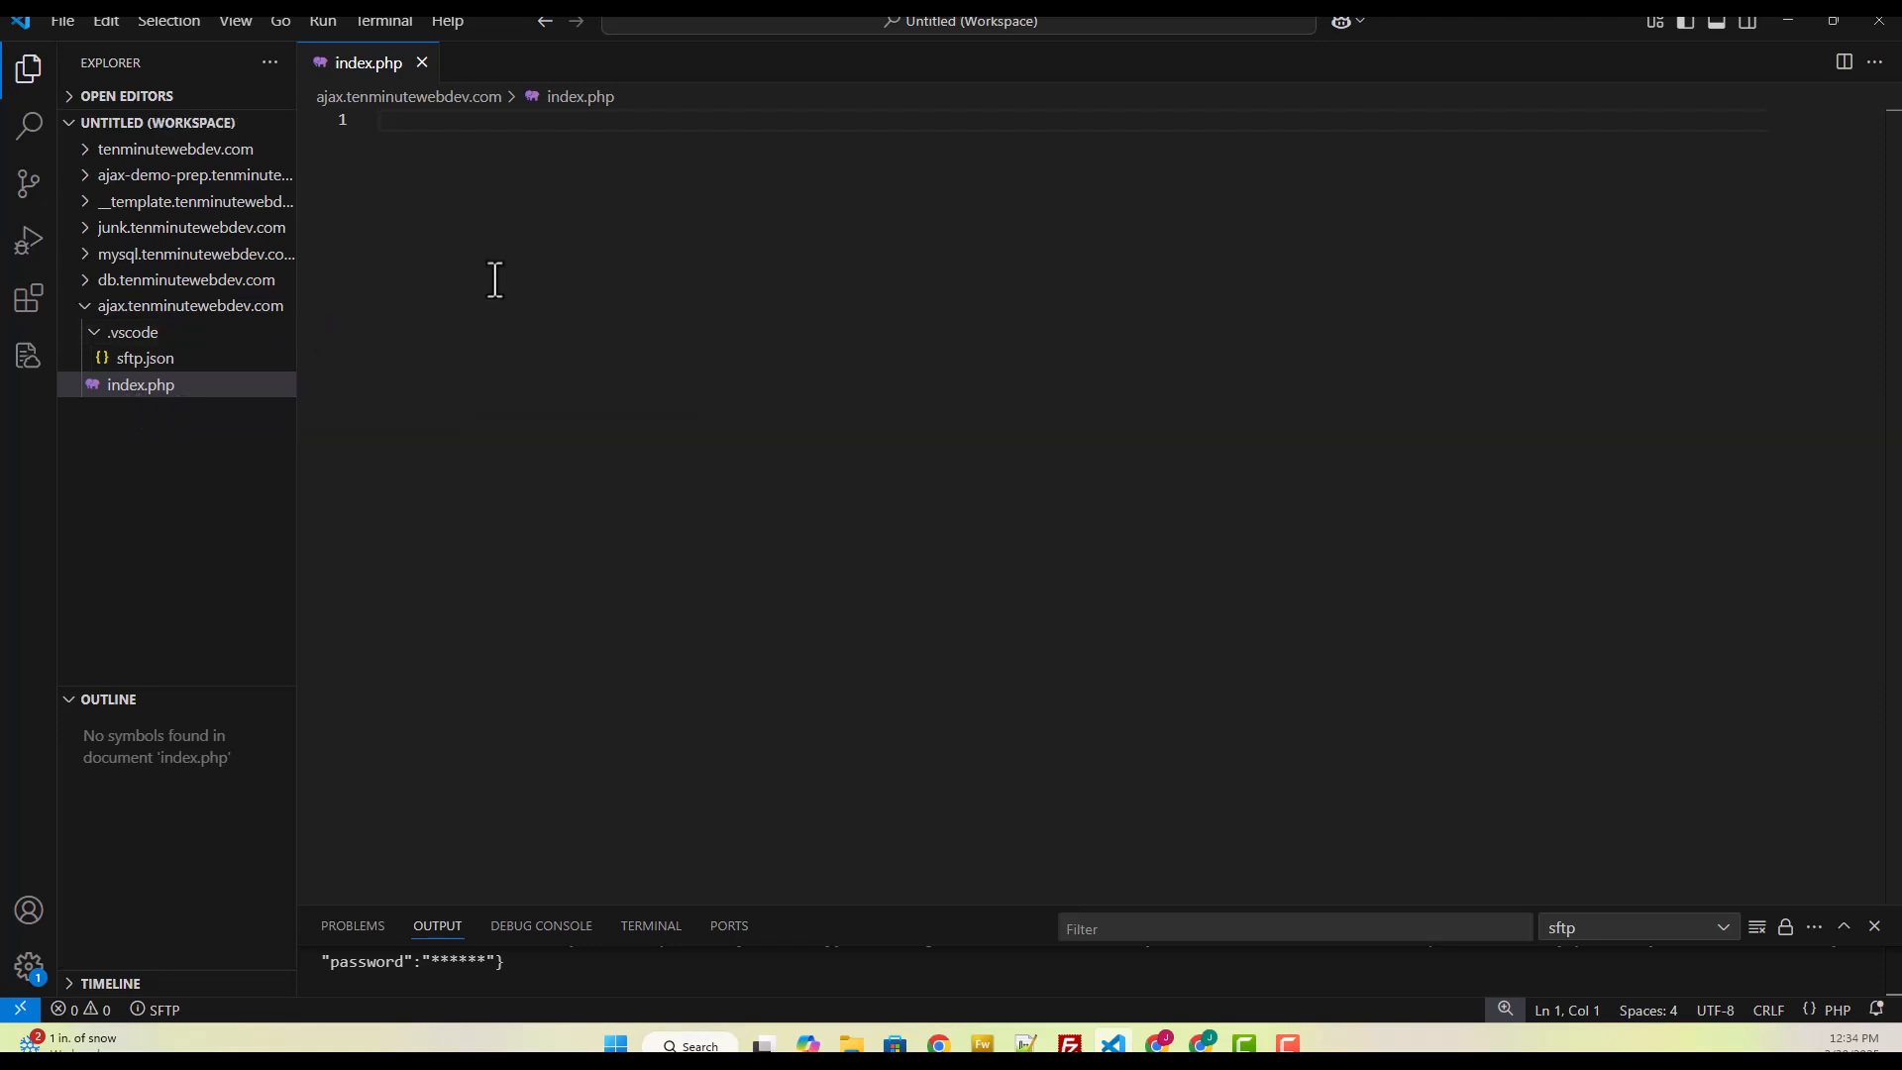
Step: Enter the text "Test" in index.php and save the file so it uploads to the server
{"action": "key", "text": "ctrl+s"}
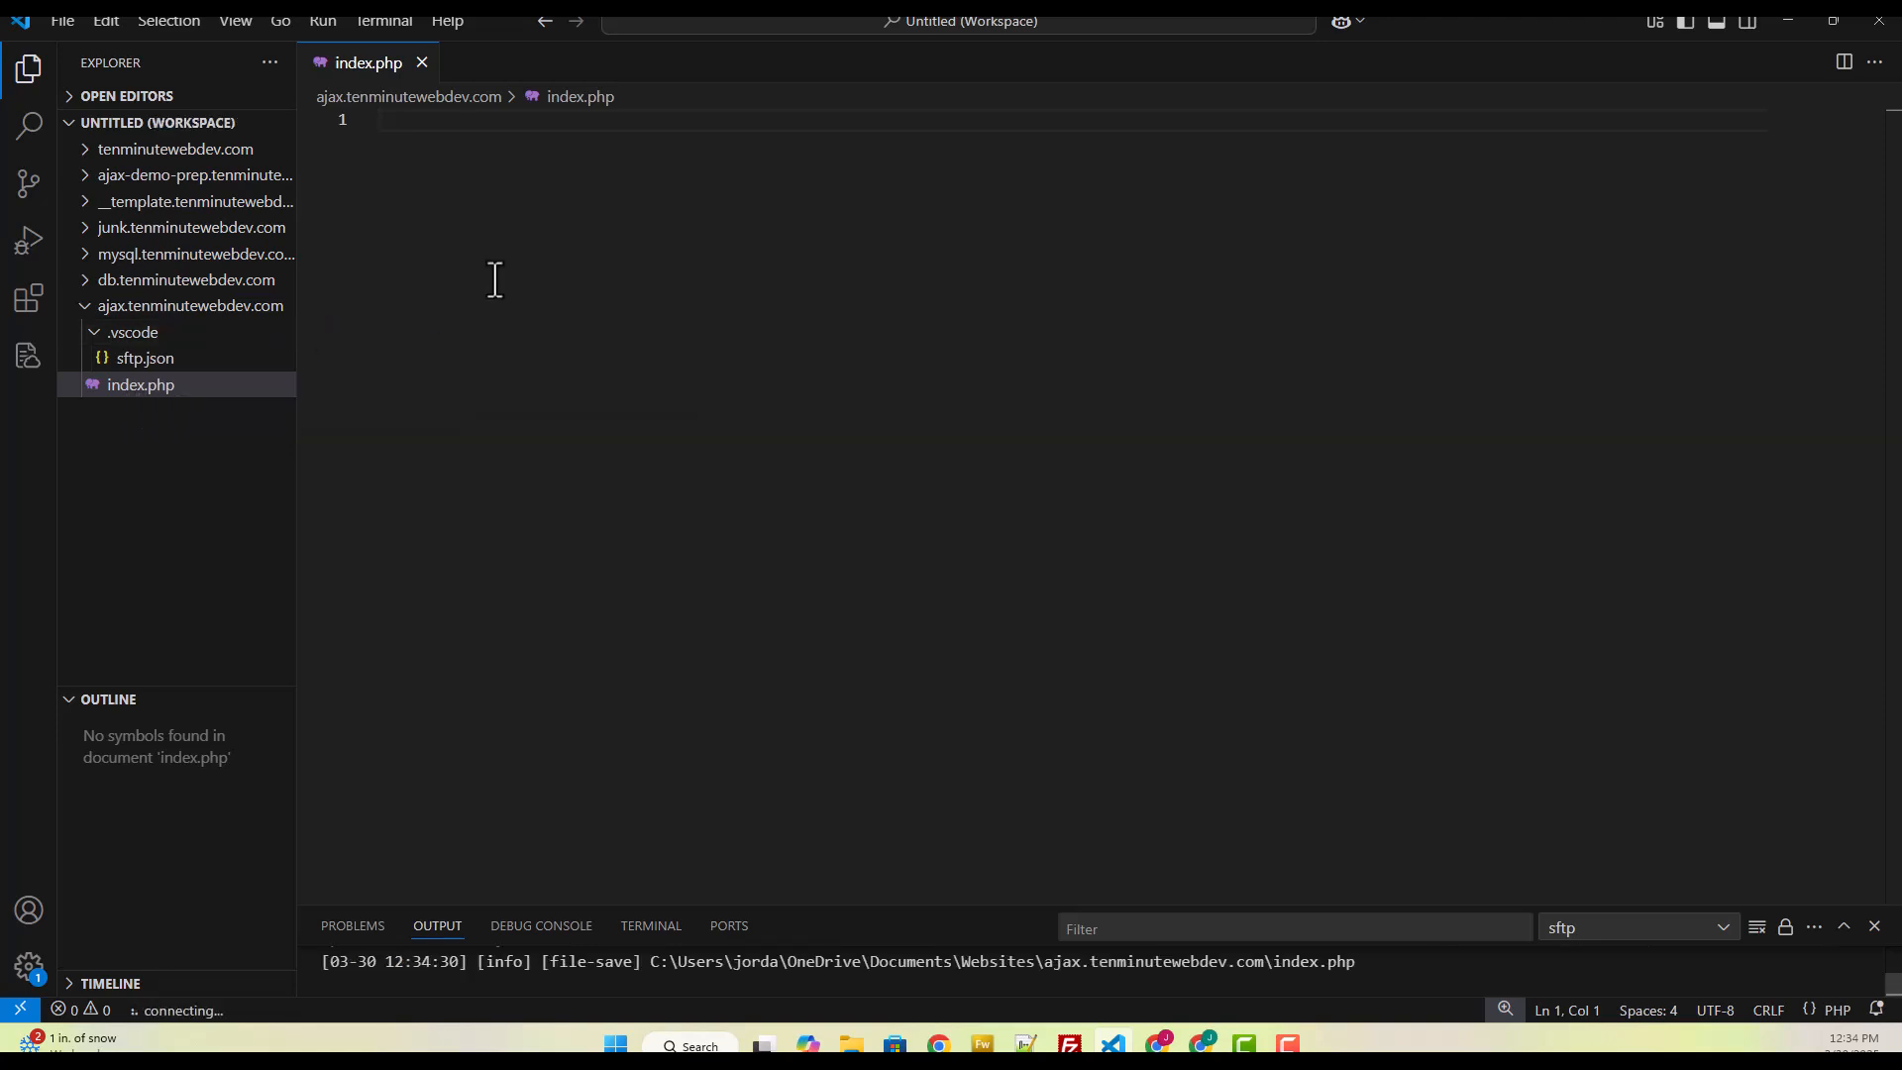
{"action": "type", "text": "Test"}
{"action": "key", "text": "ctrl+s"}
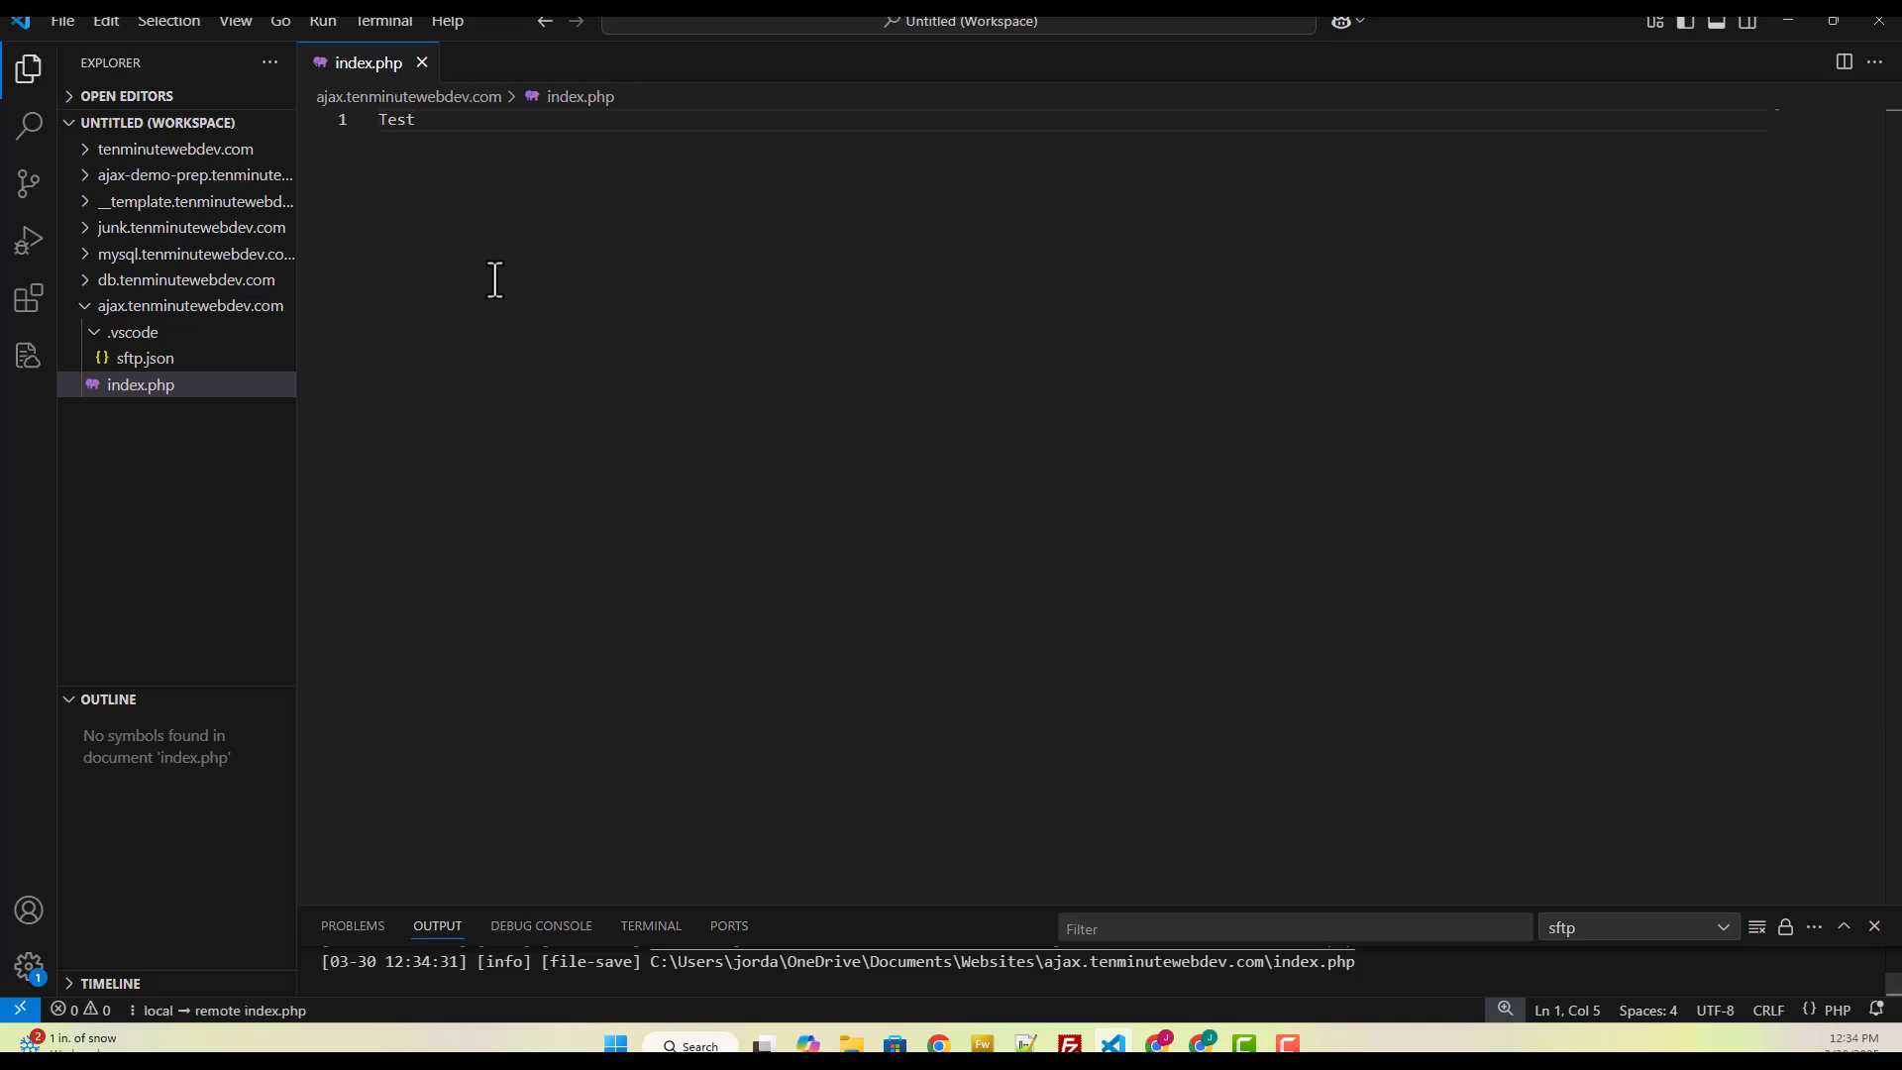
Step: Load ajax.tenminutewebdev.com in a new Chrome tab and check the text the page outputs
{"action": "left_click", "coordinate": [1202, 1043]}
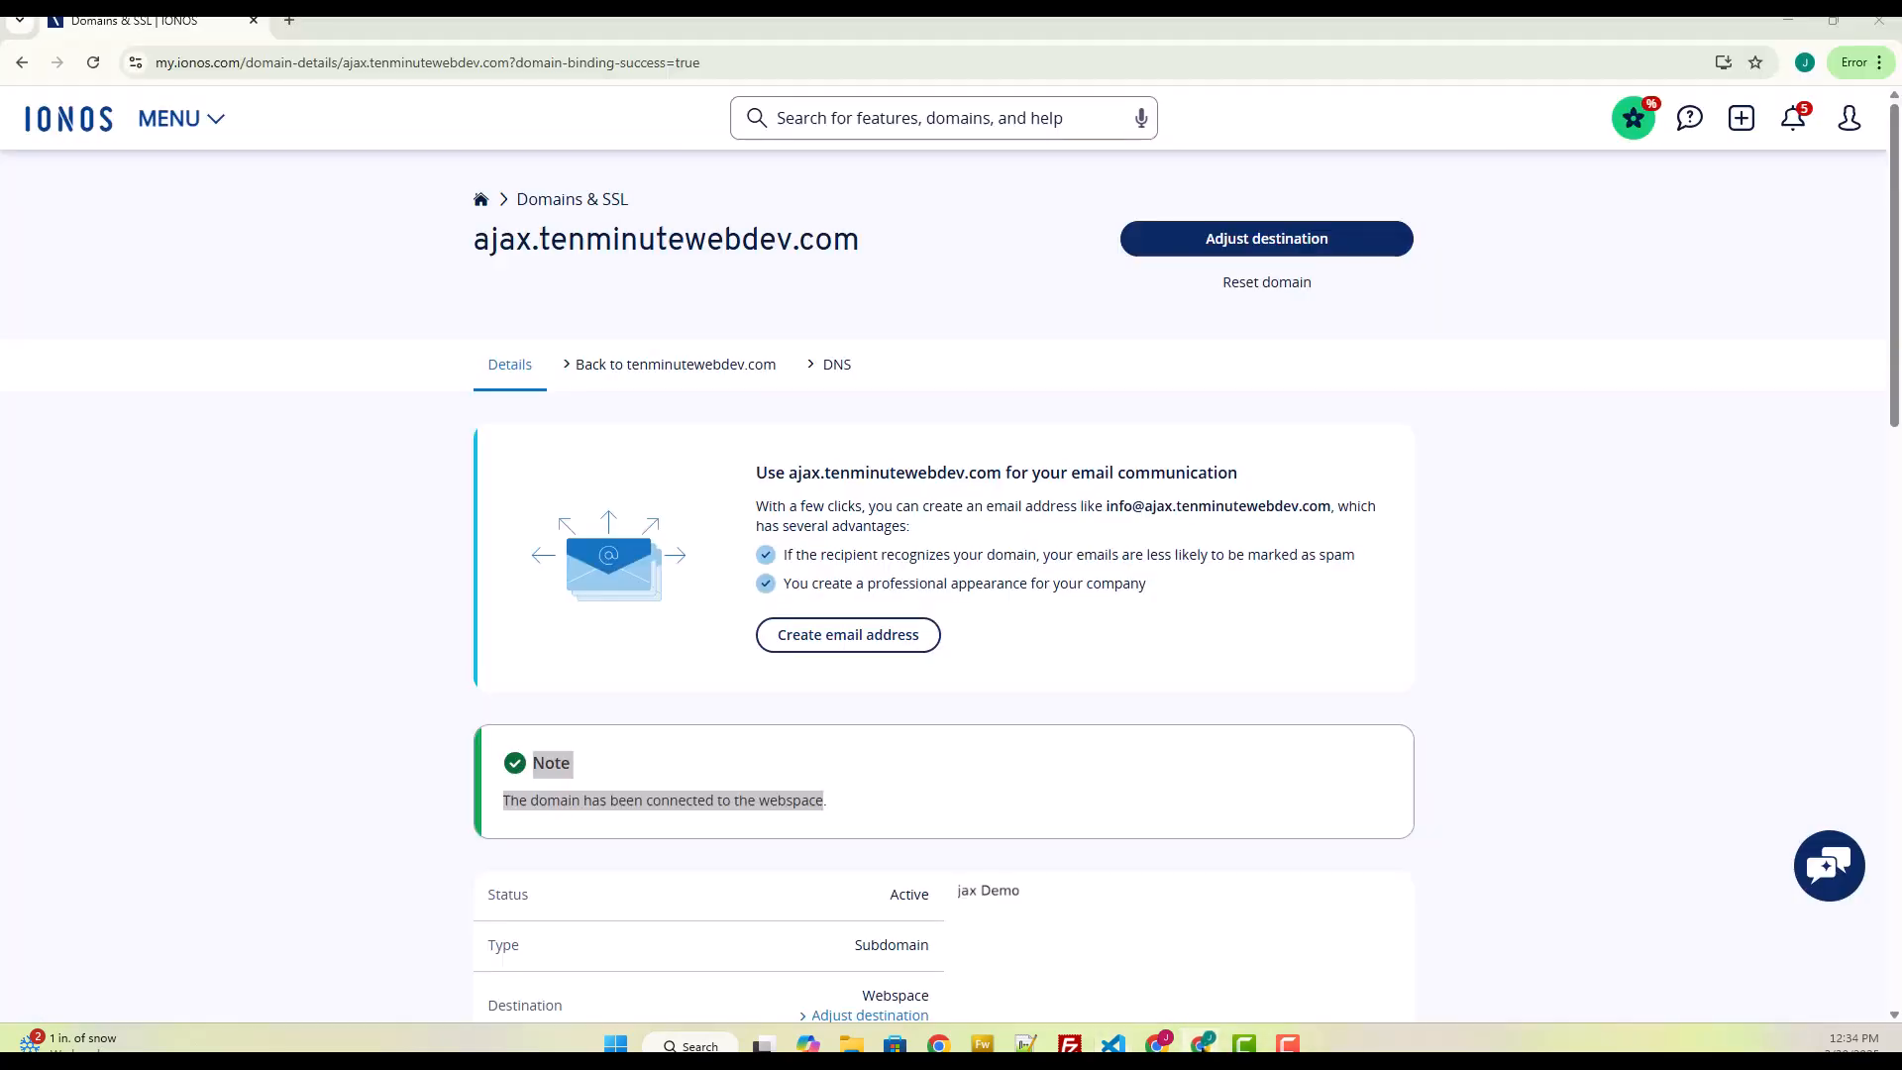
{"action": "left_click", "coordinate": [298, 26]}
{"action": "type", "text": "ajax.tenminutewebdev.com"}
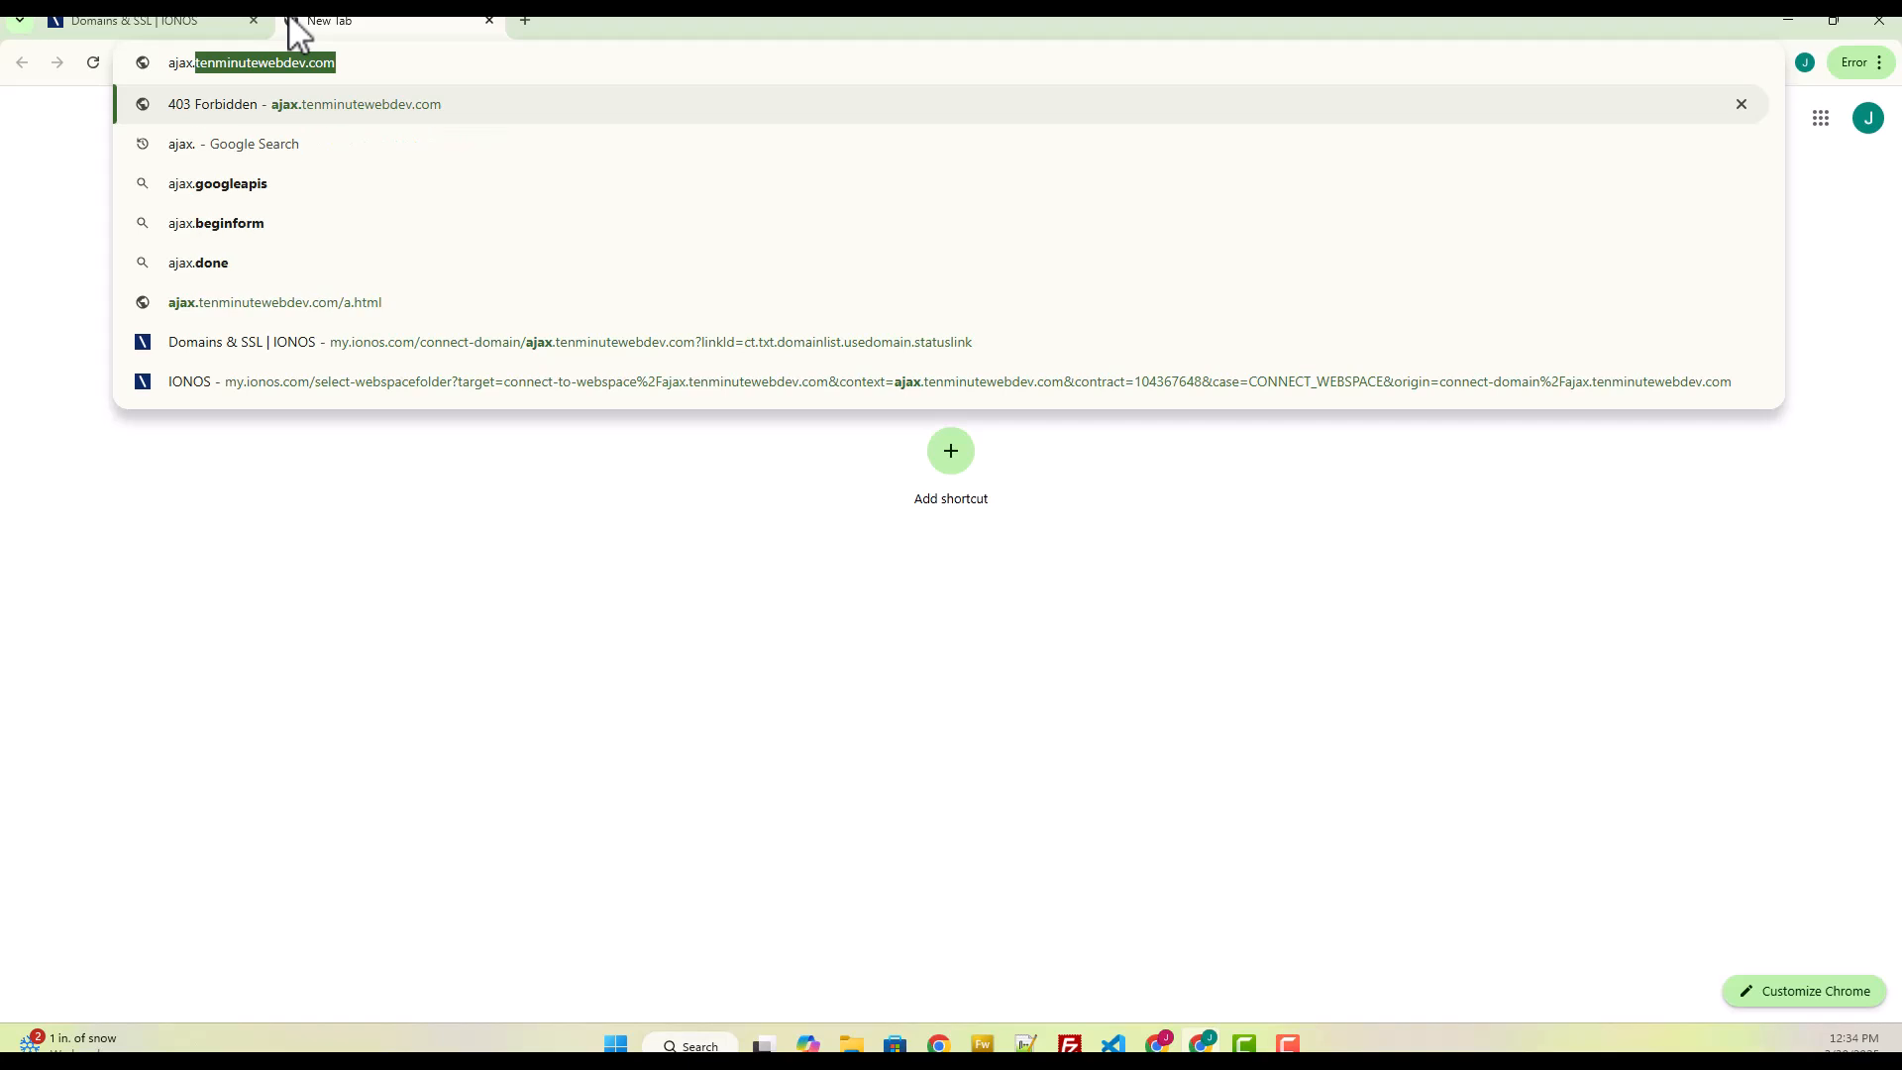
{"action": "key", "text": "Return"}
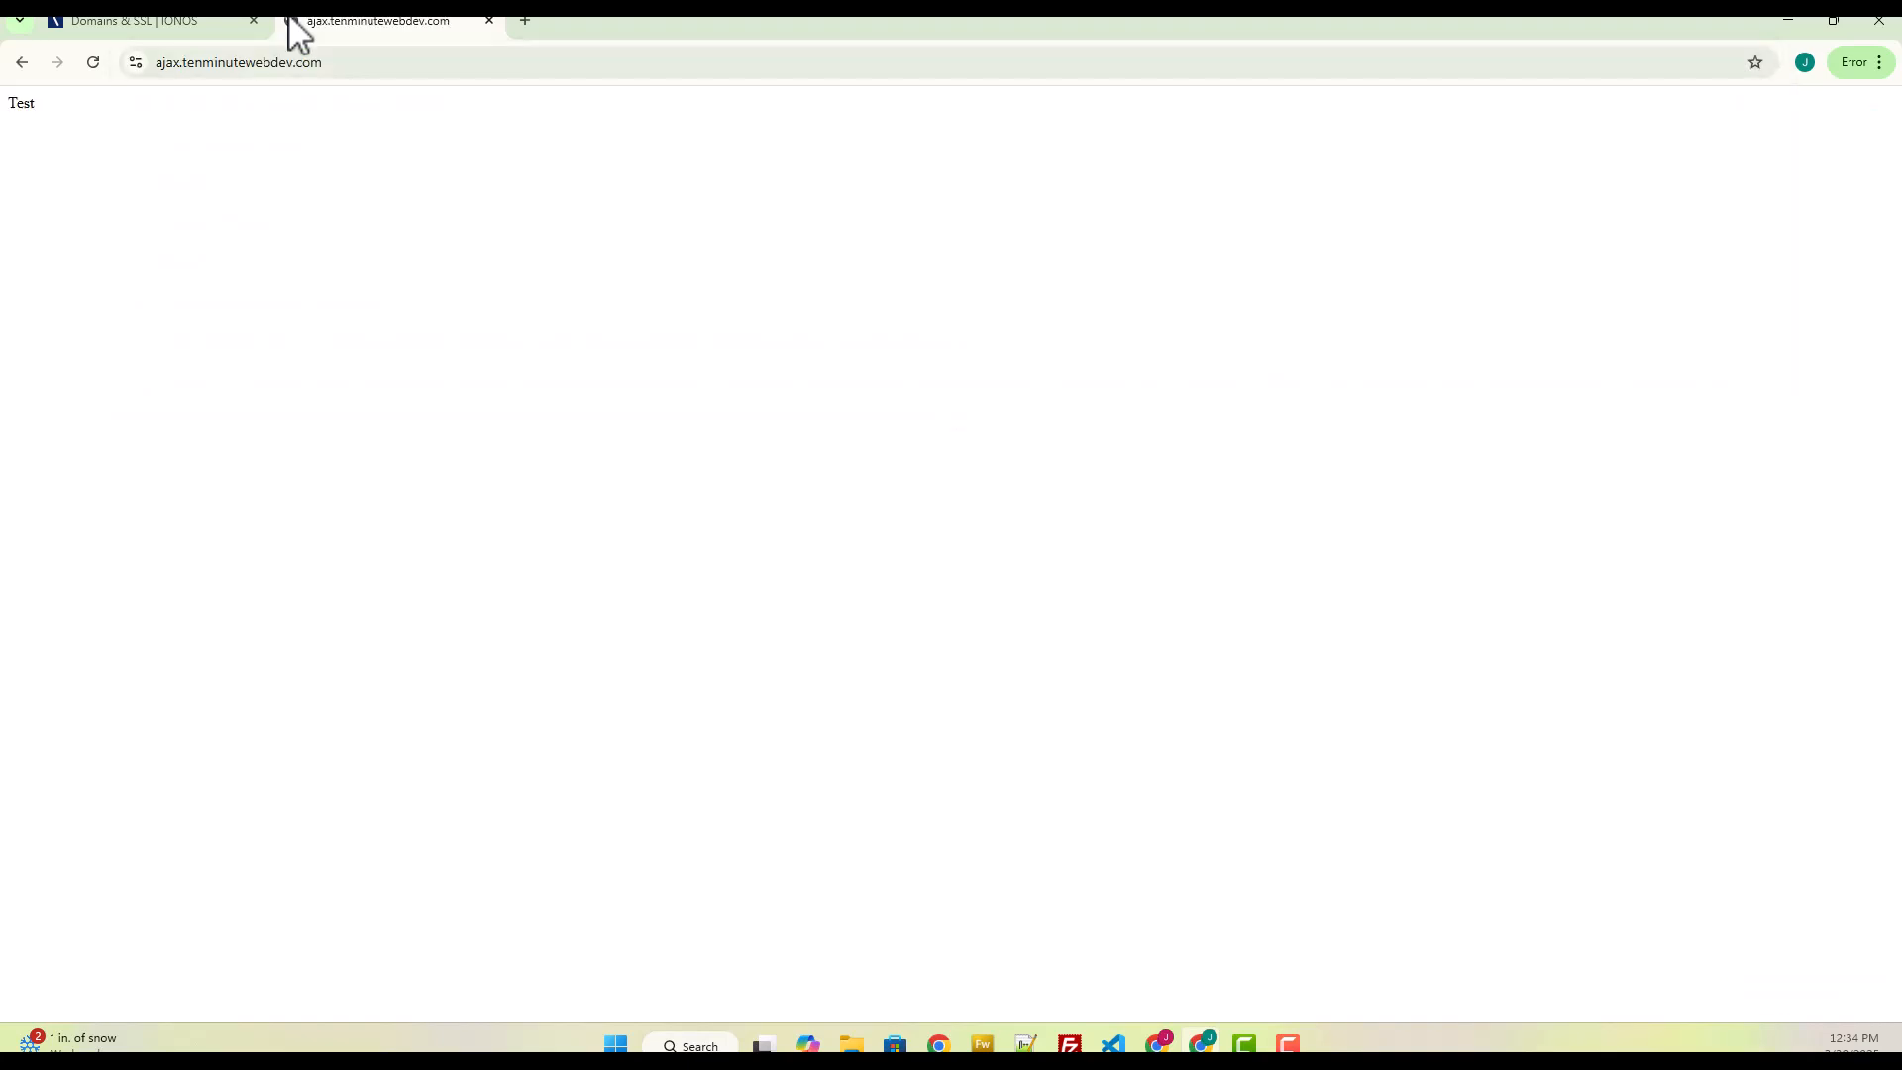
{"action": "left_click_drag", "start_coordinate": [38, 125], "coordinate": [3, 96]}
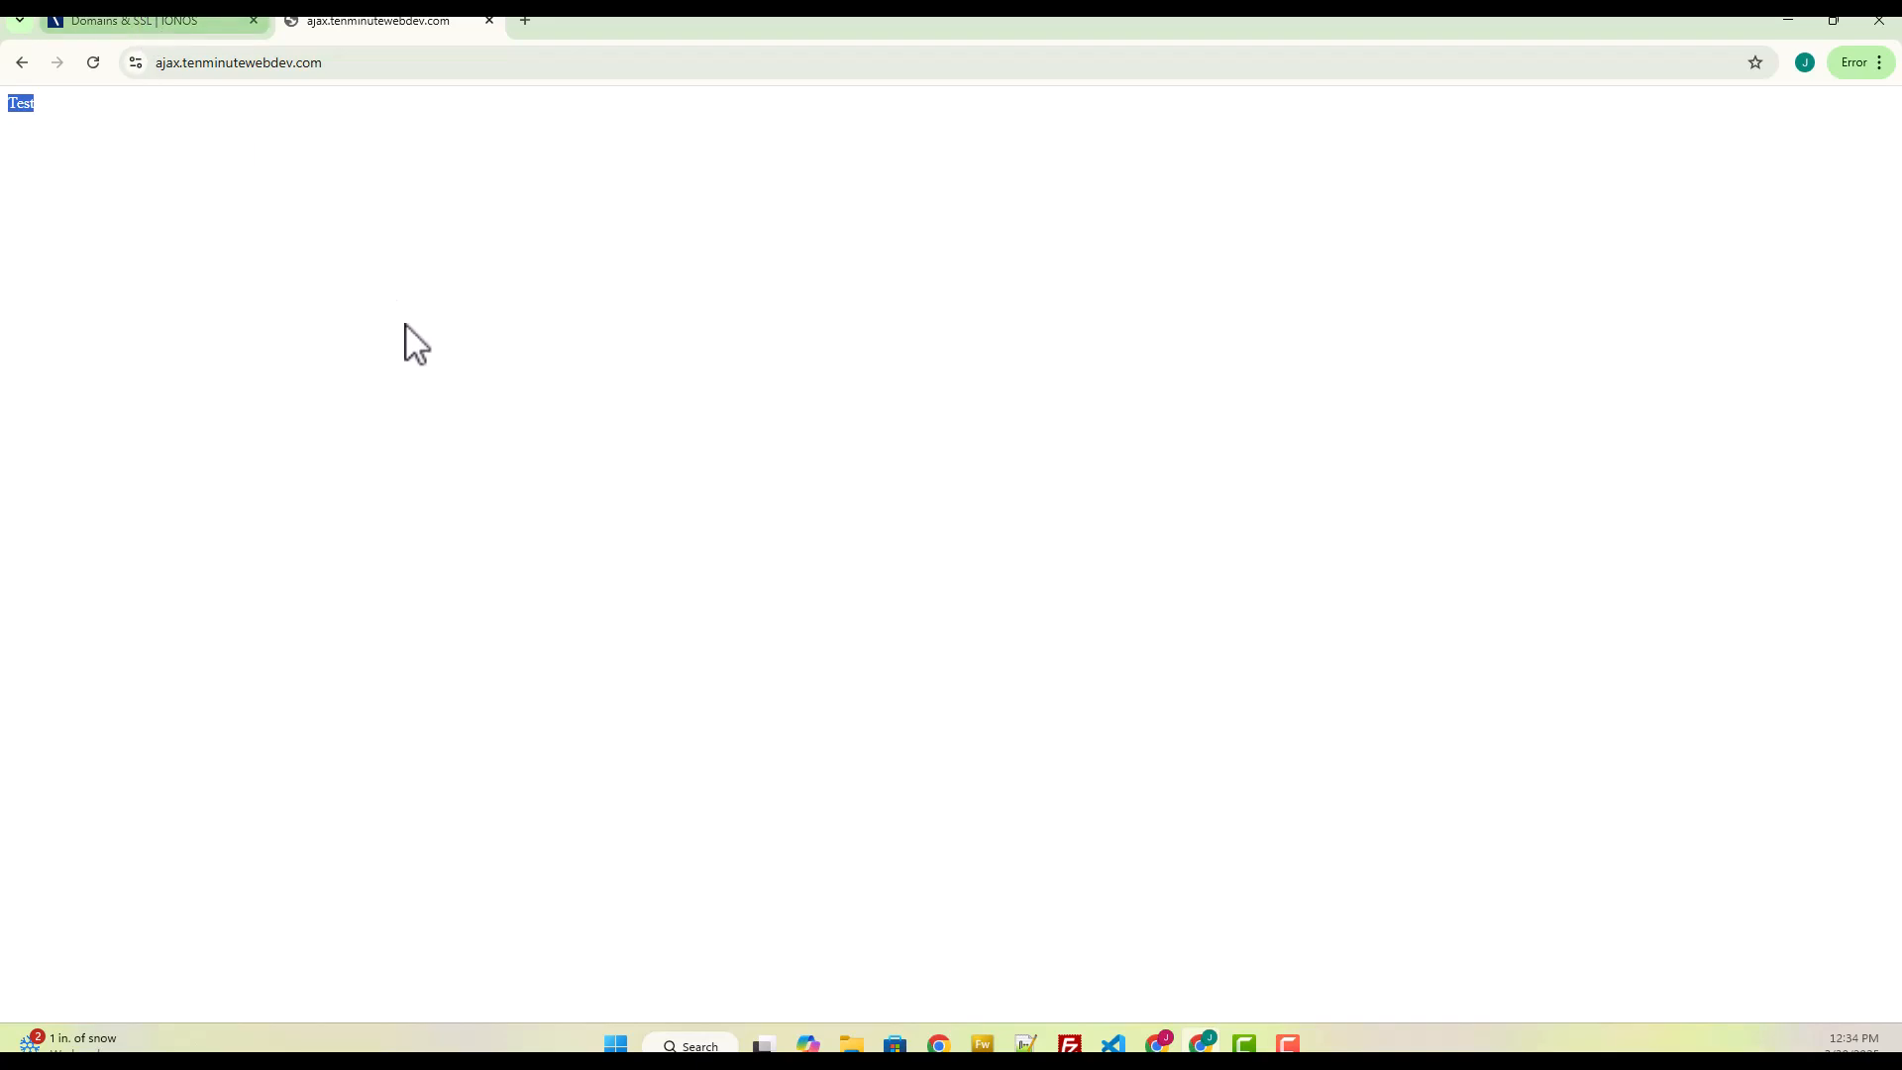
Step: Open getbootstrap.com in another new tab and find the quick start section of its version 5.3 introduction
{"action": "left_click", "coordinate": [526, 18]}
{"action": "type", "text": "bootst"}
{"action": "key", "text": "ctrl+a"}
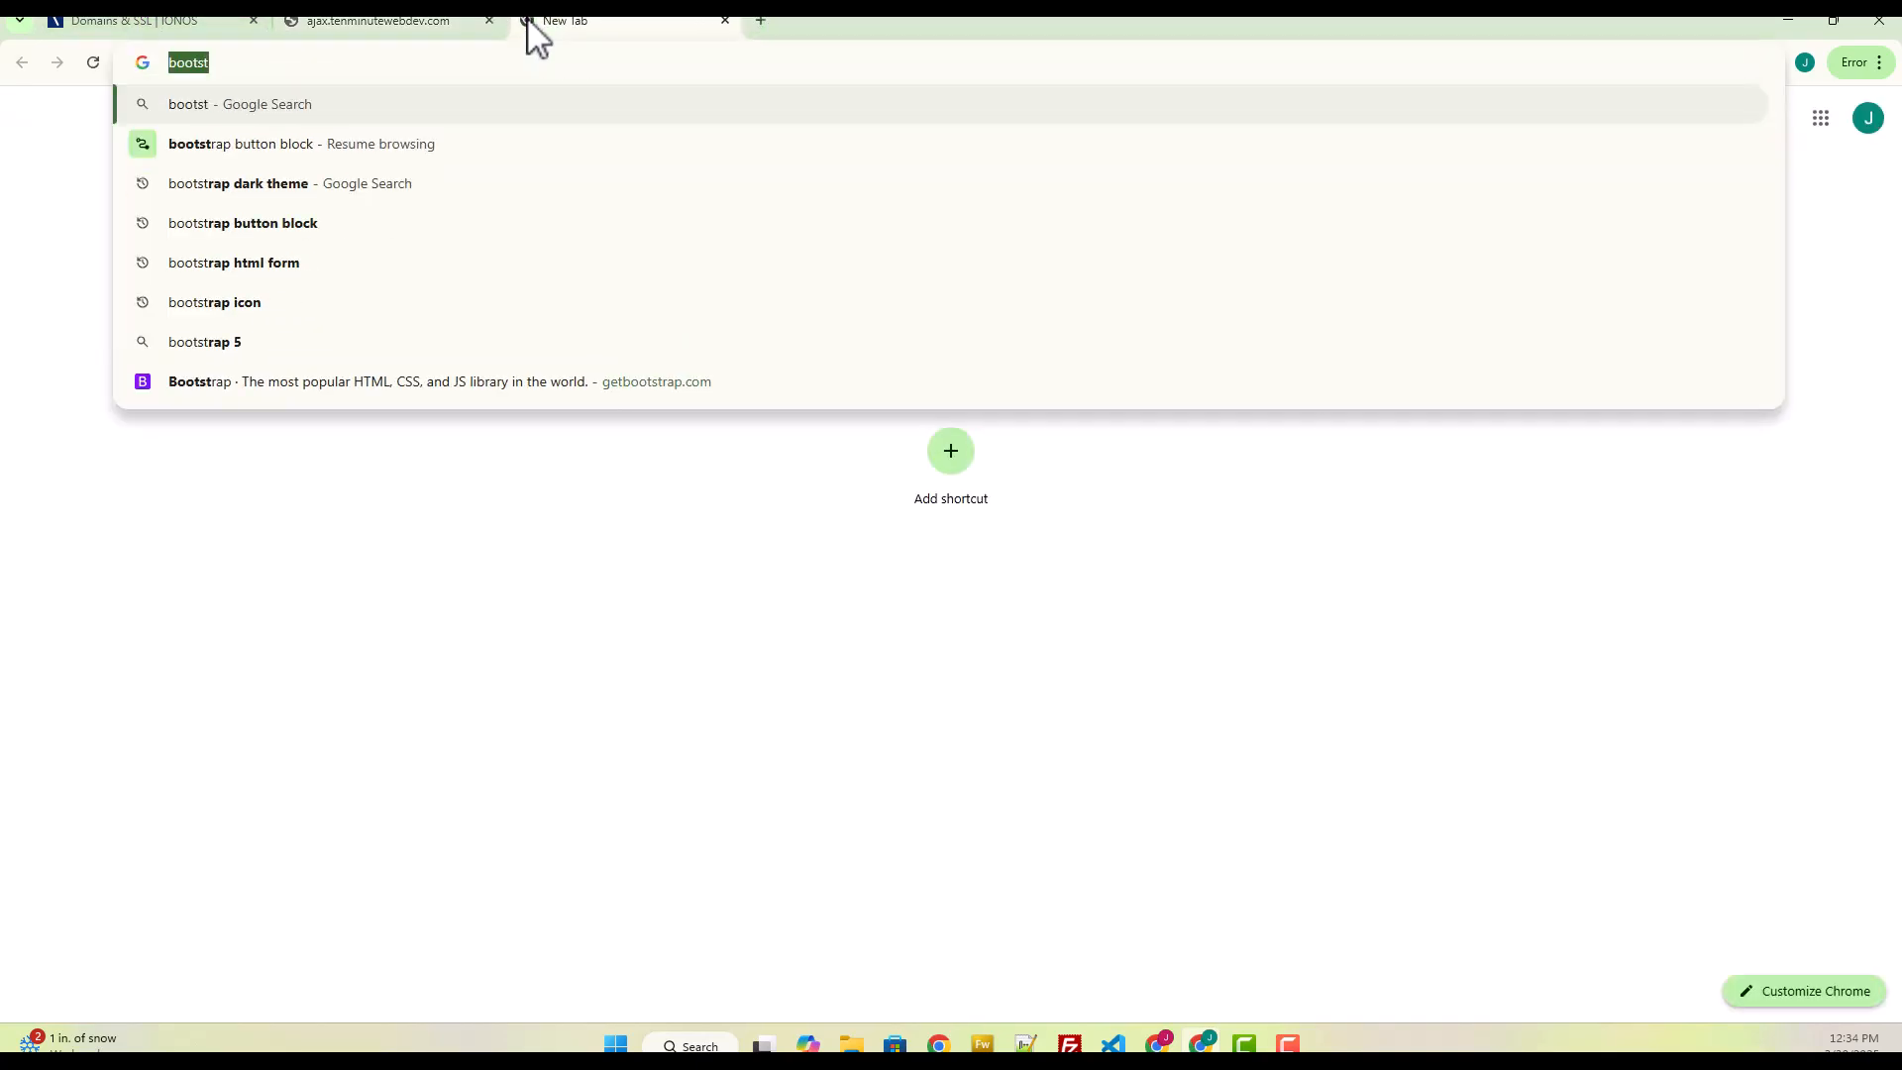
{"action": "type", "text": "getbootstrap.com"}
{"action": "key", "text": "Return"}
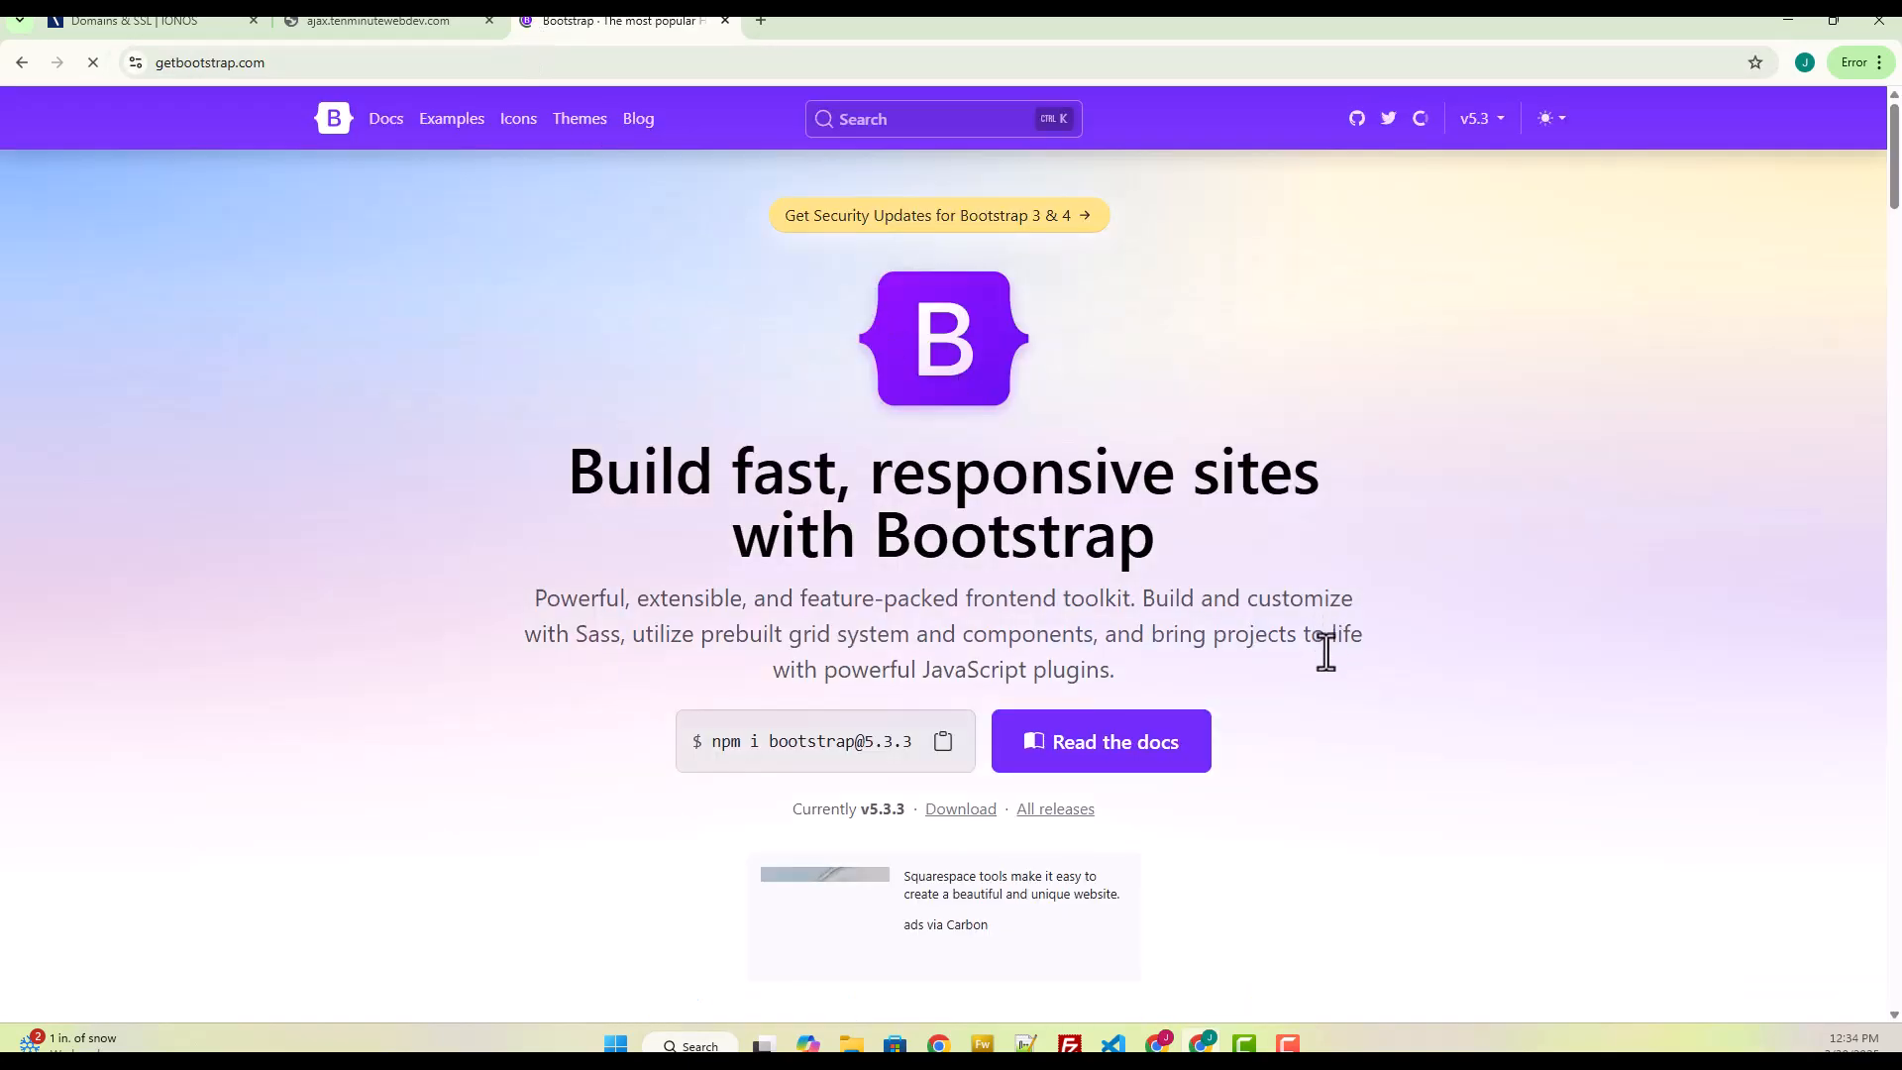
{"action": "scroll", "coordinate": [1547, 596], "scroll_direction": "down", "scroll_amount": 1}
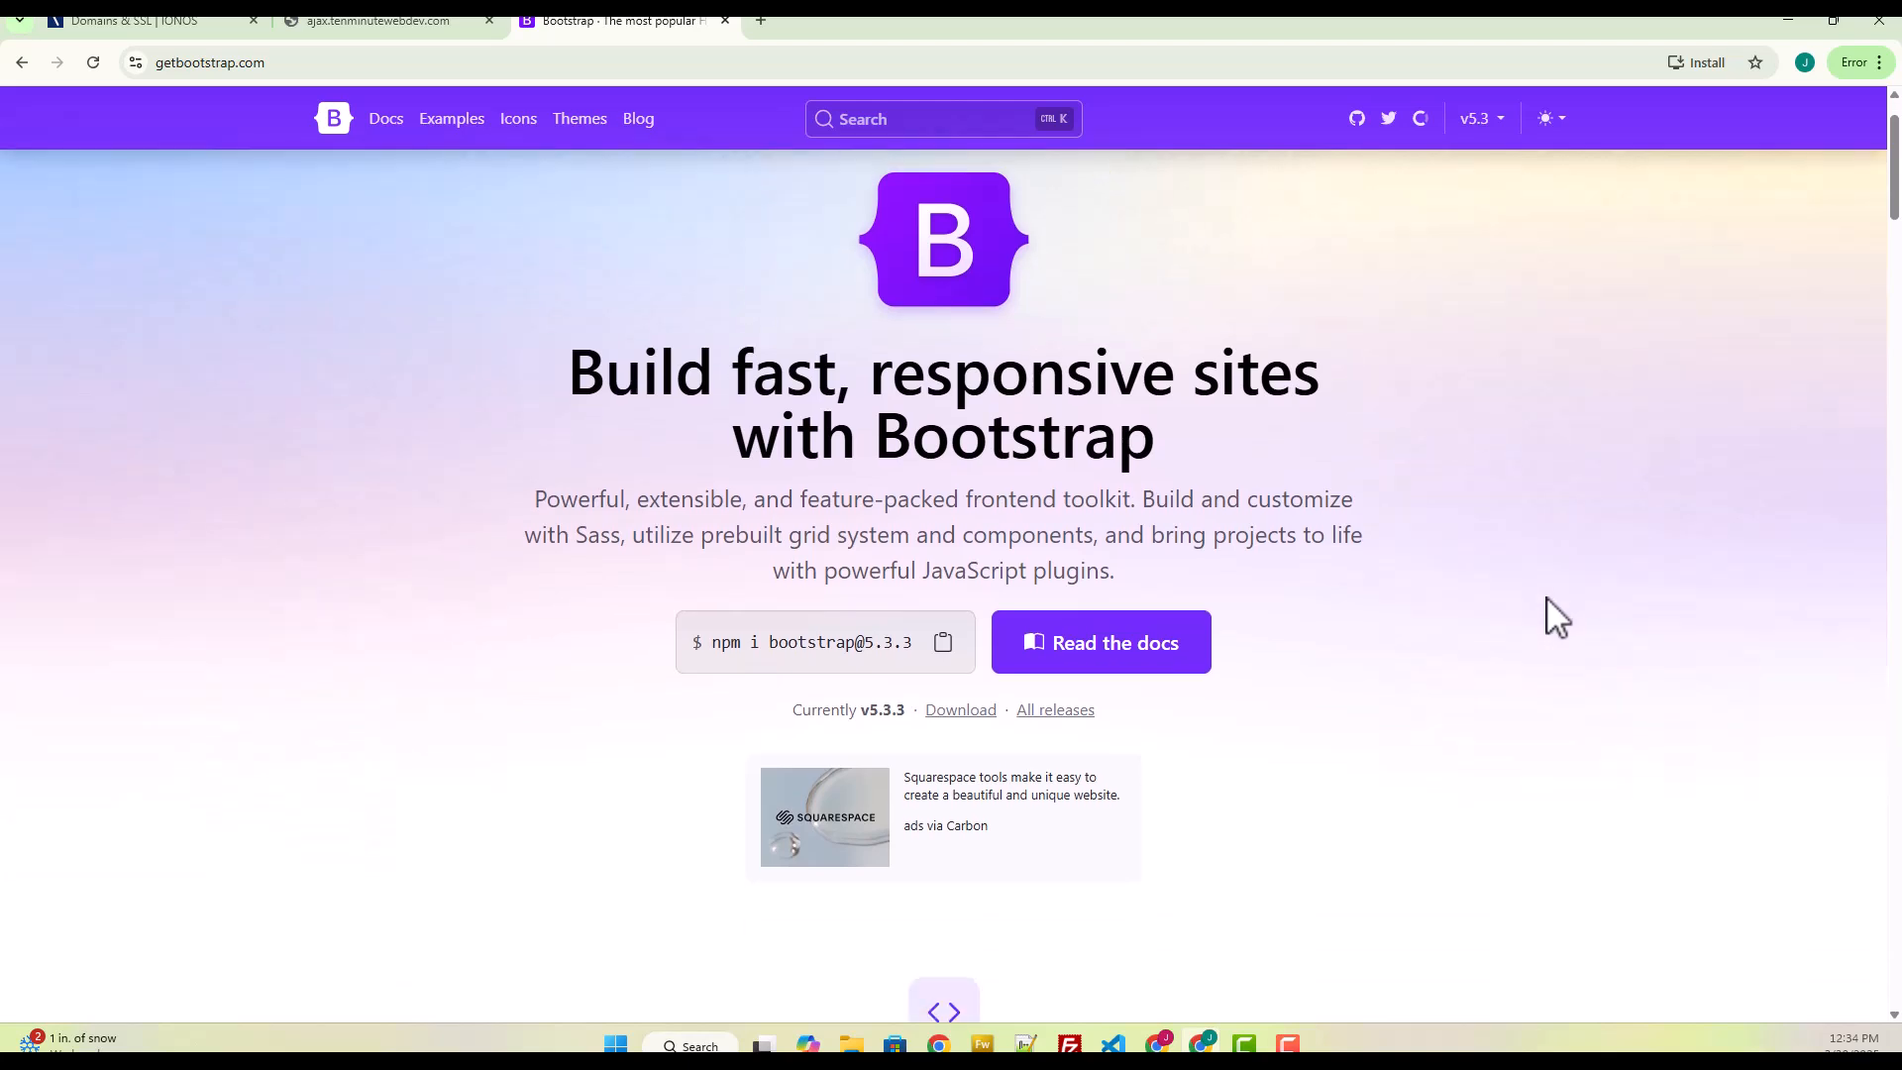
{"action": "scroll", "coordinate": [1556, 616], "scroll_direction": "up", "scroll_amount": 1}
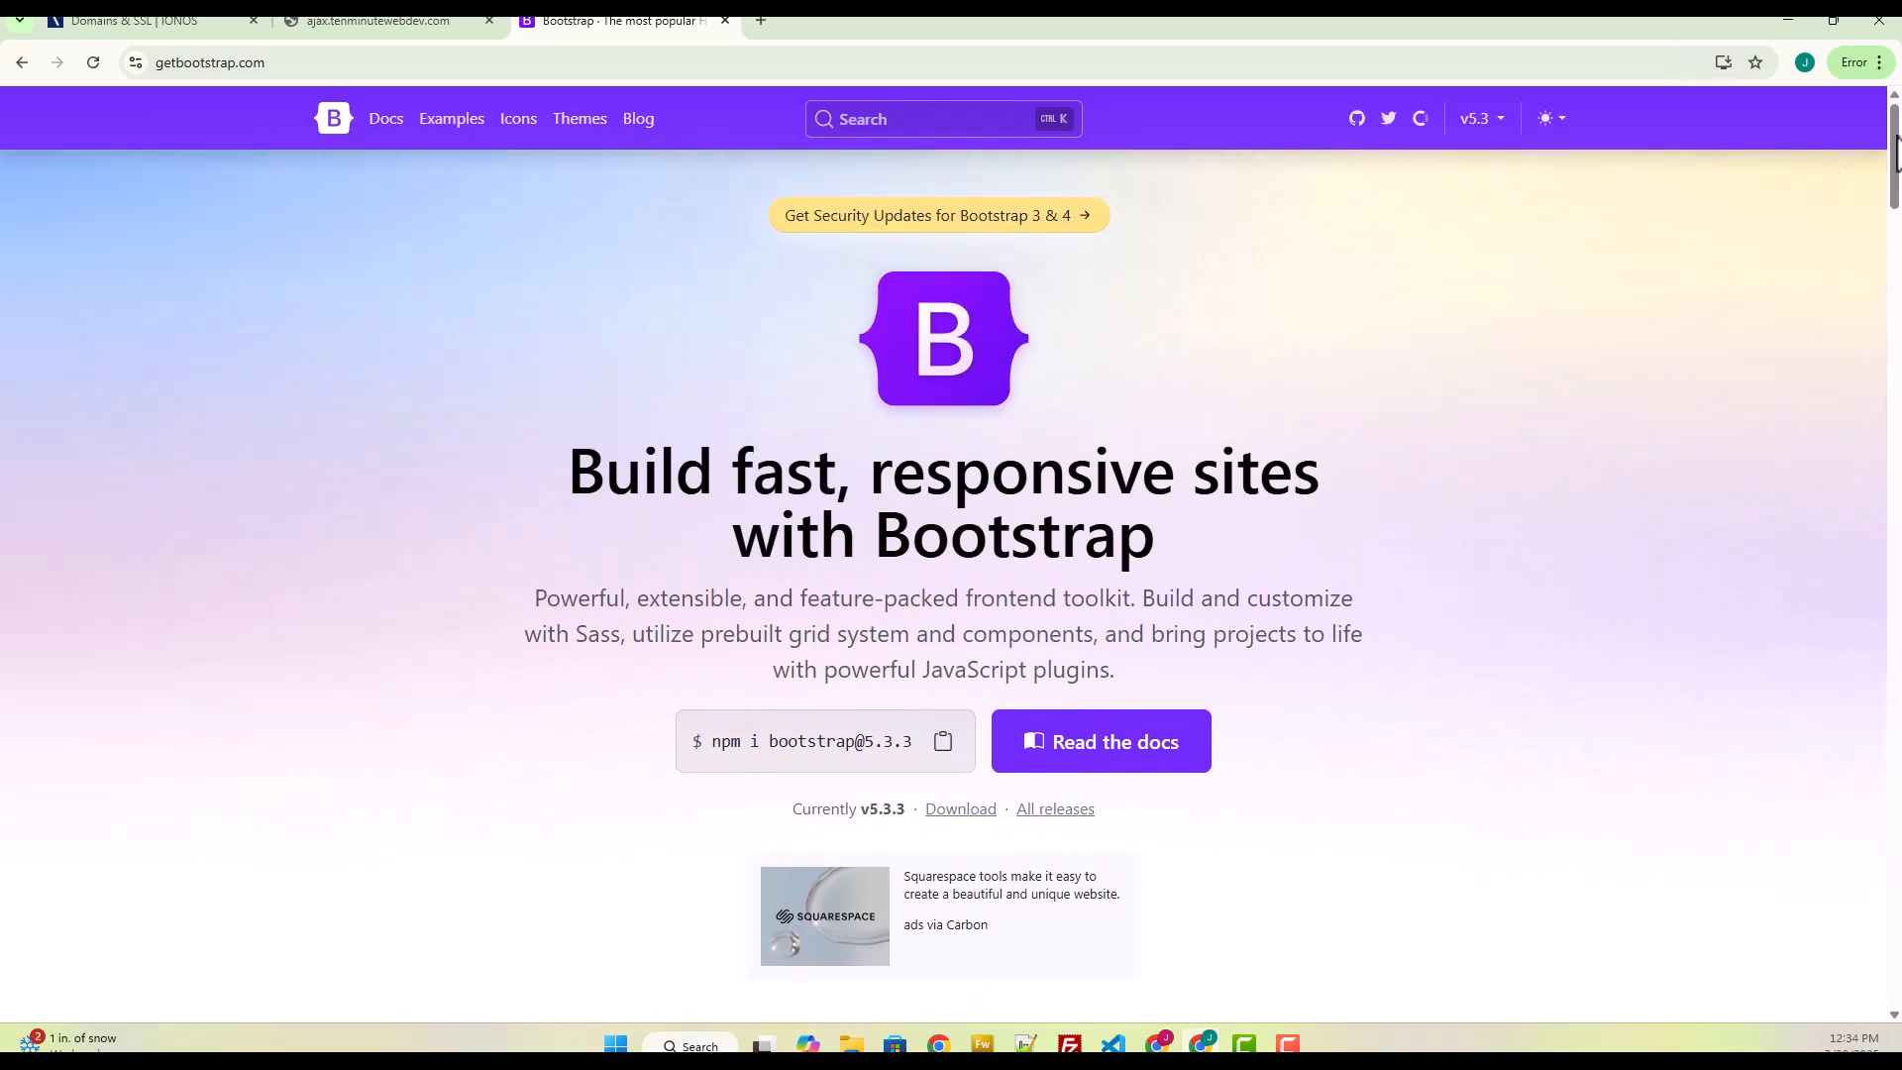
{"action": "left_click_drag", "start_coordinate": [1897, 153], "coordinate": [1895, 271]}
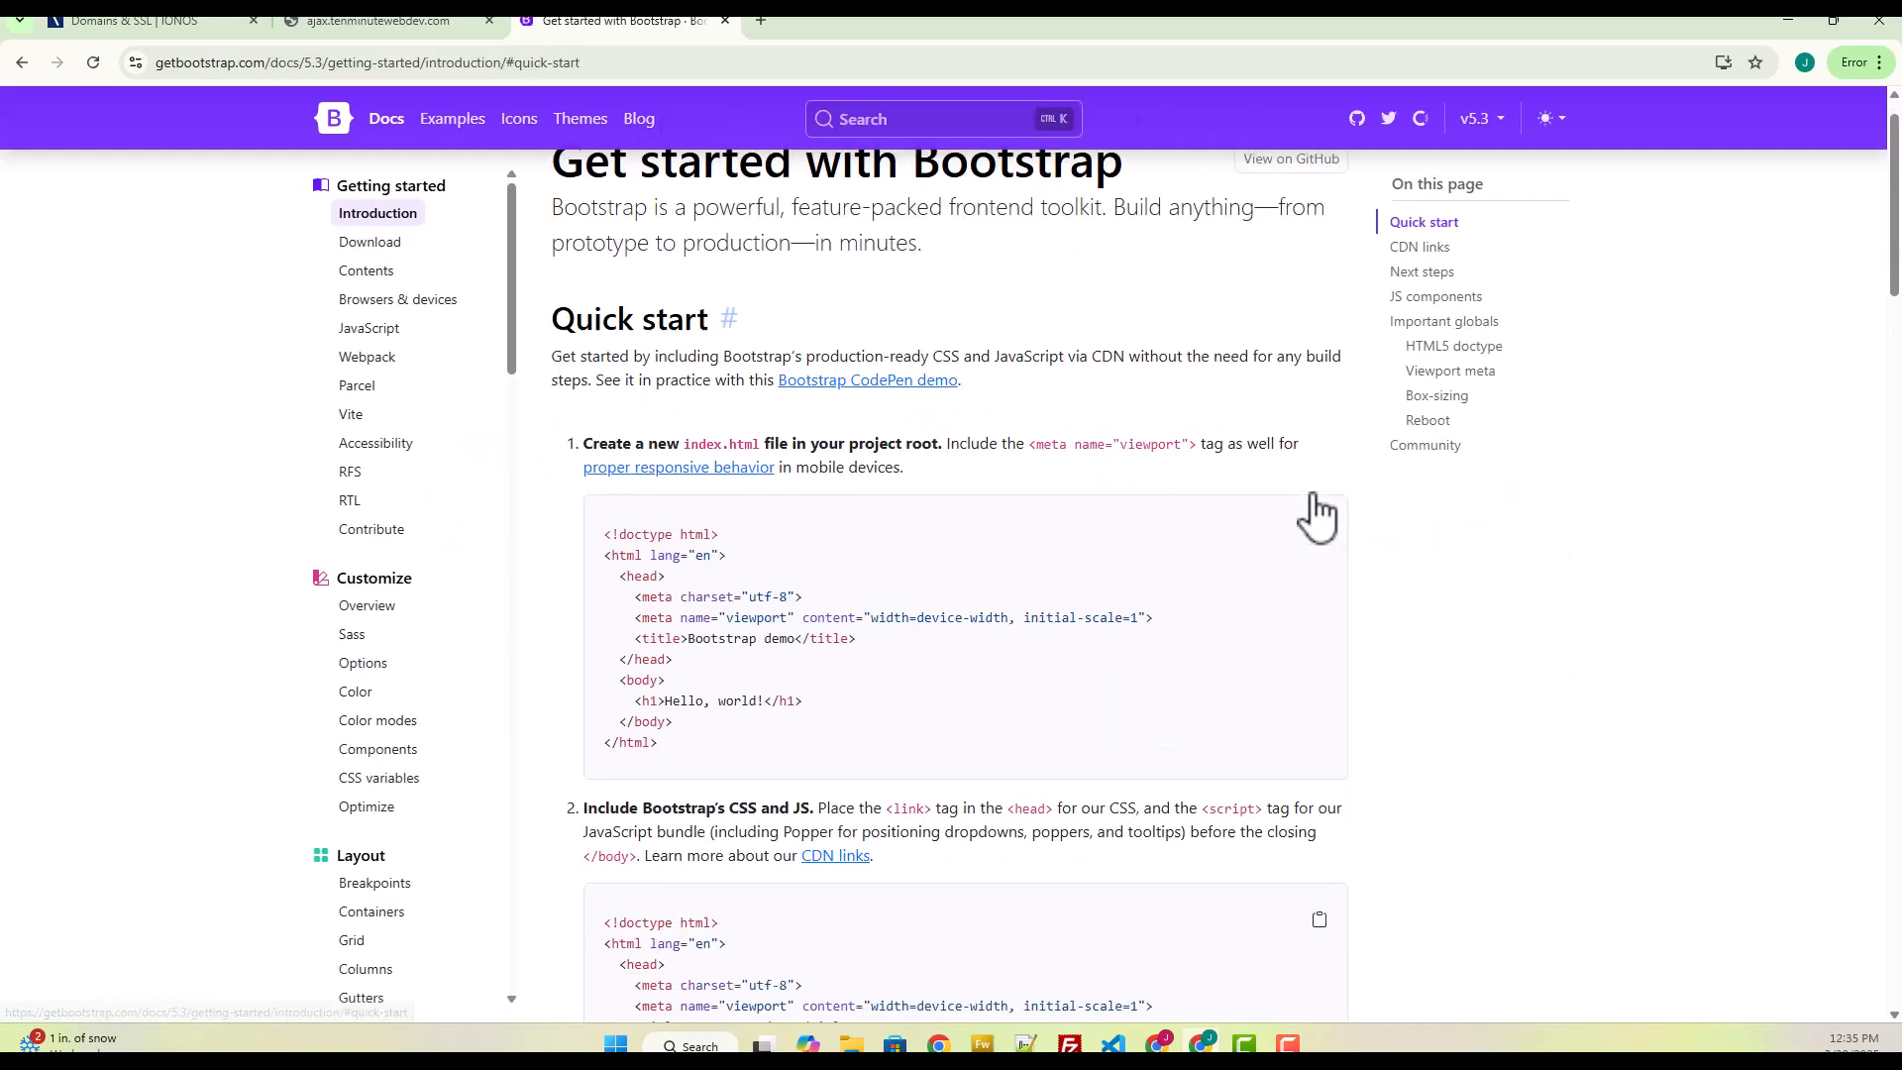
Step: Examine the quick start template that includes Bootstrap's CSS and JS, highlighting its bootstrap.min.css link and bootstrap.bundle.min.js script
{"action": "scroll", "coordinate": [1168, 704], "scroll_direction": "down", "scroll_amount": 1}
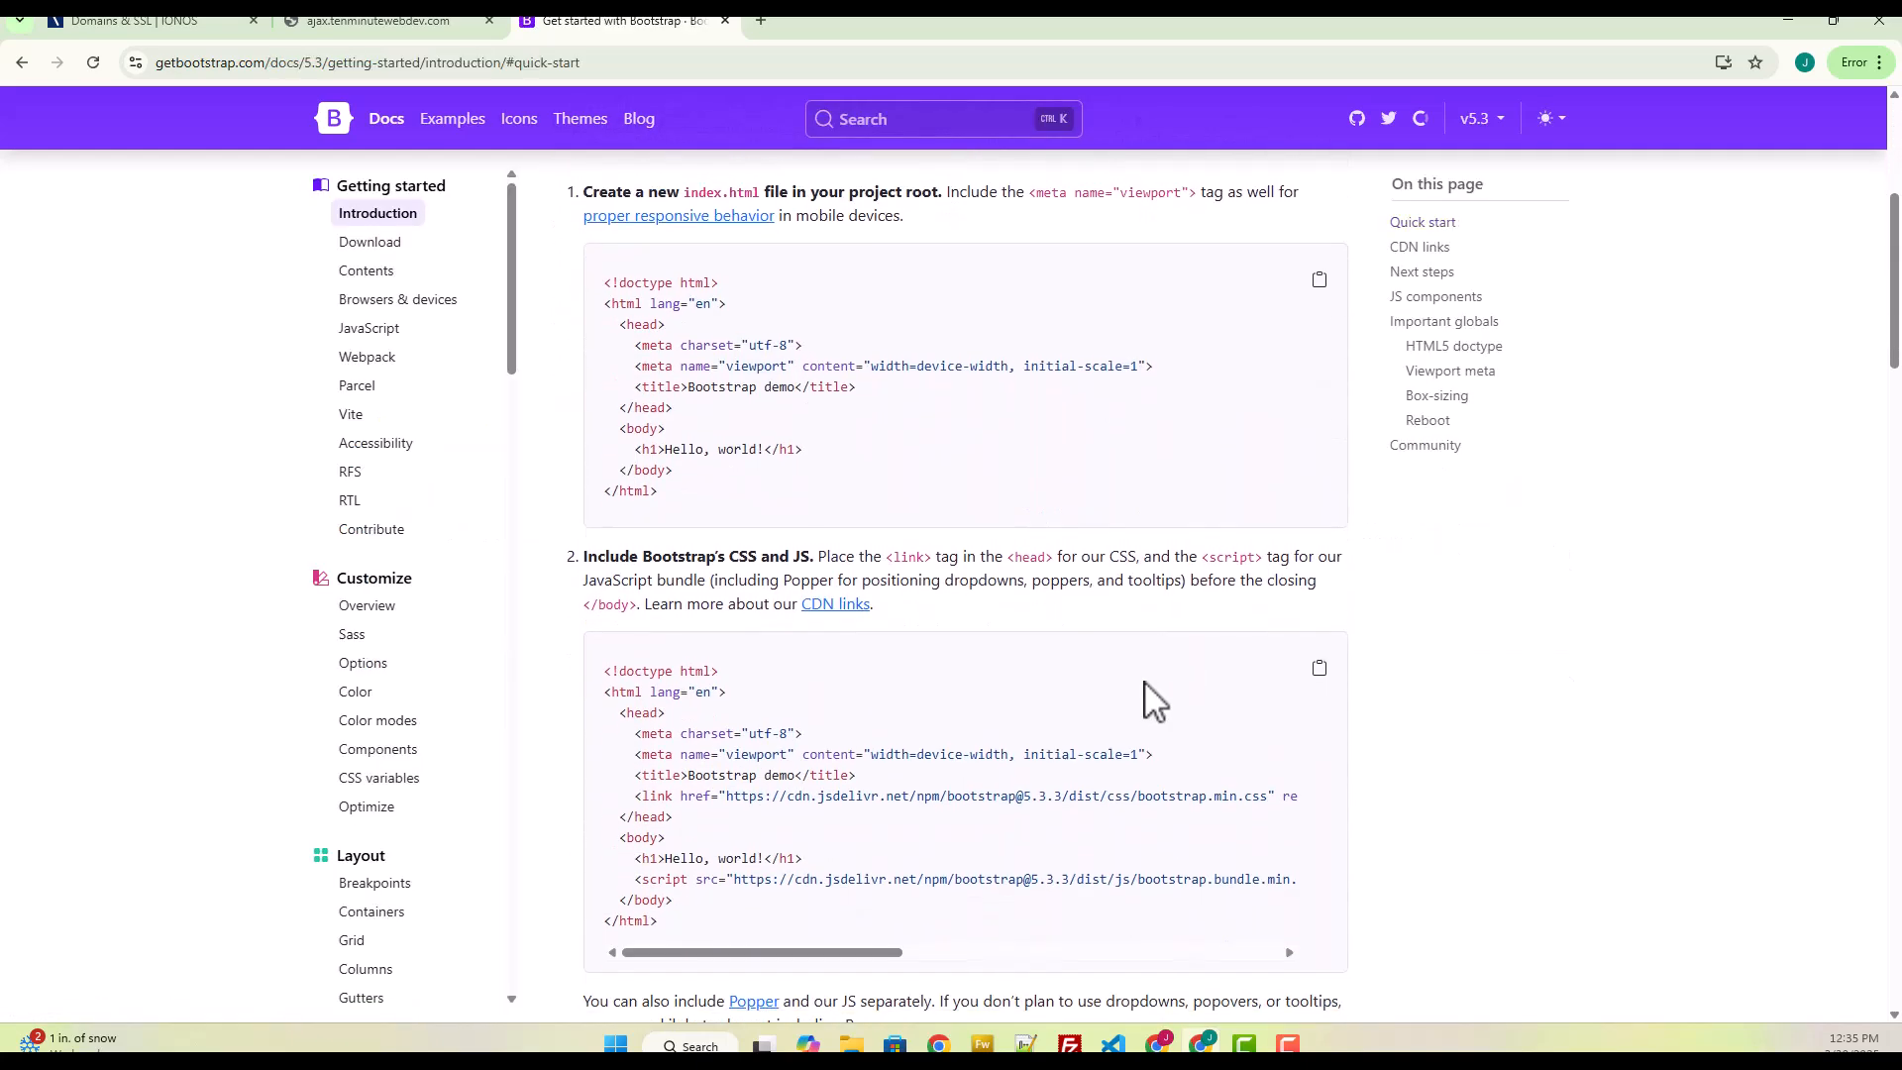
{"action": "left_click_drag", "start_coordinate": [604, 669], "coordinate": [767, 915]}
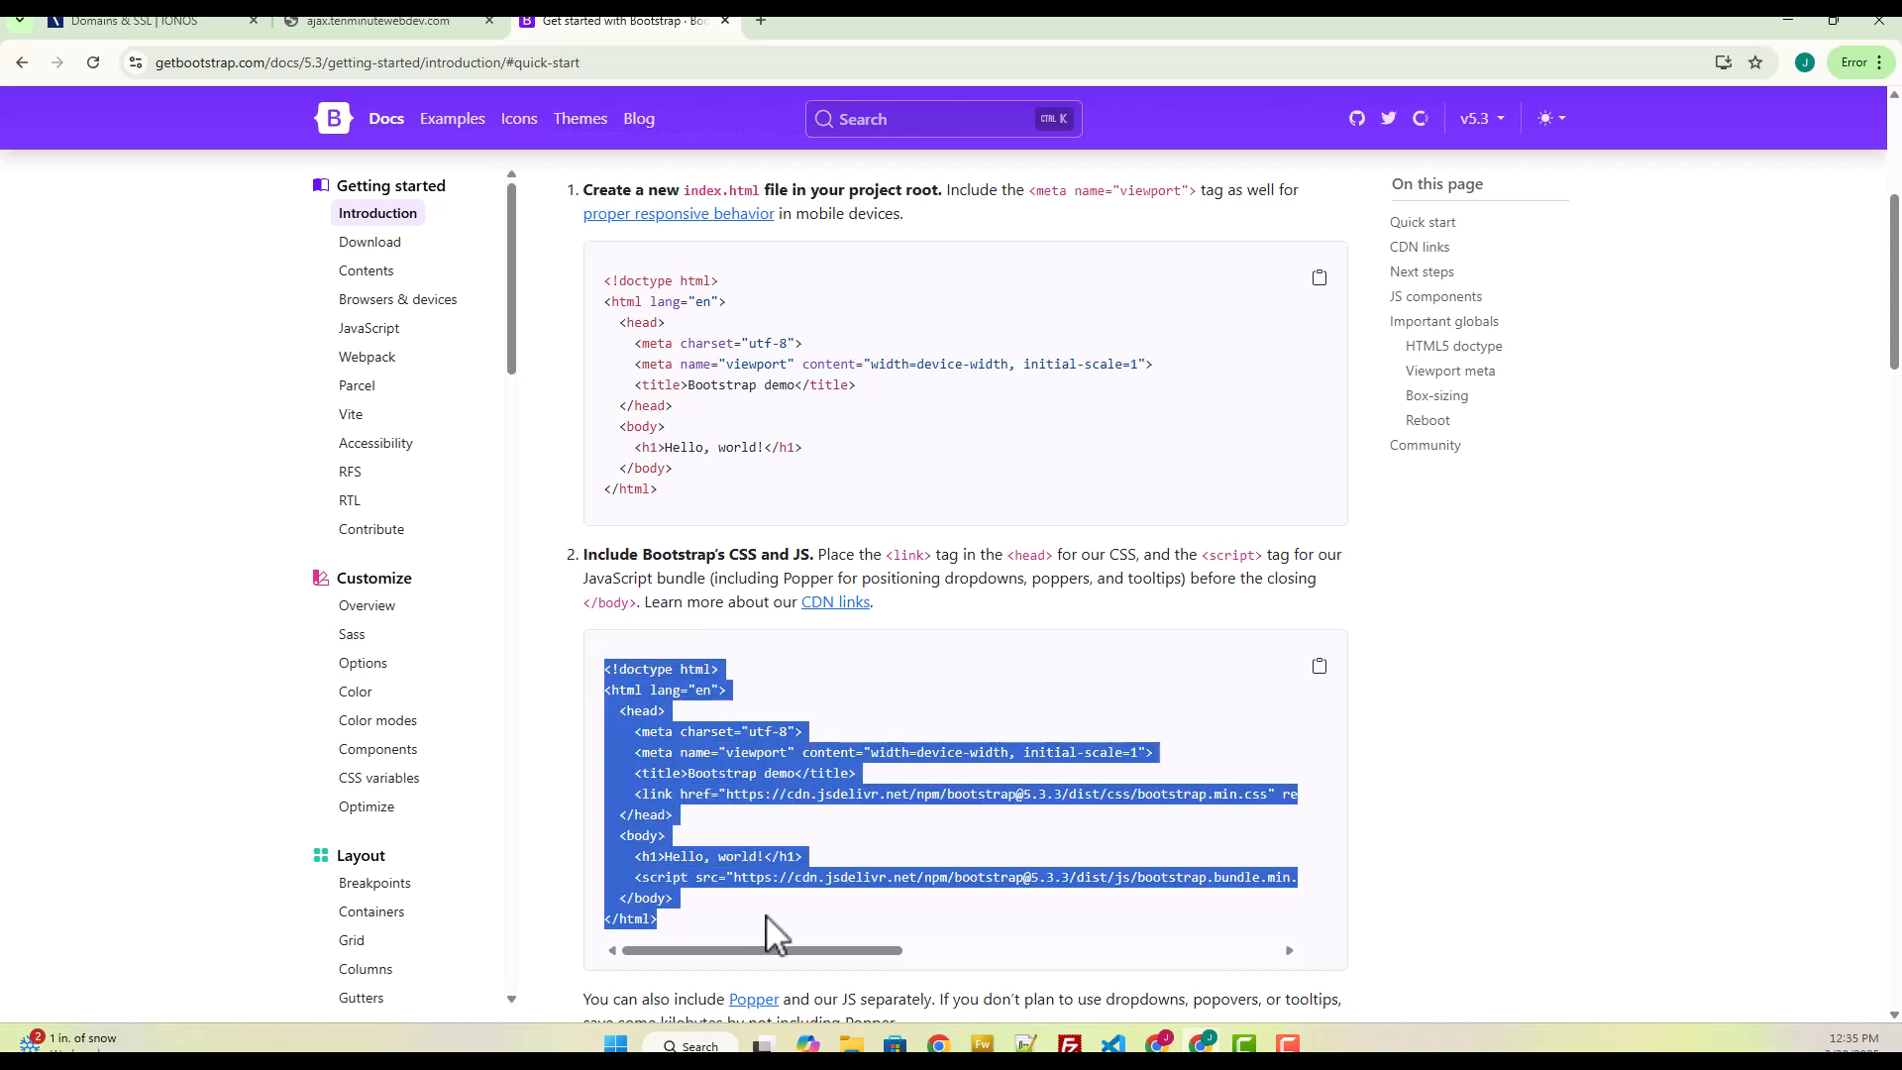
{"action": "left_click", "coordinate": [1154, 837]}
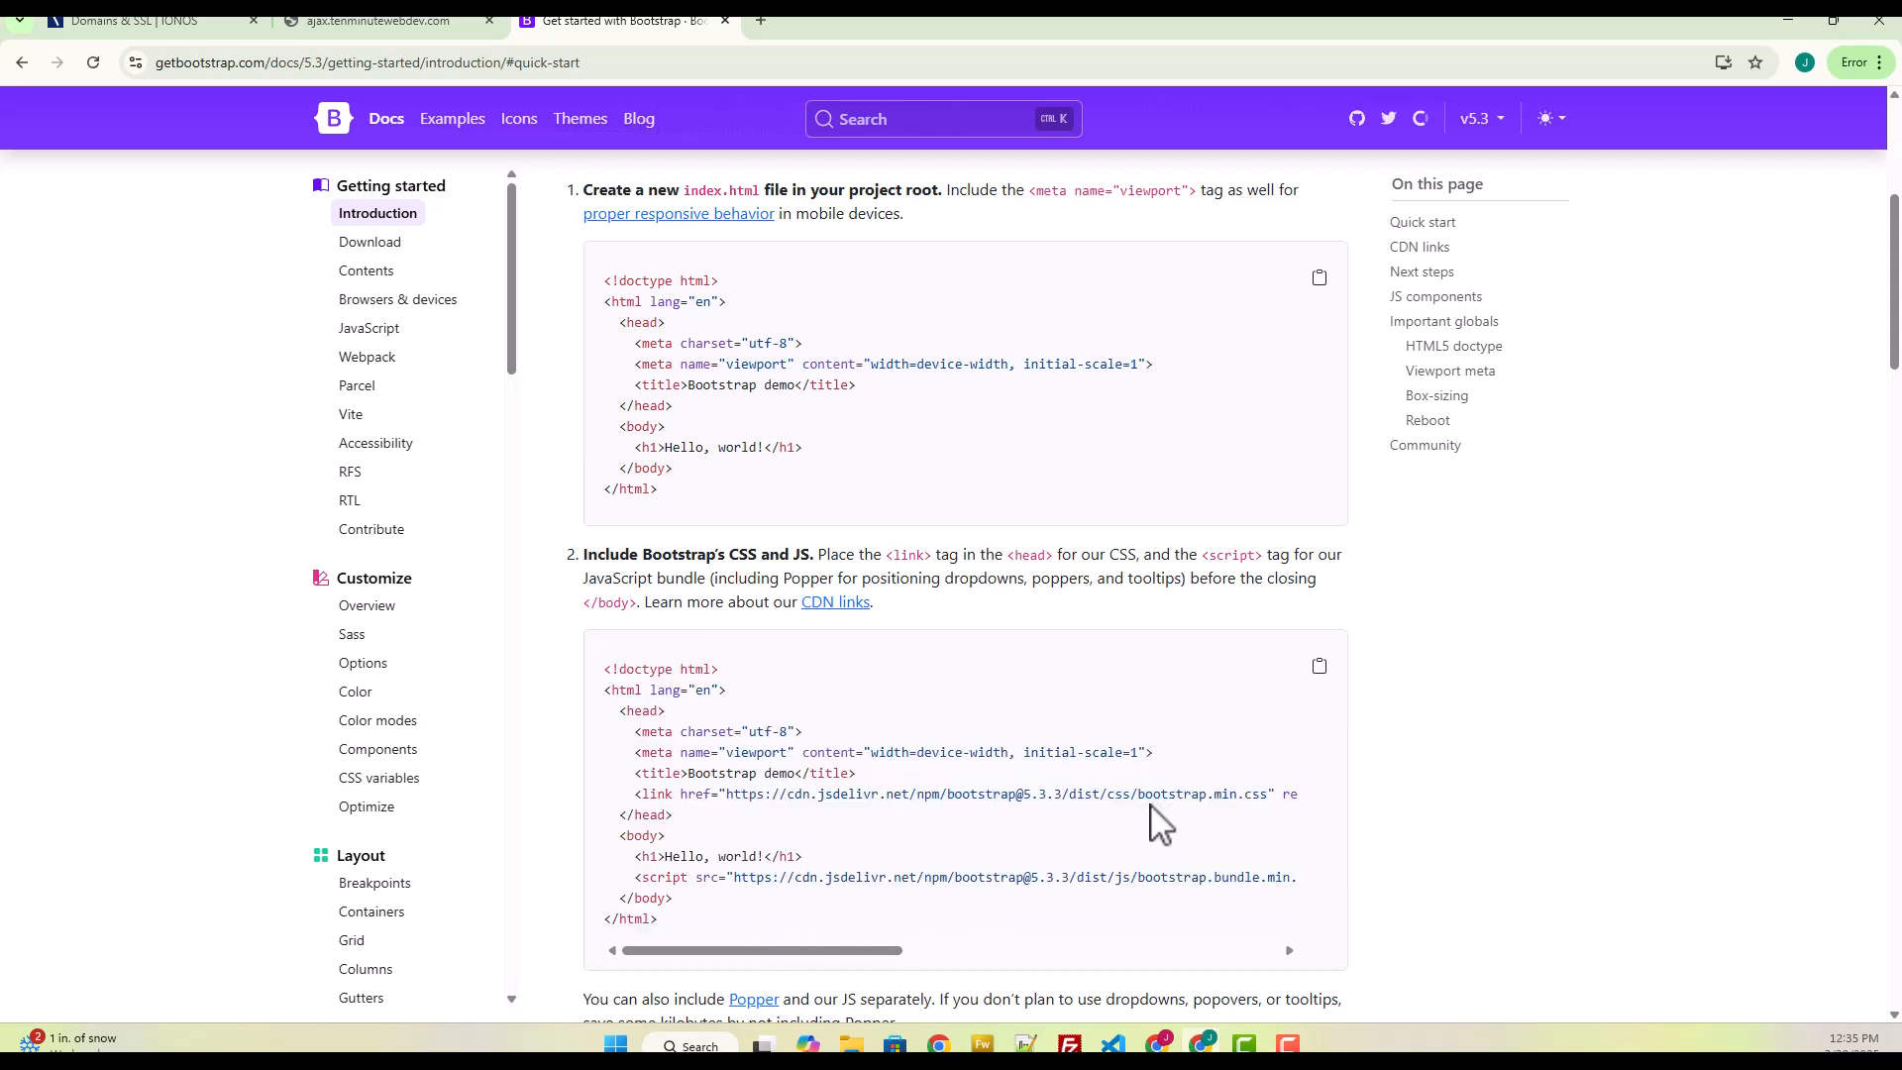
{"action": "left_click_drag", "start_coordinate": [1268, 793], "coordinate": [1130, 819]}
{"action": "left_click_drag", "start_coordinate": [1293, 879], "coordinate": [1019, 887]}
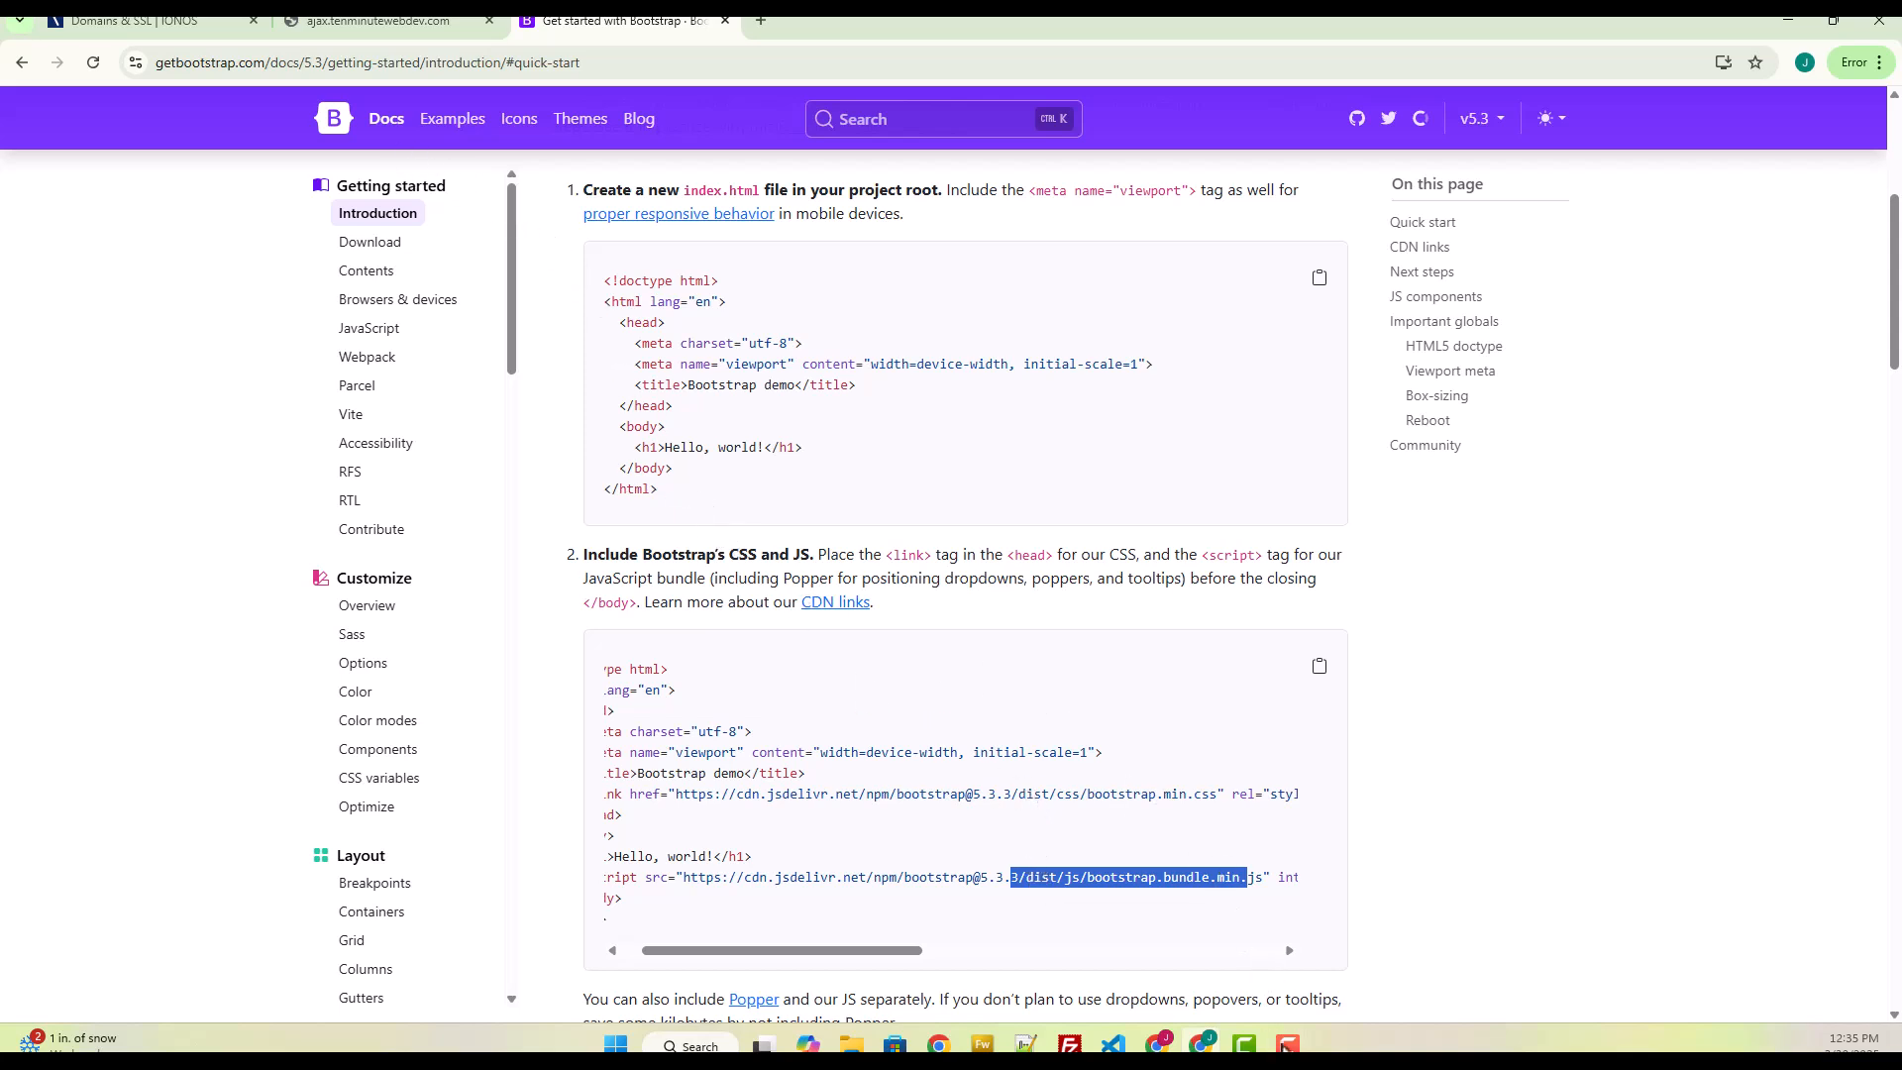
Step: Switch to VS Code and replace the contents of index.php with the copied Bootstrap quick start template
{"action": "left_click", "coordinate": [1113, 1043]}
{"action": "key", "text": "ctrl+a"}
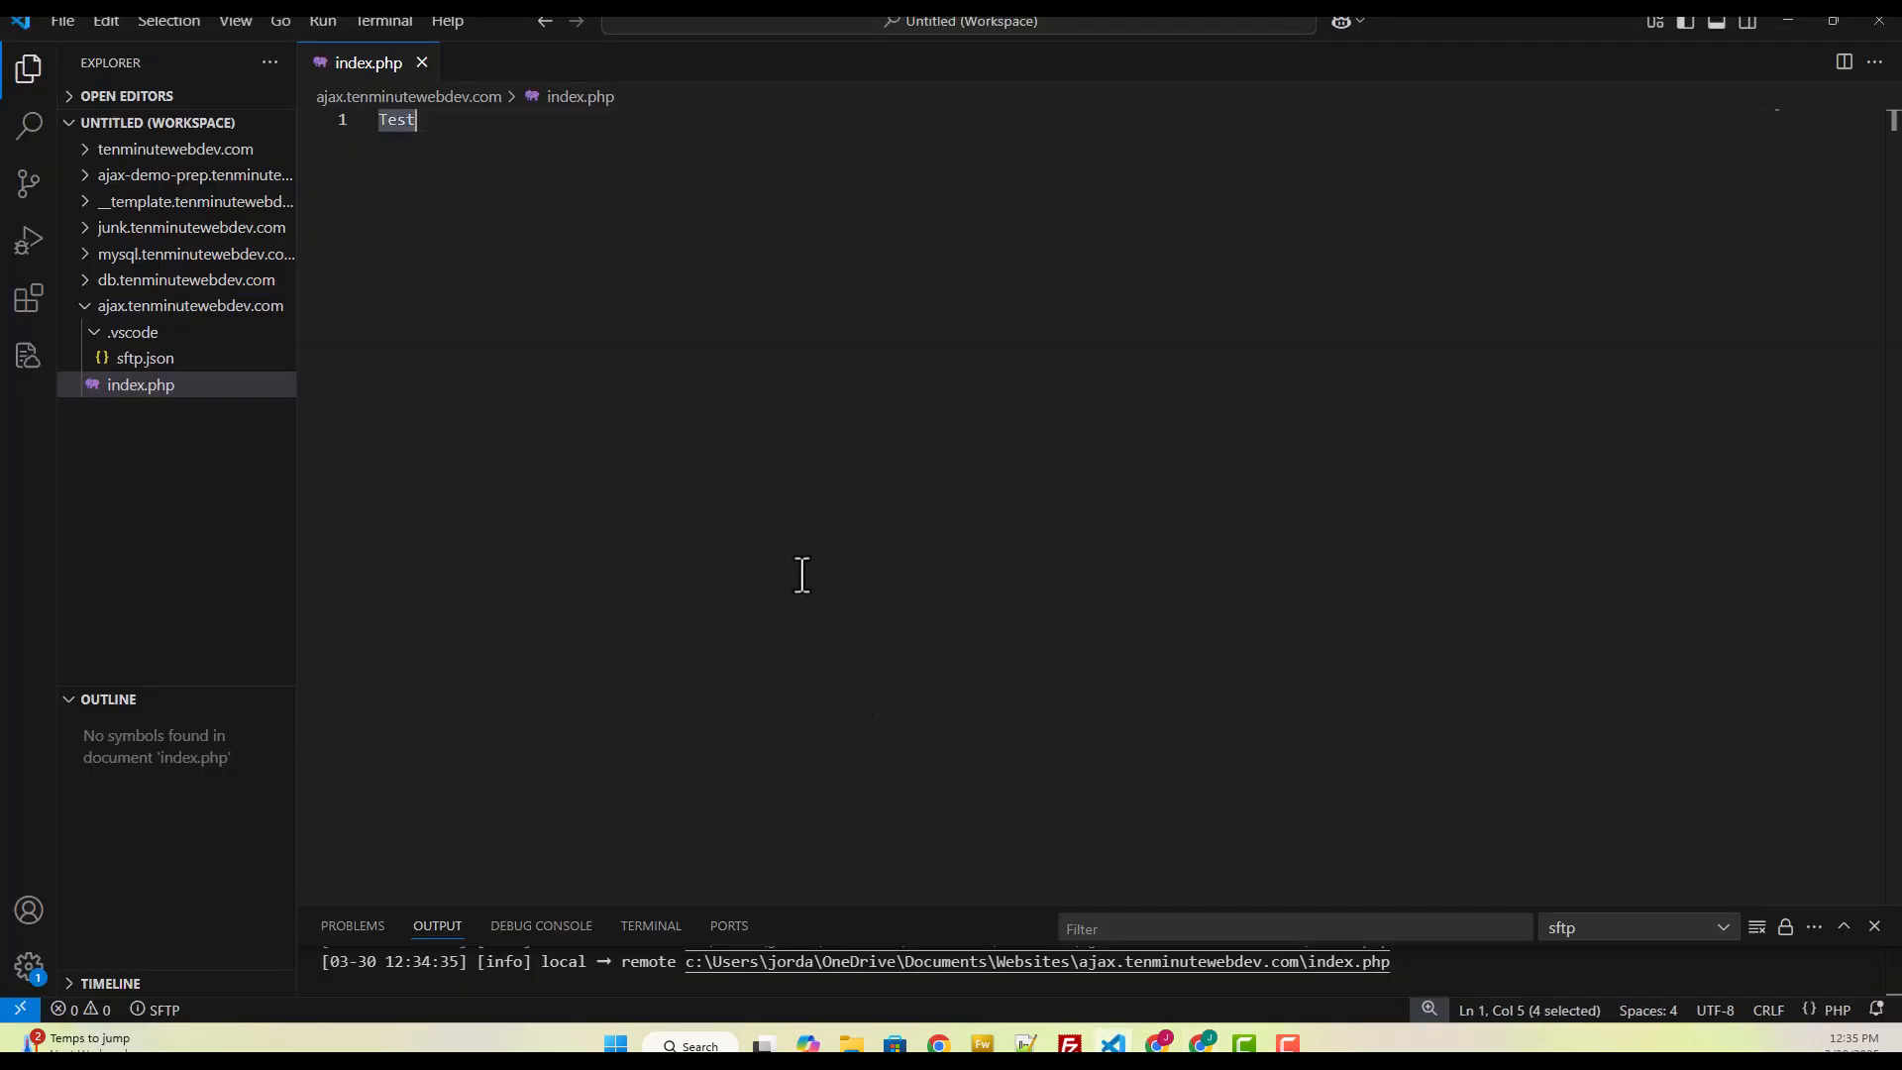
{"action": "key", "text": "ctrl+v"}
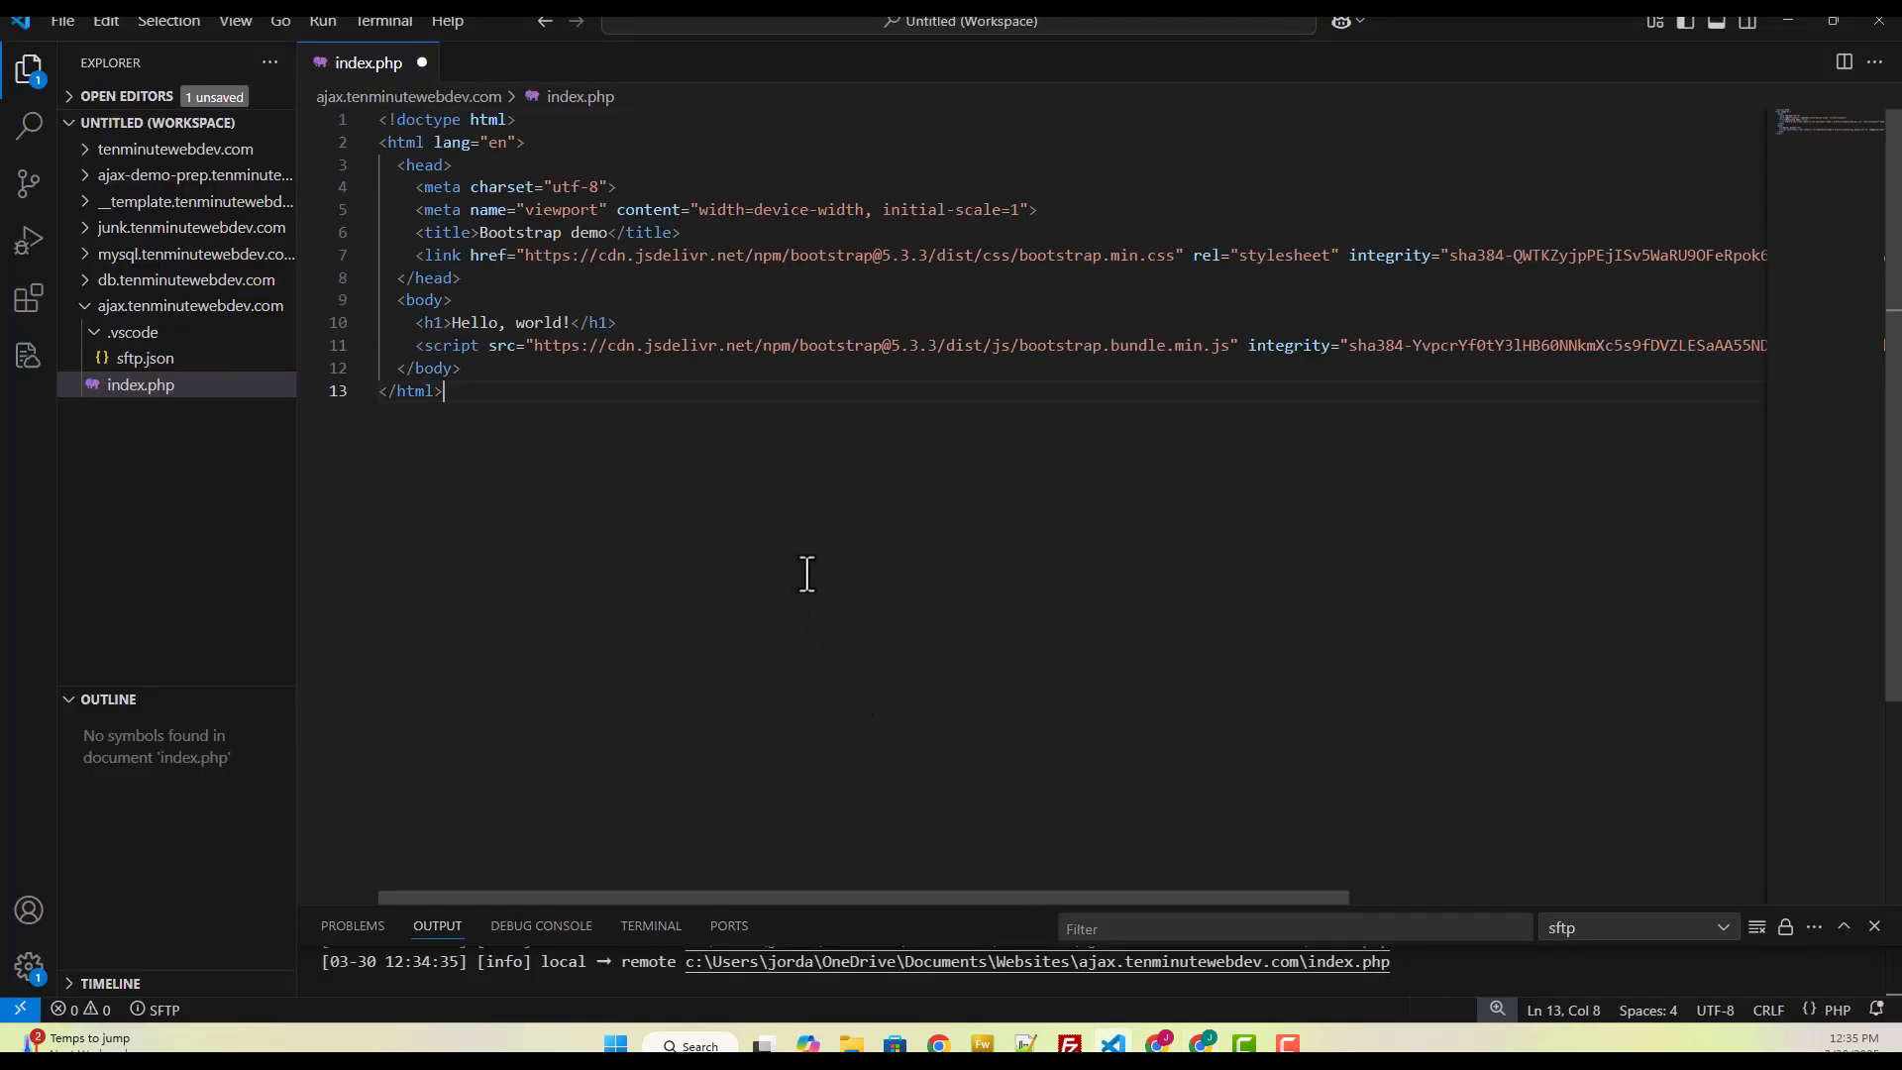
Step: Change the page title in index.php to "TenMinuteWebDev World's Best AJAX Demo" and save the file so it uploads to the server
{"action": "double_click", "coordinate": [518, 231]}
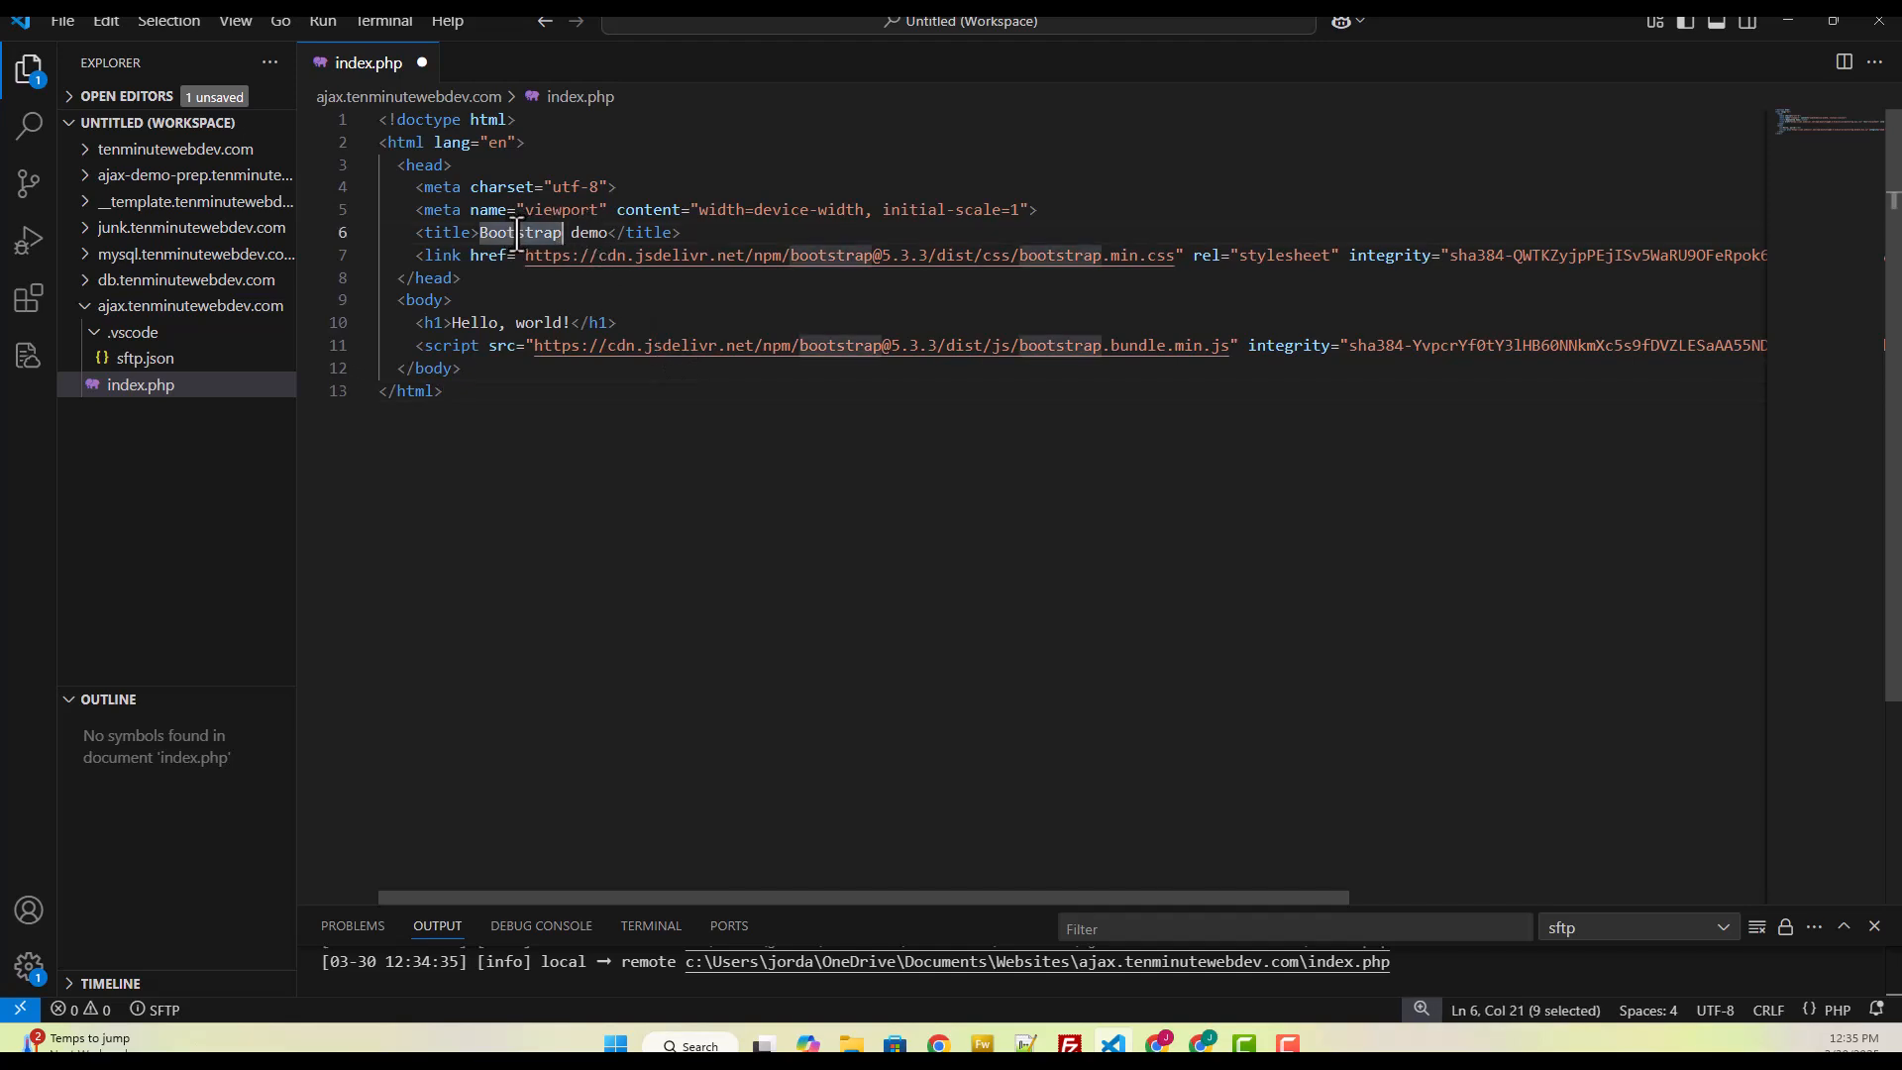
{"action": "type", "text": "TenMinuteWeb"}
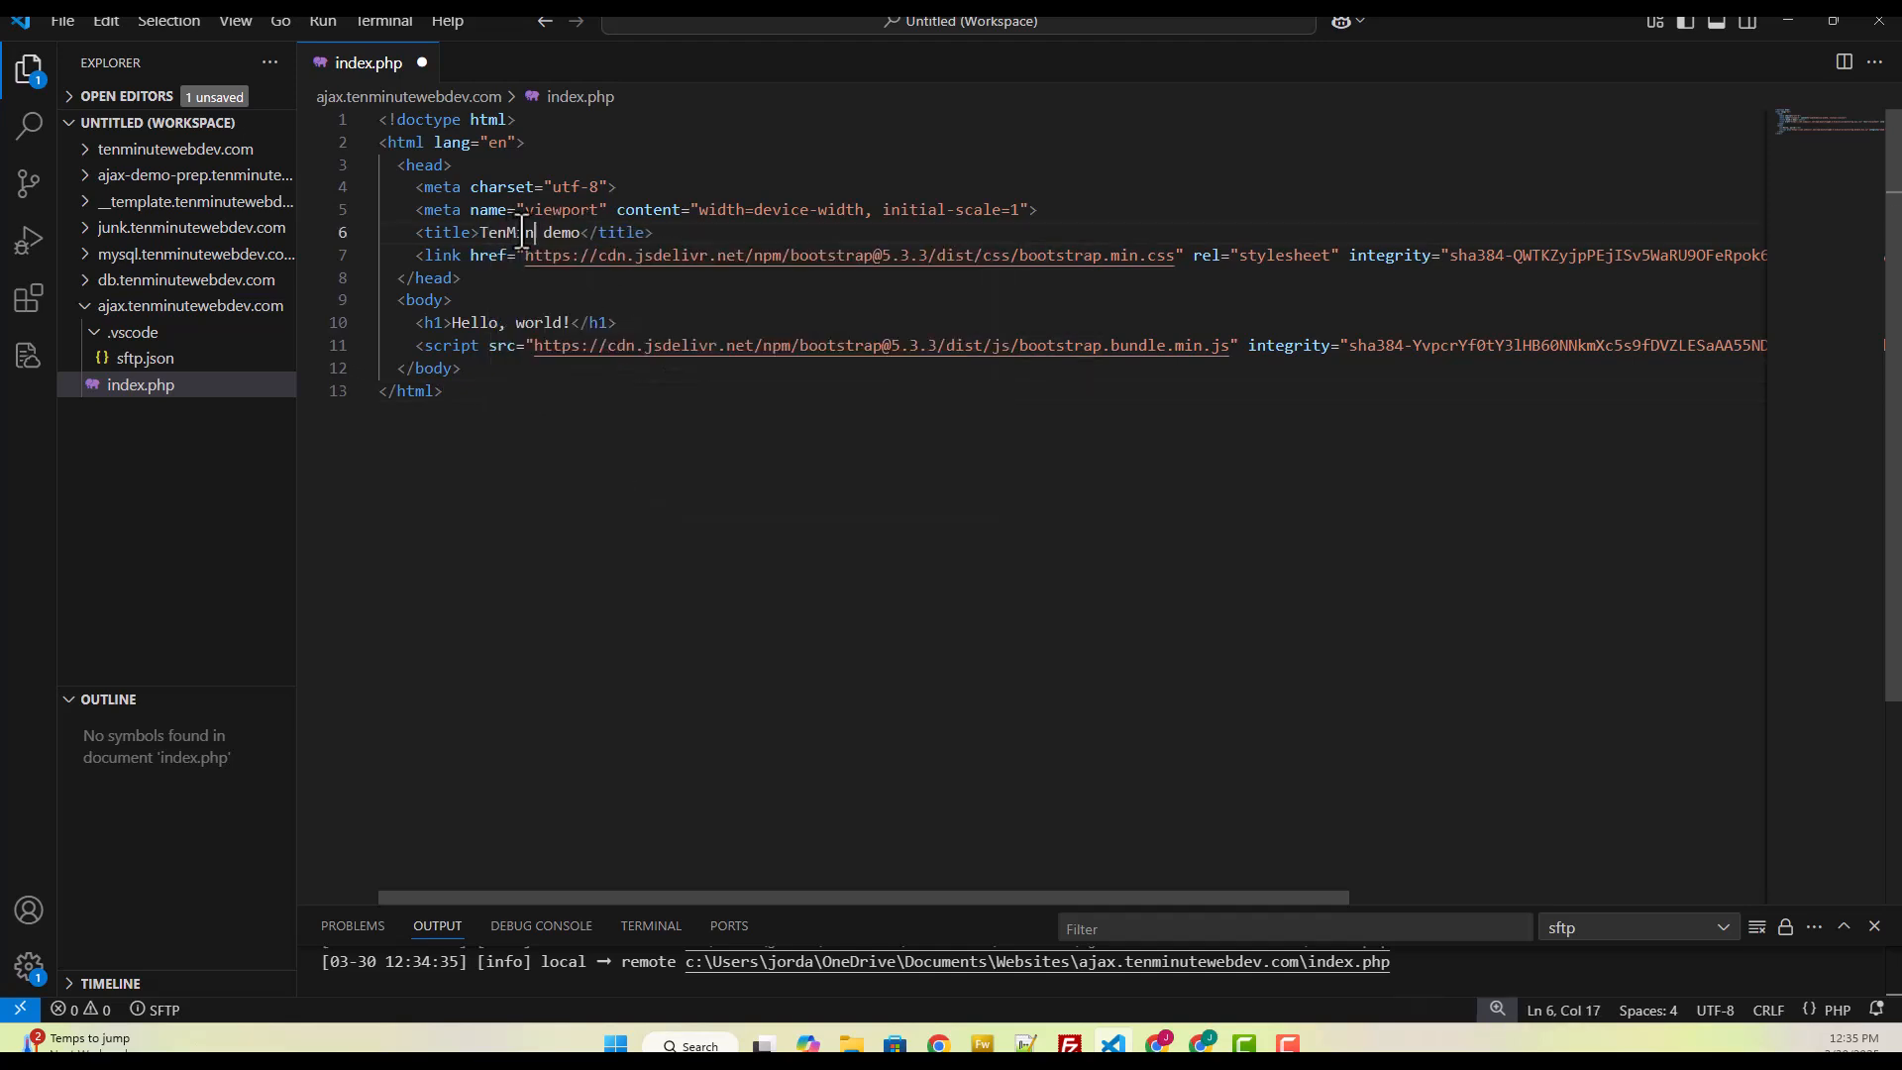
{"action": "type", "text": "Dev"}
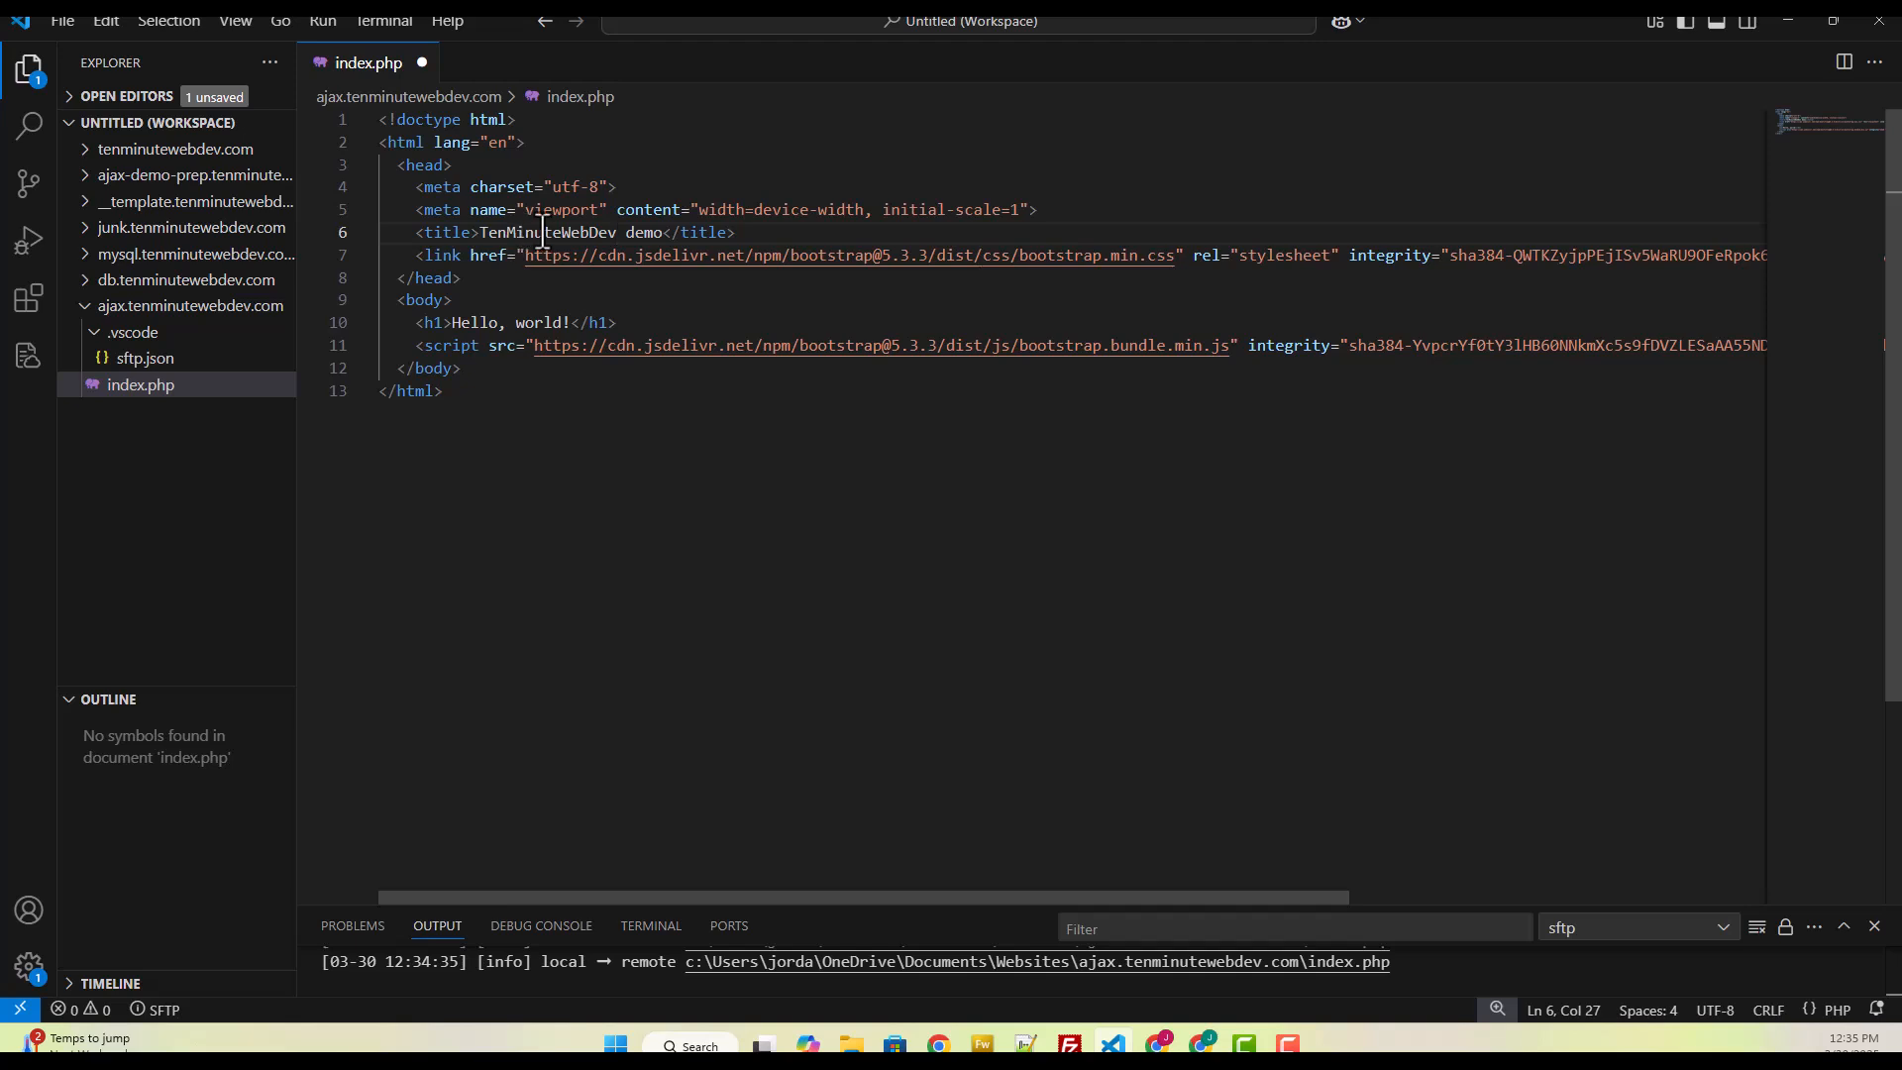
{"action": "double_click", "coordinate": [635, 233]}
{"action": "type", "text": "ajAX Demo"}
{"action": "left_click", "coordinate": [625, 232]}
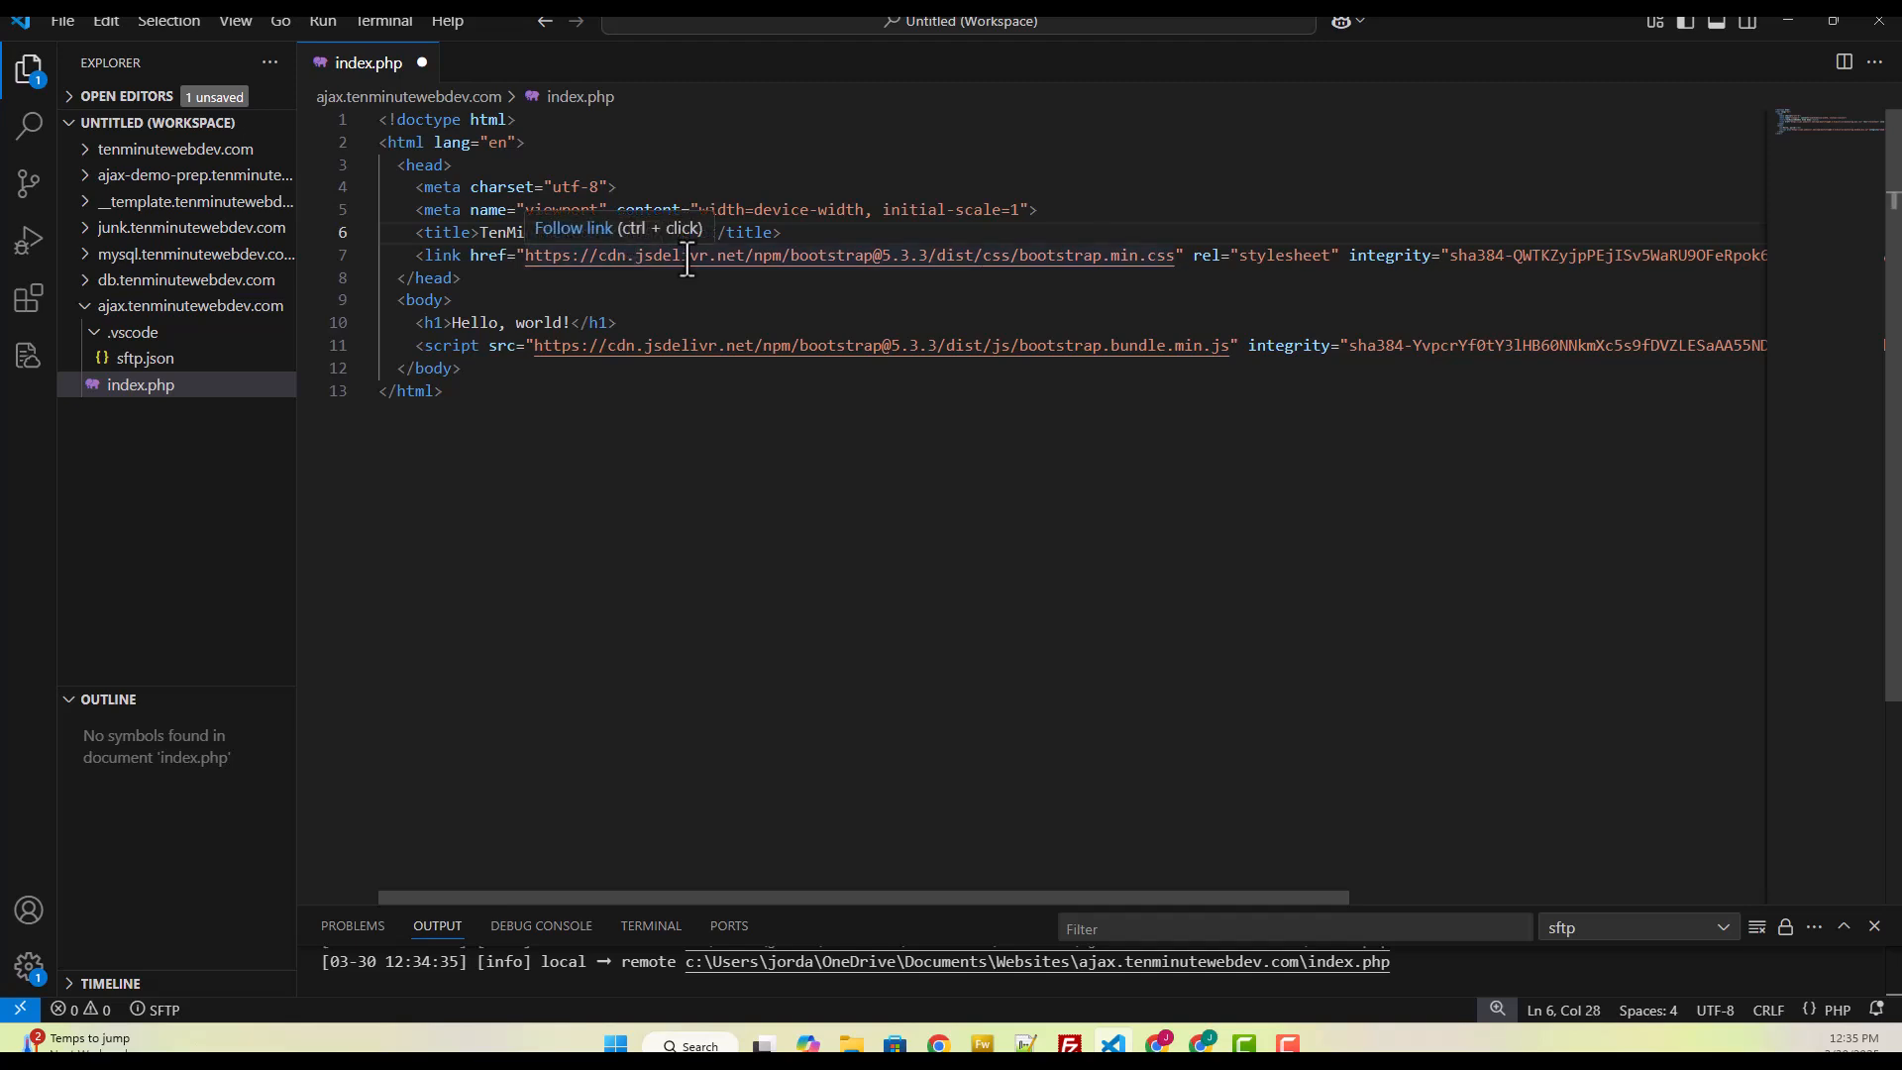
{"action": "type", "text": "World's Best"}
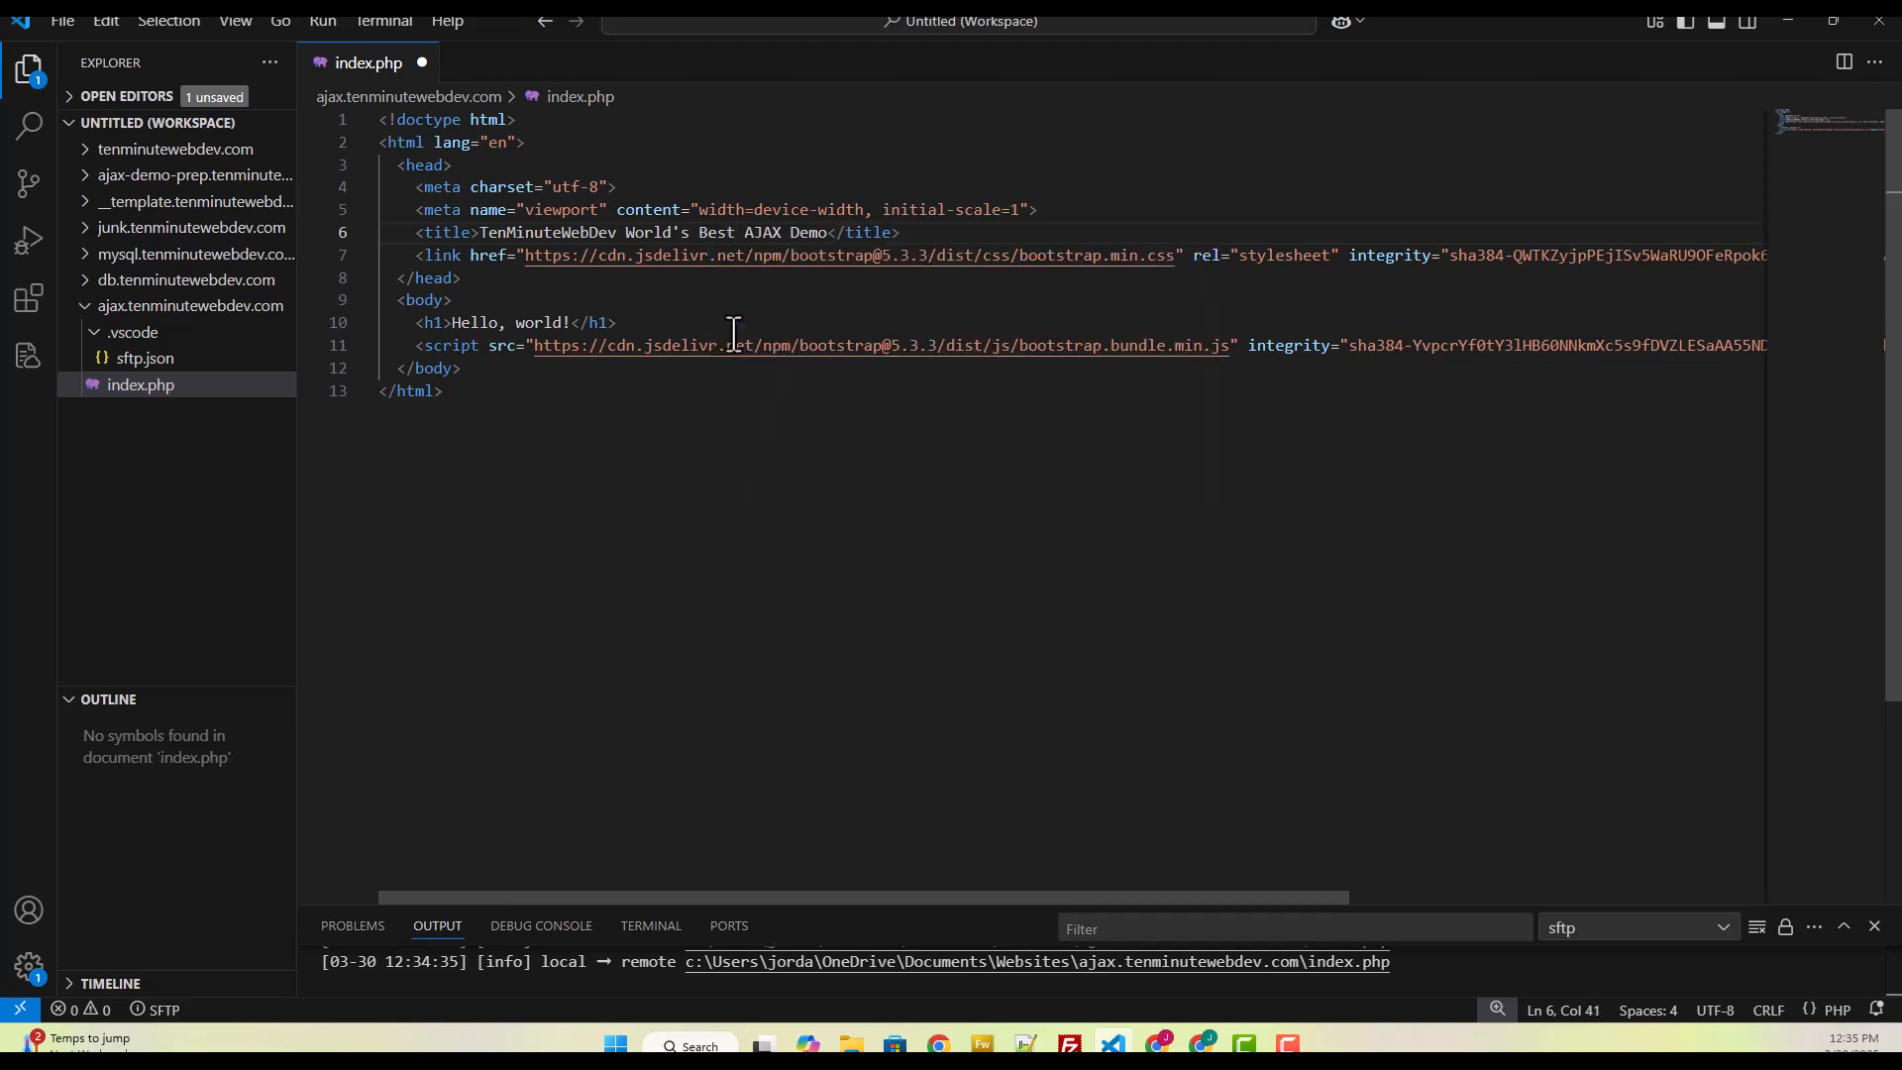
{"action": "left_click", "coordinate": [560, 322]}
{"action": "key", "text": "ctrl+s"}
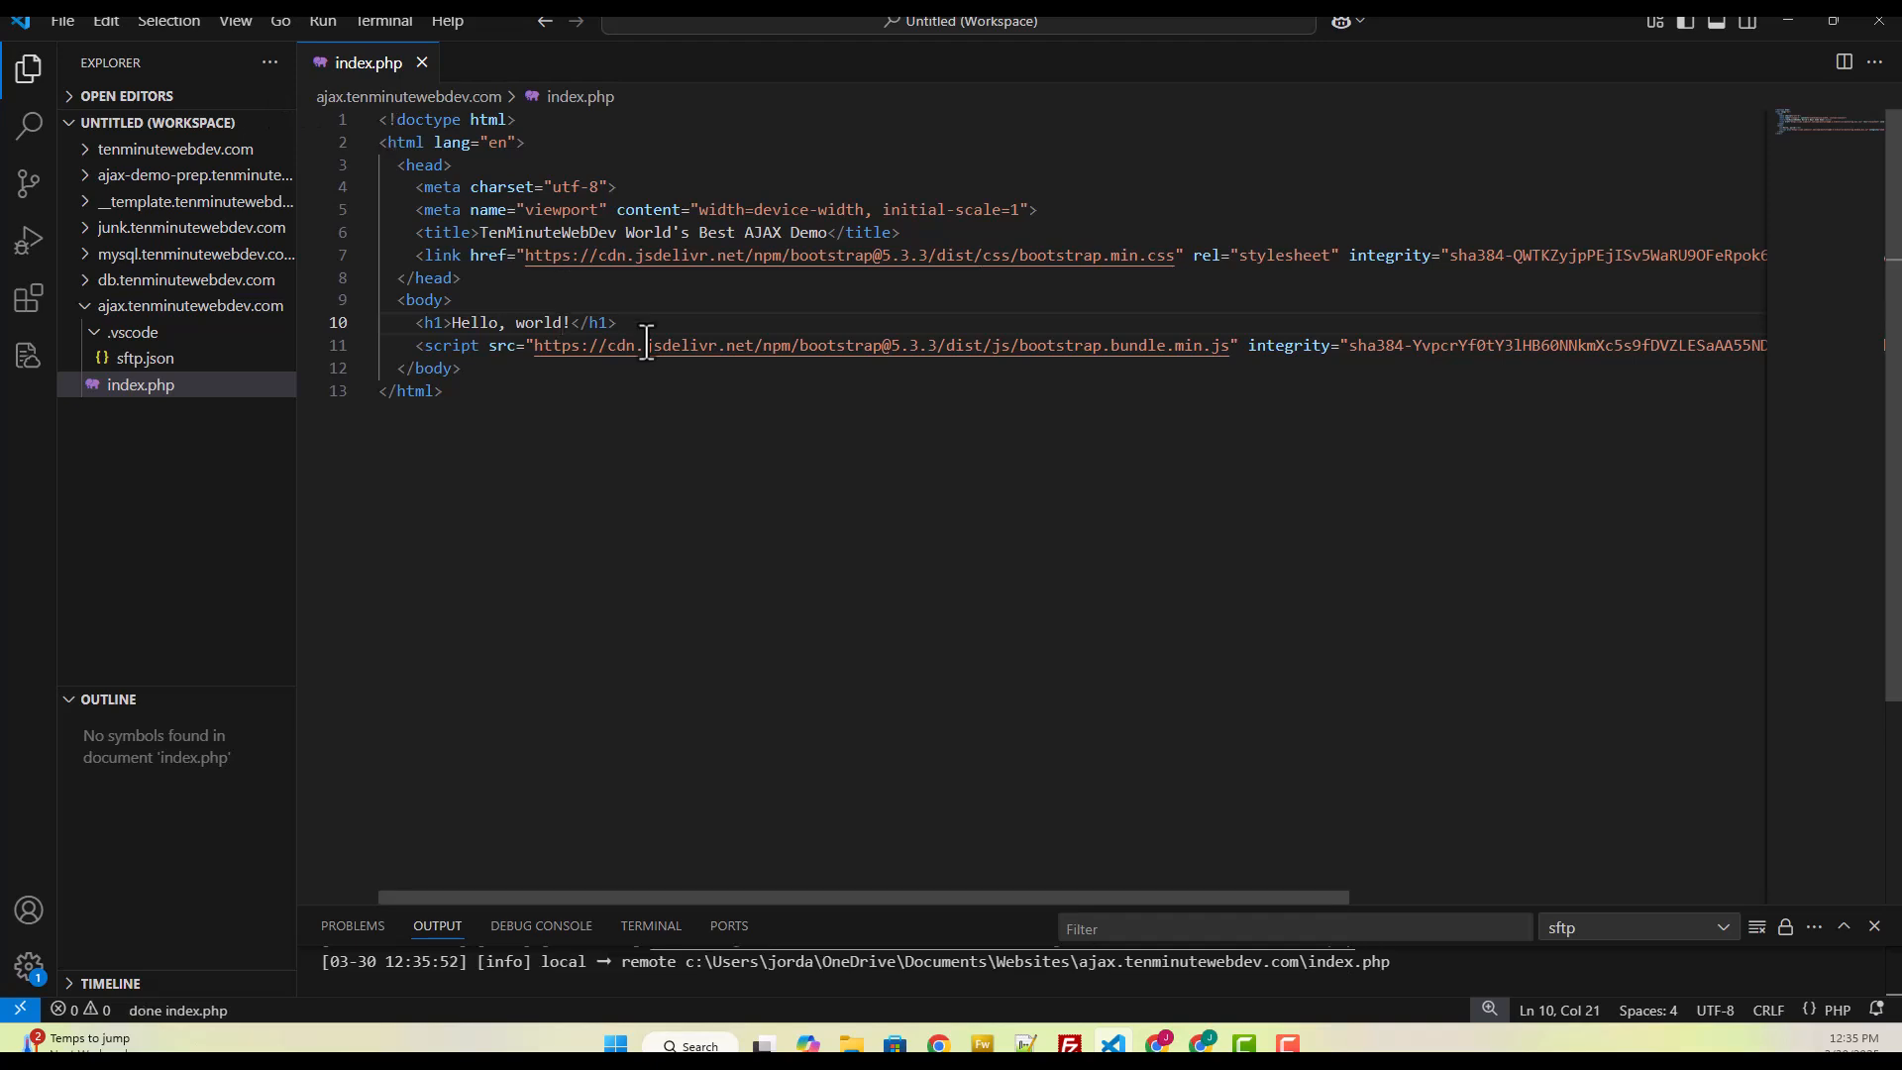
{"action": "left_click", "coordinate": [680, 299]}
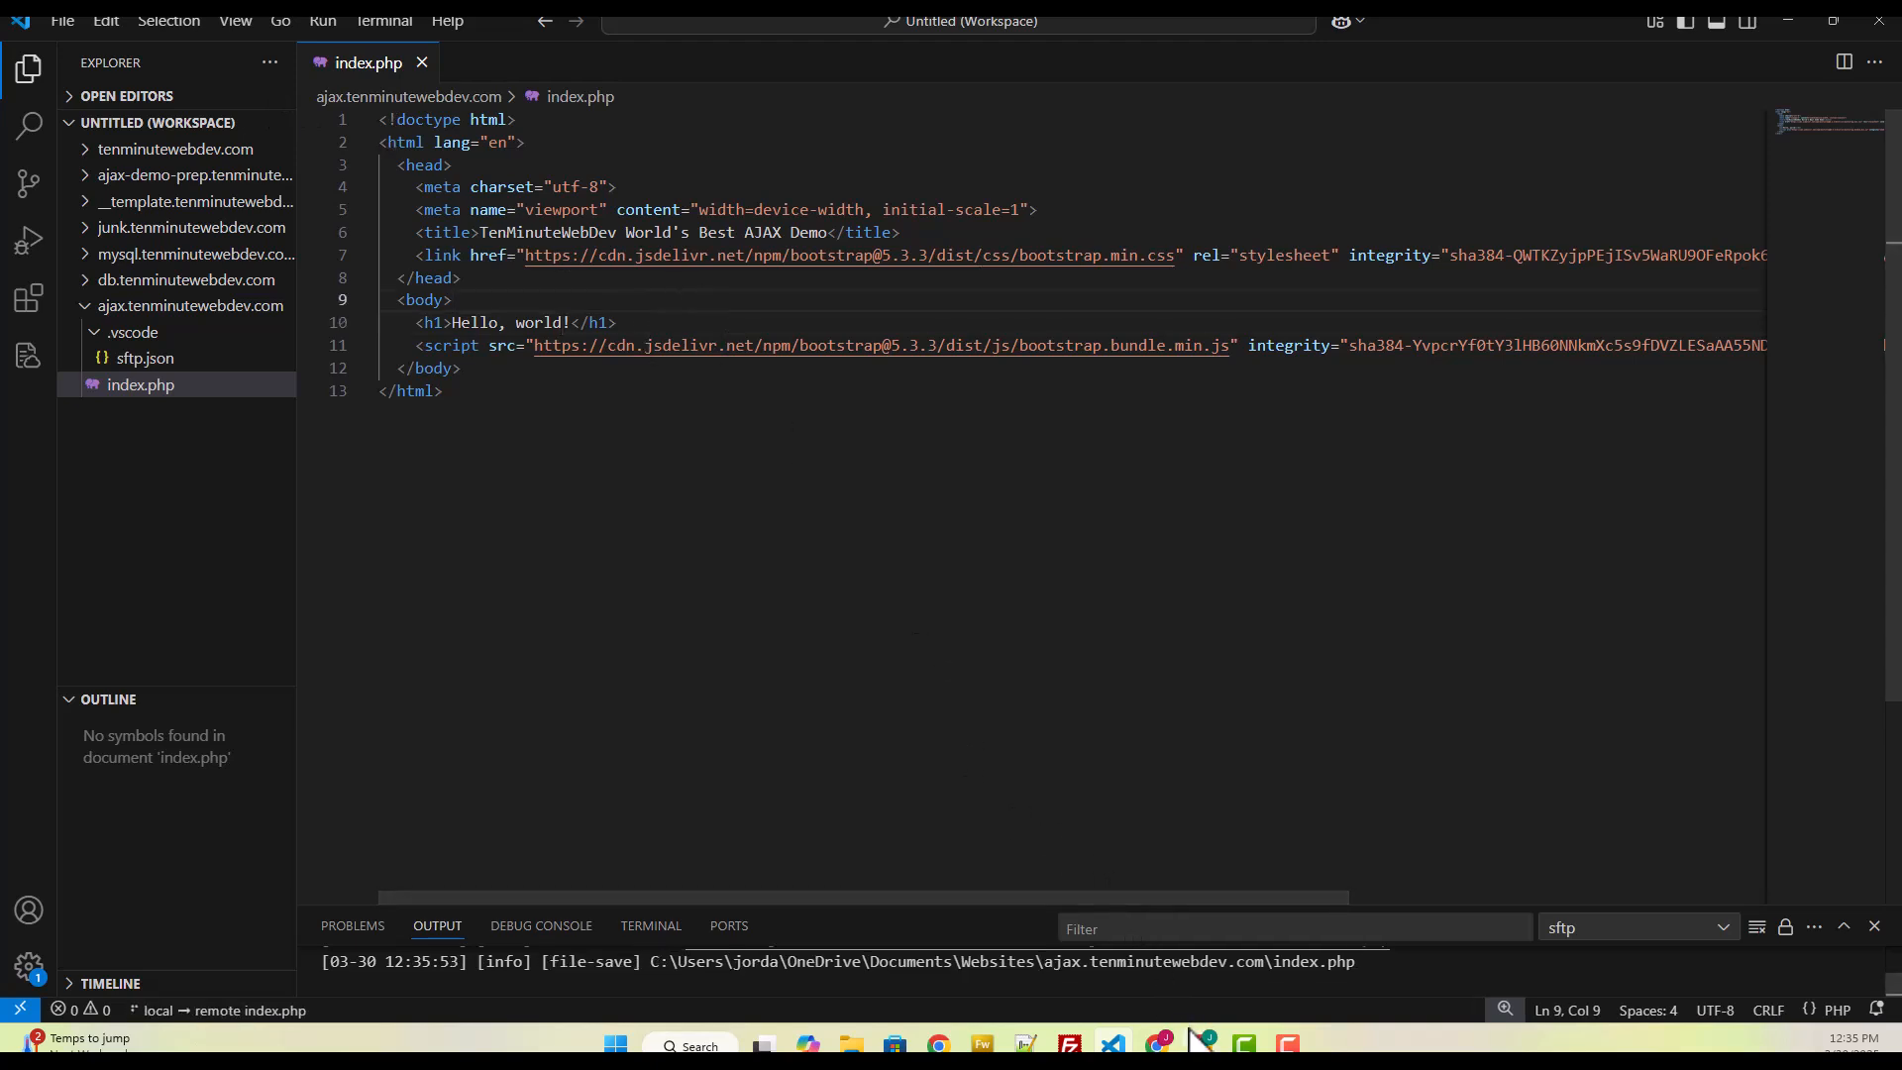
Step: Switch to Chrome, reload ajax.tenminutewebdev.com, and check the page's tab title, heading and address
{"action": "mouse_move", "coordinate": [1202, 1043]}
{"action": "left_click", "coordinate": [1209, 989]}
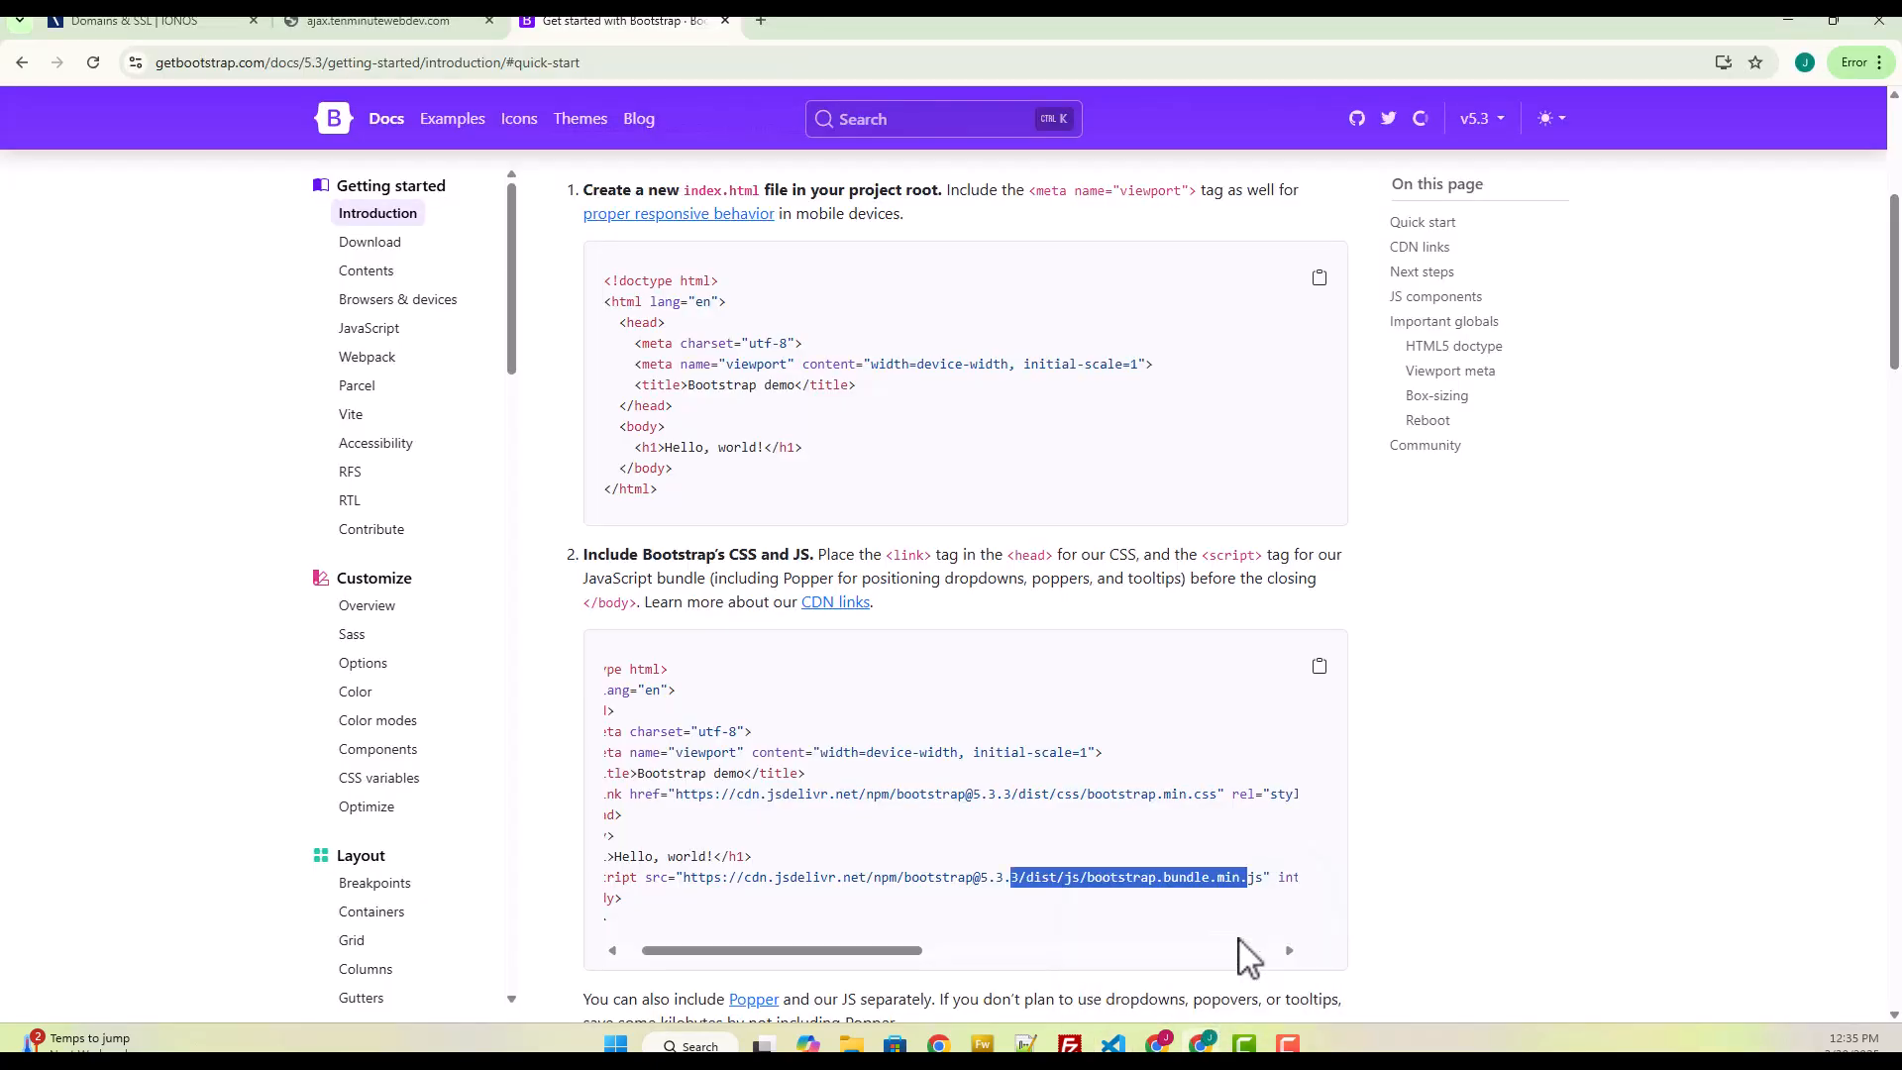
{"action": "left_click", "coordinate": [383, 22]}
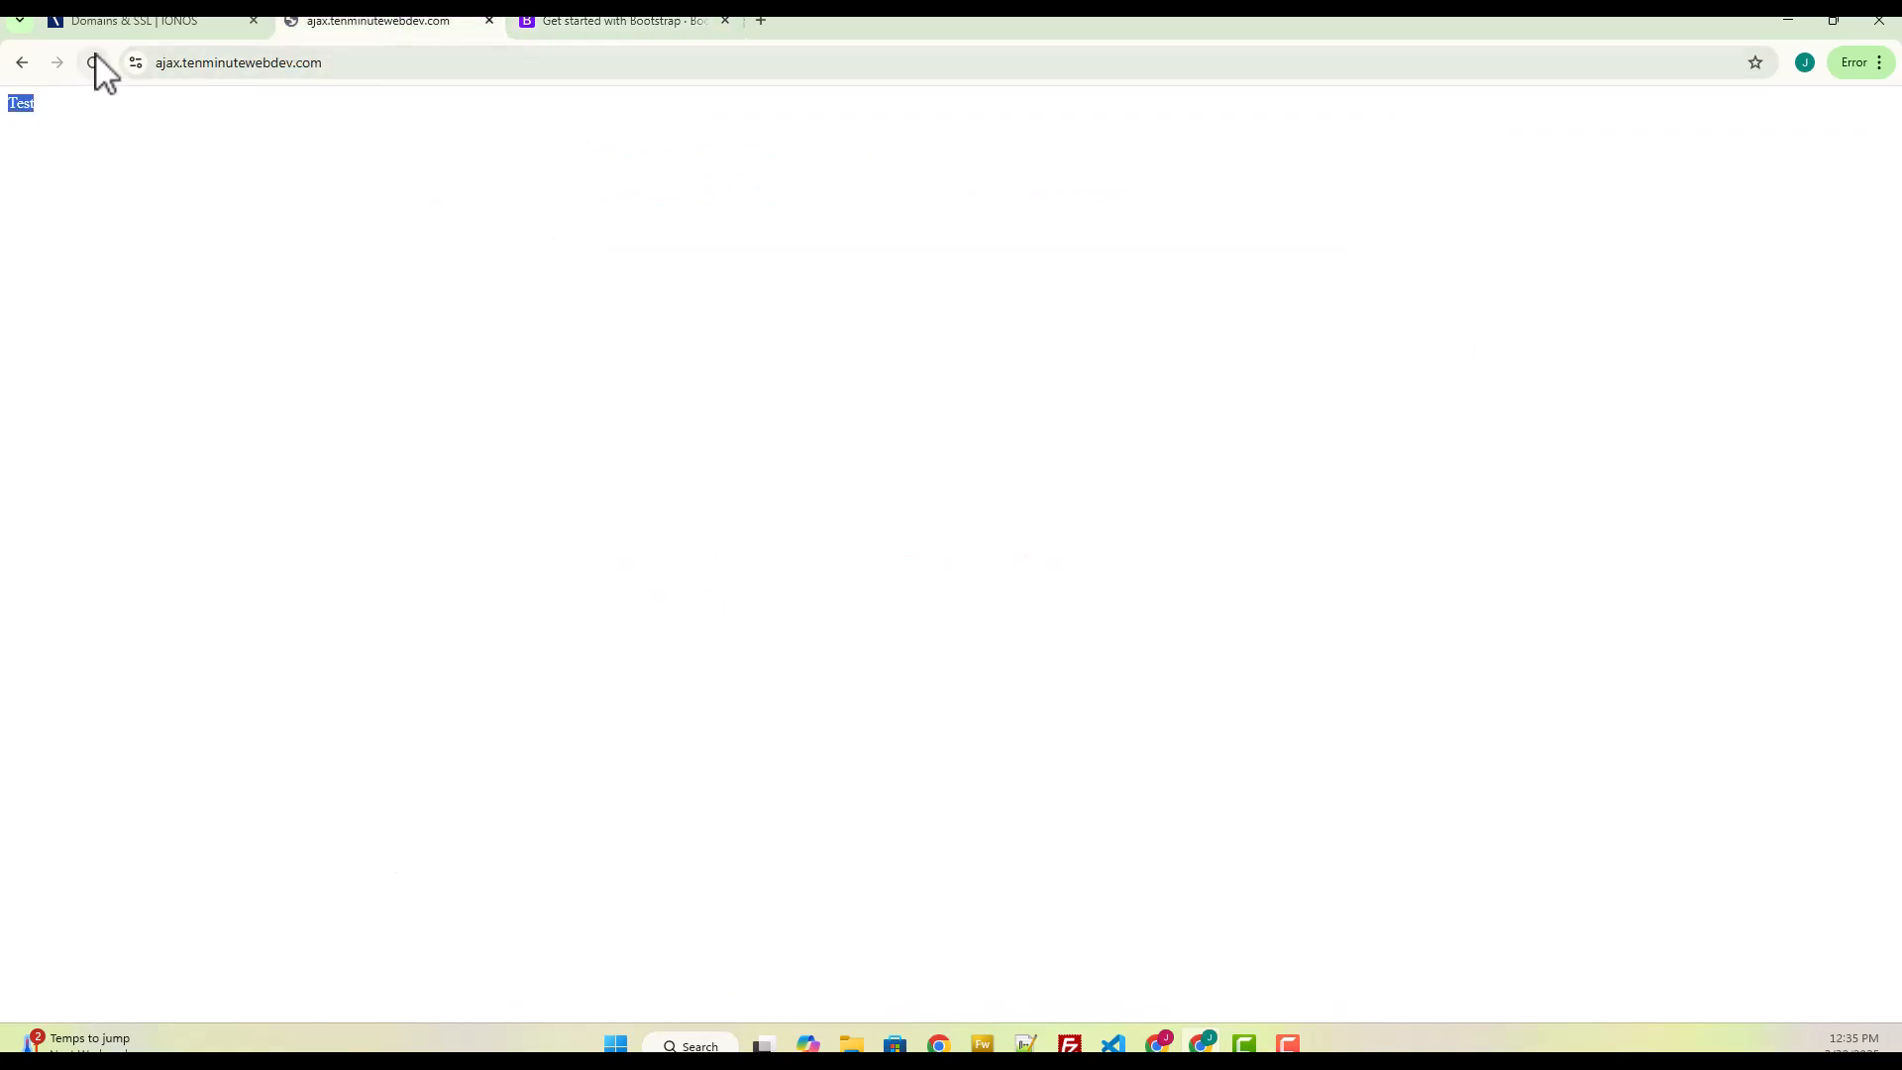
{"action": "left_click", "coordinate": [93, 63]}
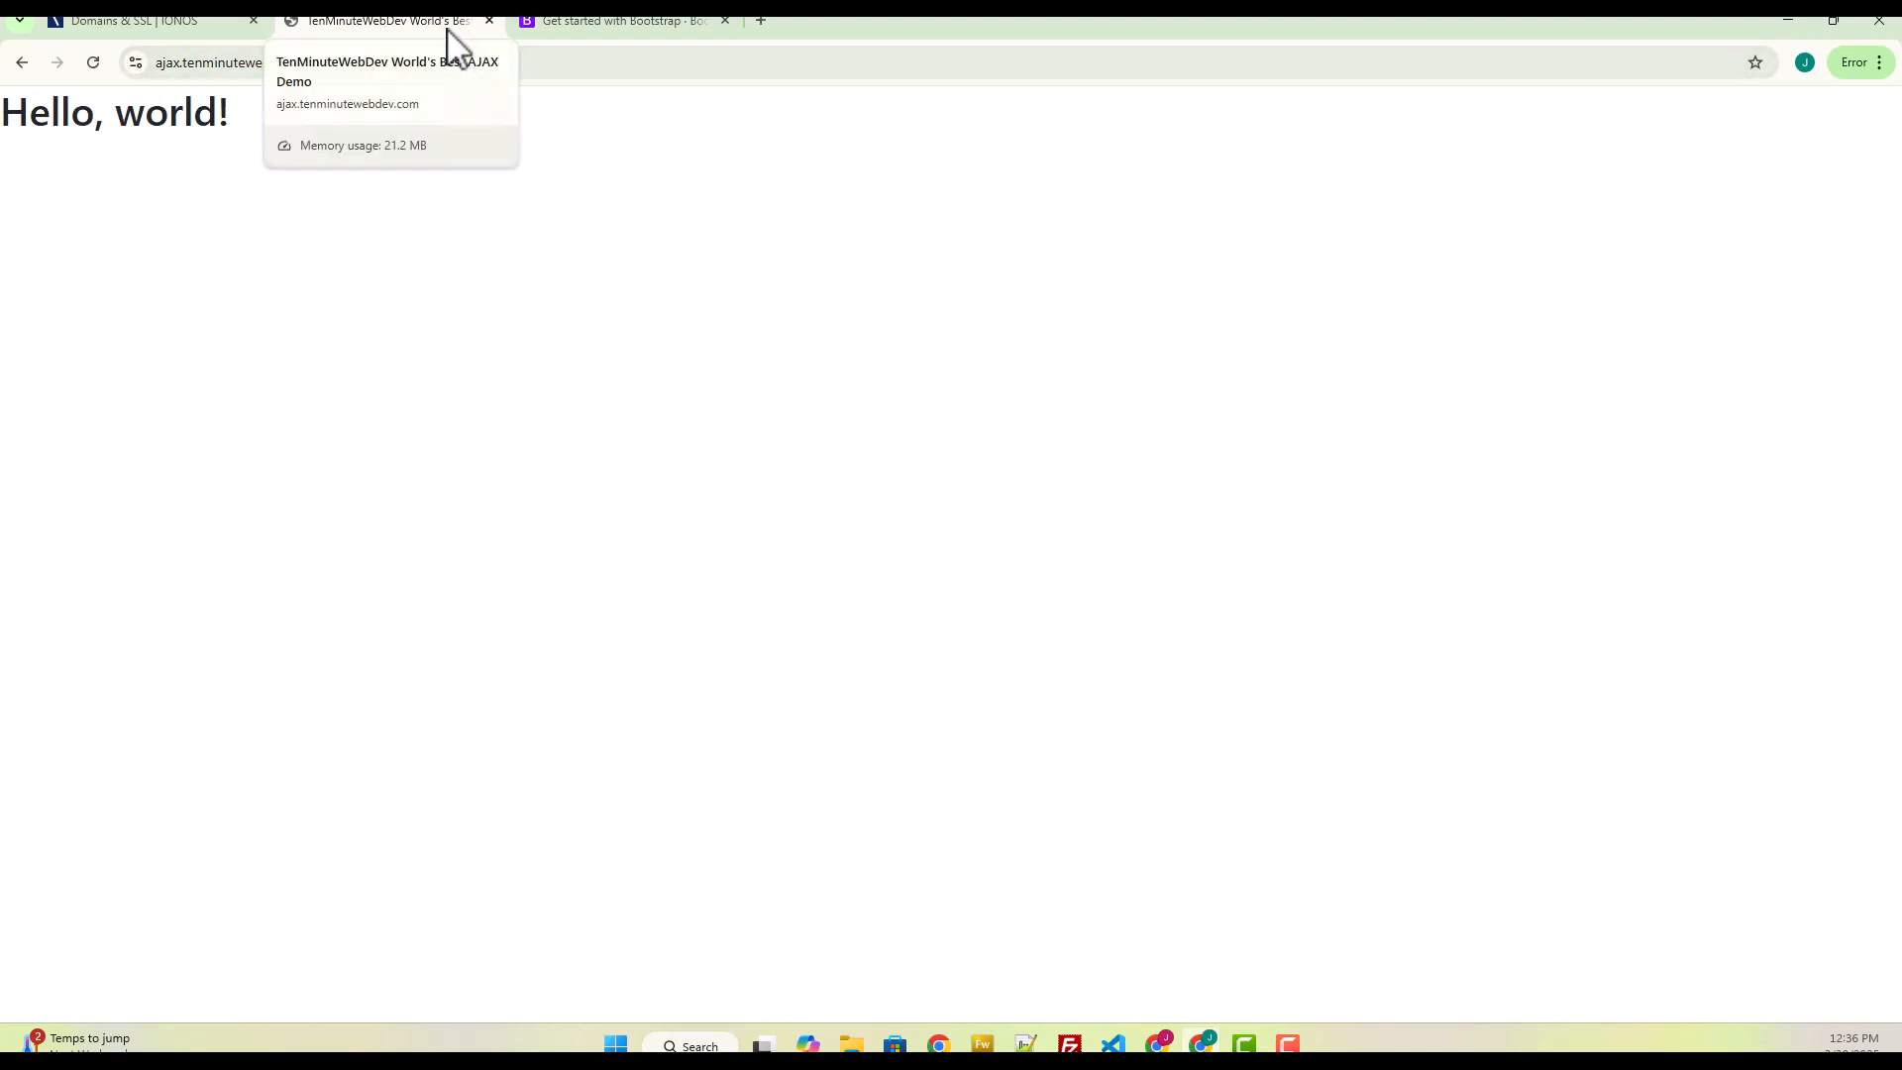
{"action": "left_click_drag", "start_coordinate": [271, 115], "coordinate": [3, 149]}
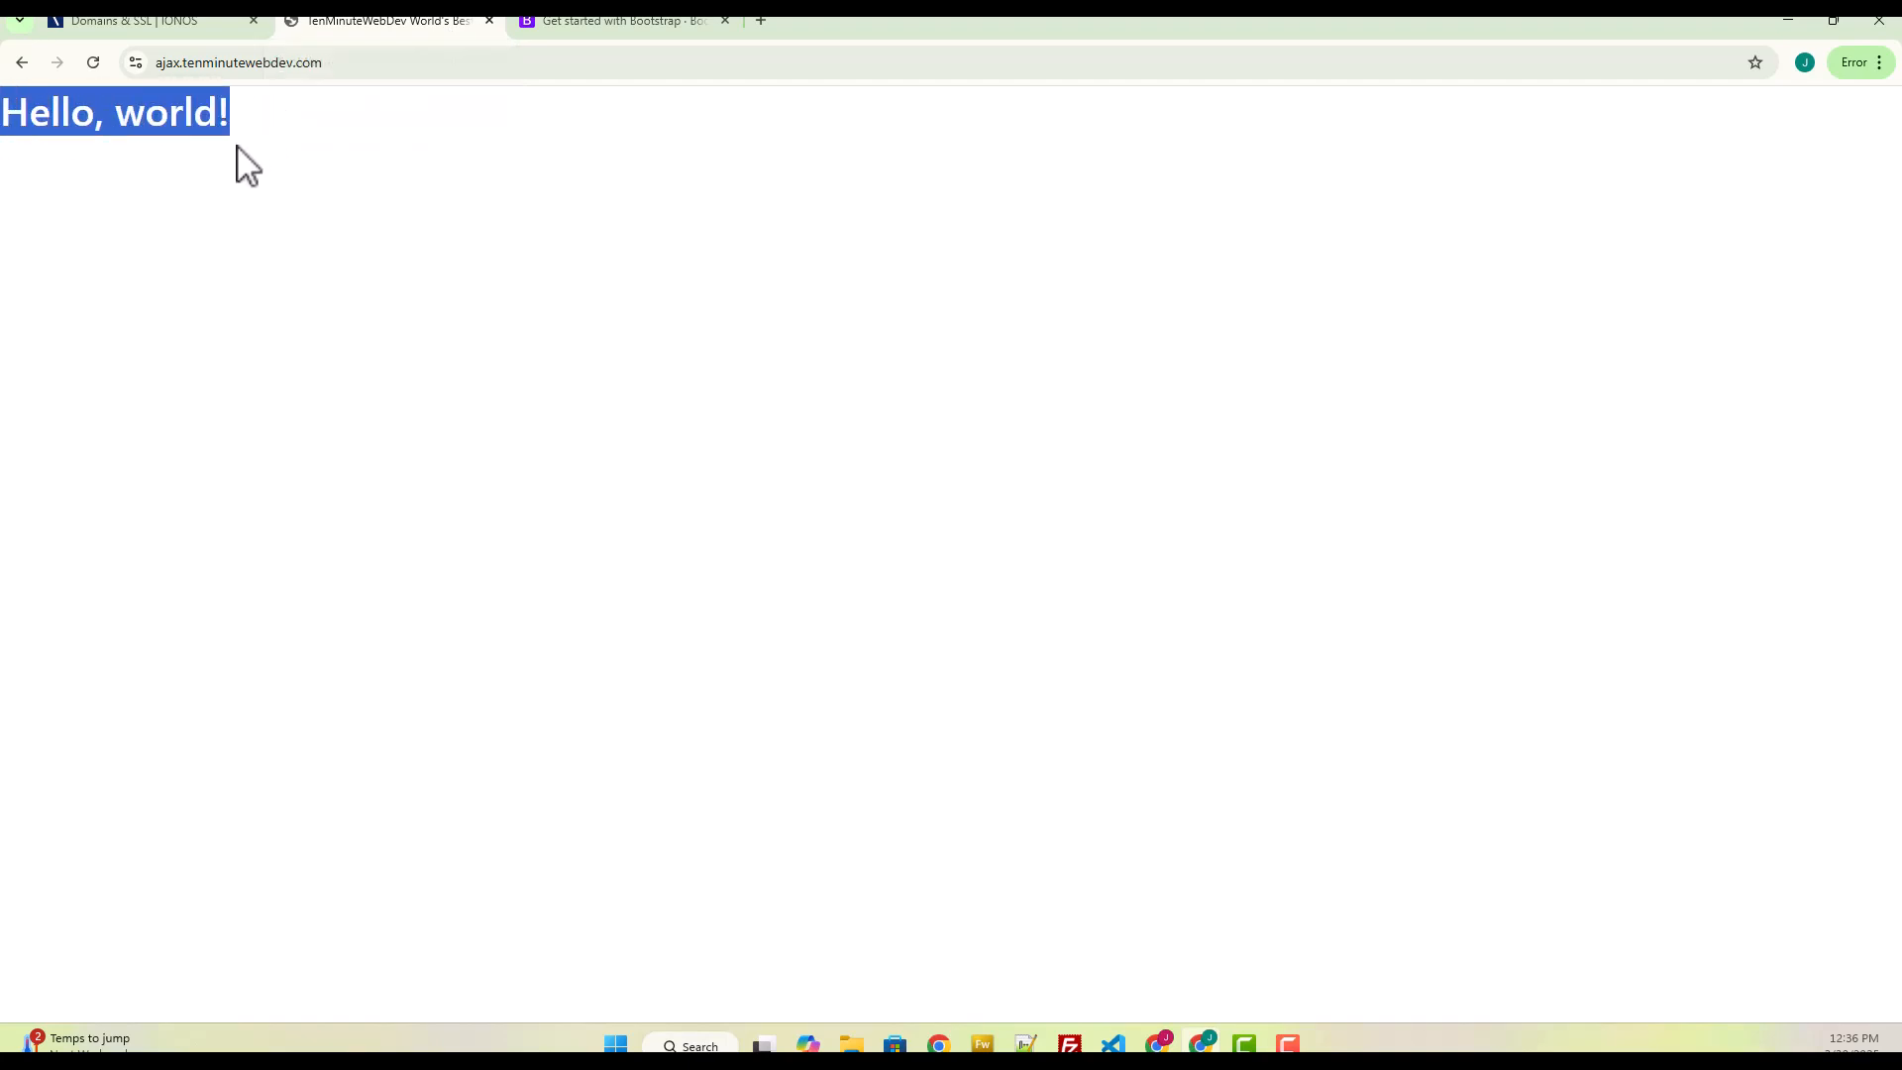
{"action": "left_click", "coordinate": [247, 144]}
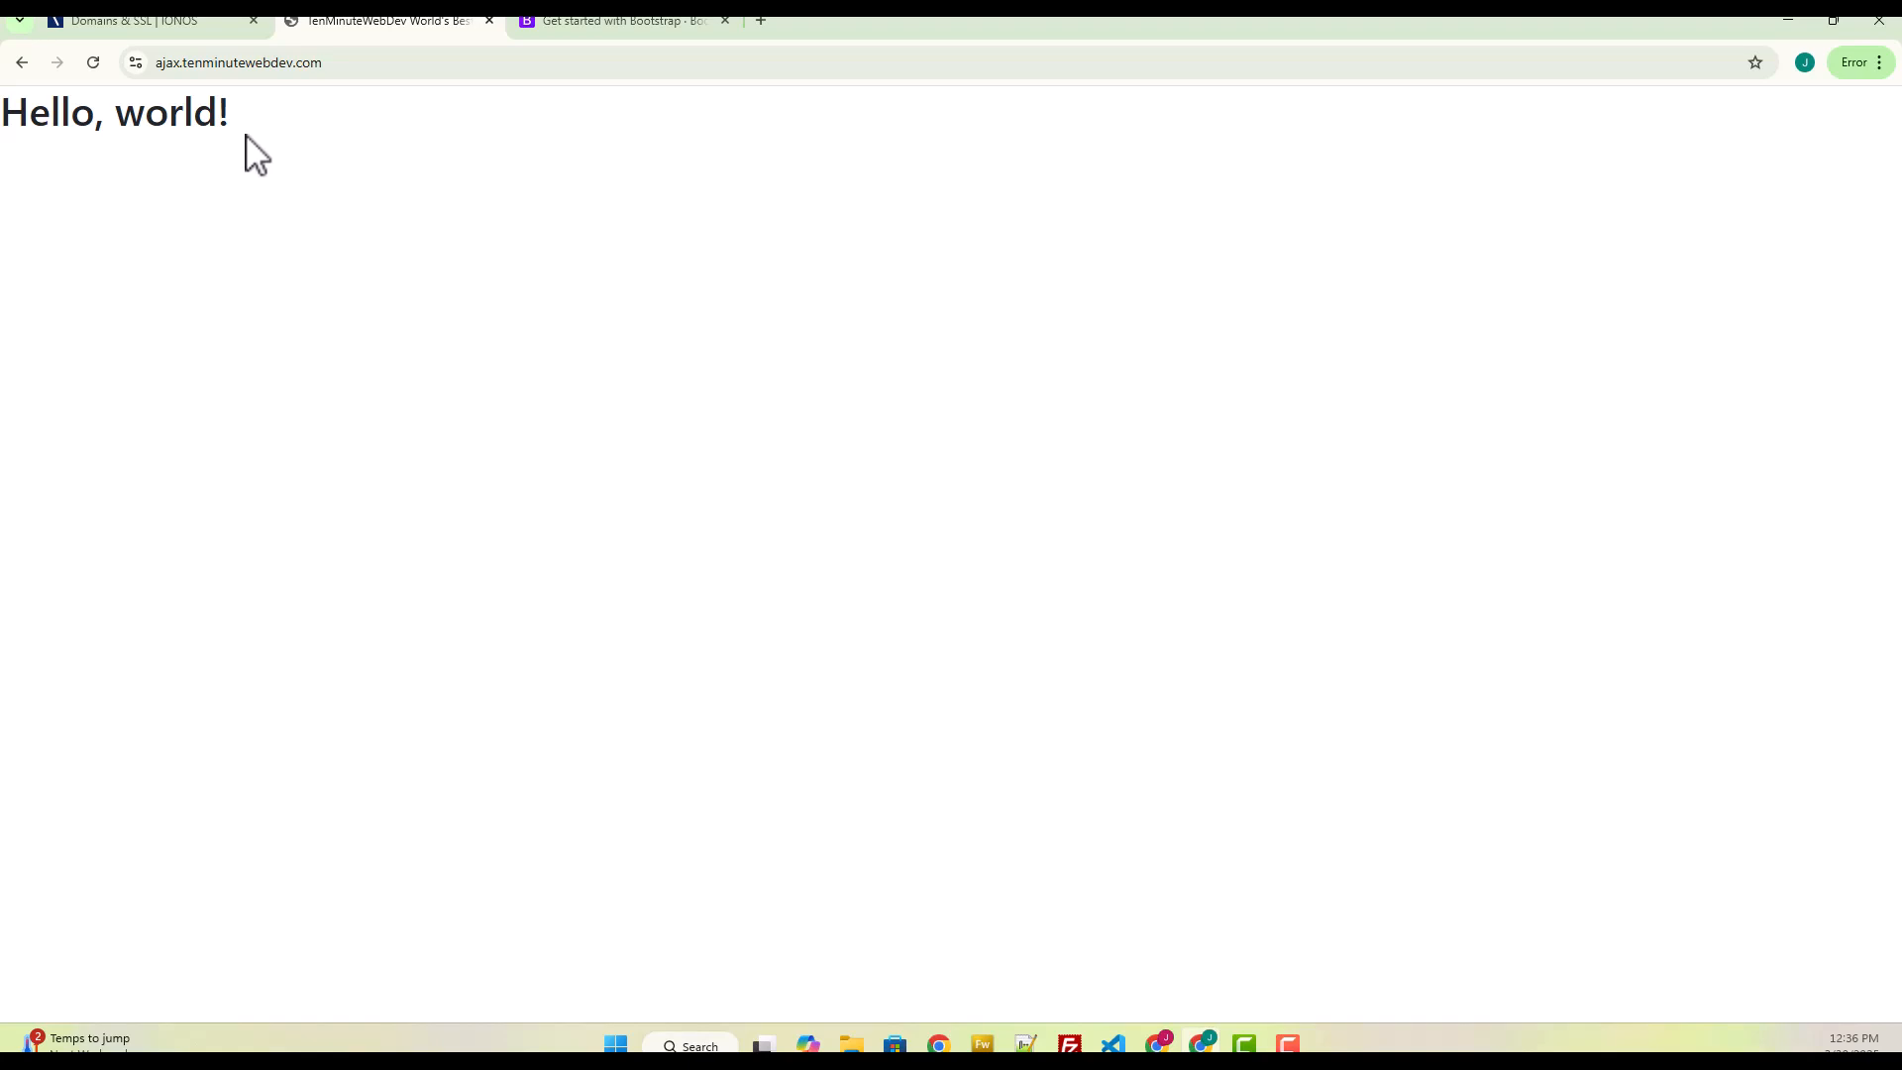
{"action": "left_click", "coordinate": [259, 63]}
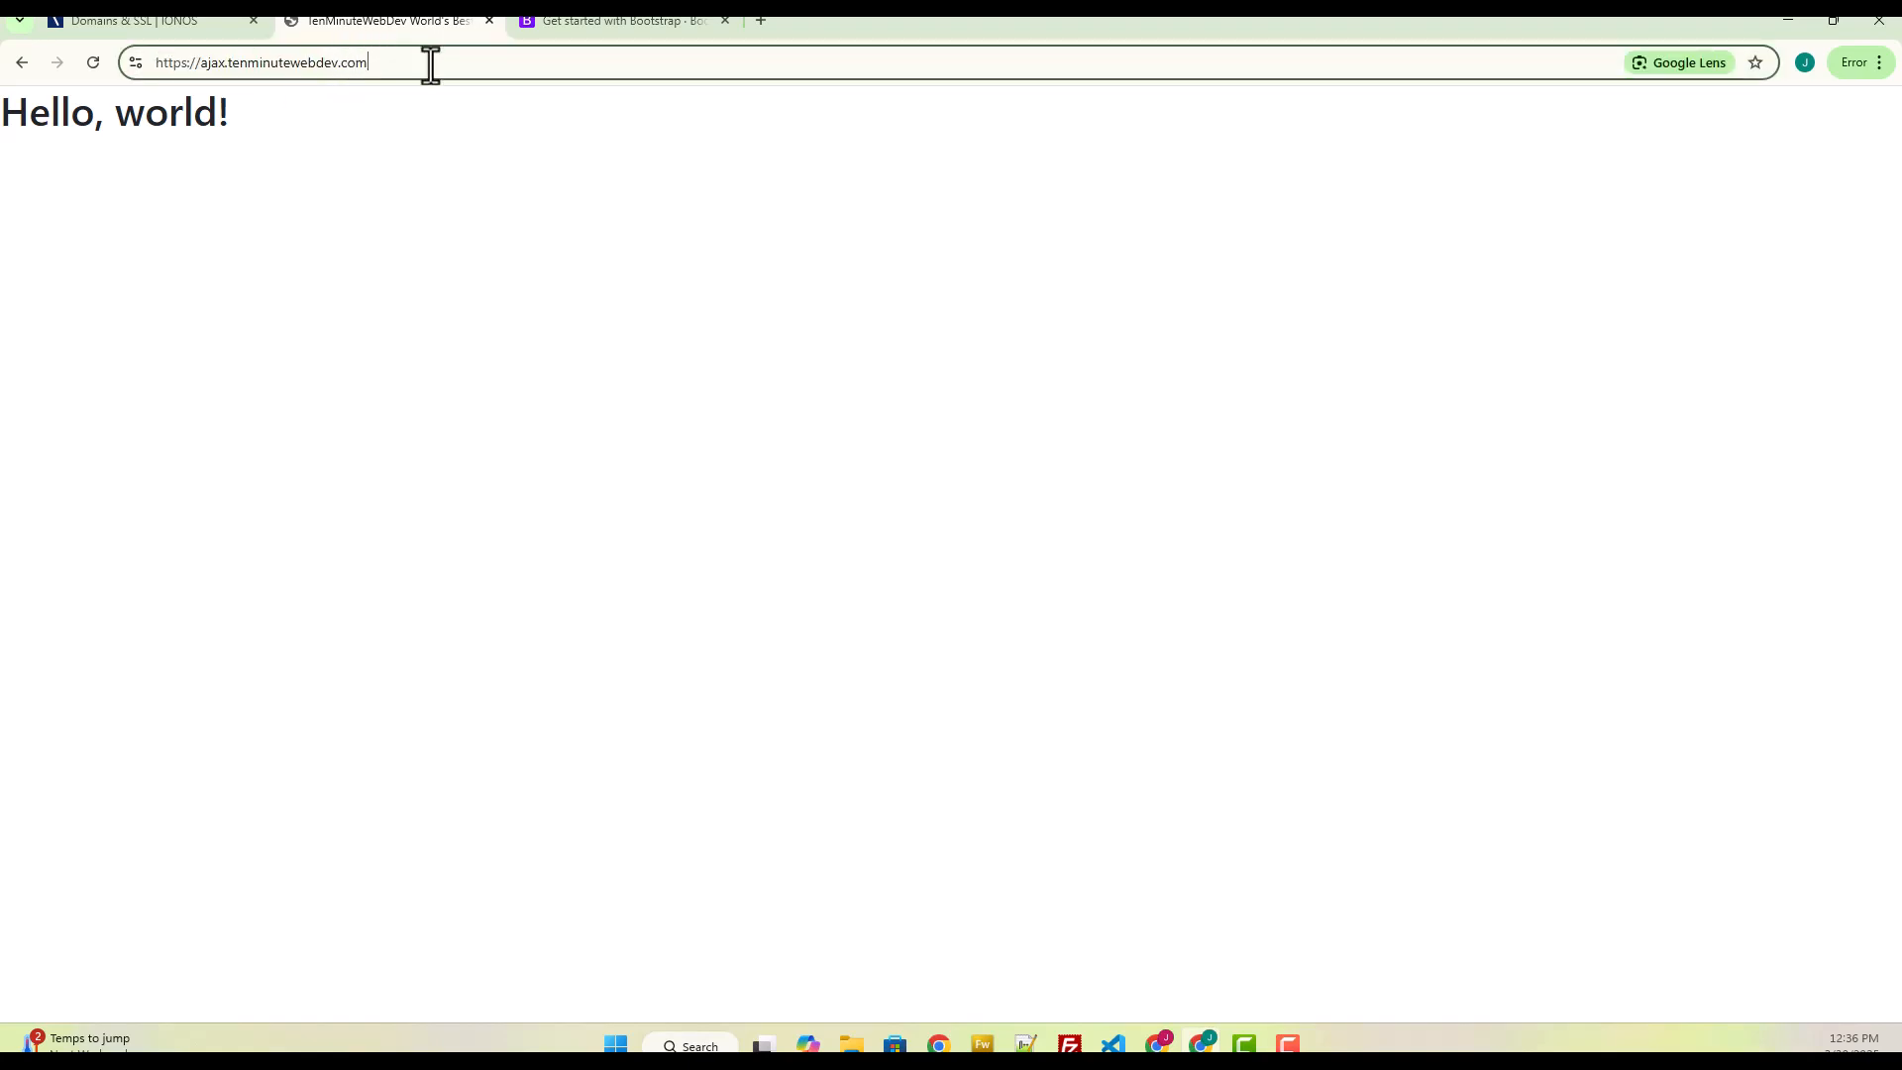
{"action": "left_click_drag", "start_coordinate": [431, 65], "coordinate": [156, 61]}
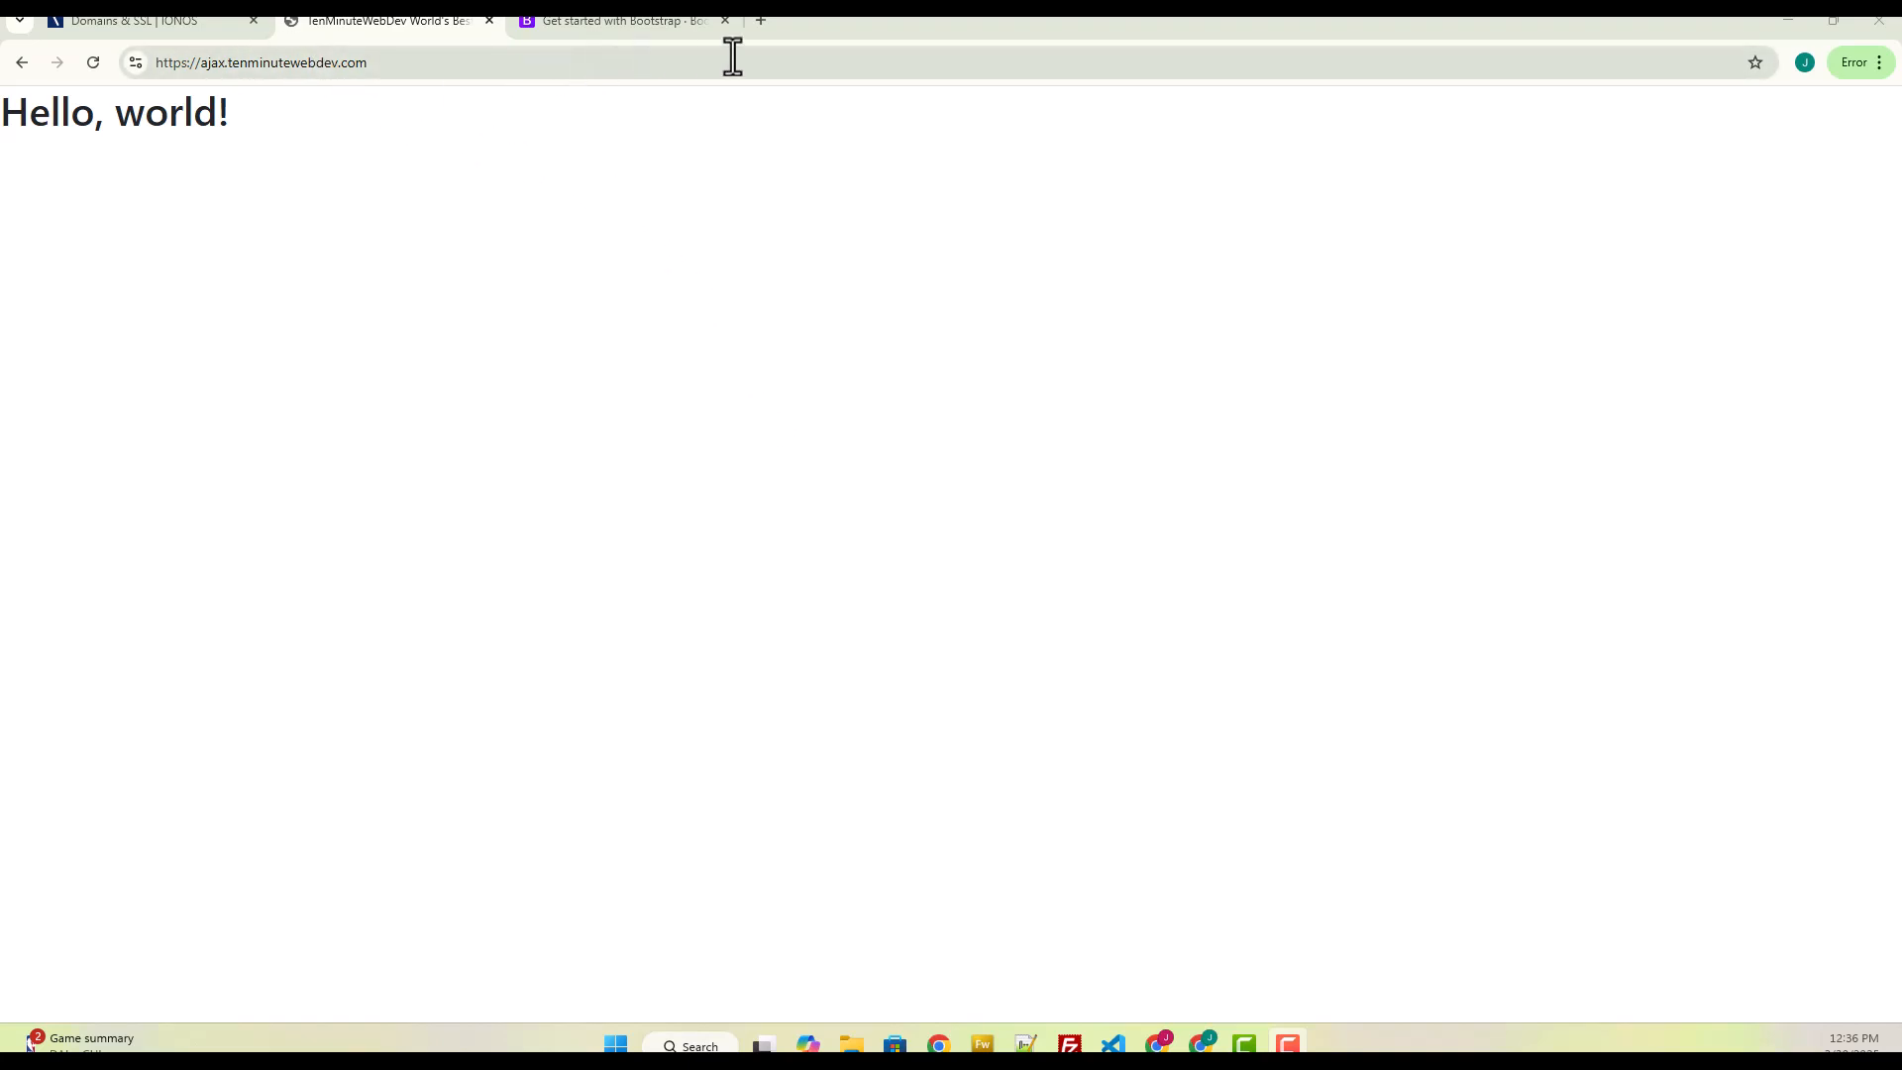
Step: Load ajax-demo-prep.tenminutewebdev.com in a new browser tab and examine the finished demo's page heading
{"action": "left_click", "coordinate": [761, 20]}
{"action": "type", "text": "aja"}
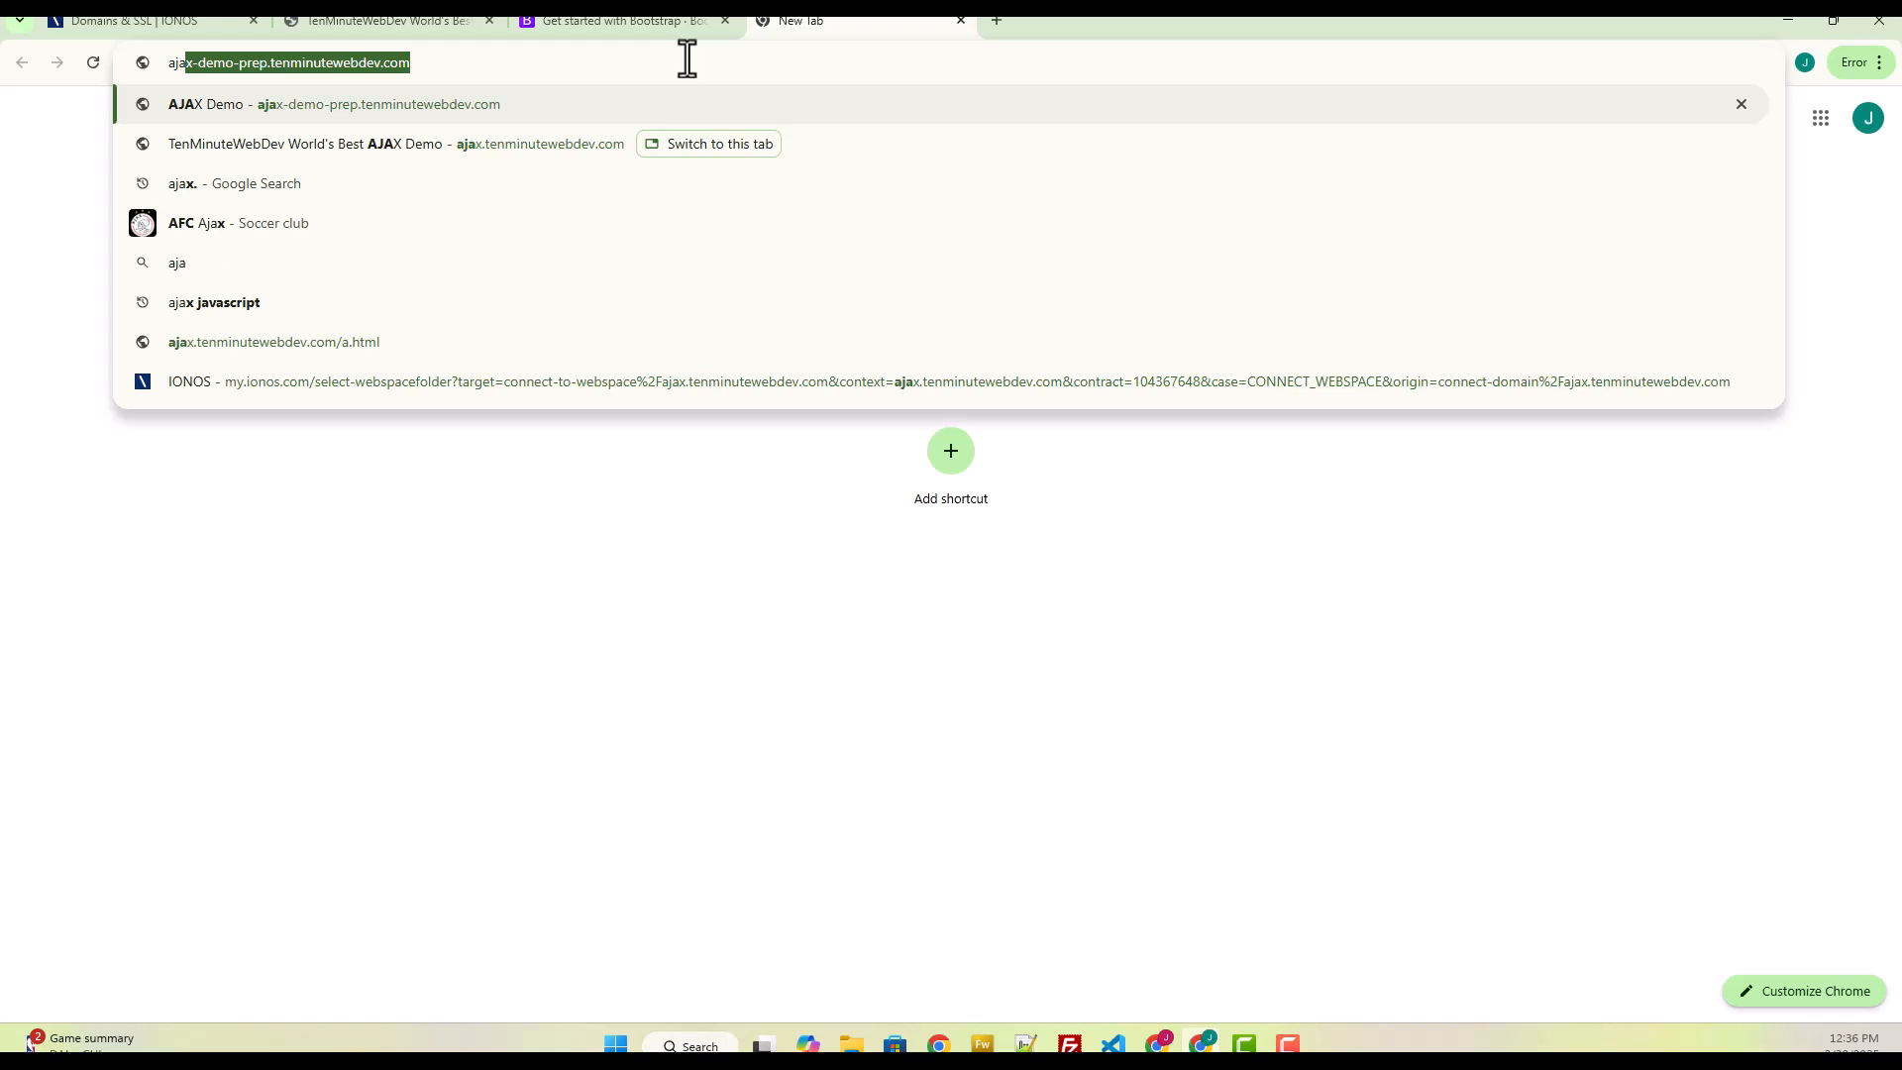
{"action": "key", "text": "Return"}
{"action": "left_click_drag", "start_coordinate": [743, 163], "coordinate": [1090, 244]}
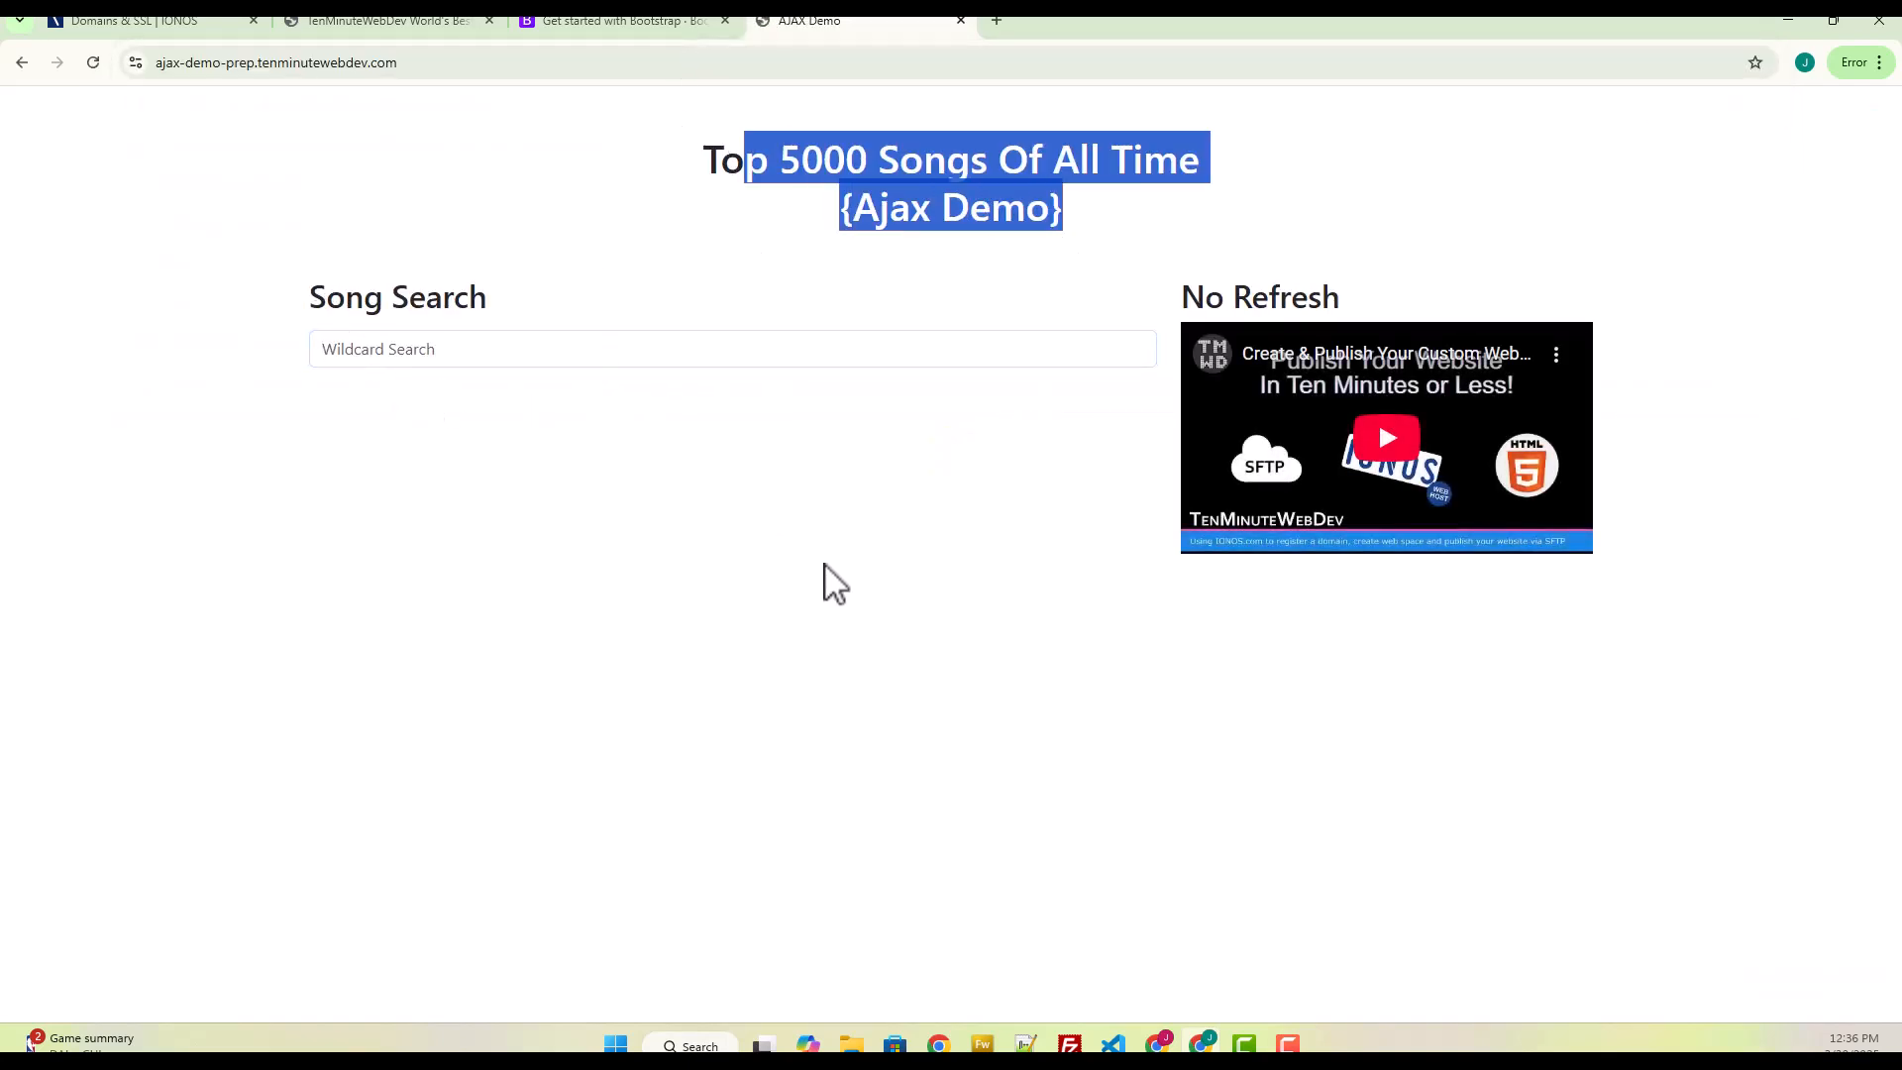